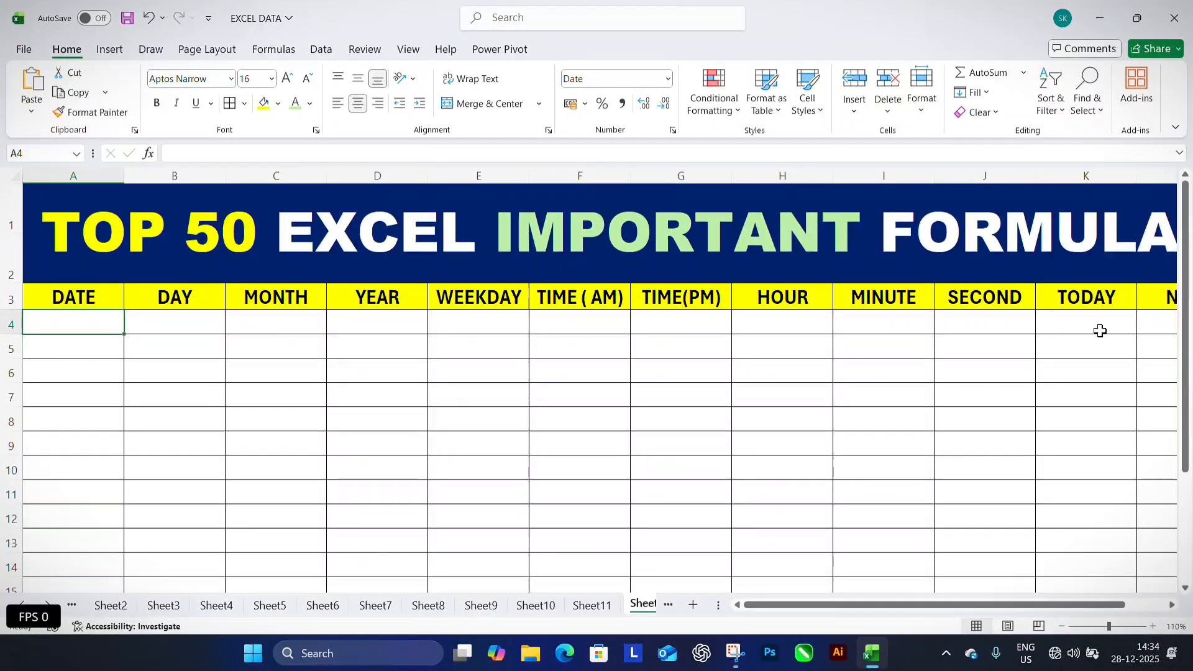
Enter the formula =DATE(2025,12,28) in cell A4 under the DATE heading
mouse_move(947, 606)
mouse_down()
mouse_move(957, 606)
mouse_move(930, 603)
mouse_up()
text(=D)
drag(945, 606, 940, 601)
text(=DATE)
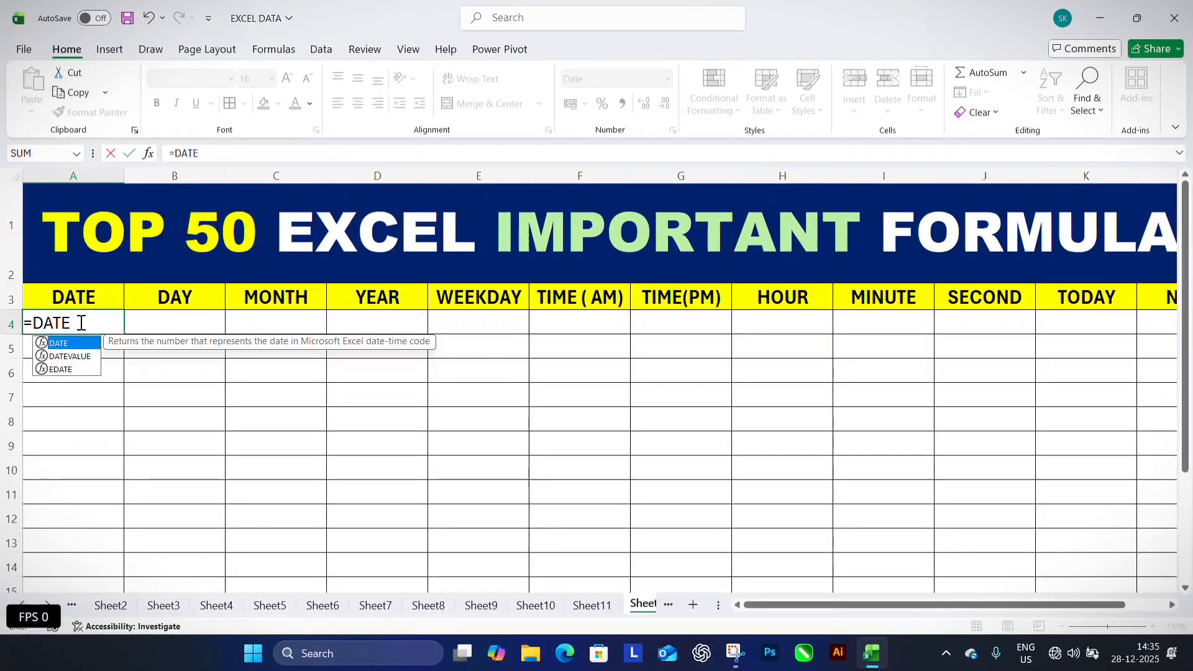
key(Down)
key(Up)
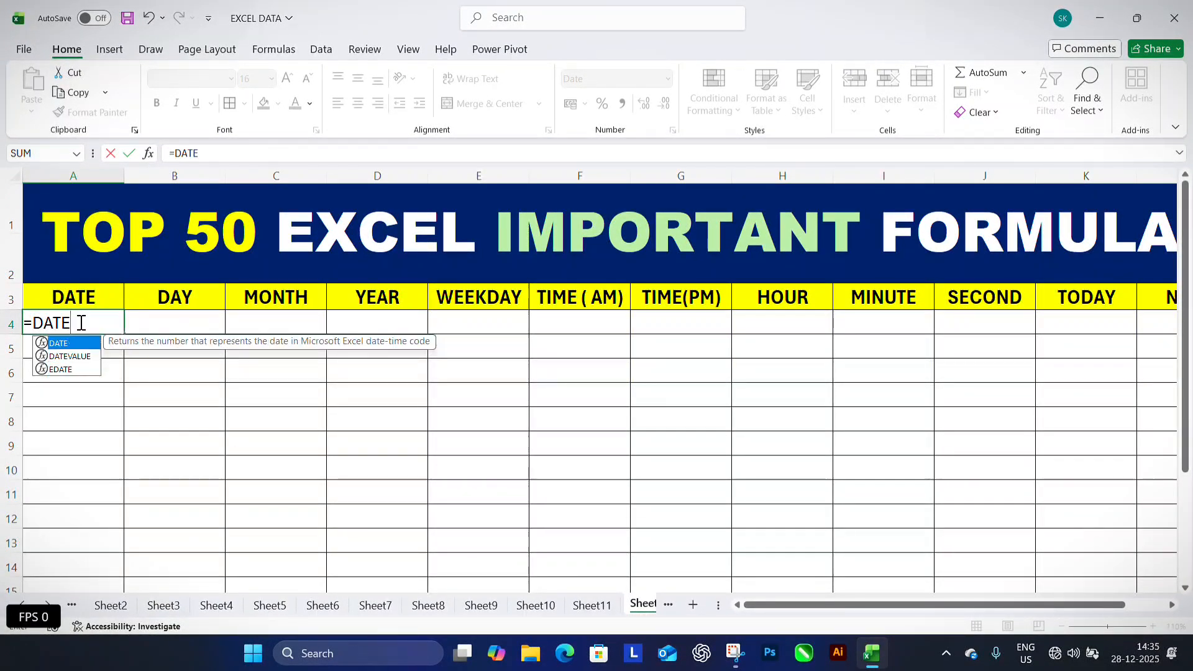
key(Down)
key(Down)
key(Up)
key(Up)
key(Tab)
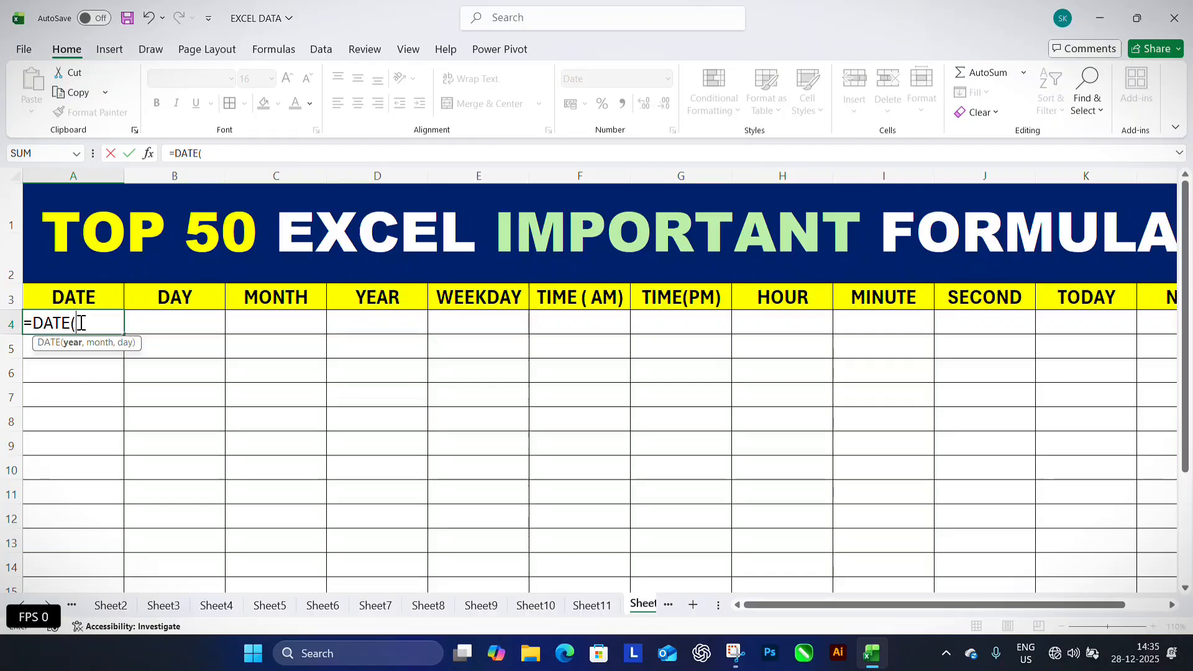
text(2025)
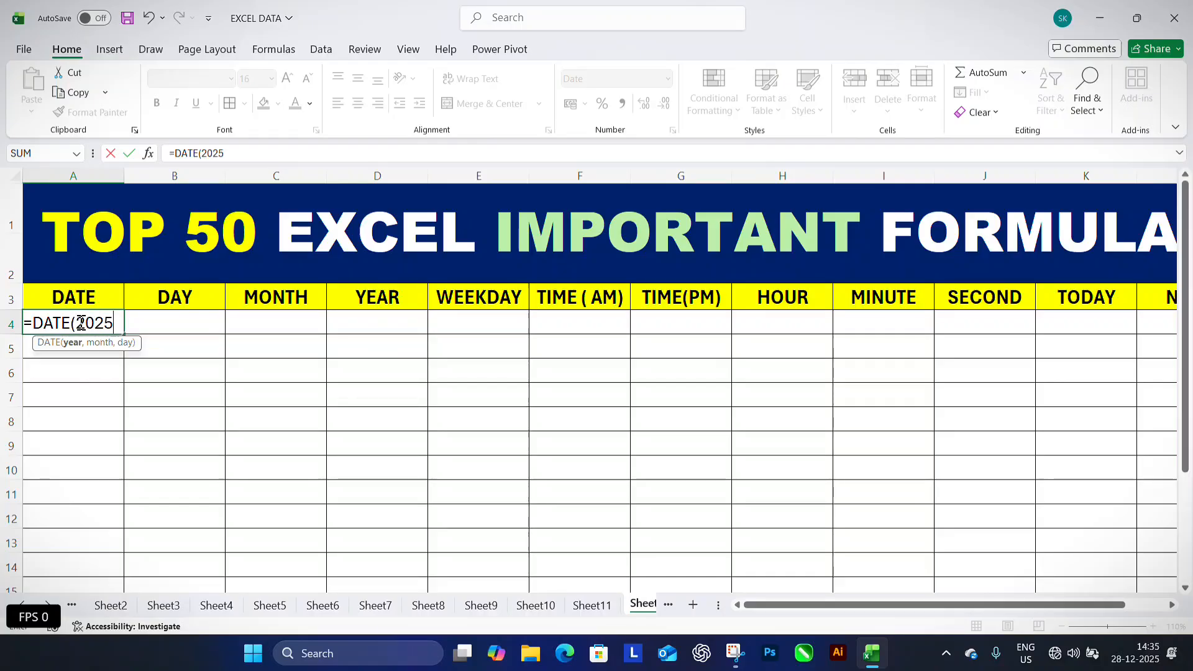
text(,12)
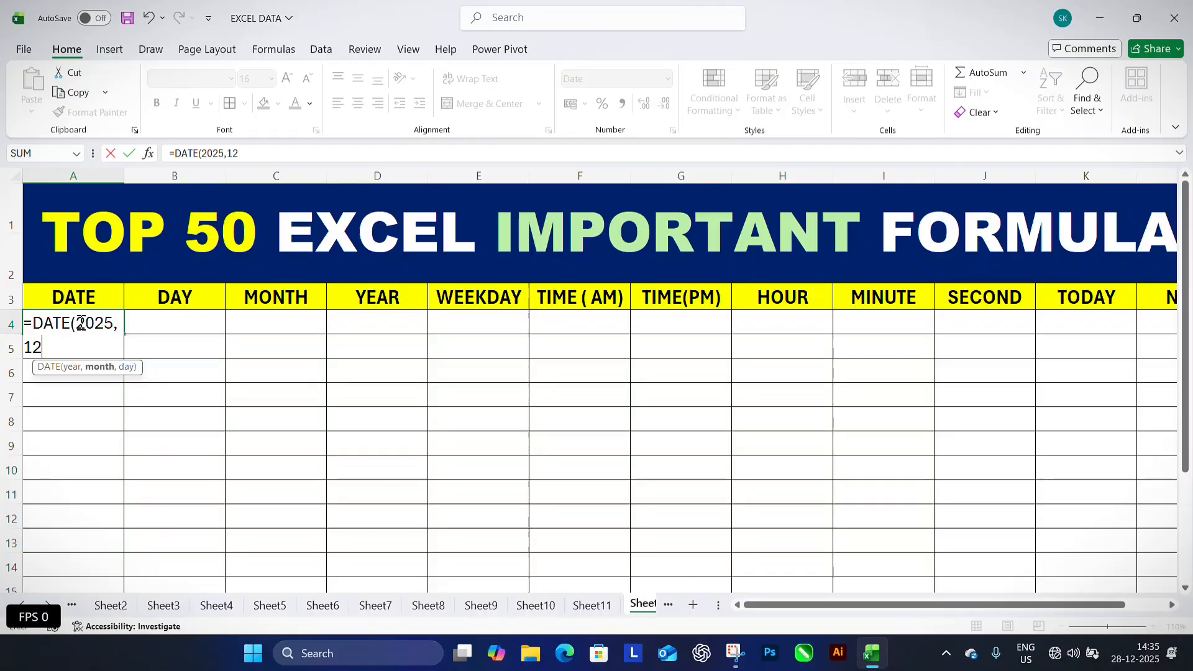
text(,28)
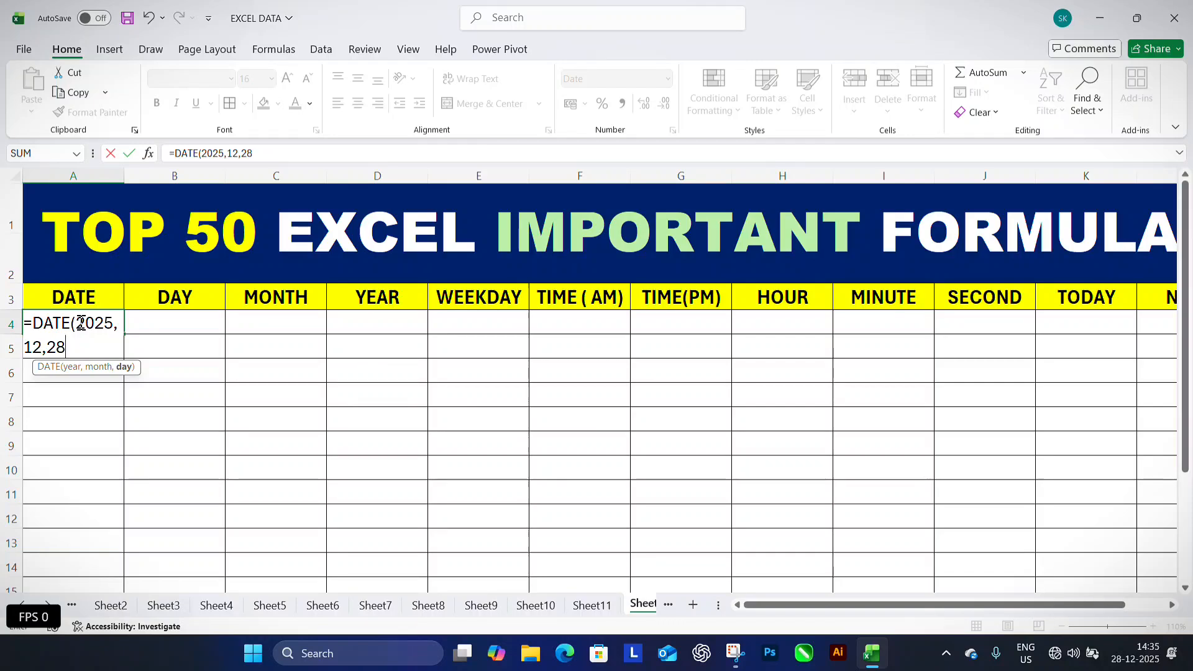
text())
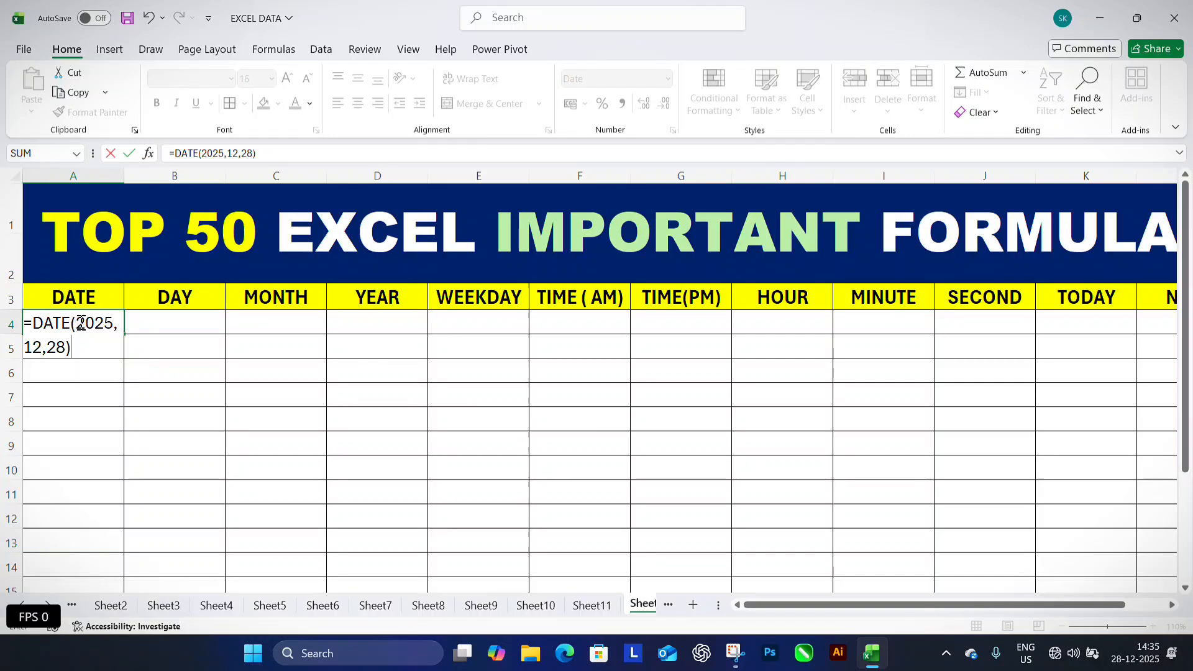
key(Return)
click(68, 325)
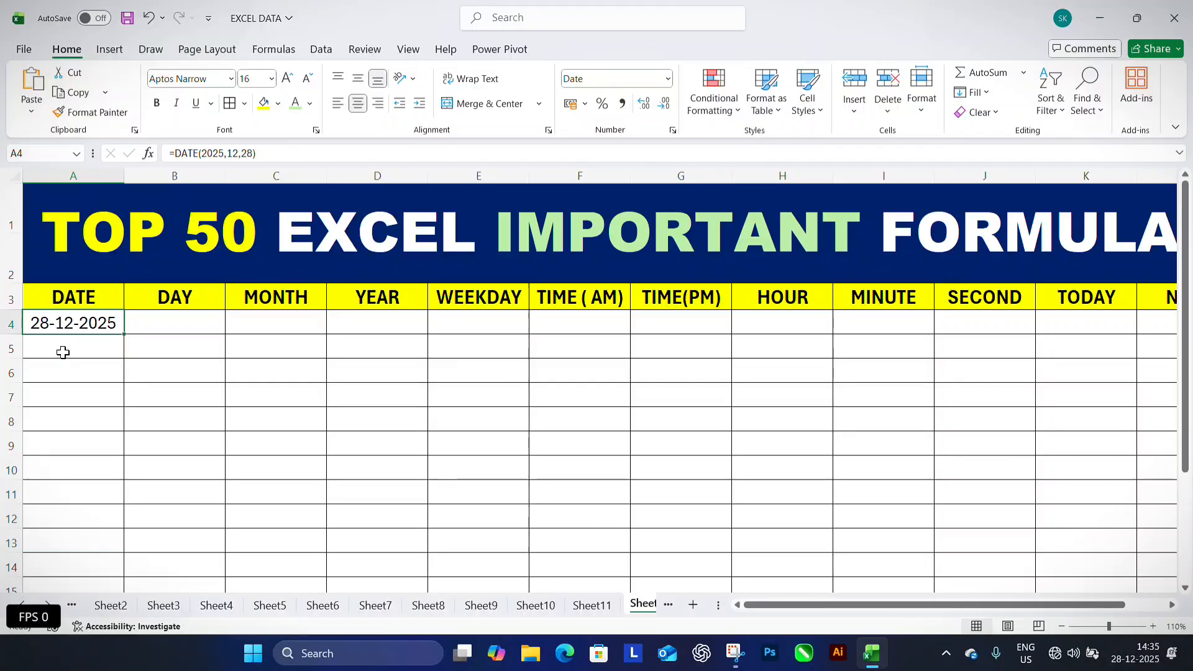
Enter the dates 29-12-2025 in cell A5 and 30-12-2025 in cell A6
click(64, 350)
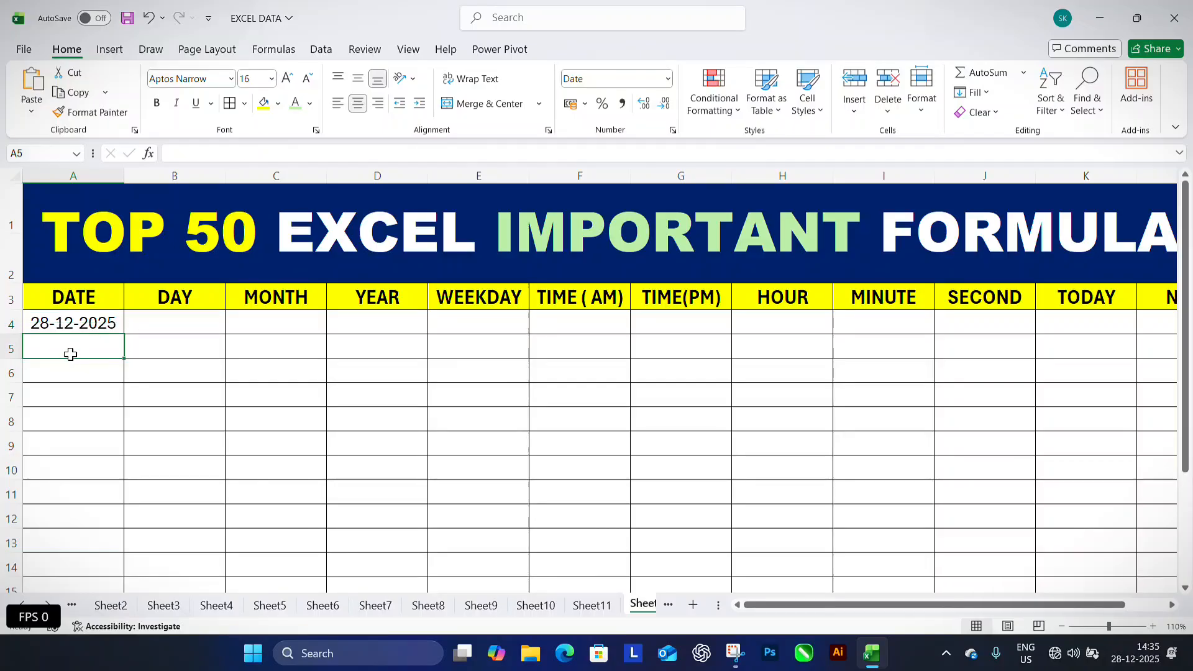
text(29)
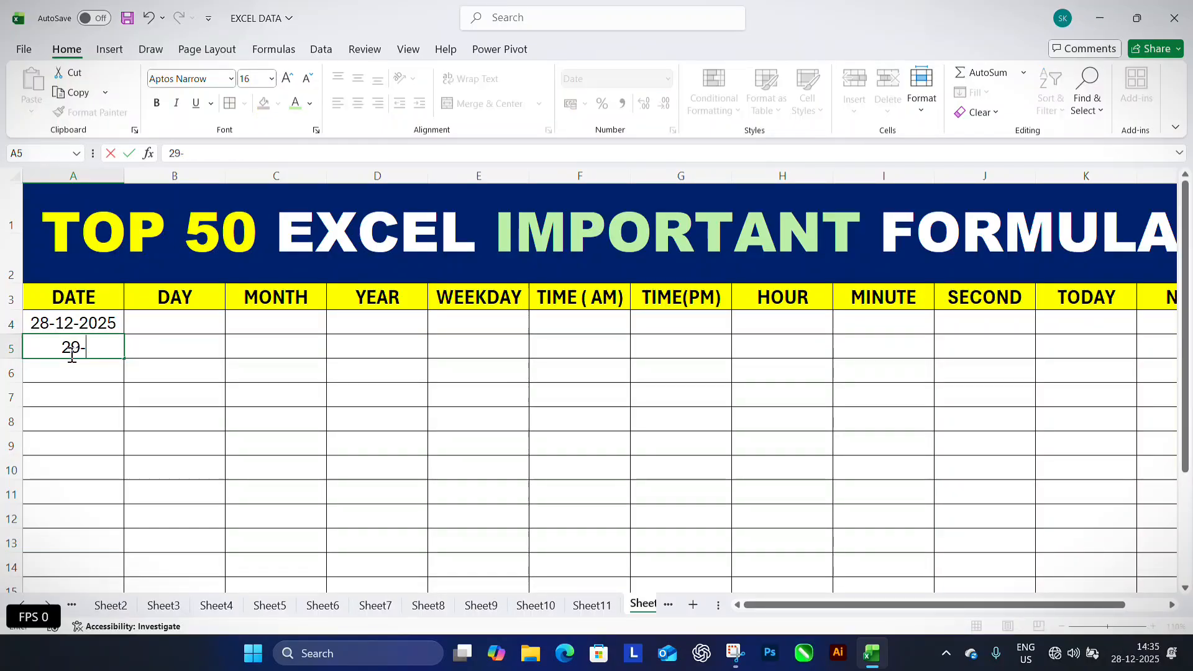
text(-12-)
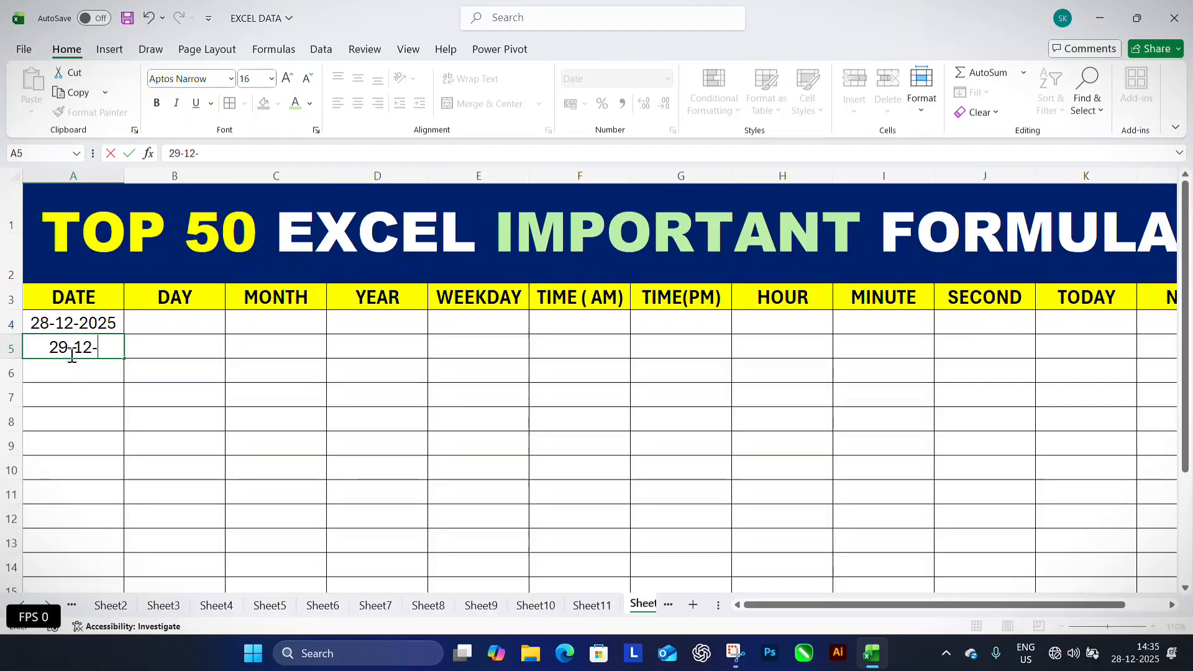
text(2025)
key(Return)
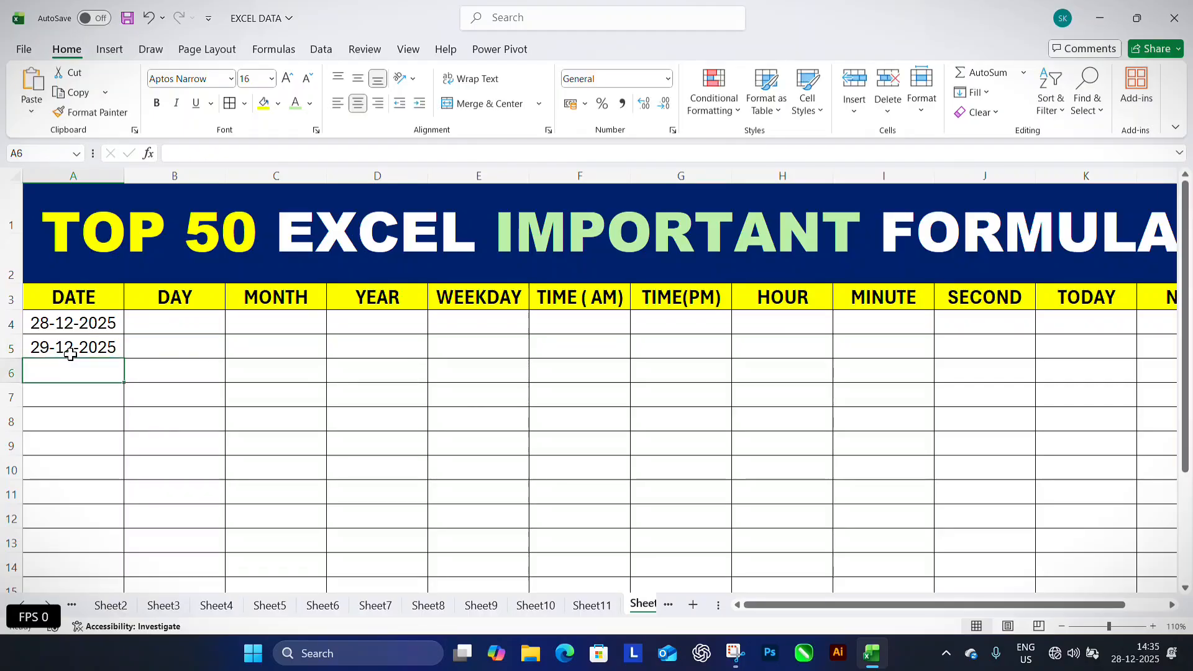
text(30)
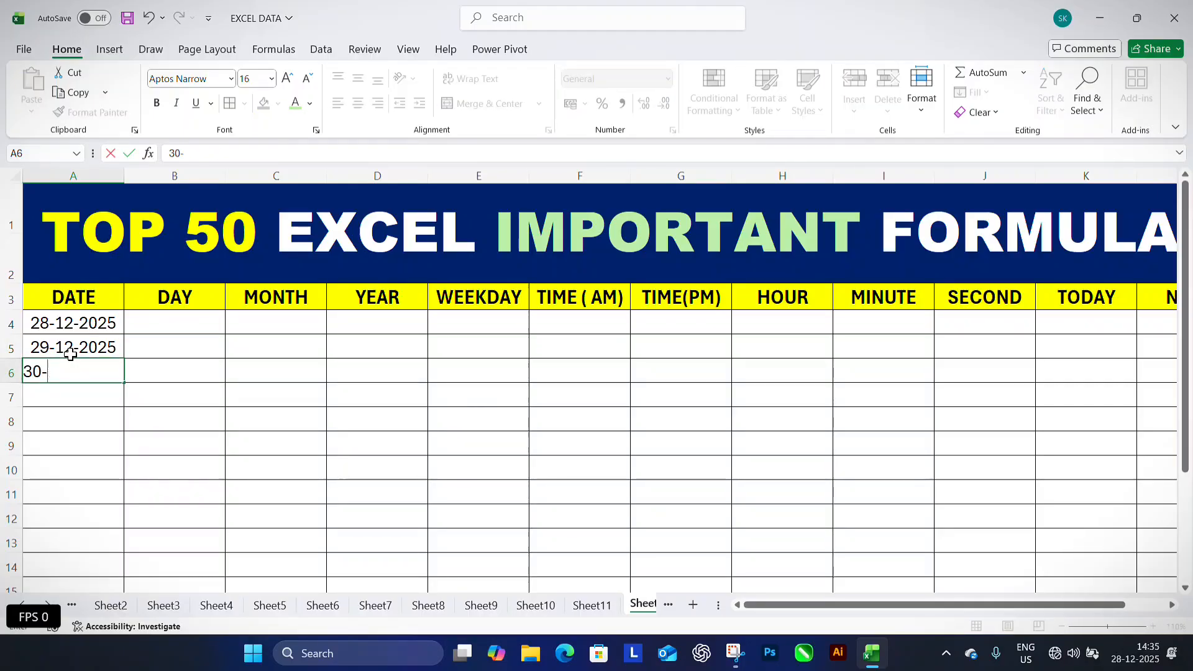
text(-12-2025)
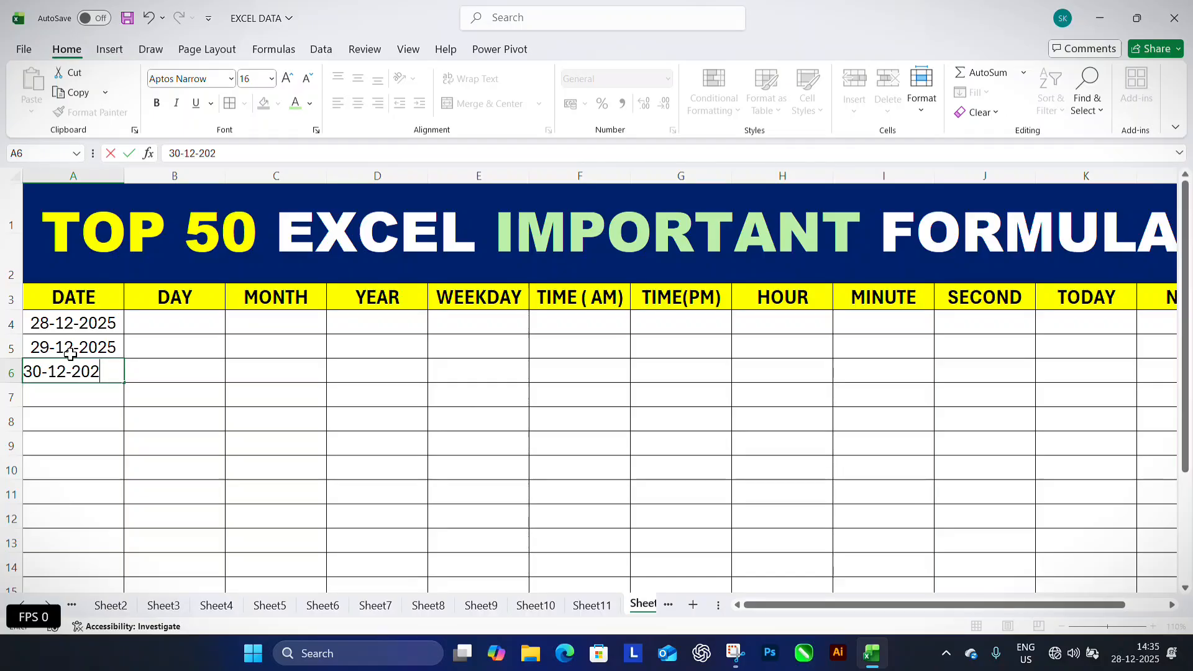
key(Return)
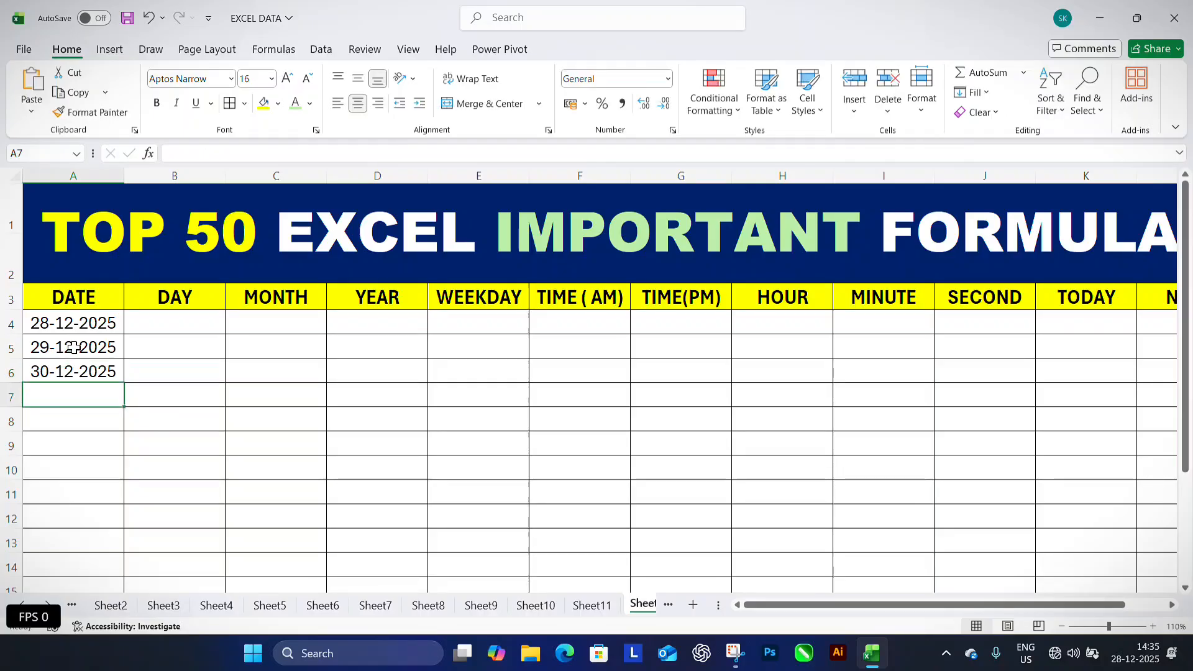
Extend the date series from A5:A6 down the DATE column to 13-01-2026 in row 20
drag(73, 348, 112, 566)
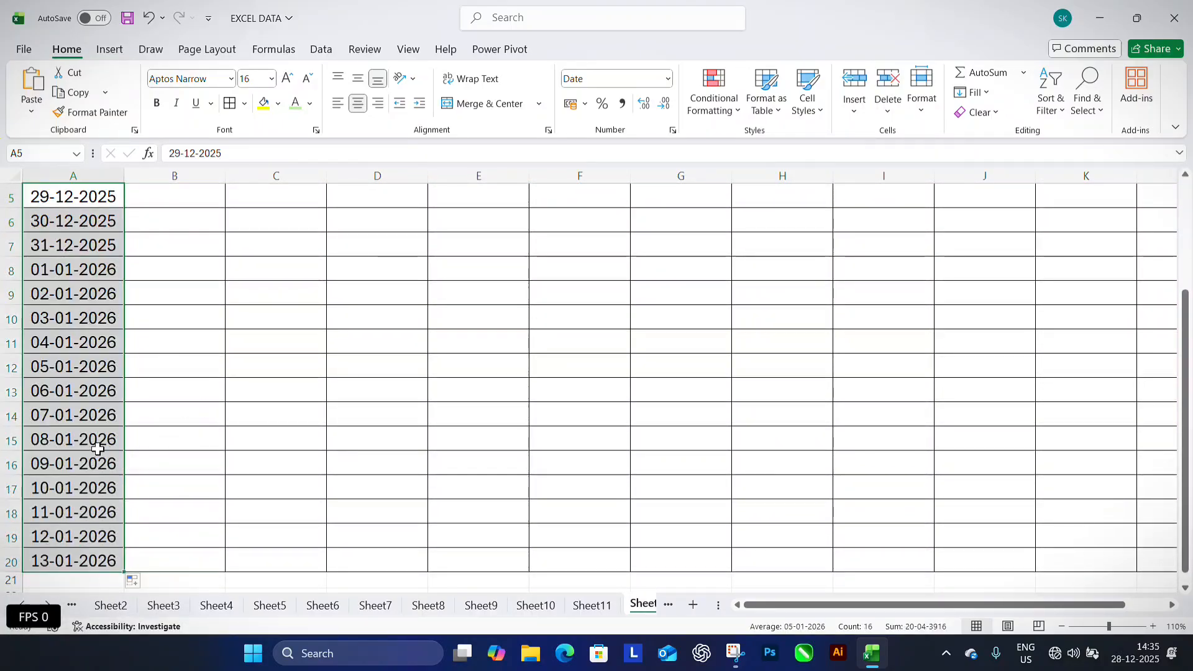
scroll(99, 435, up, 2)
click(159, 385)
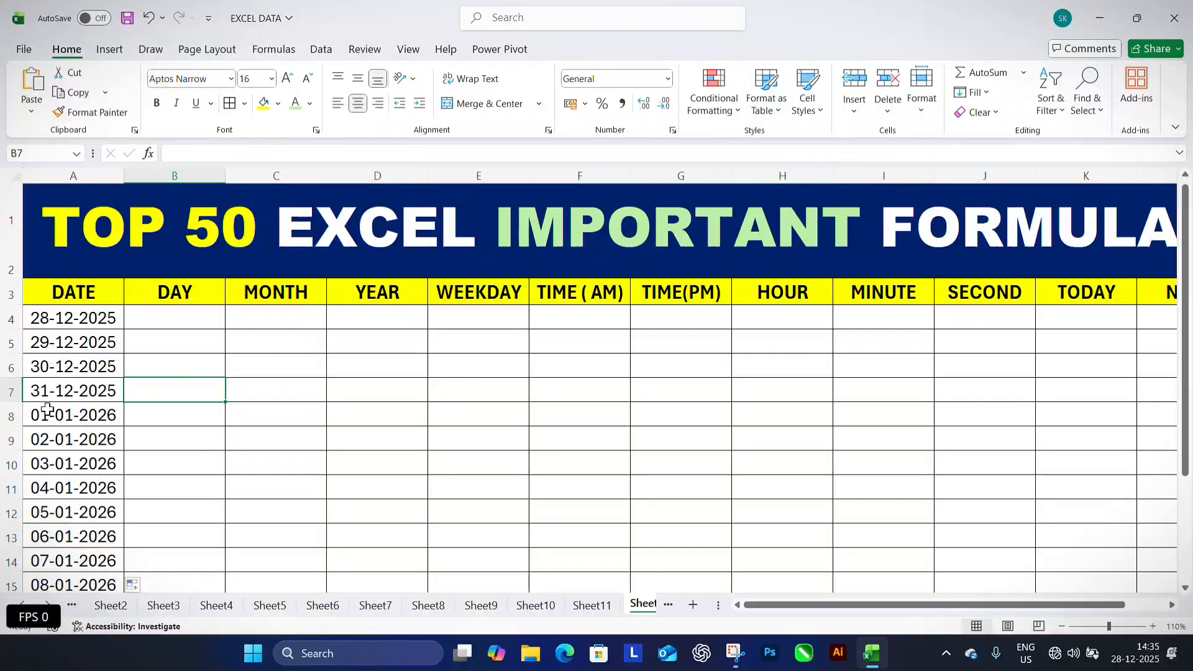
scroll(48, 411, down, 2)
scroll(69, 384, up, 2)
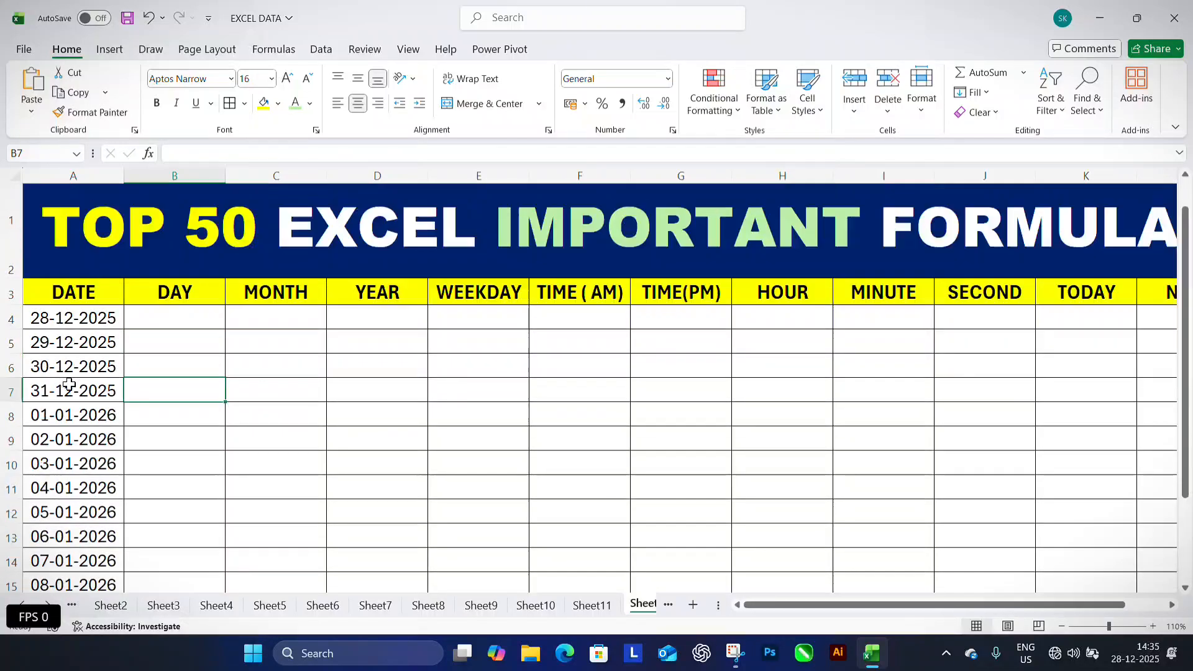
Enter =DAY(A4) in cell B4 and fill the formula down the DAY column to row 20
click(173, 317)
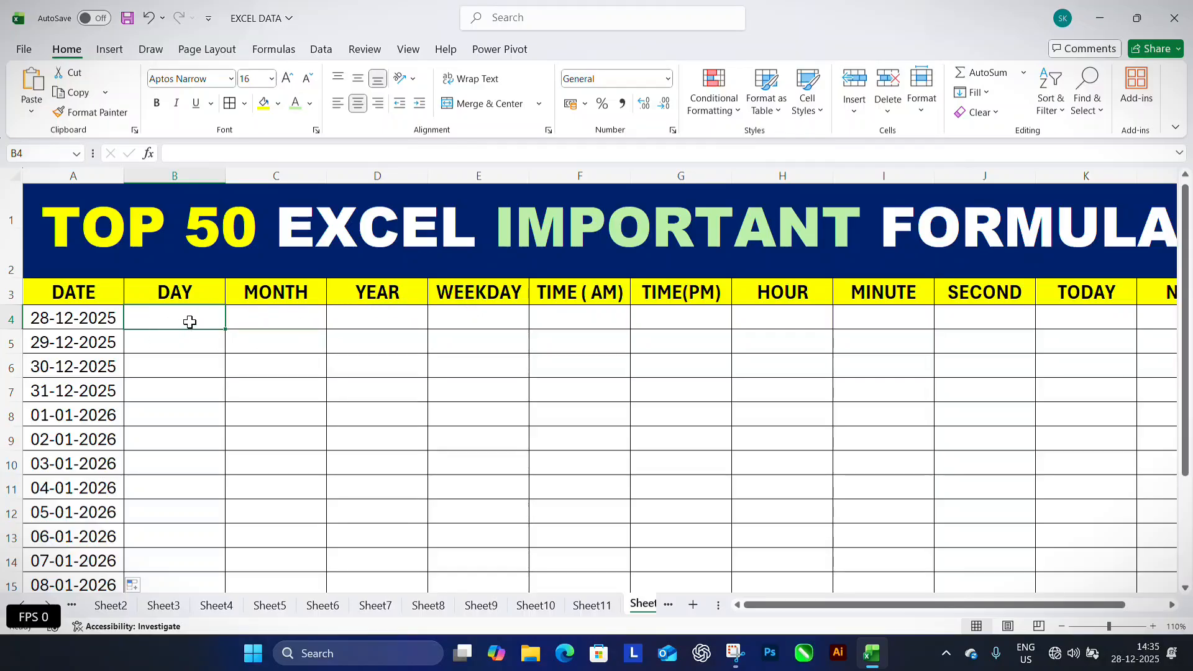
text(=DAY()
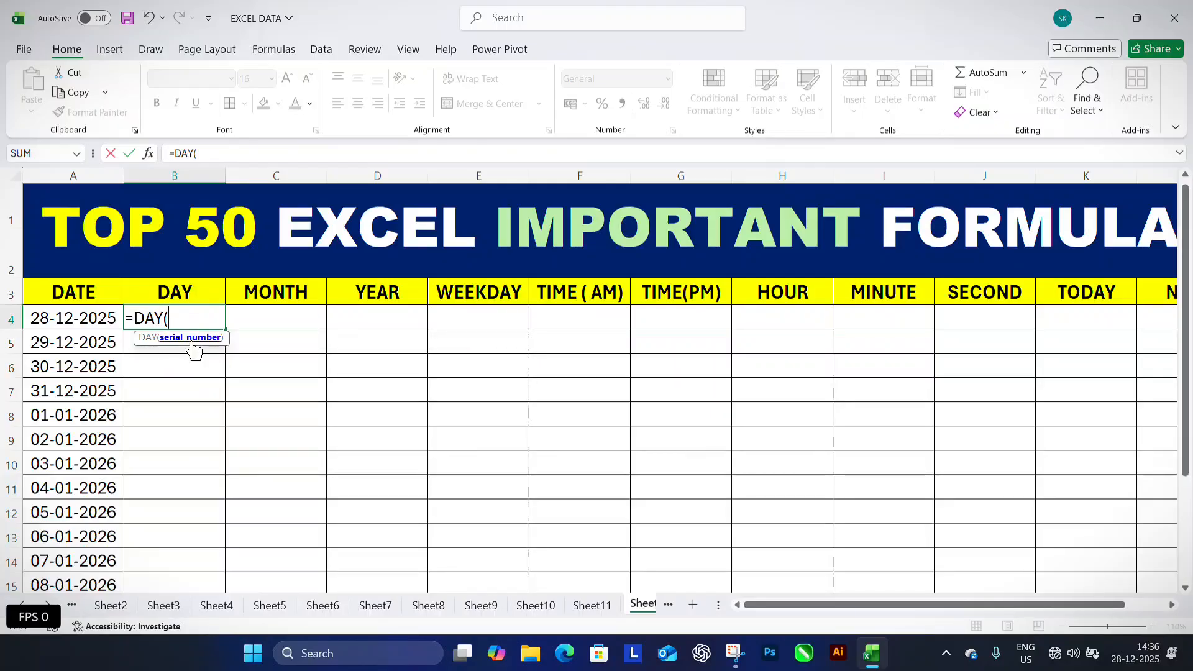
click(70, 315)
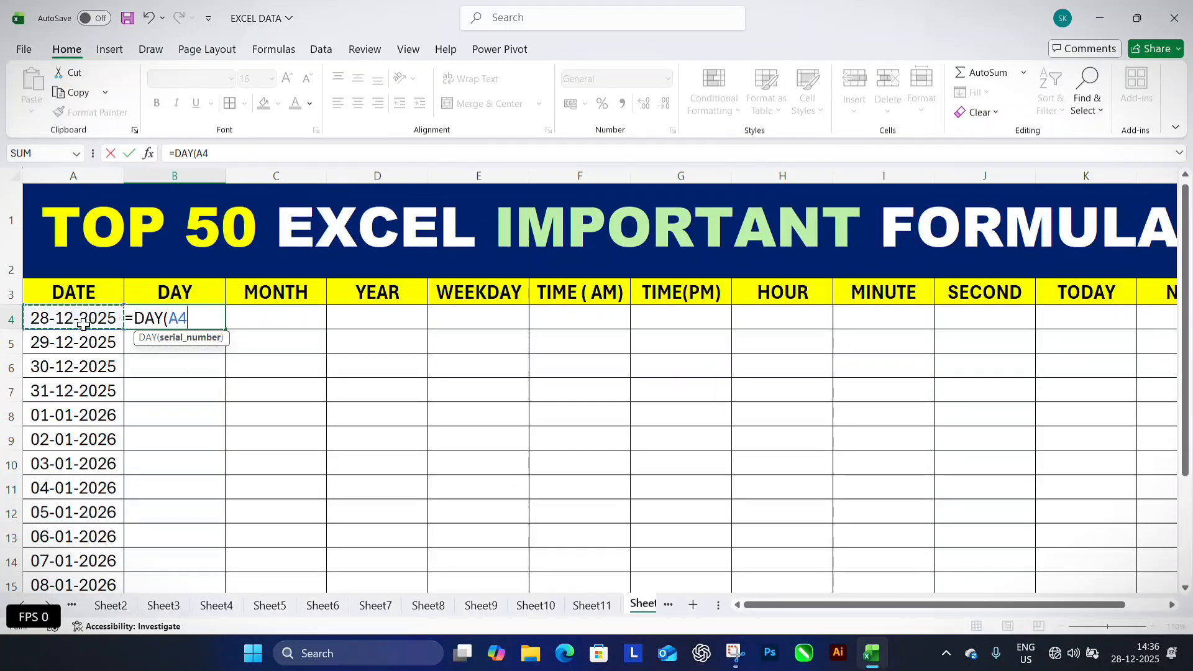
key(Return)
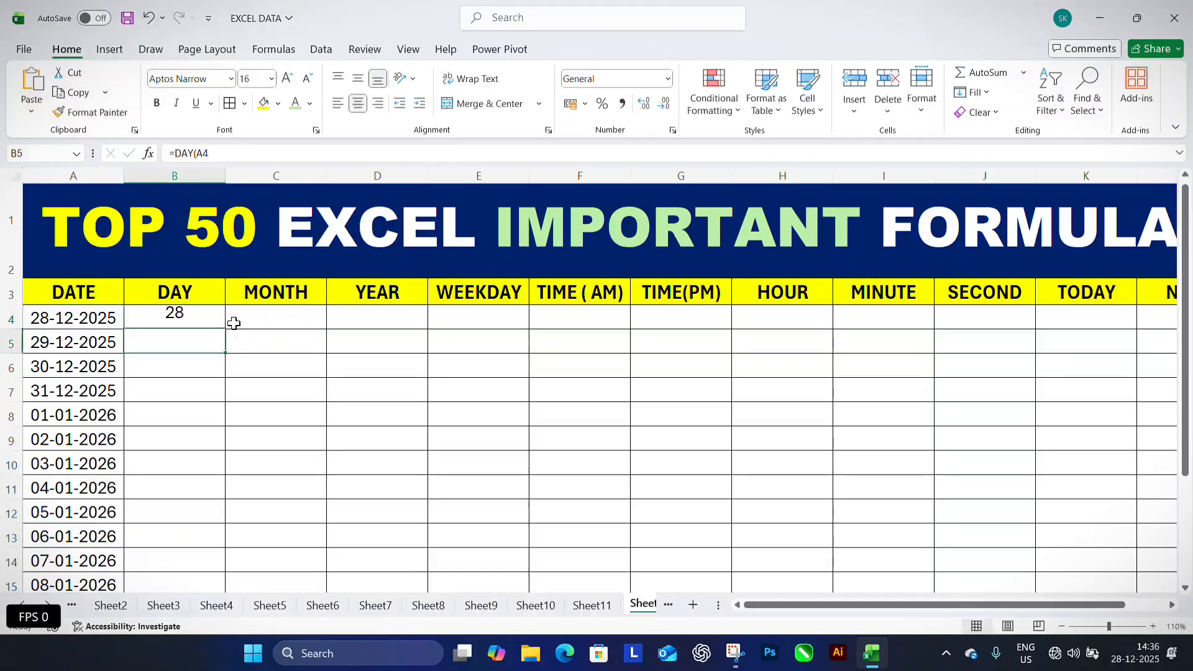
click(224, 323)
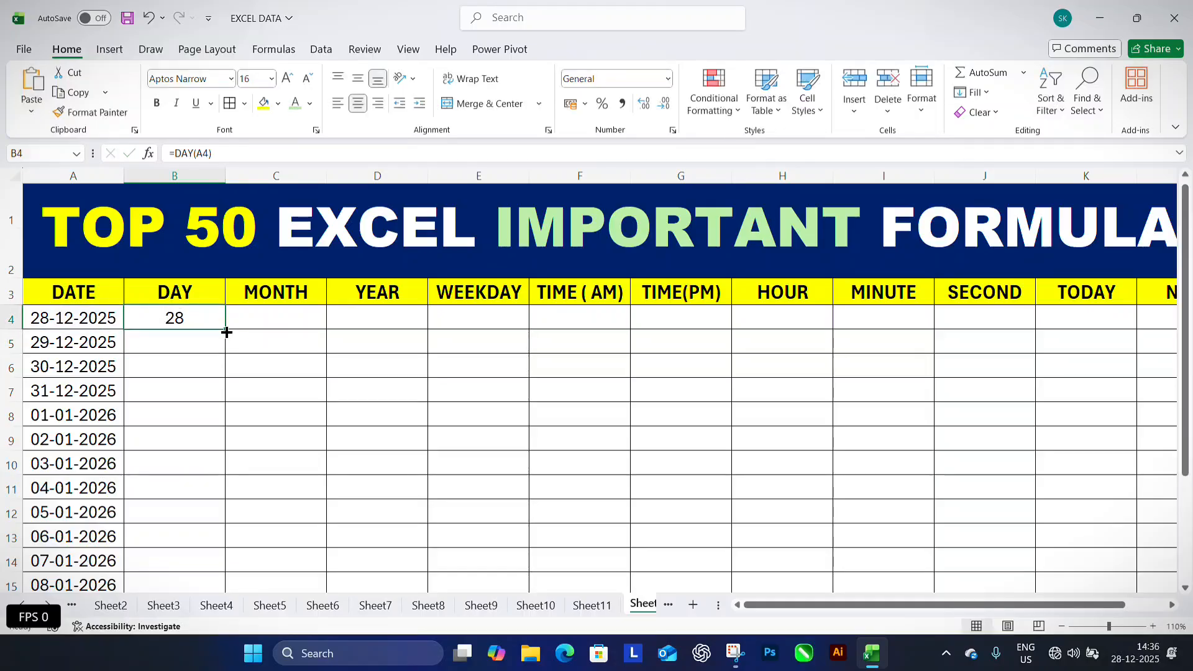
double_click(226, 332)
scroll(323, 404, down, 2)
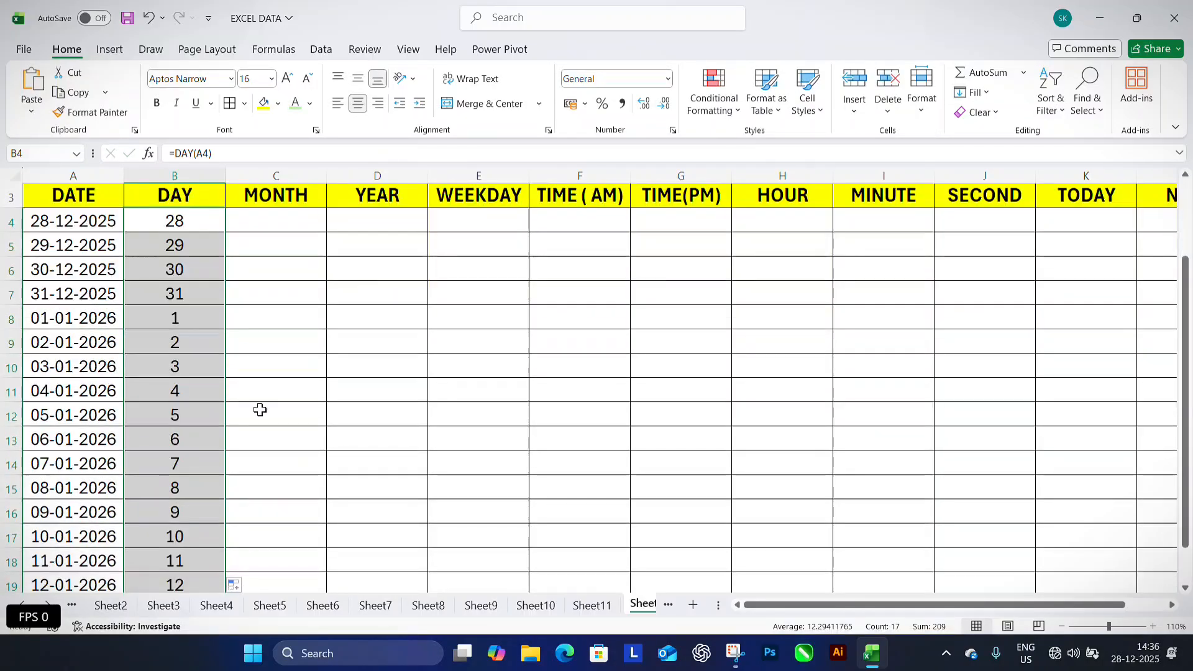
scroll(183, 402, up, 2)
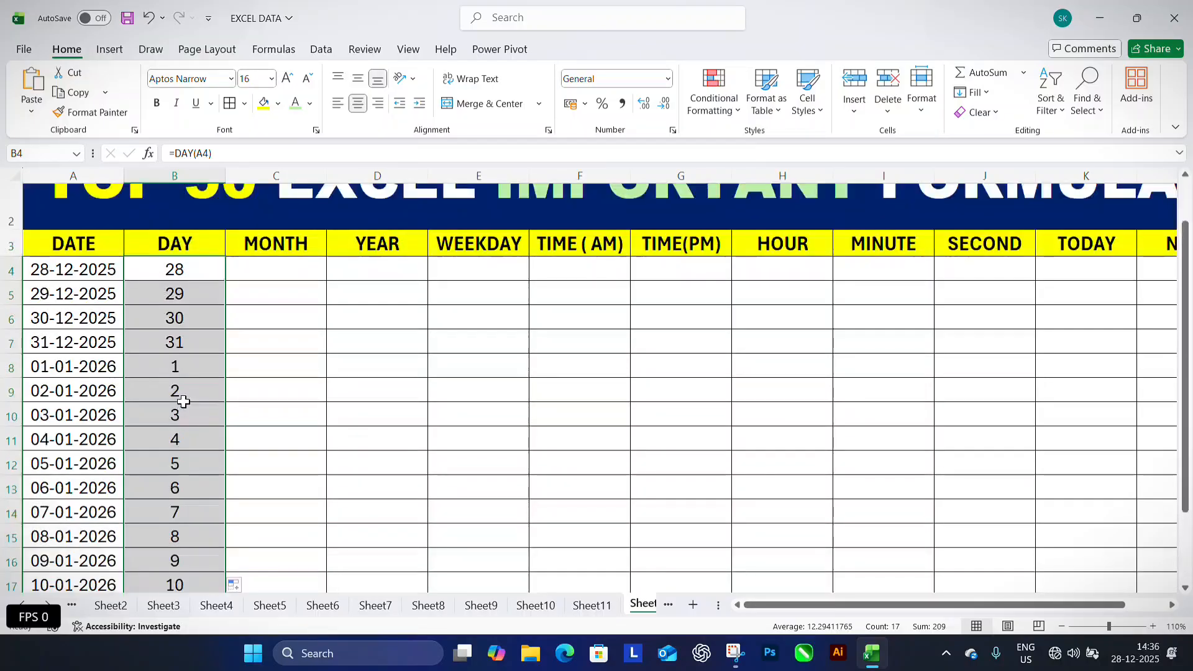
Enter =MONTH(A4) in cell C4 and fill the formula down the MONTH column to row 20
click(301, 271)
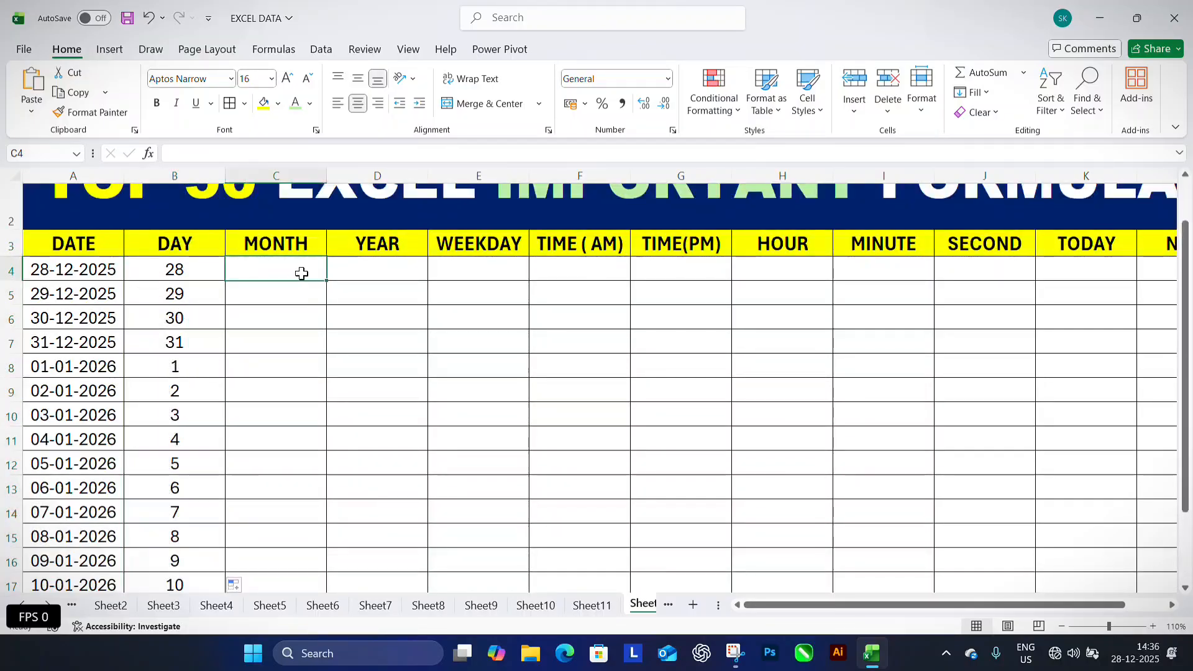
double_click(300, 271)
text(=M)
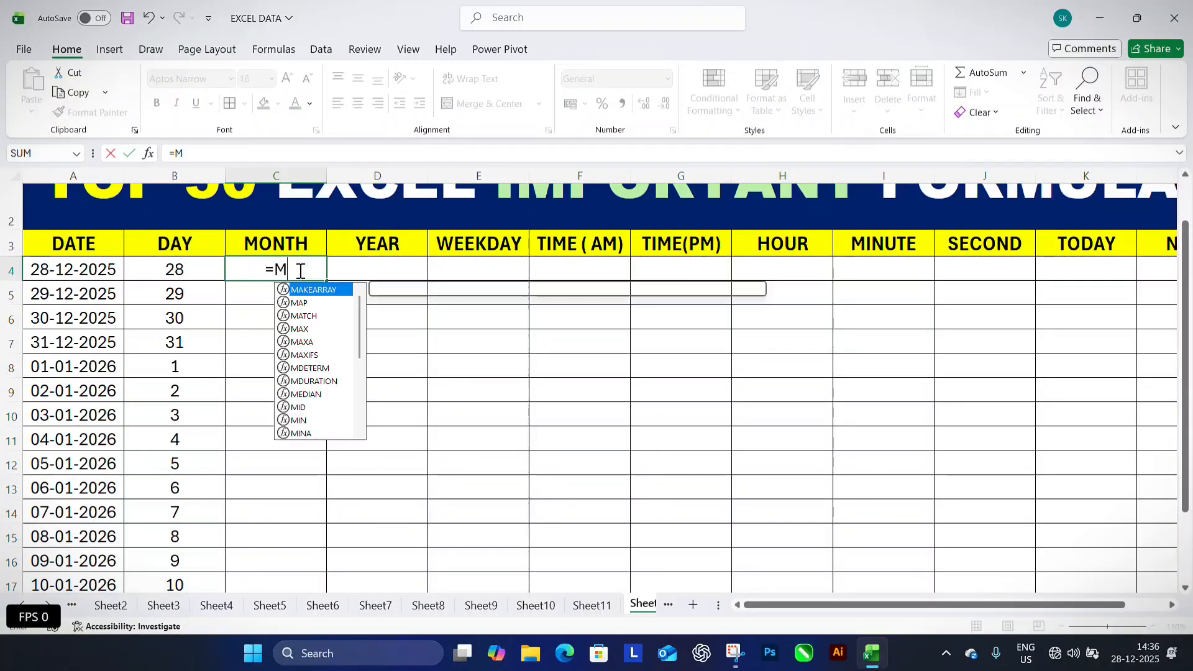
text(ONTH()
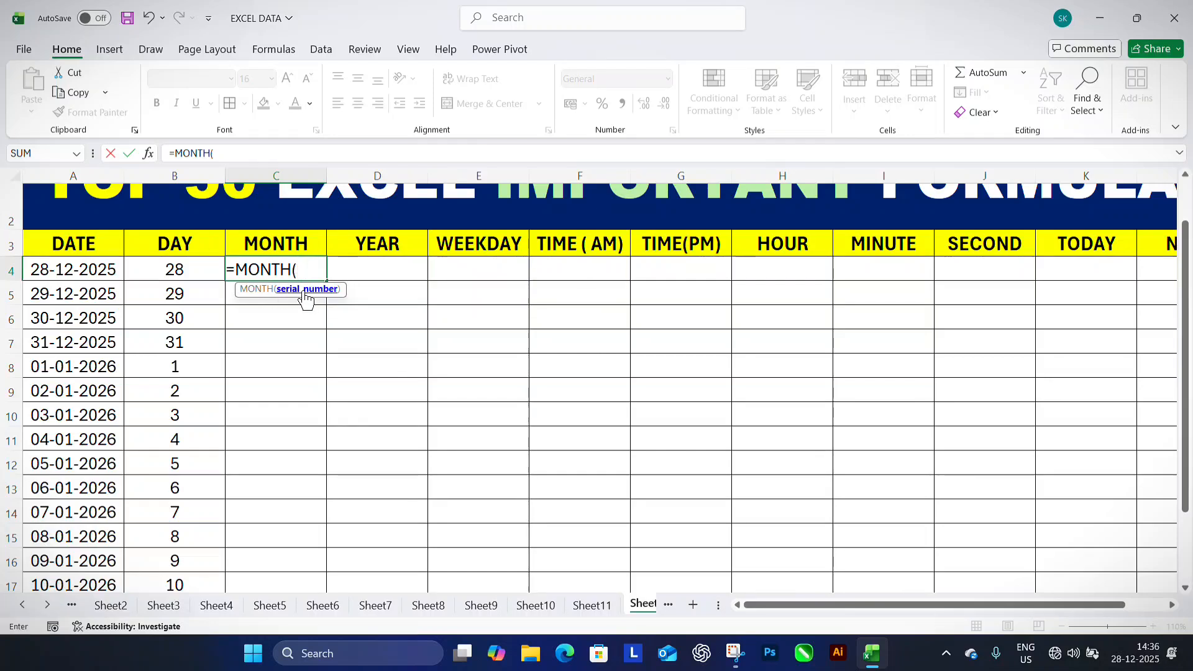
click(121, 271)
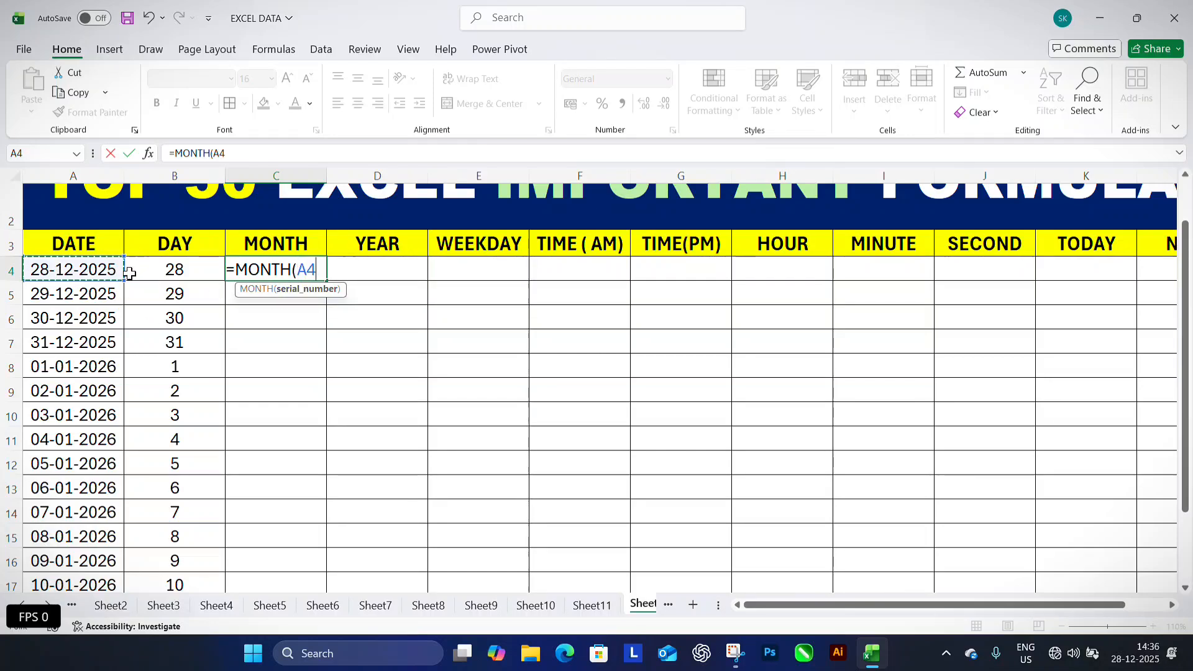
key(Return)
click(277, 269)
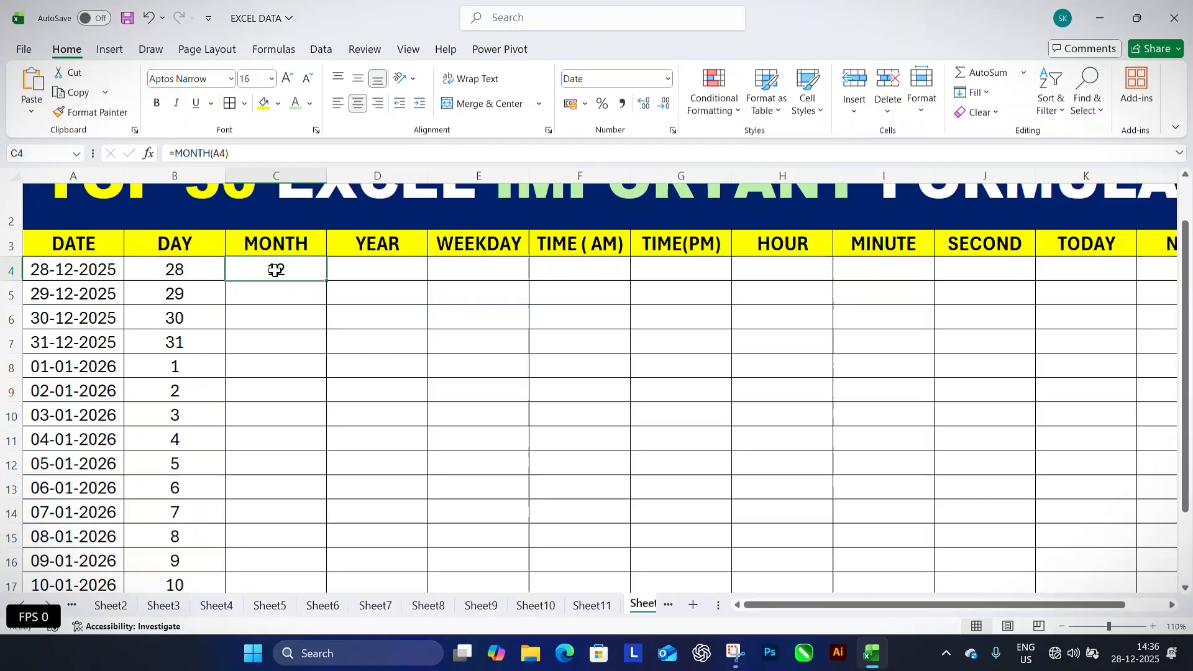
double_click(326, 281)
scroll(306, 469, down, 1)
scroll(306, 469, up, 2)
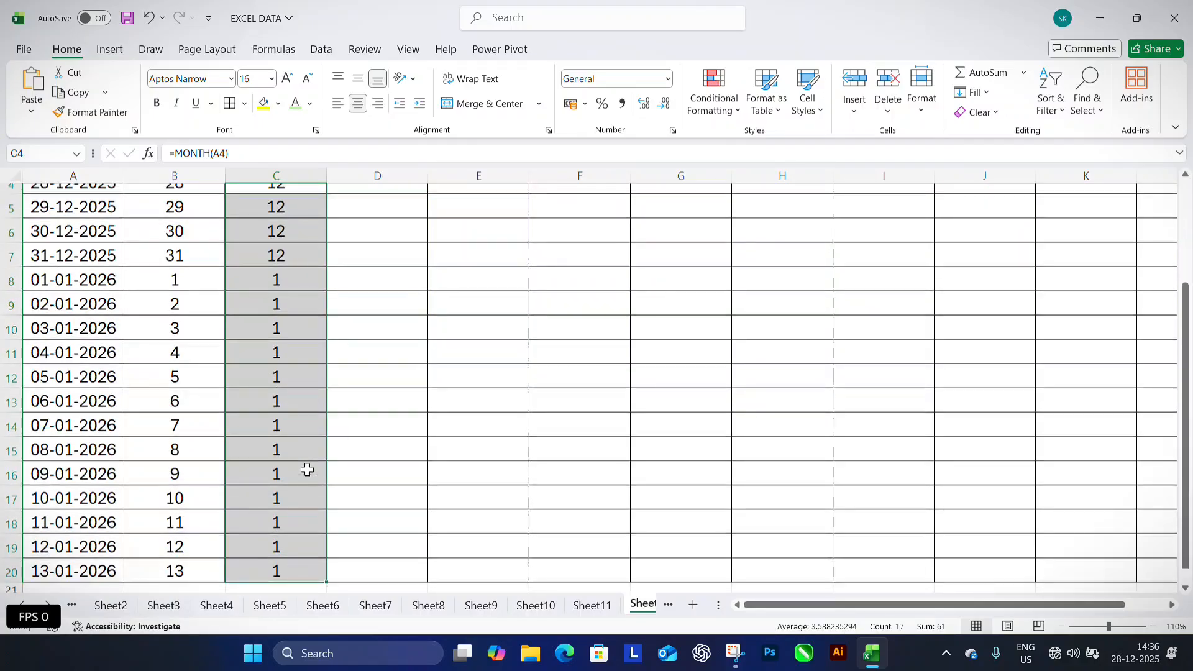
Enter =YEAR(A4) in cell D4 and fill the formula down the YEAR column to row 20
click(369, 316)
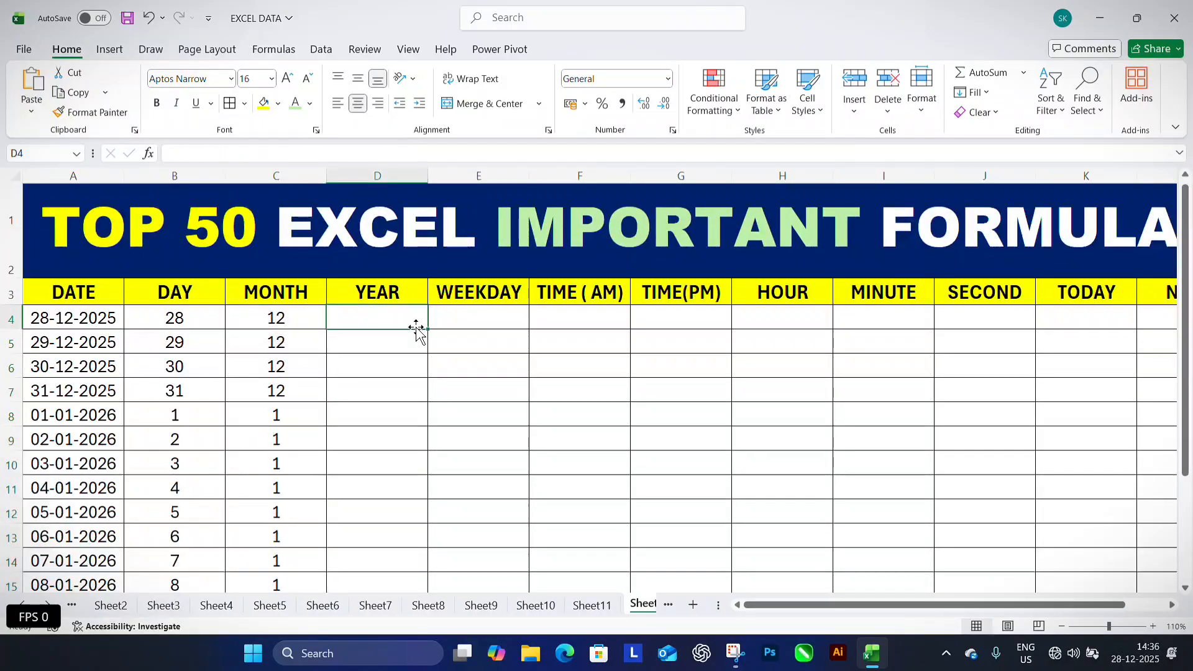
text(=YEAR()
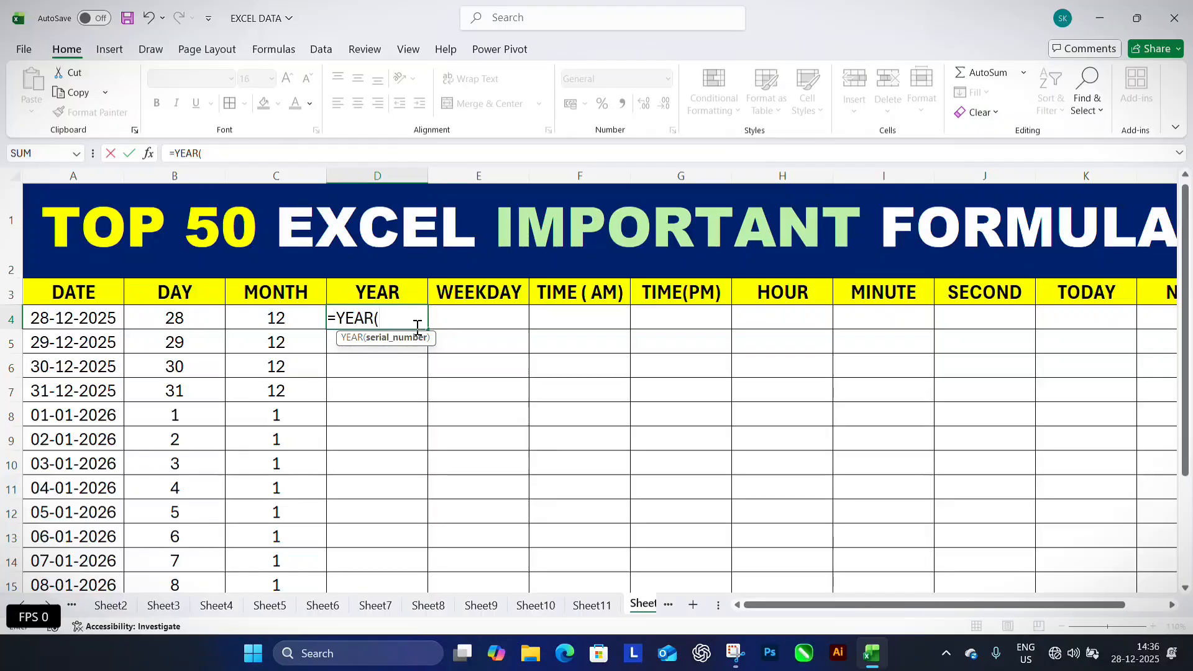
click(97, 320)
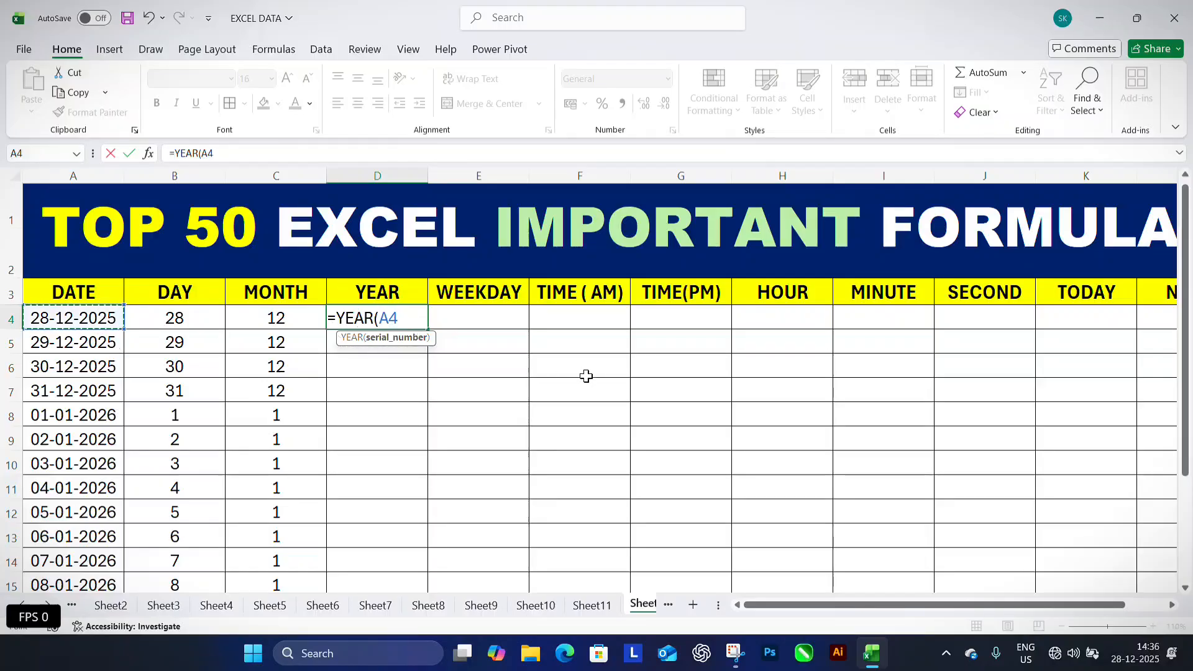
key(Return)
click(401, 326)
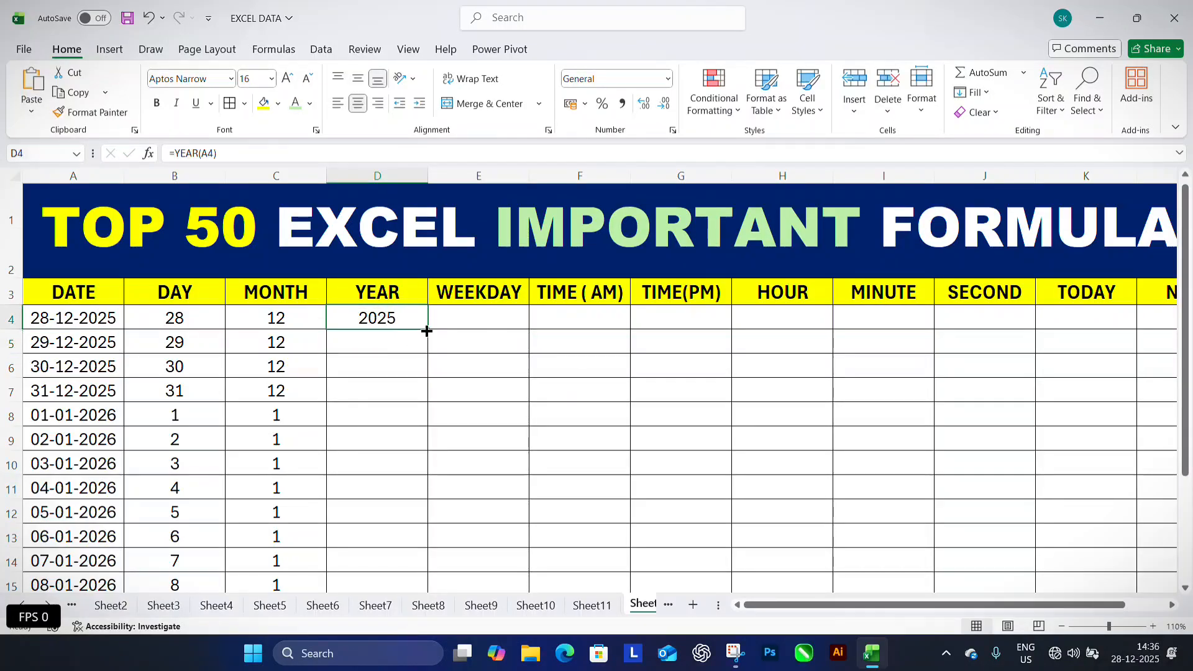
double_click(426, 331)
scroll(413, 506, down, 2)
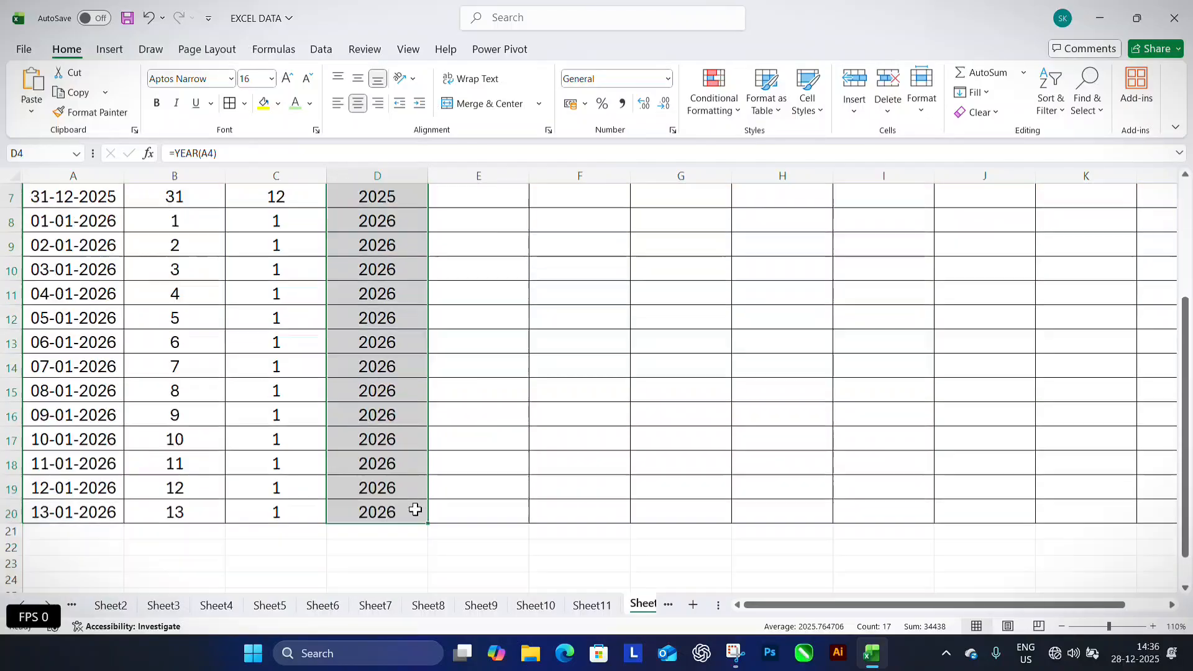
scroll(412, 506, up, 2)
Enter =WEEKDAY(A4) in cell E4 and fill the formula down the WEEKDAY column to row 20
click(492, 324)
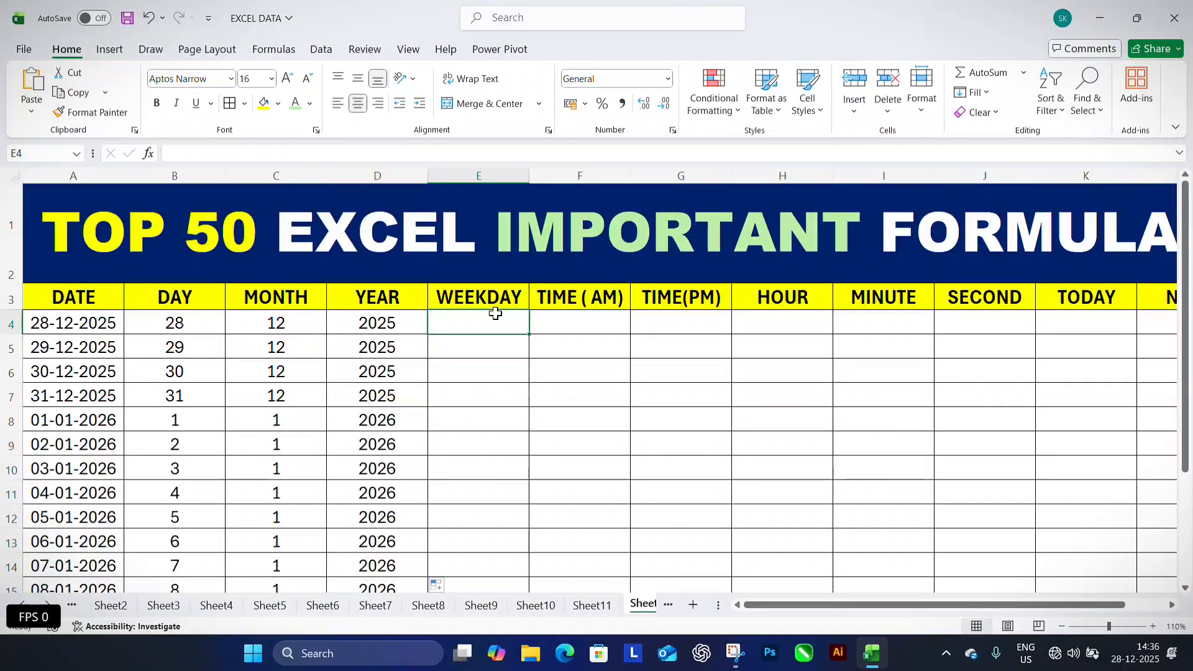
text(=WEEK)
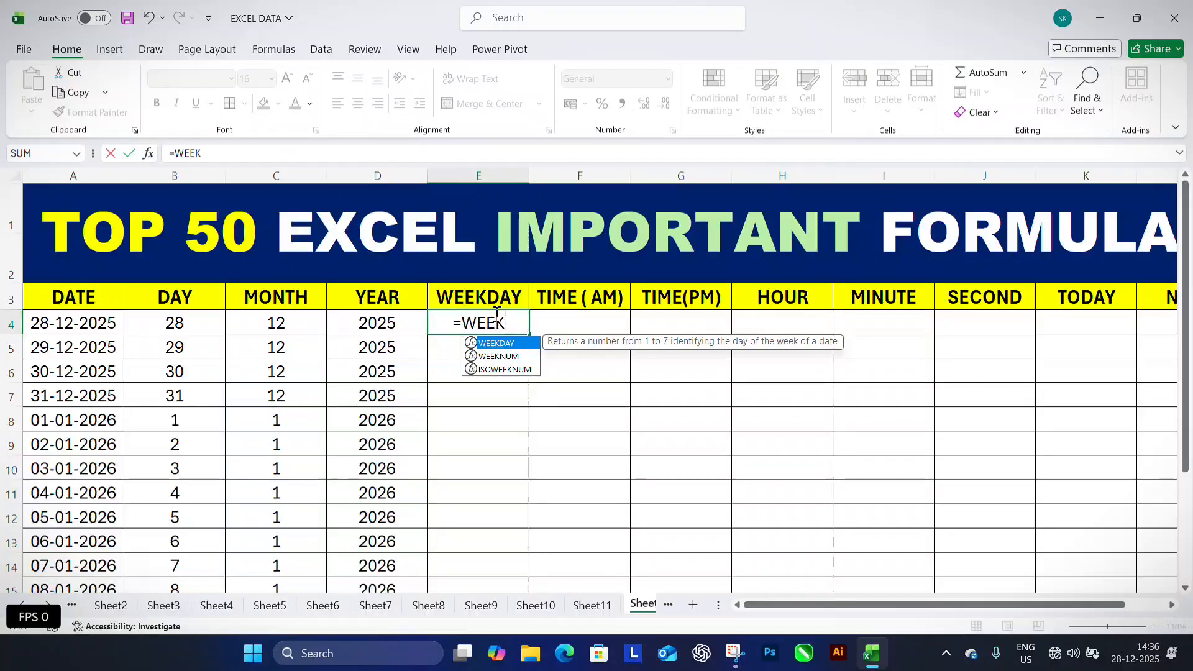
text(DAY()
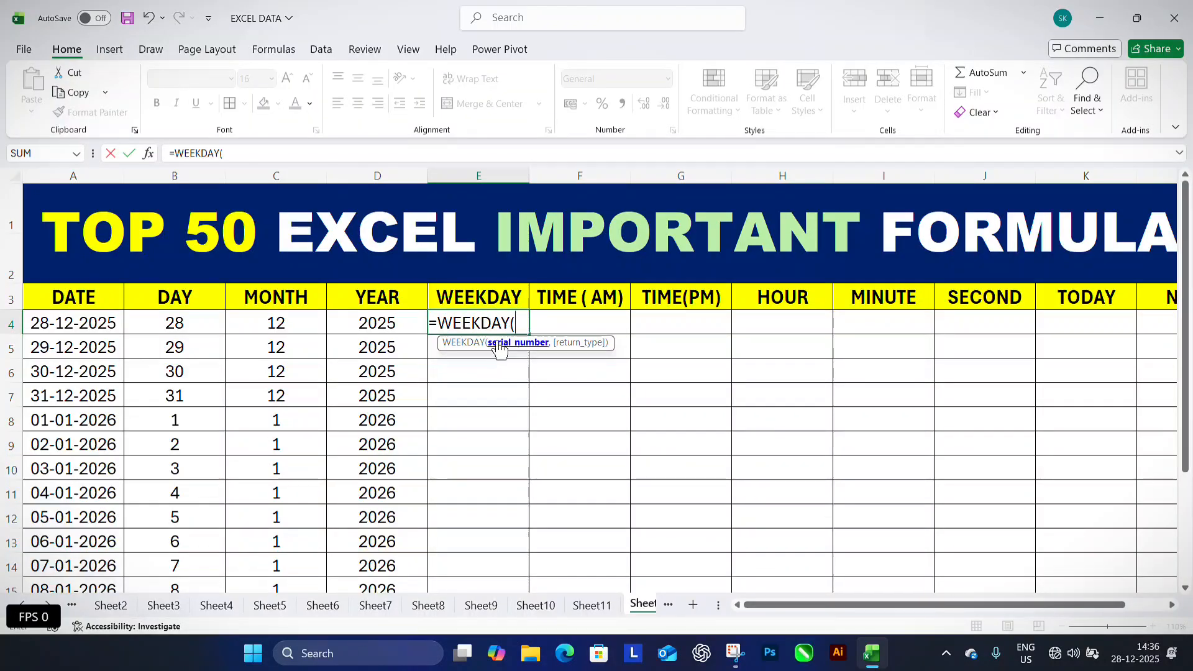
click(89, 321)
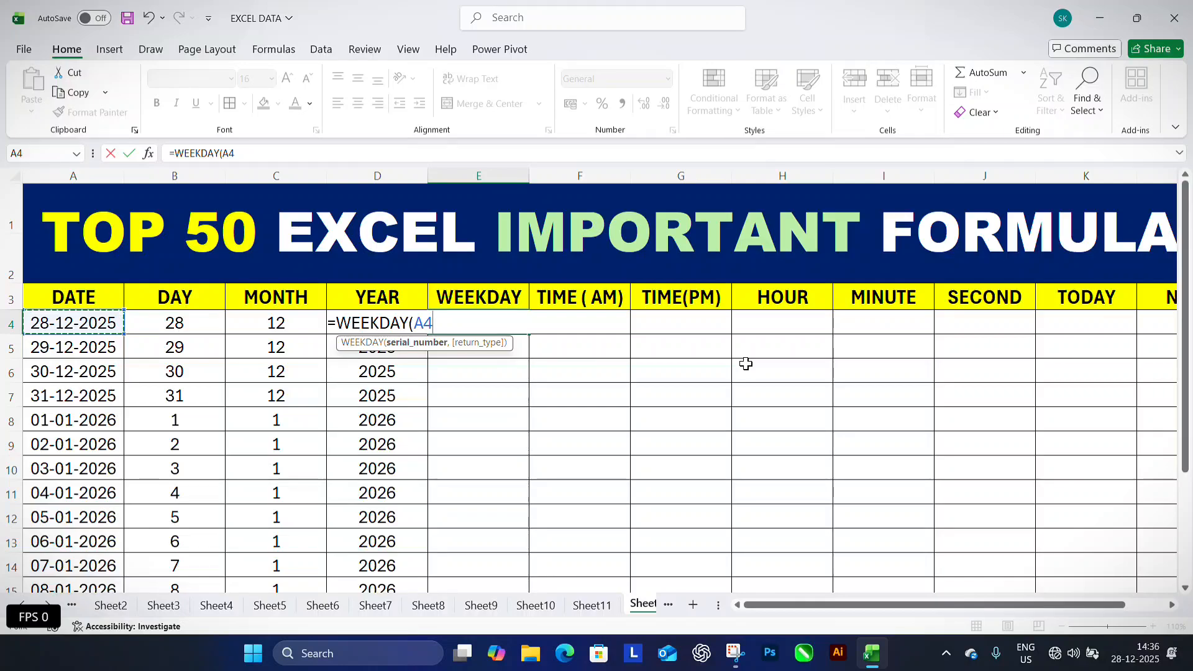
key(Return)
click(488, 328)
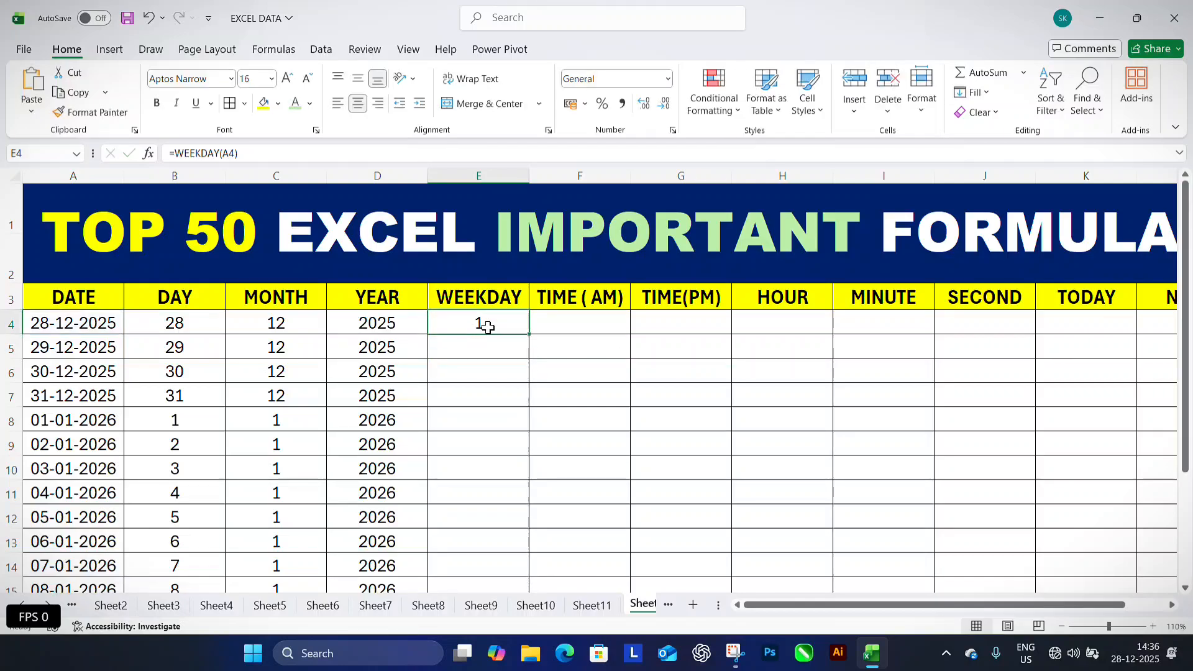
double_click(528, 334)
scroll(519, 444, down, 1)
scroll(519, 444, down, 2)
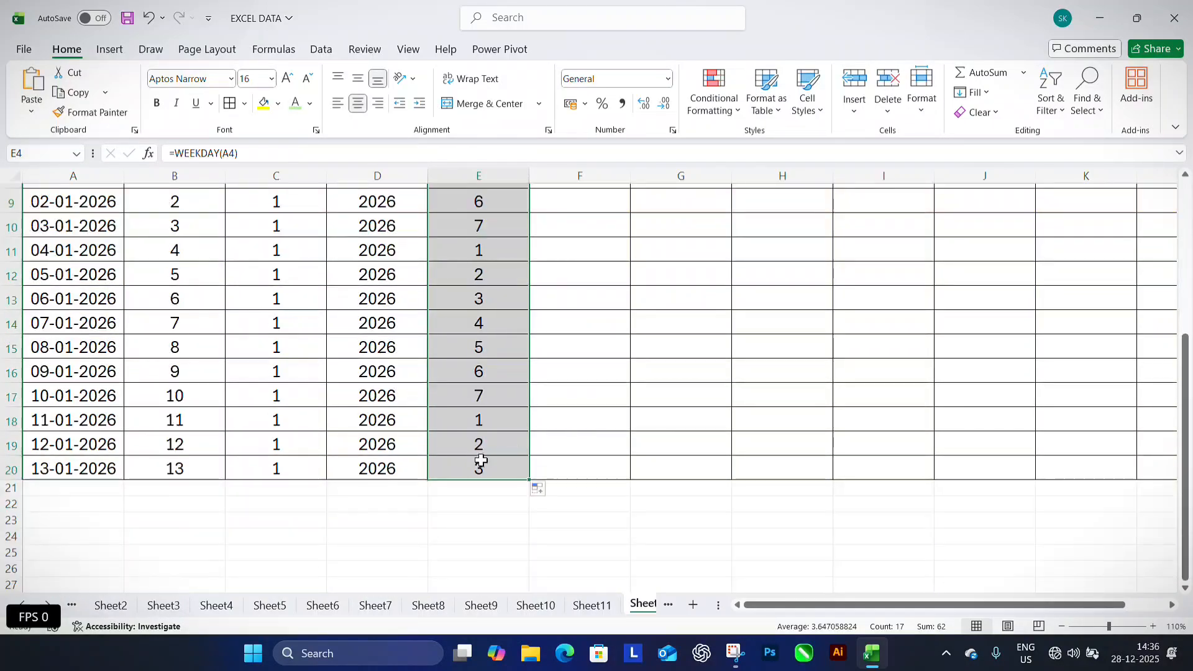
scroll(472, 379, up, 3)
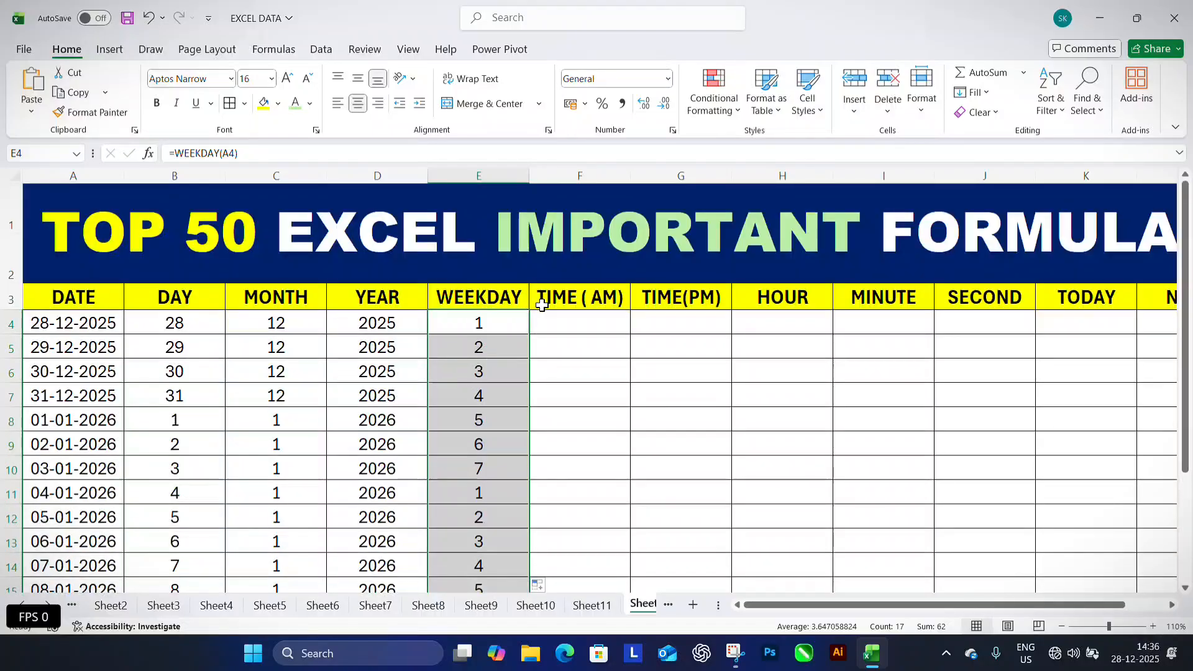
Enter =TIME(1,30,25) in cell F4 of the TIME ( AM) column
click(544, 321)
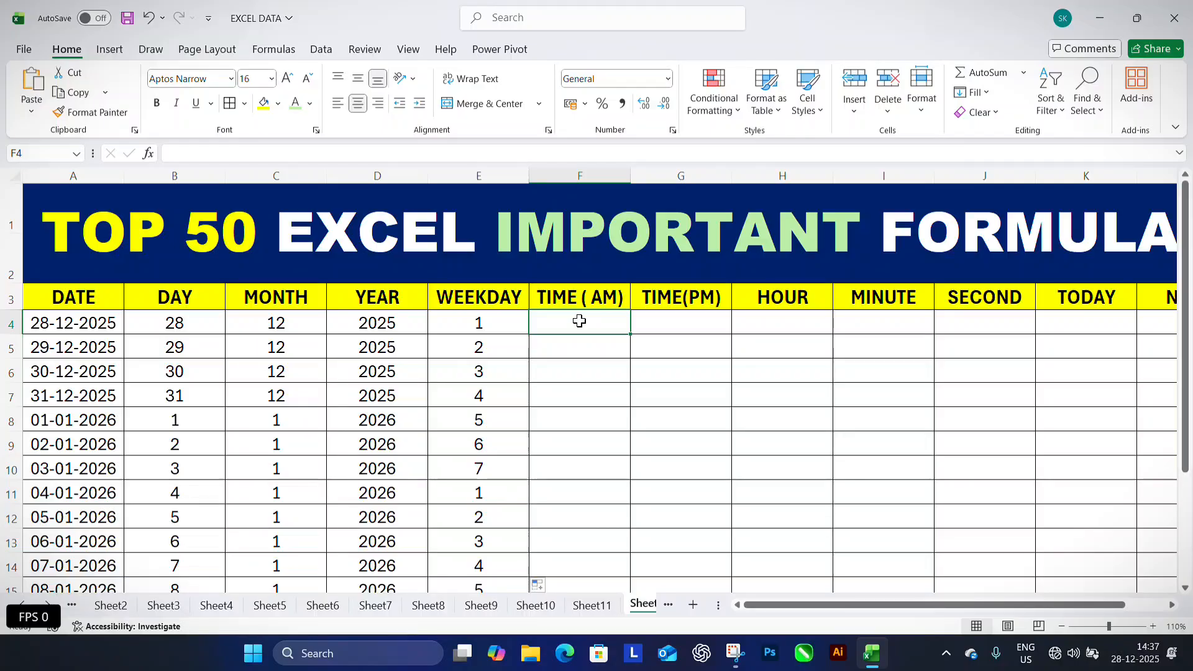
text(=T)
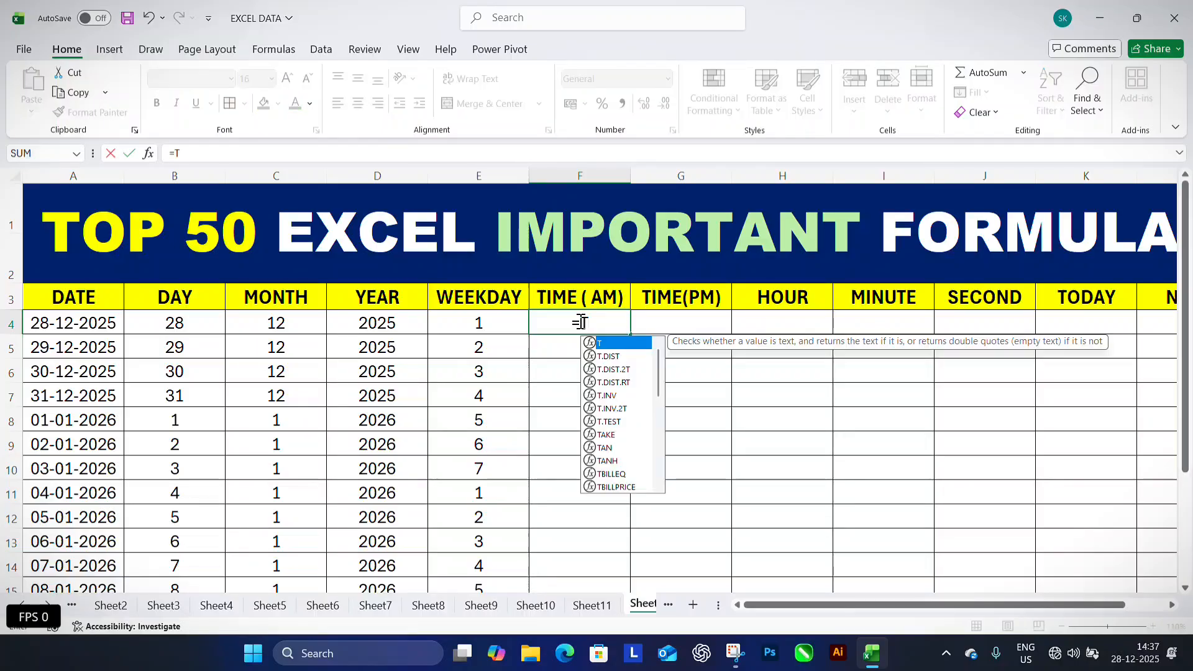
text(IME()
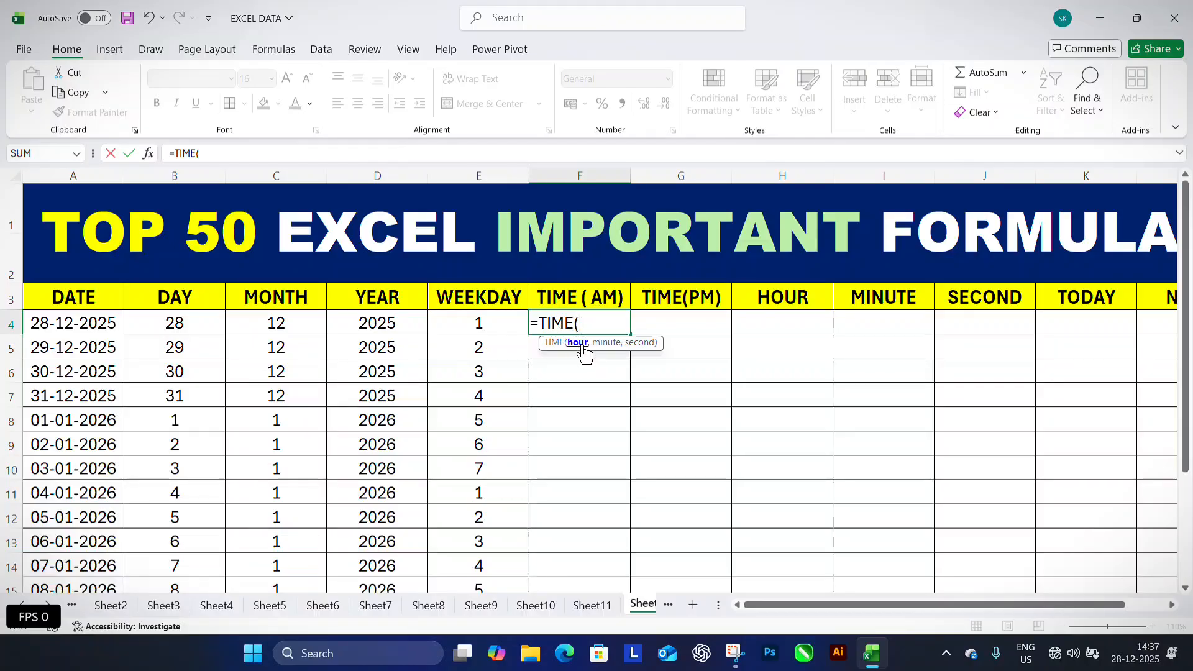
text(1,30,)
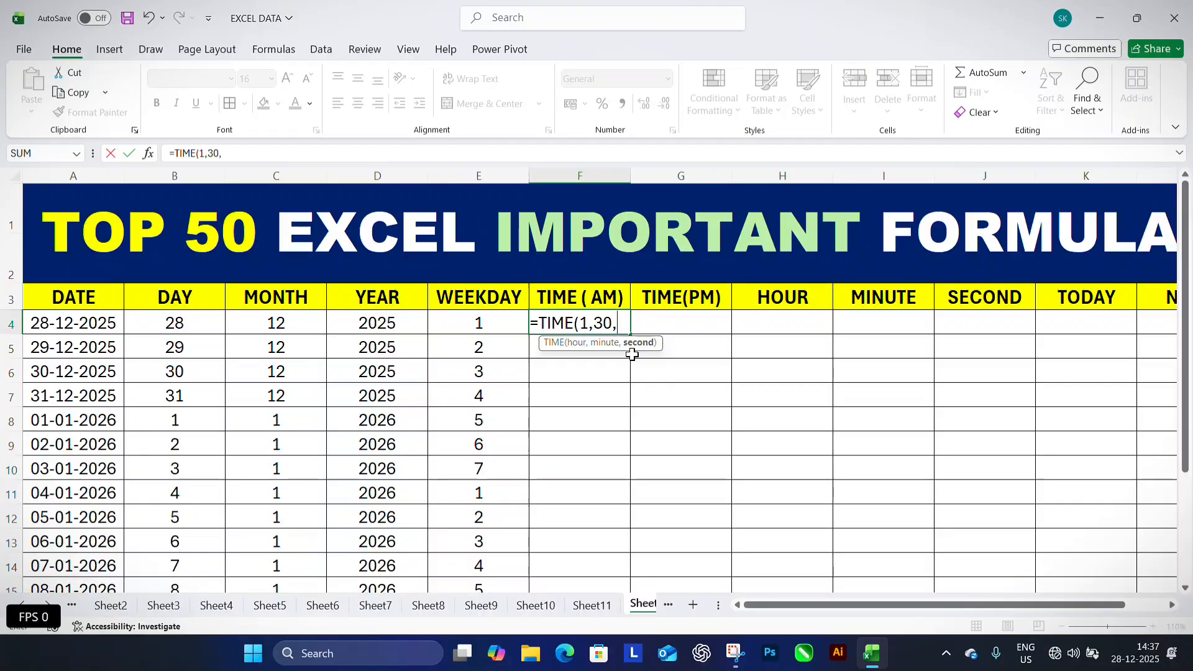
text(25)
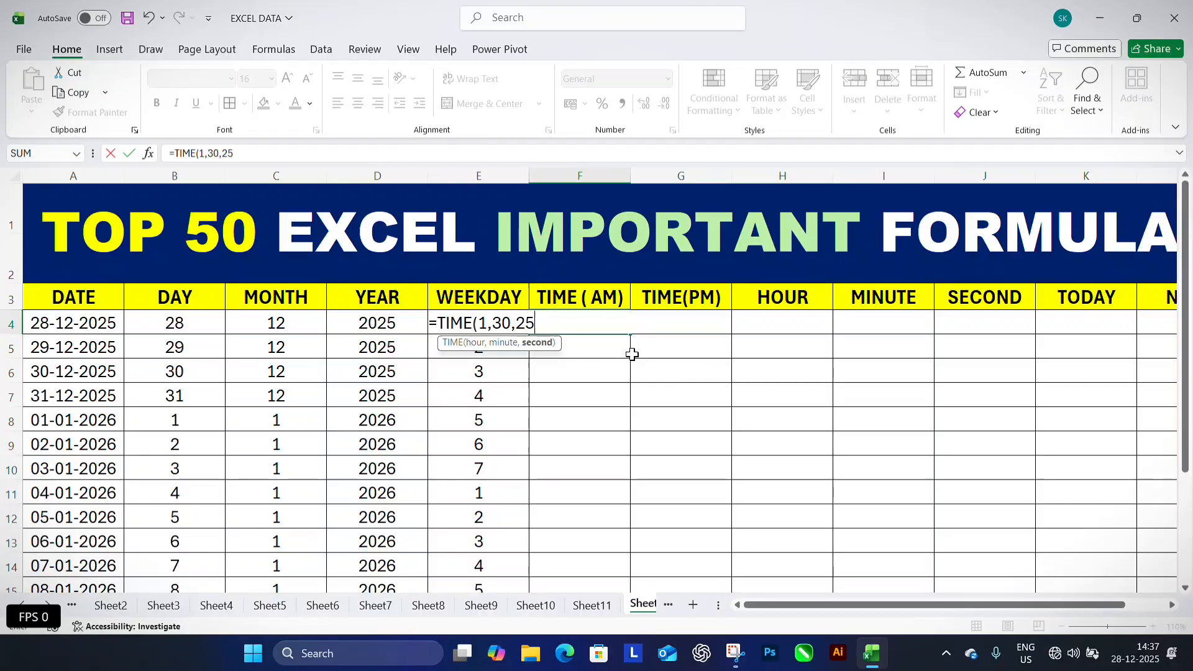
key(Return)
click(600, 322)
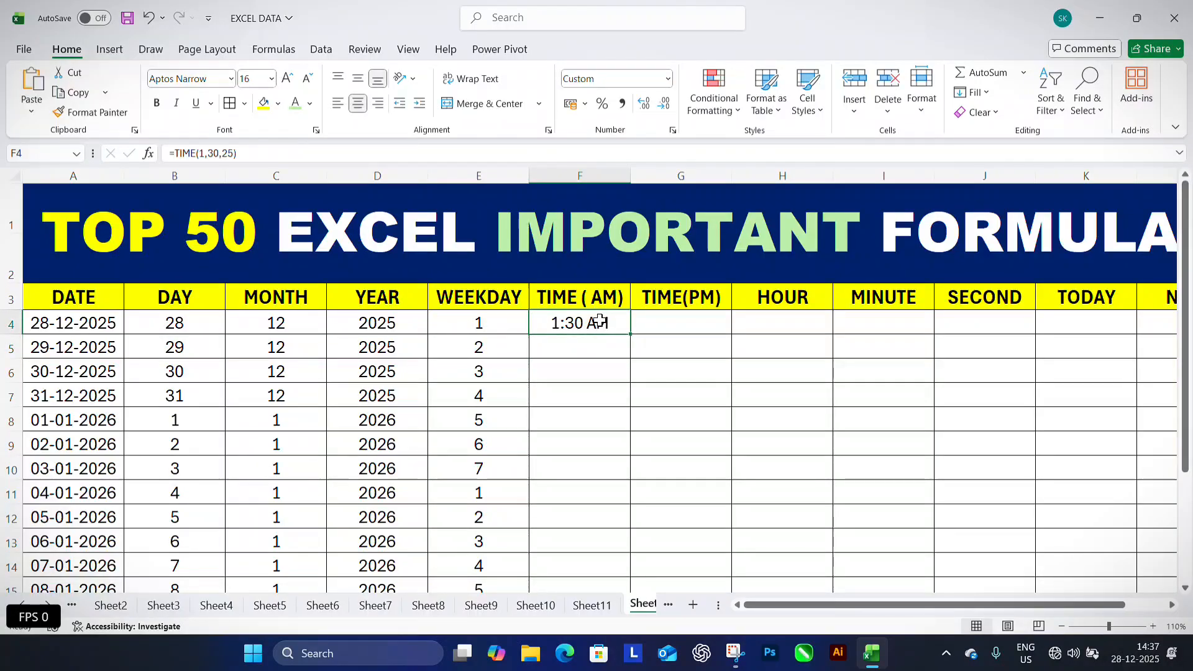
click(593, 344)
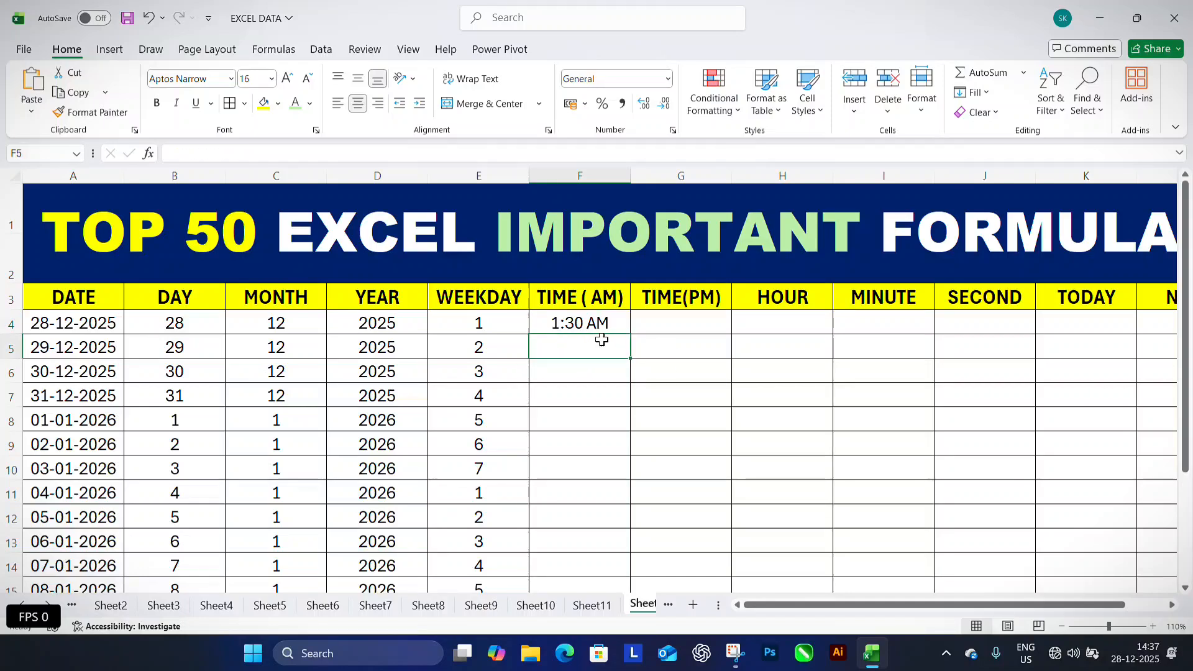
Enter =TIME(13,30,45) in cell G4 of the TIME(PM) column
click(658, 323)
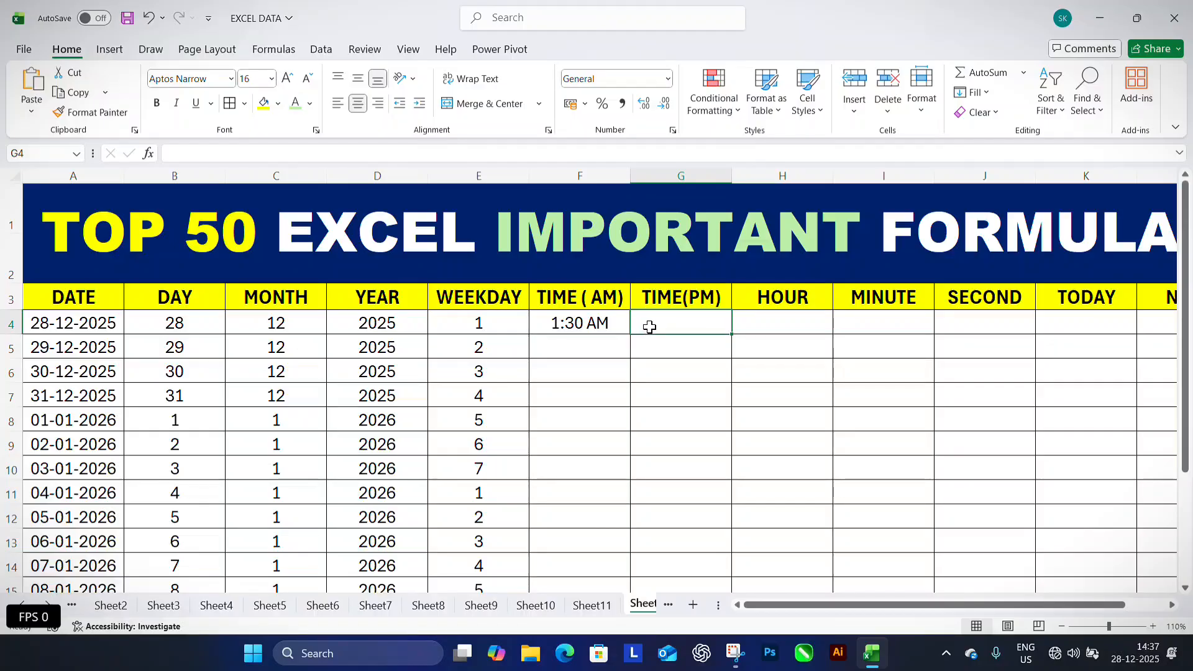
text(=TIM)
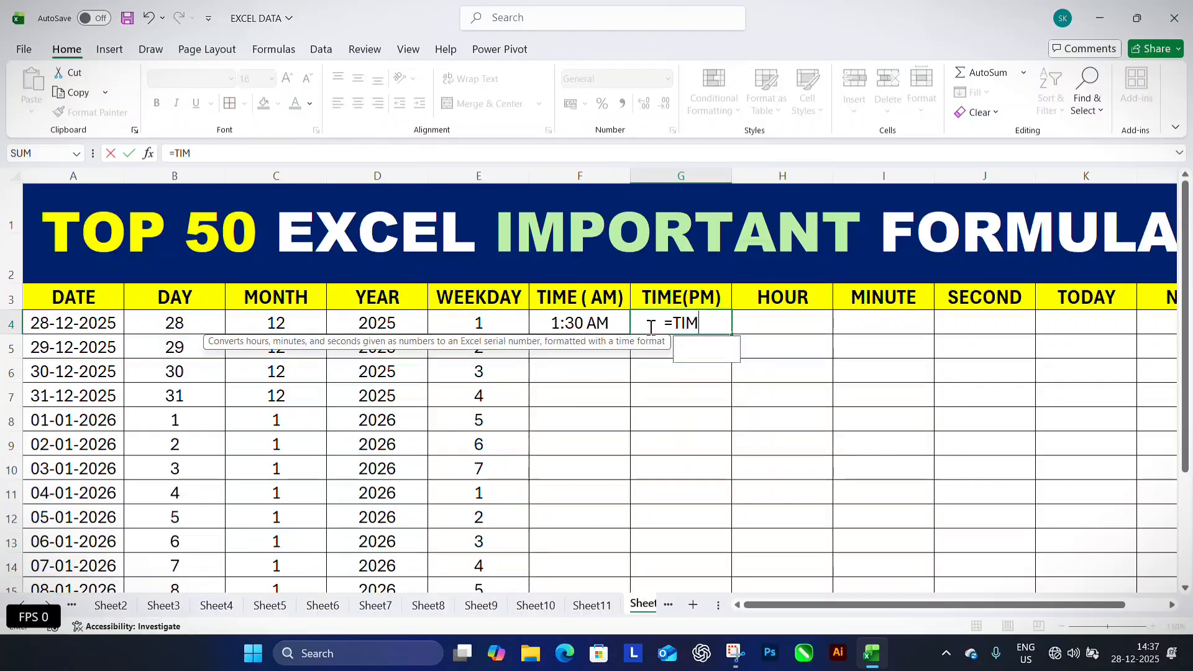
text(E()
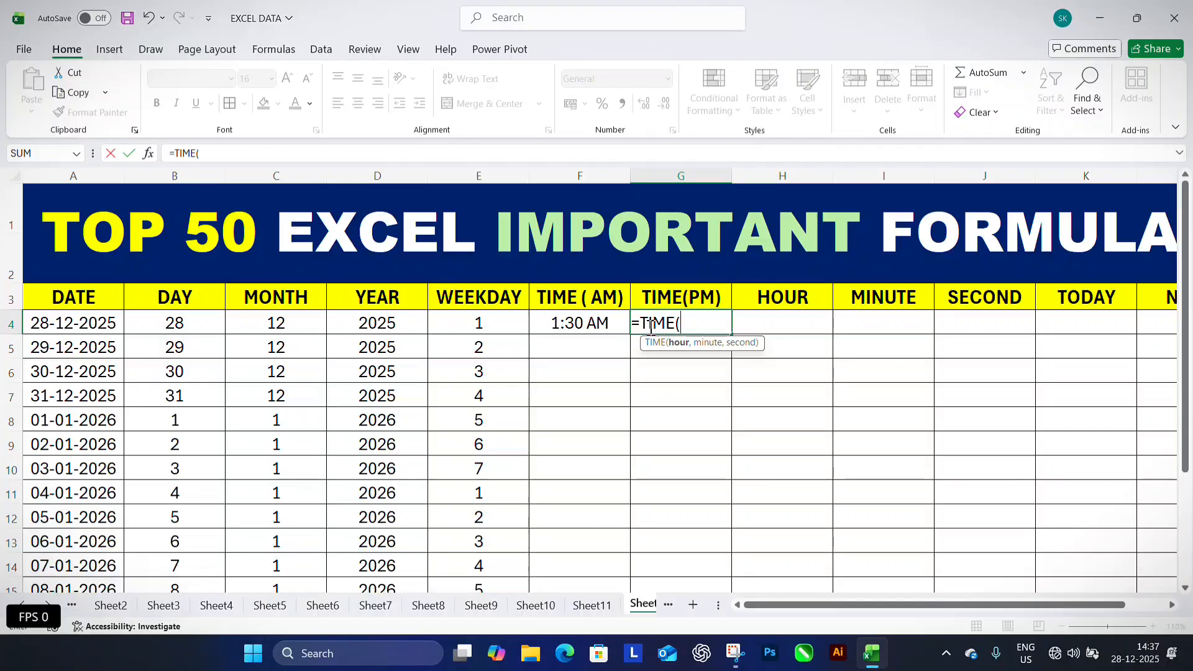
text(13,30)
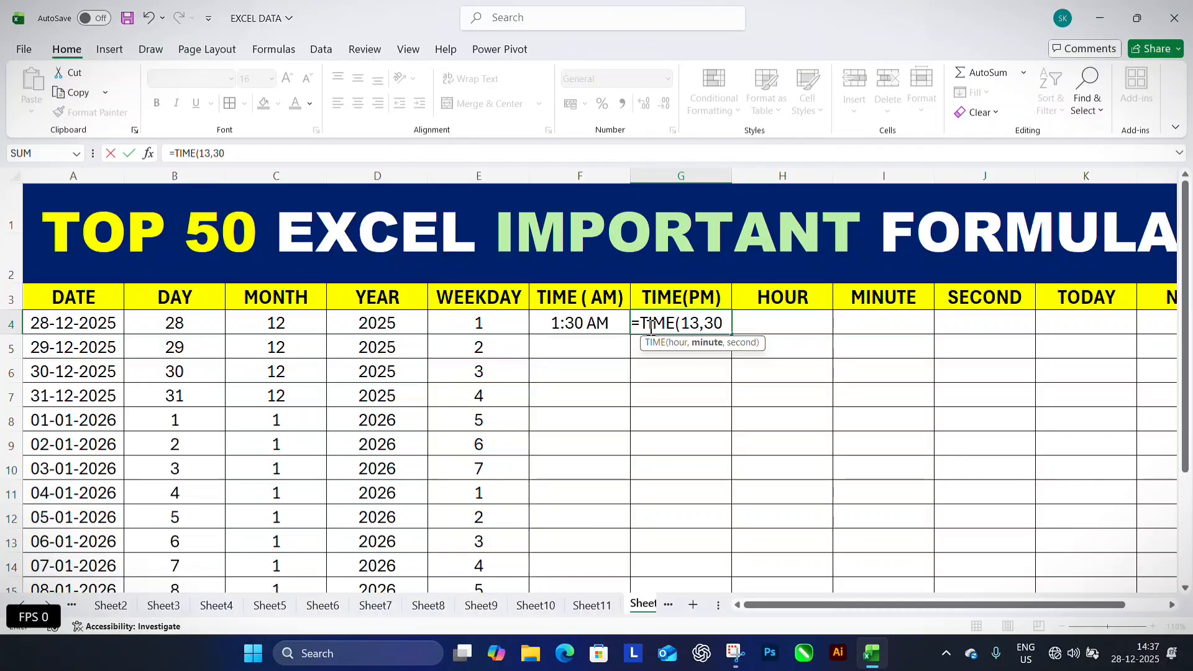
text(,45)
key(Return)
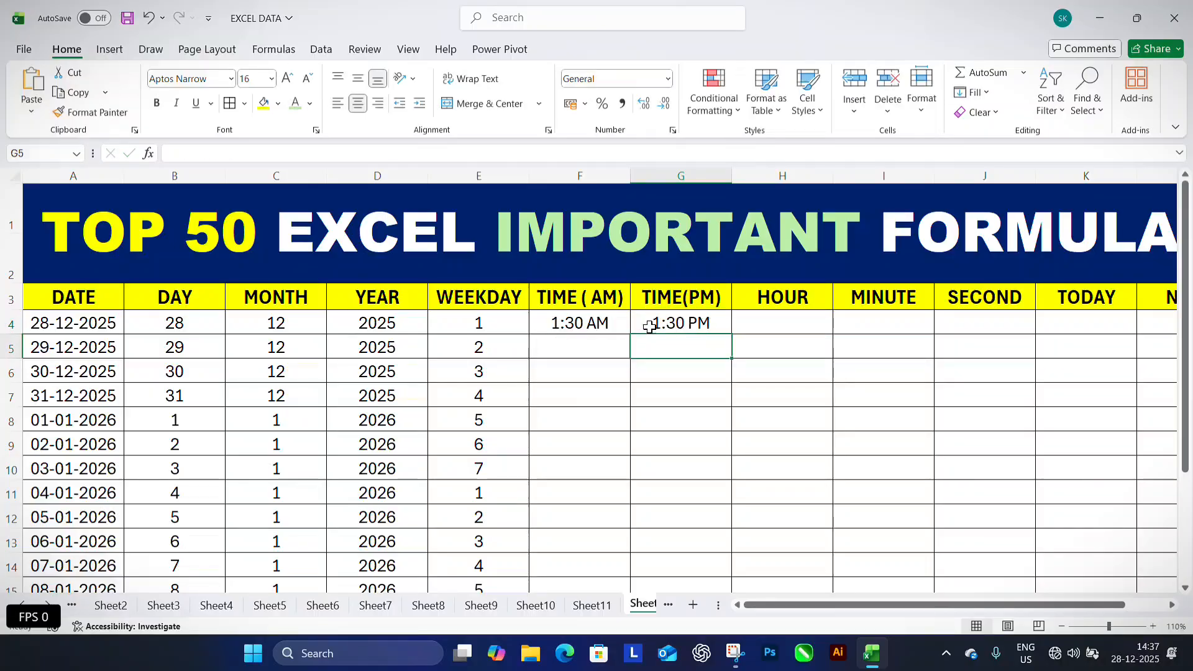
click(666, 322)
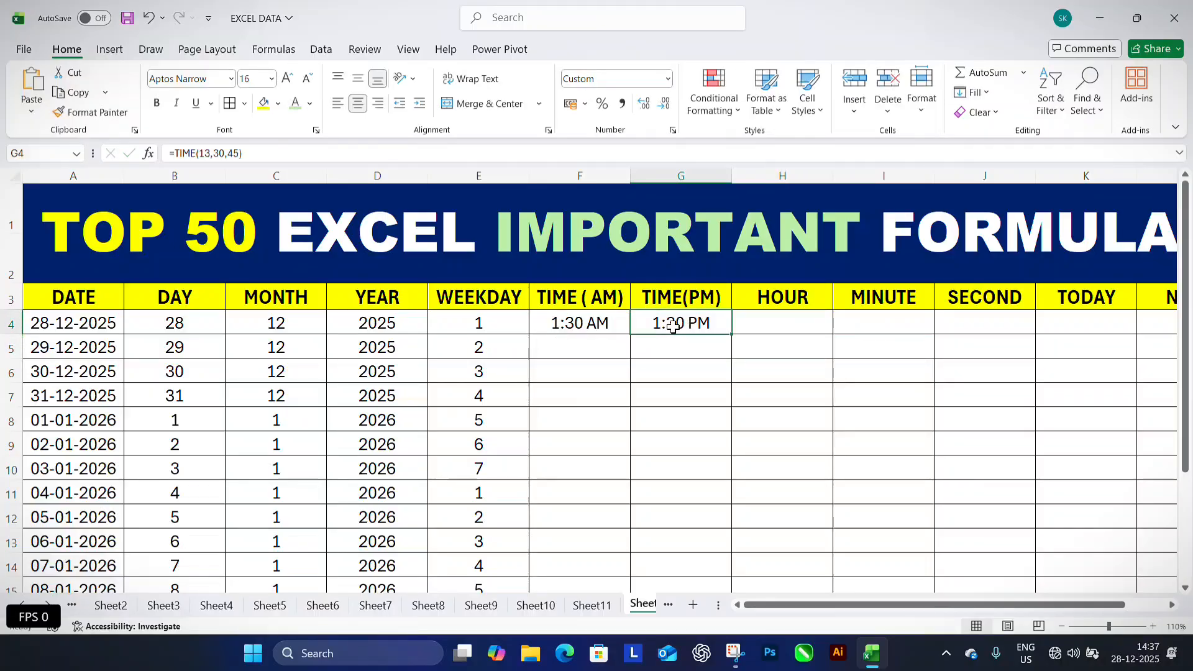
click(603, 330)
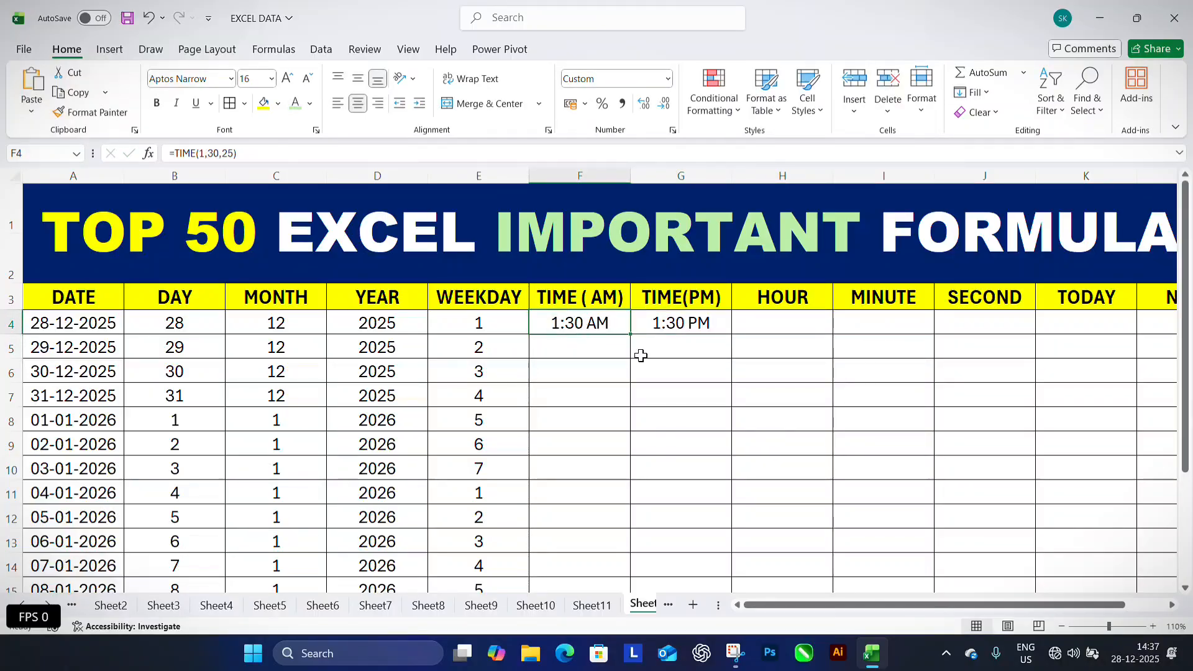
mouse_move(629, 339)
mouse_down()
mouse_move(628, 397)
mouse_move(628, 338)
mouse_up()
click(600, 347)
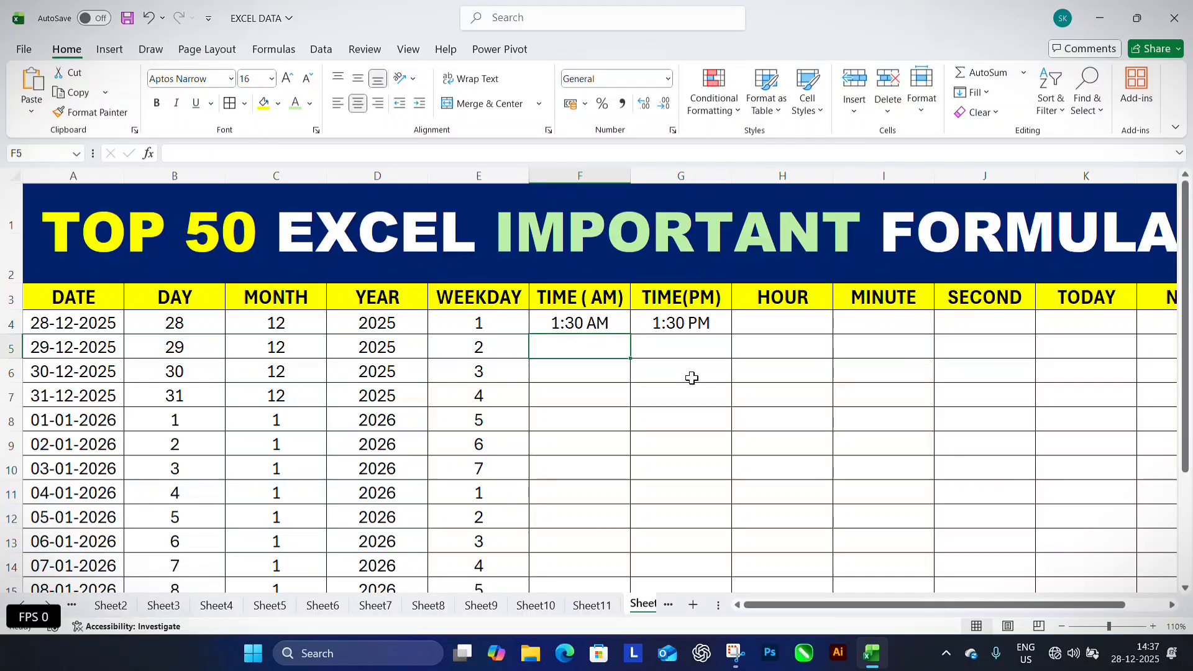
text(2)
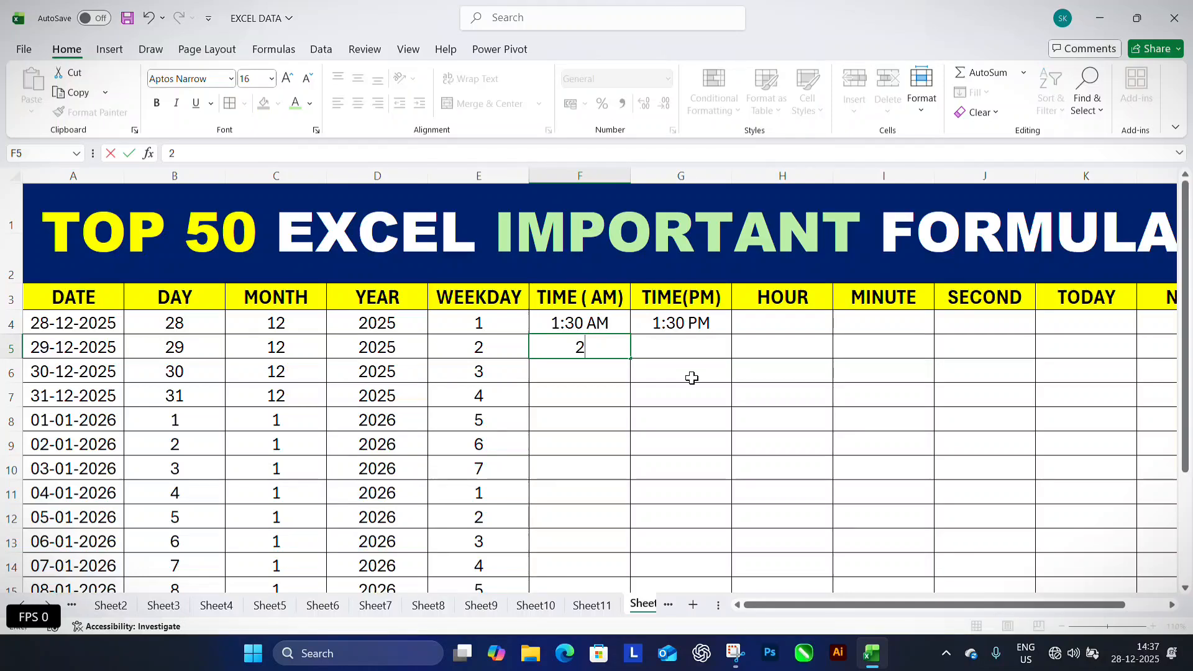
text(25:)
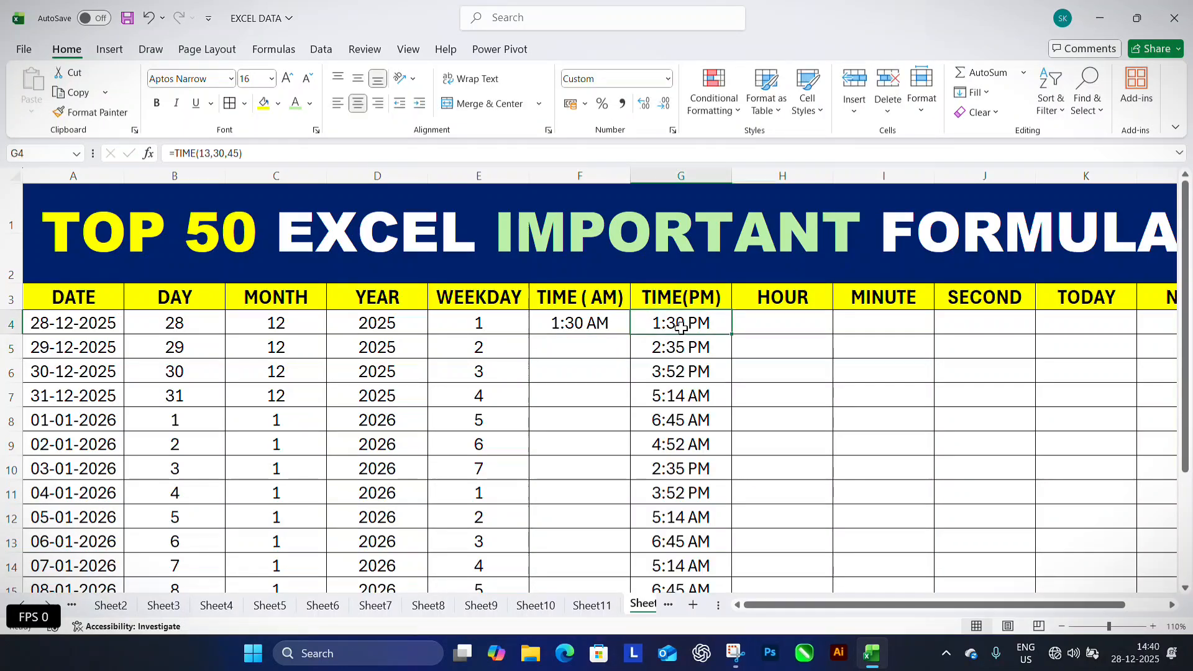
Examine the TIME formulas down the TIME(PM) column and the first cells of the HOUR, MINUTE and SECOND columns
click(694, 348)
click(691, 396)
scroll(693, 433, down, 2)
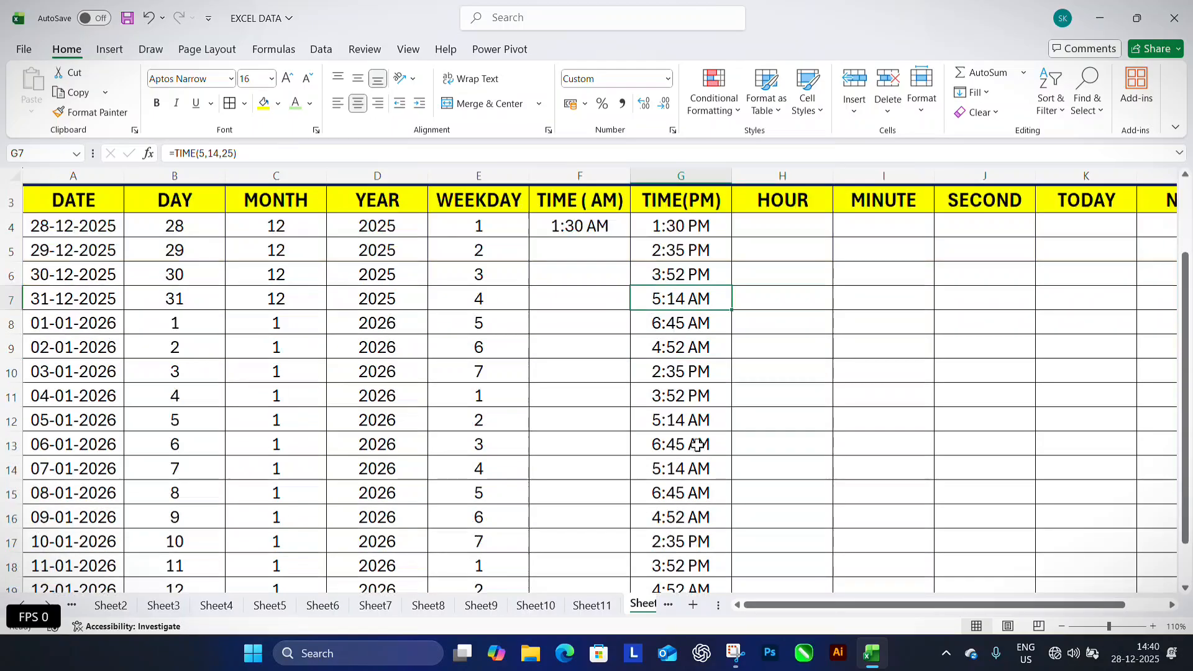
scroll(696, 429, up, 2)
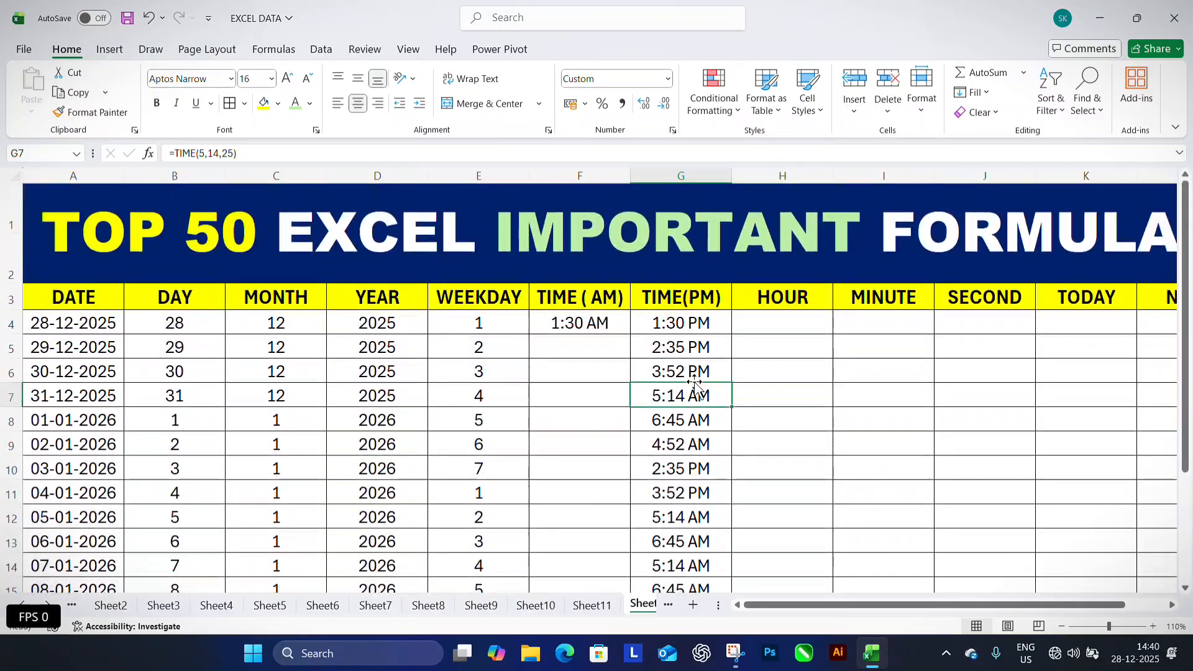
click(783, 318)
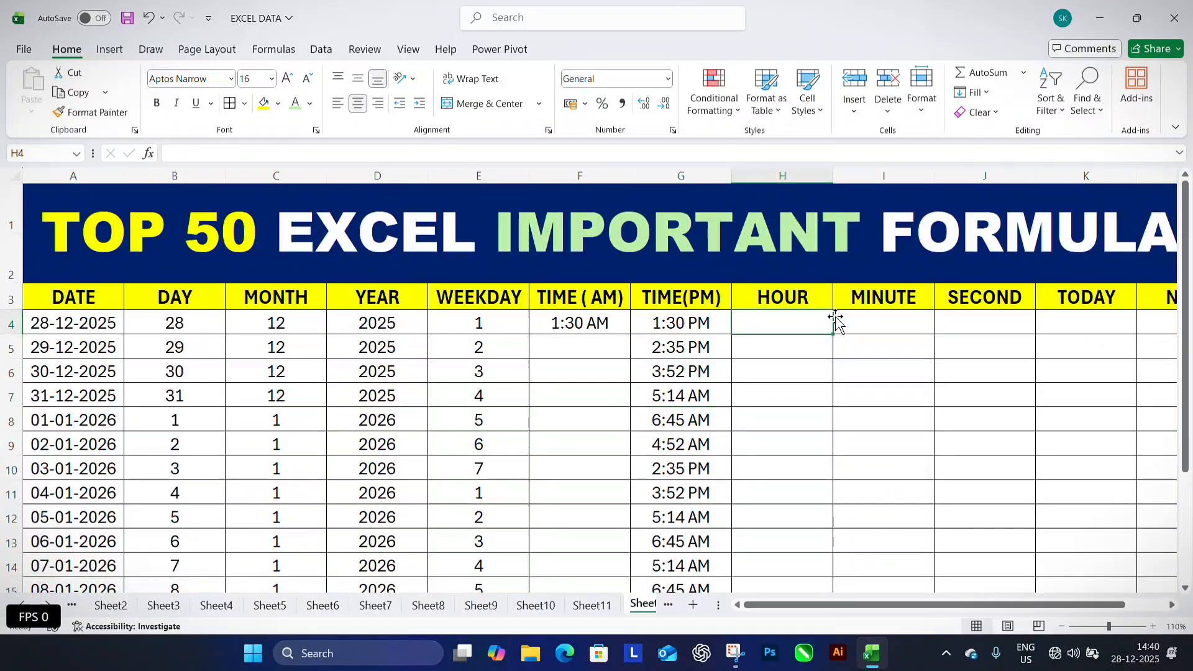
click(878, 314)
click(982, 321)
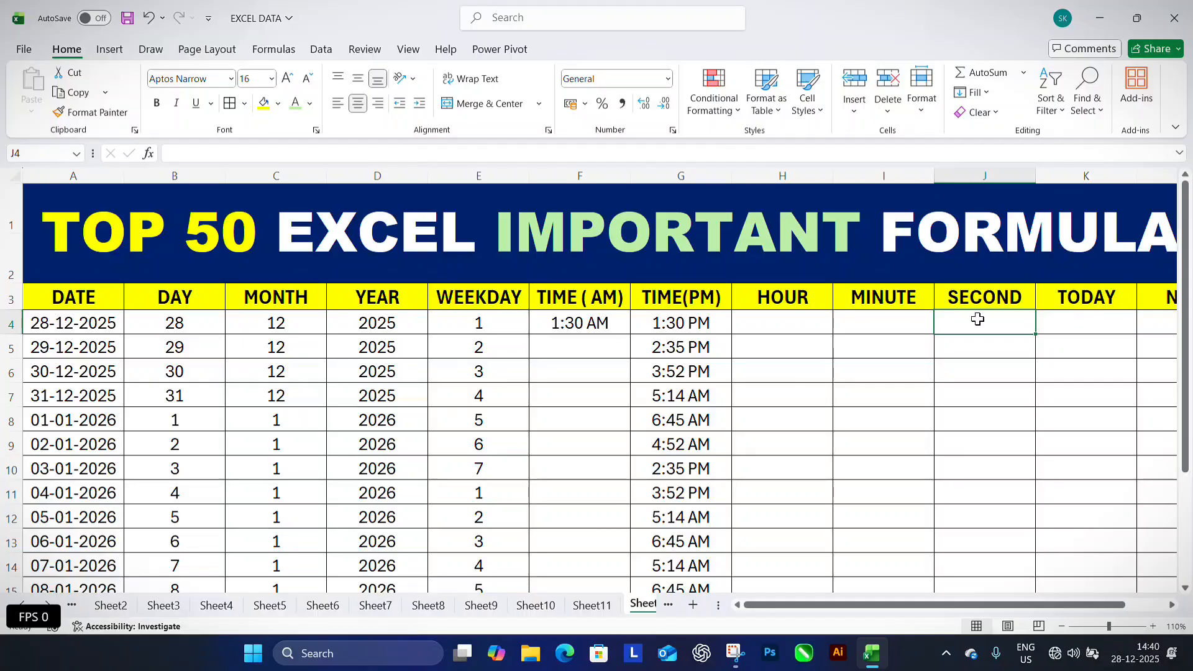
Enter =HOUR(G4) in cell H4 and fill the formula down the HOUR column to row 20
double_click(805, 328)
text(=)
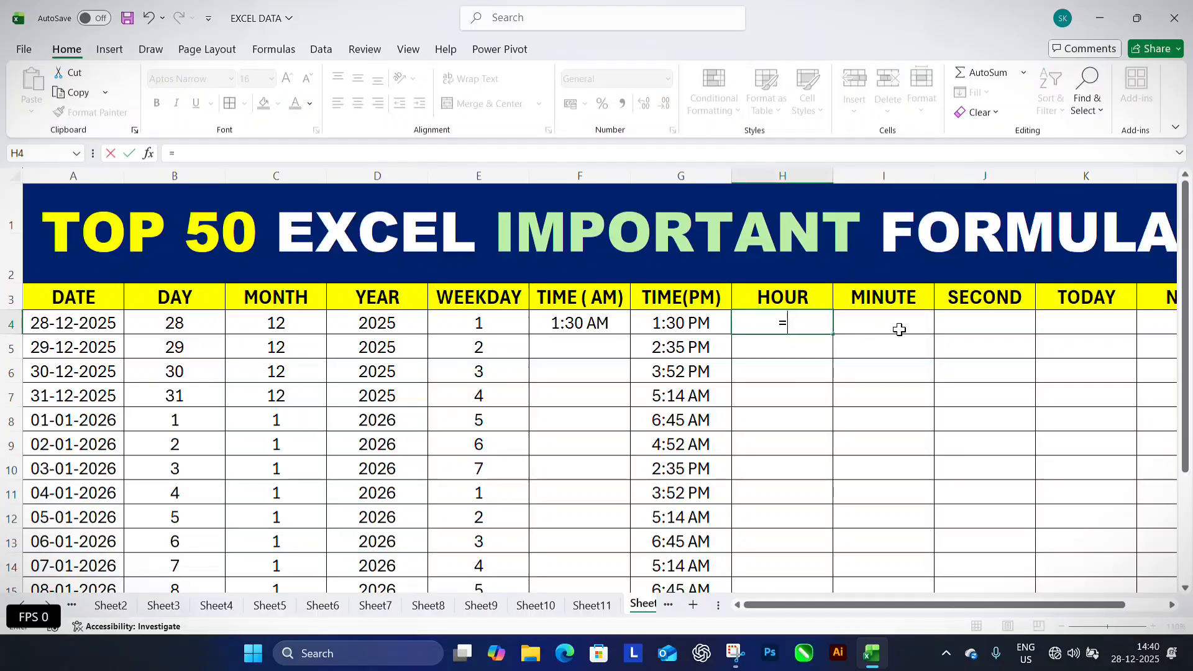
text(HOUR()
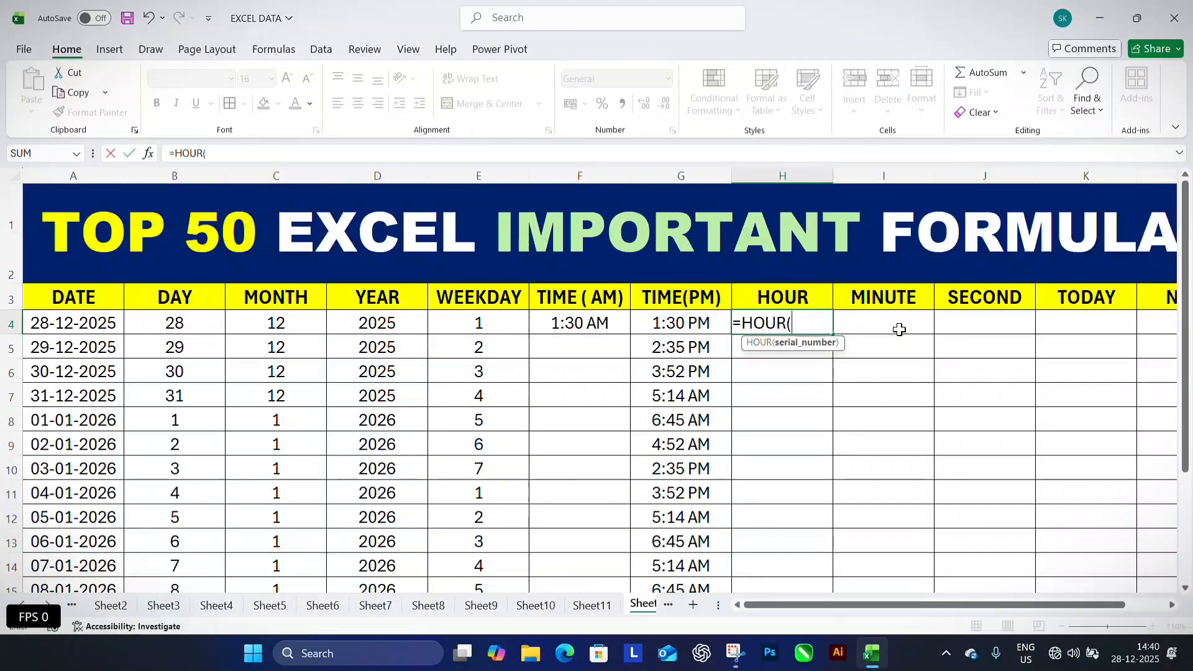
click(674, 323)
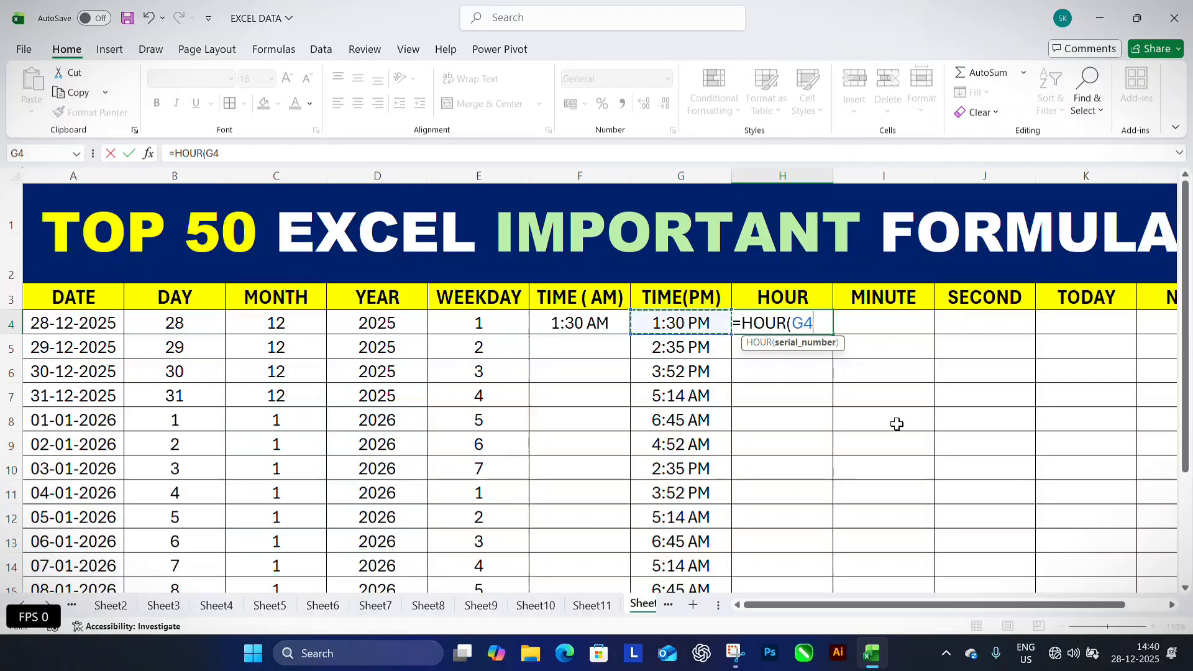
key(Return)
click(792, 320)
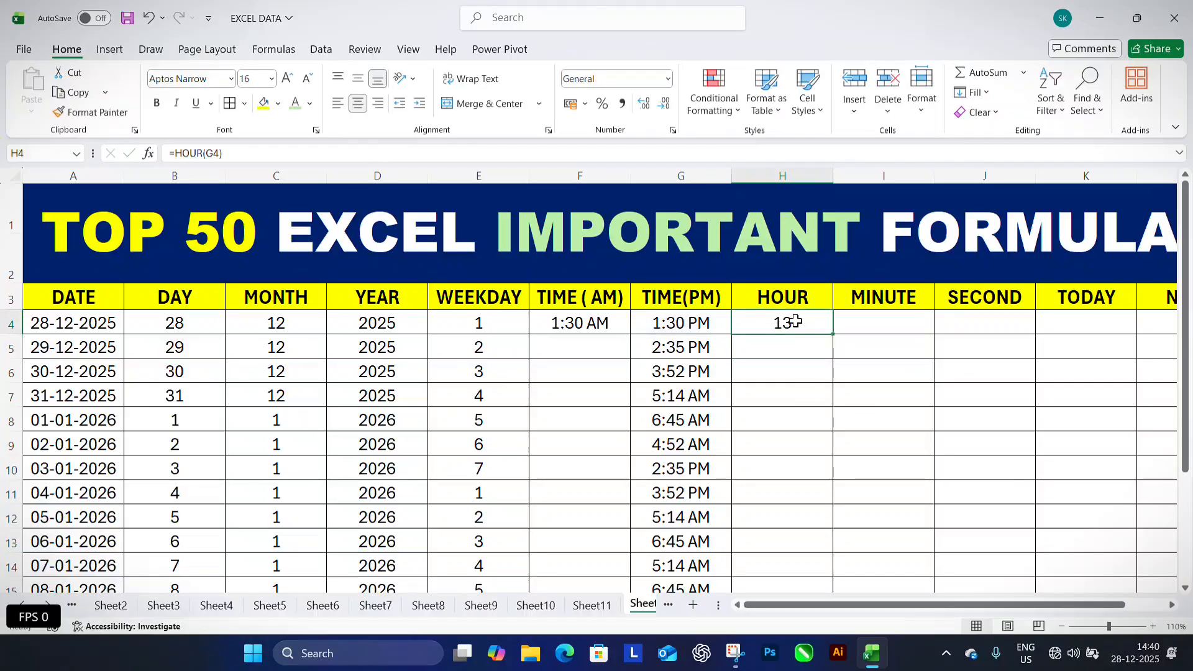
double_click(833, 335)
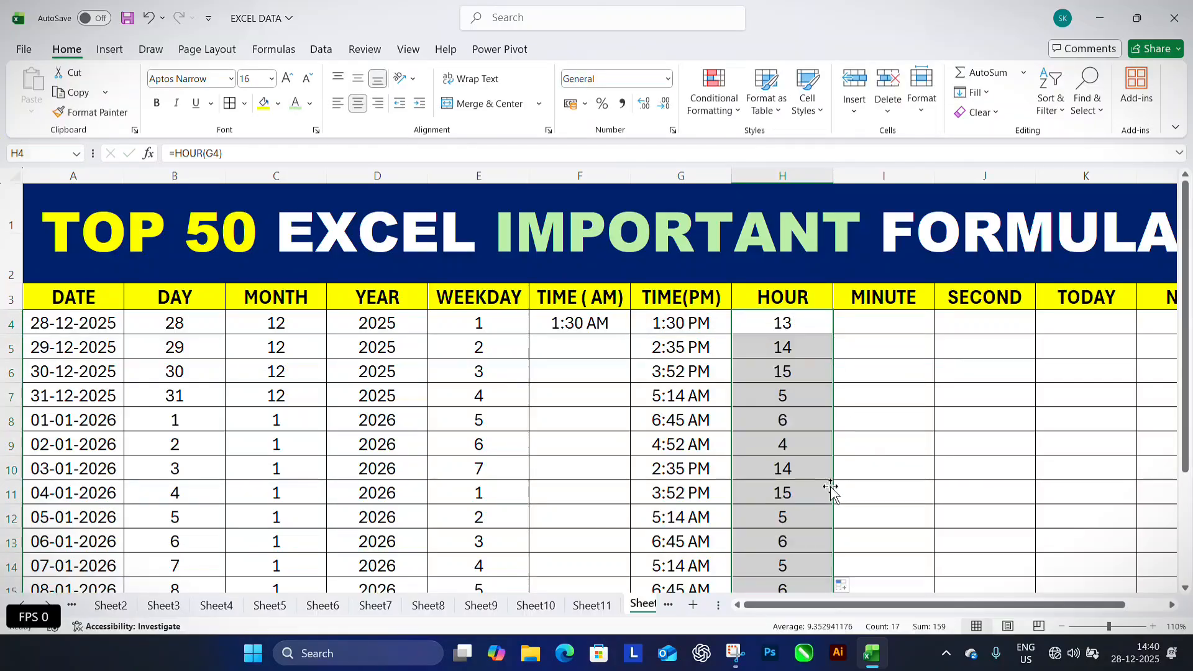
scroll(834, 491, down, 2)
click(844, 474)
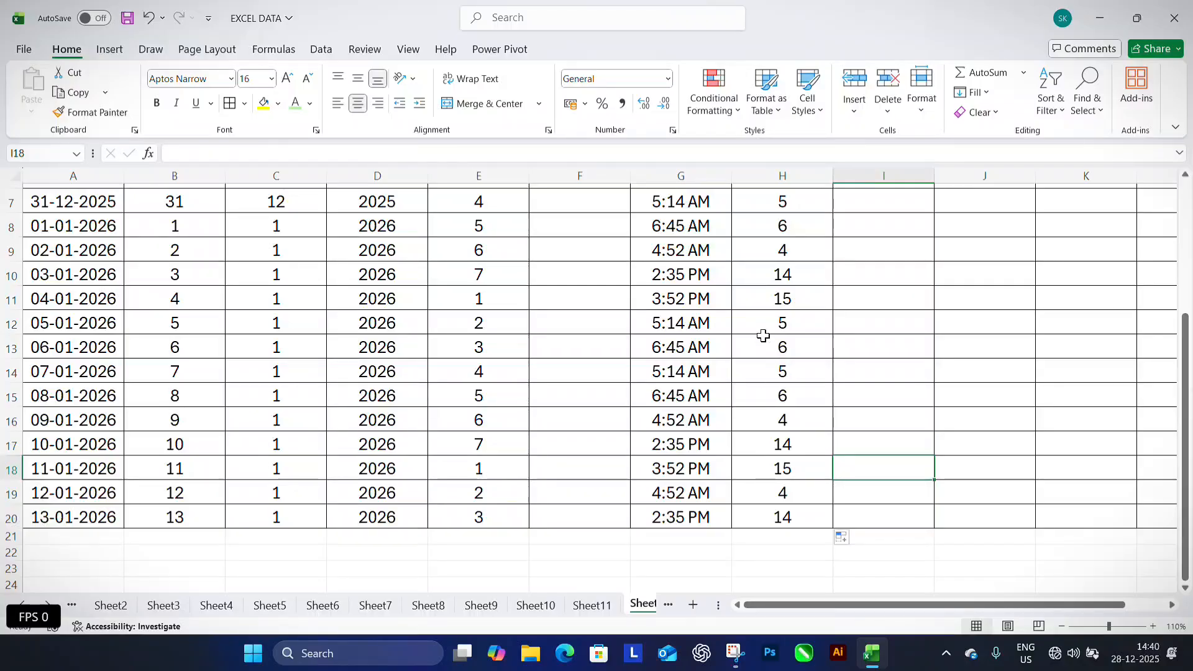
Enter =MINUTE(G4) in cell I4 and fill the formula down the MINUTE column to row 20
scroll(710, 423, up, 2)
click(866, 277)
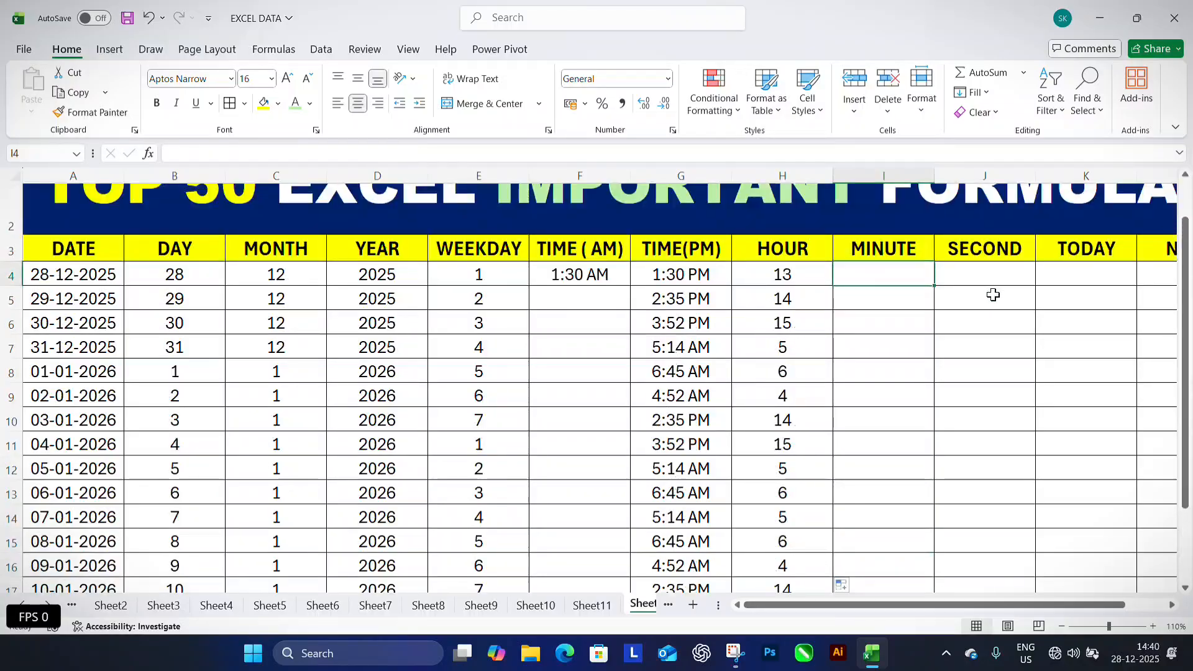
text(=MIN)
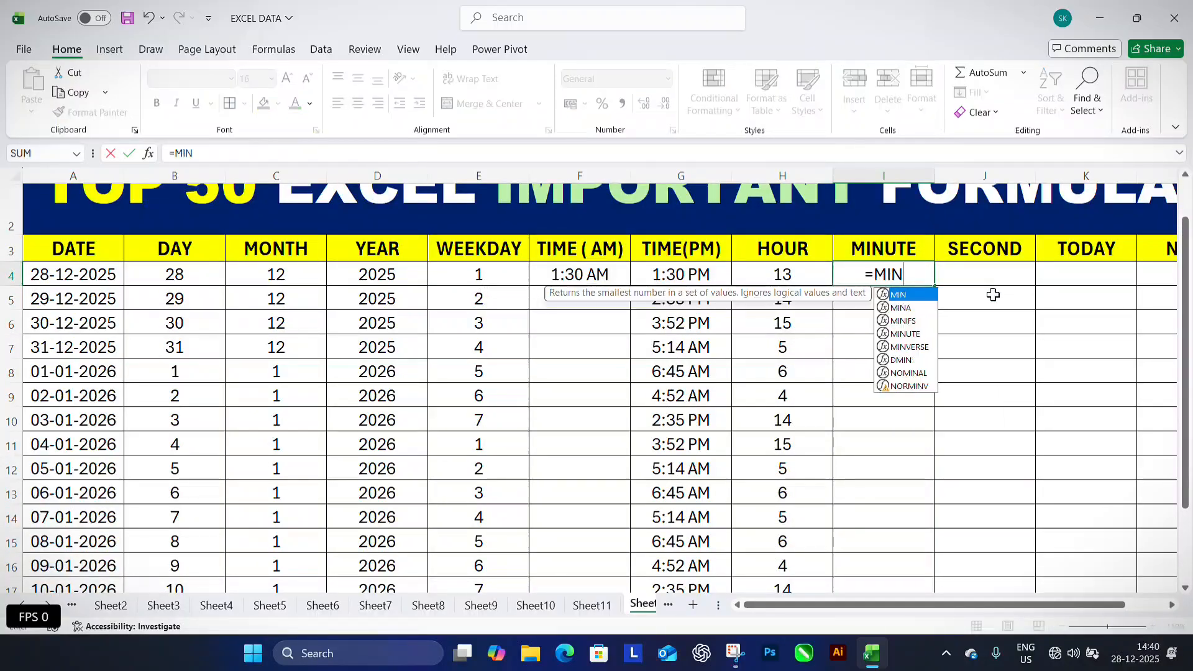
text(UTE()
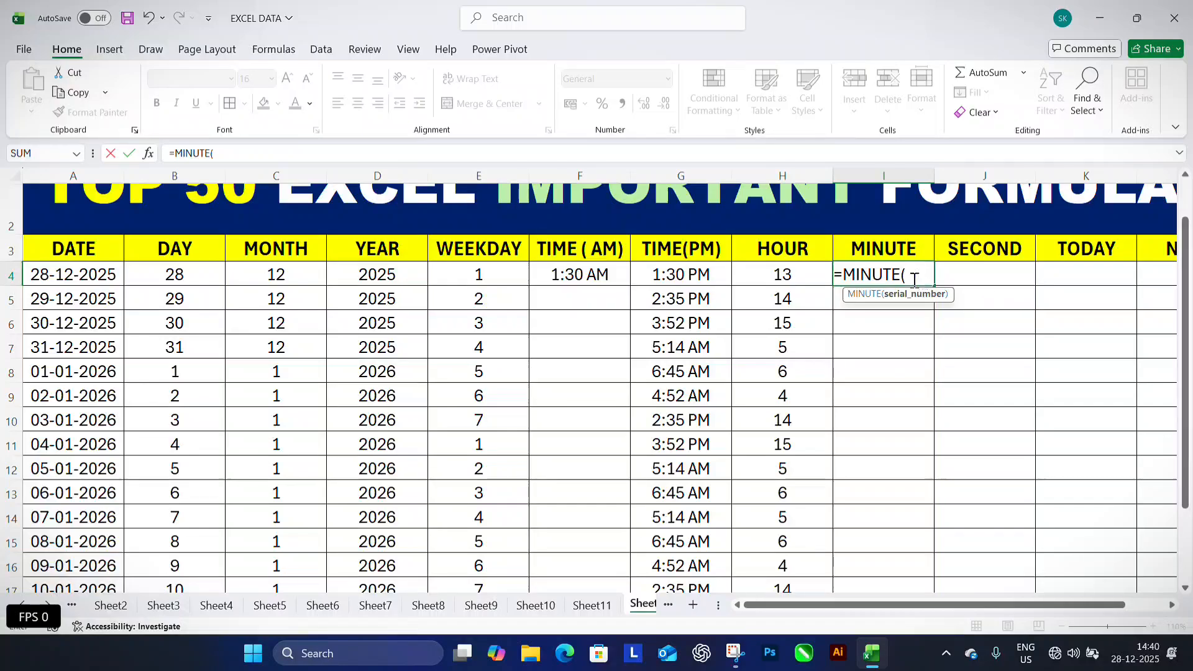
click(680, 276)
key(Return)
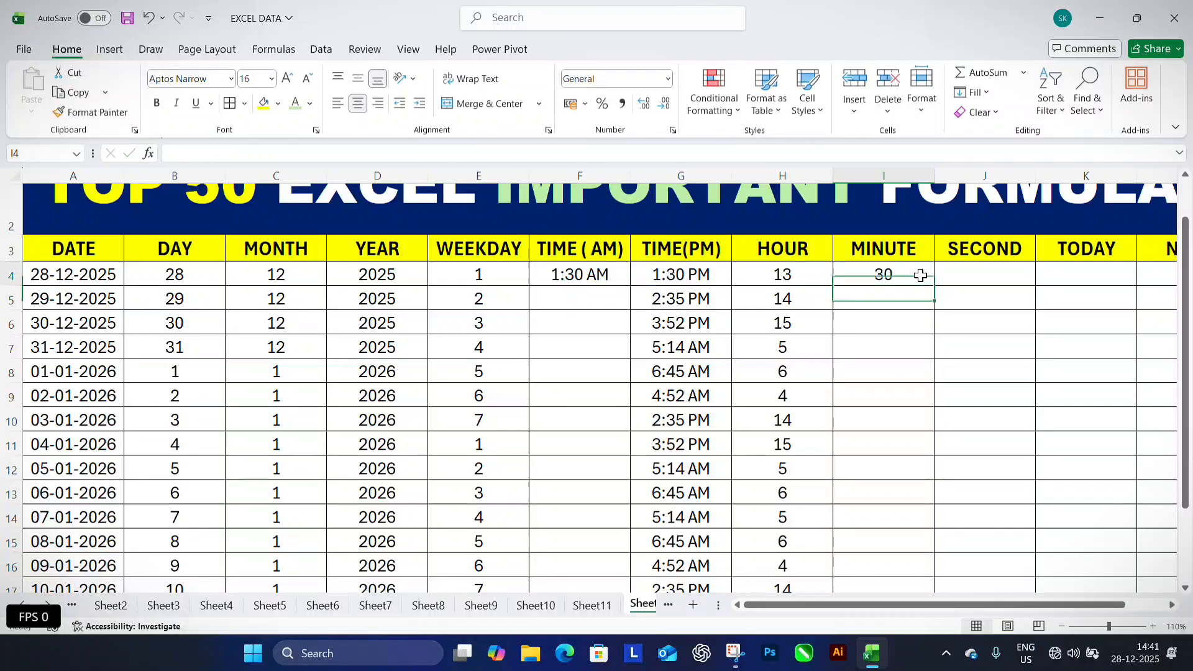
click(919, 274)
double_click(938, 285)
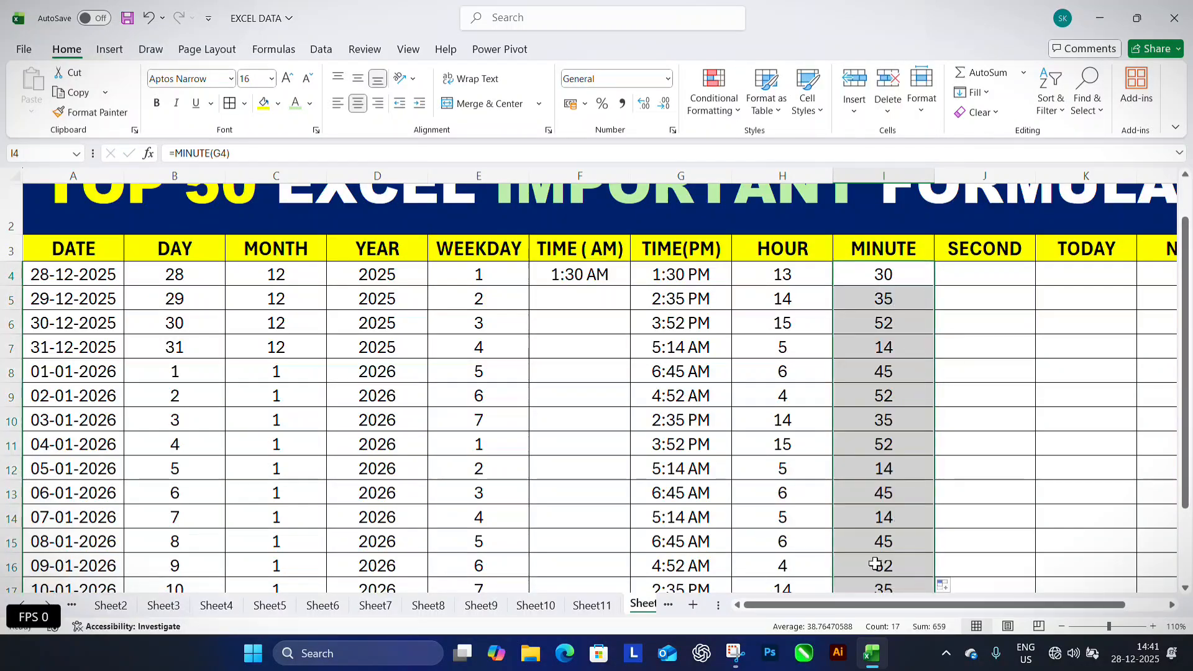
scroll(871, 458, down, 1)
Enter =SECOND(G4) in cell J4 and fill the formula down the SECOND column to row 20
scroll(872, 458, up, 2)
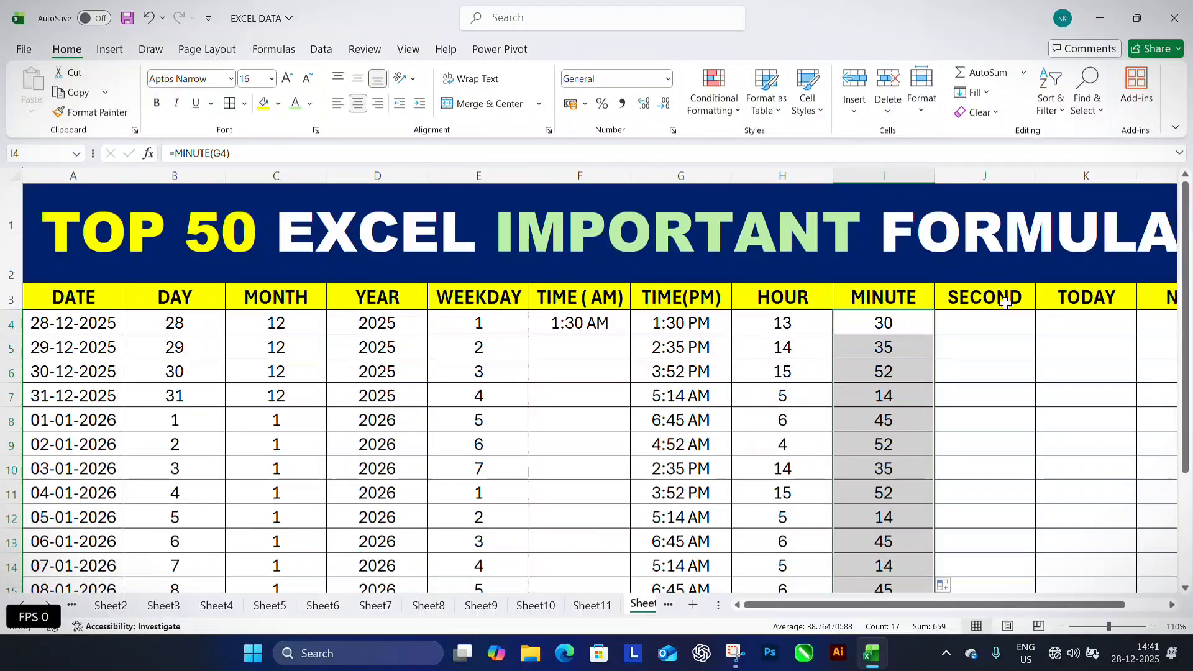
click(999, 323)
text(=SECOND()
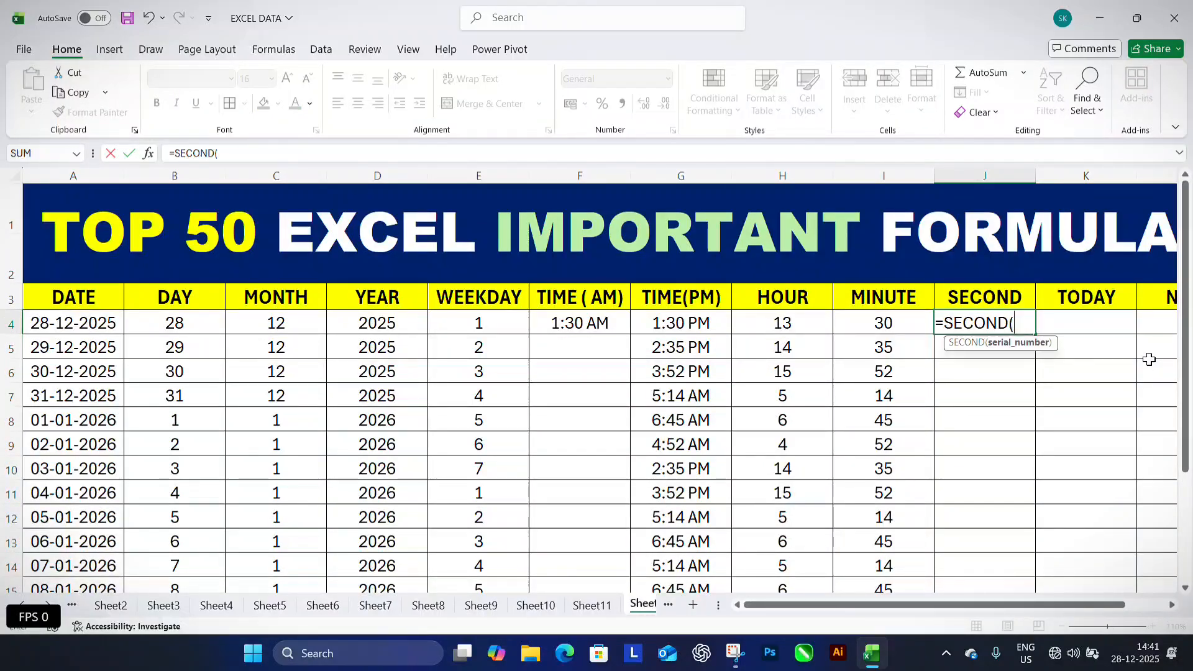
click(664, 323)
key(Return)
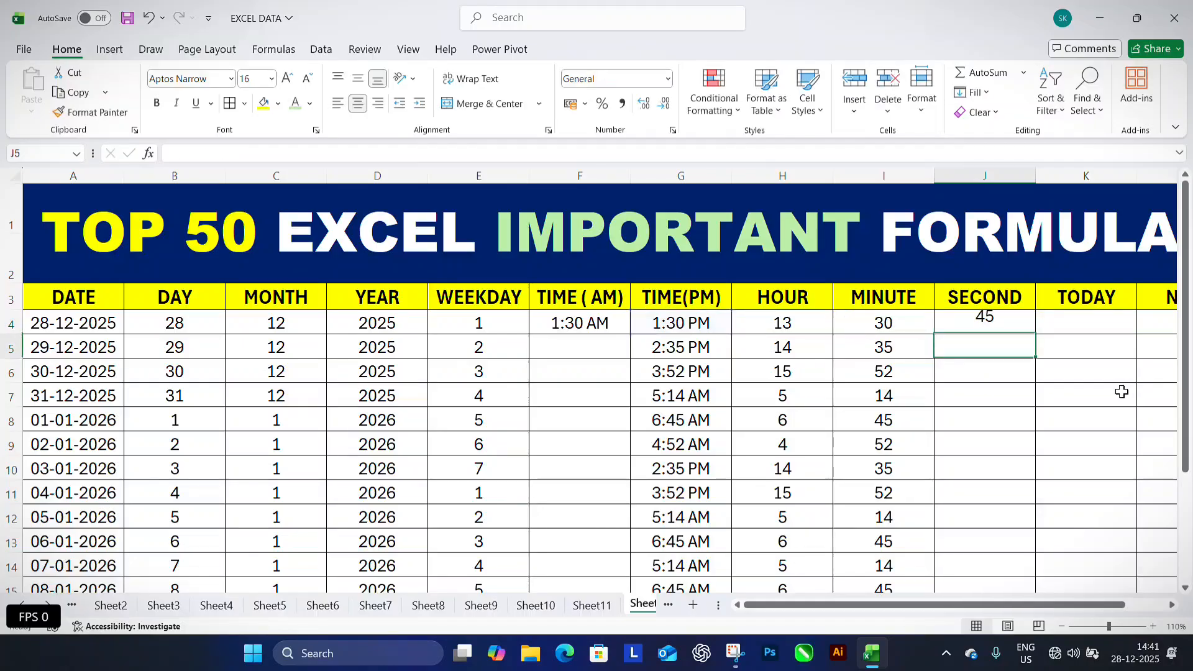
click(1006, 329)
double_click(1034, 334)
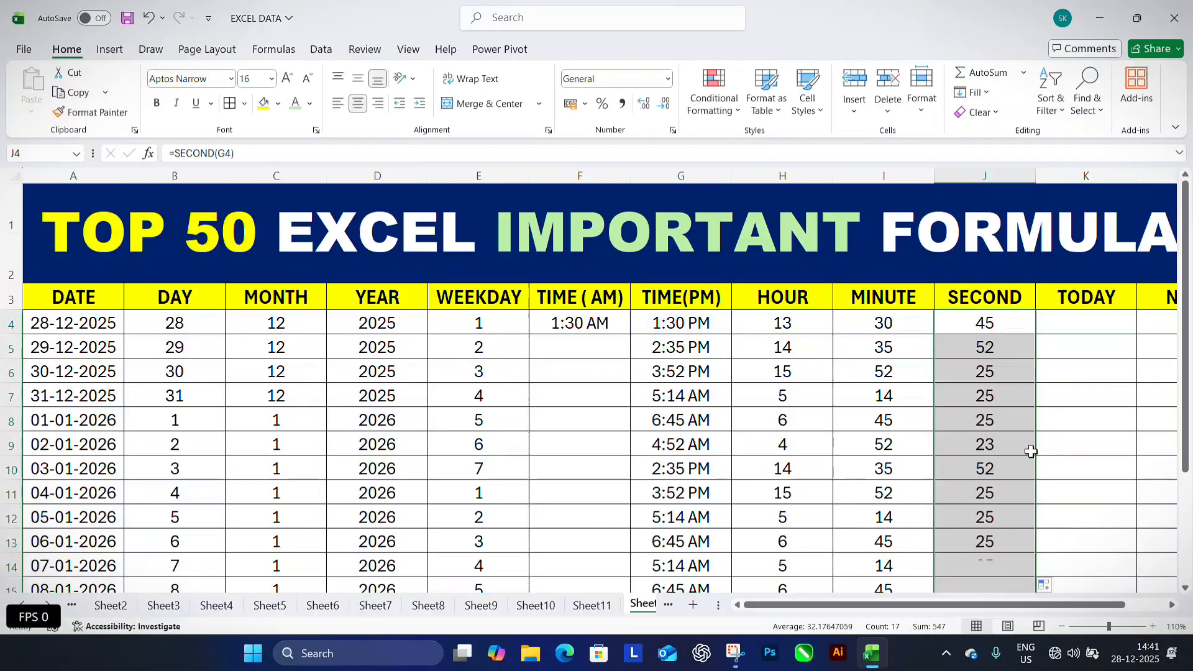
scroll(1026, 458, down, 1)
scroll(1026, 458, down, 2)
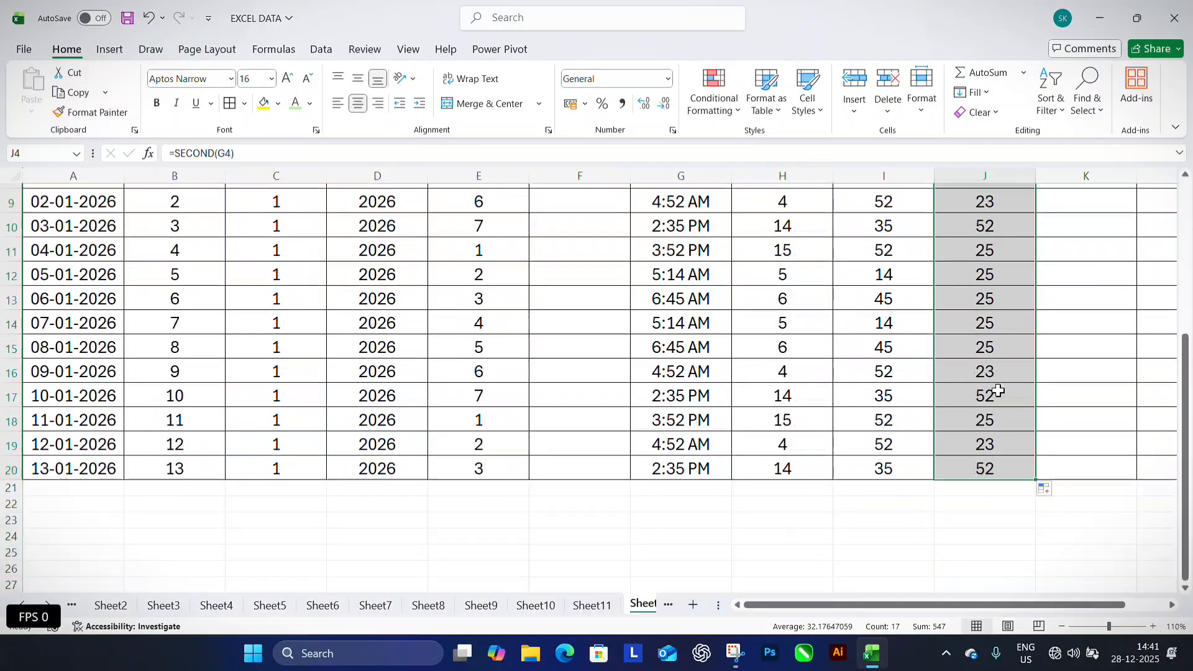
Enter =TODAY() in cell K4 of the TODAY column
scroll(1003, 385, up, 2)
scroll(1002, 385, up, 1)
click(1097, 330)
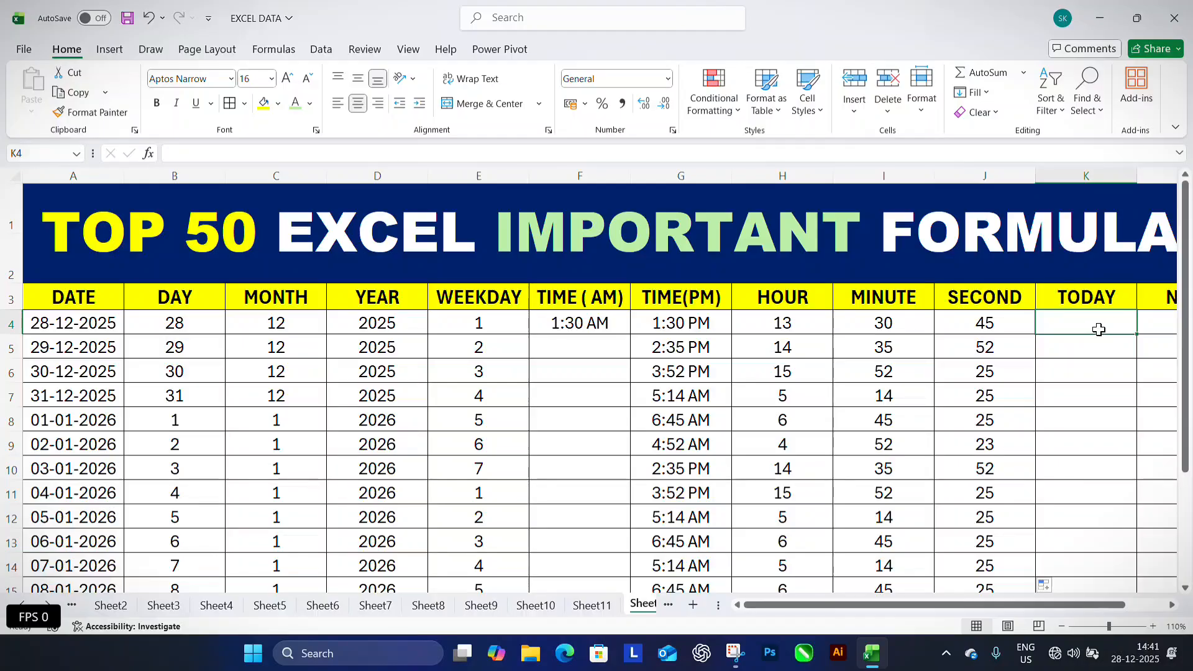
text(=TODAY()
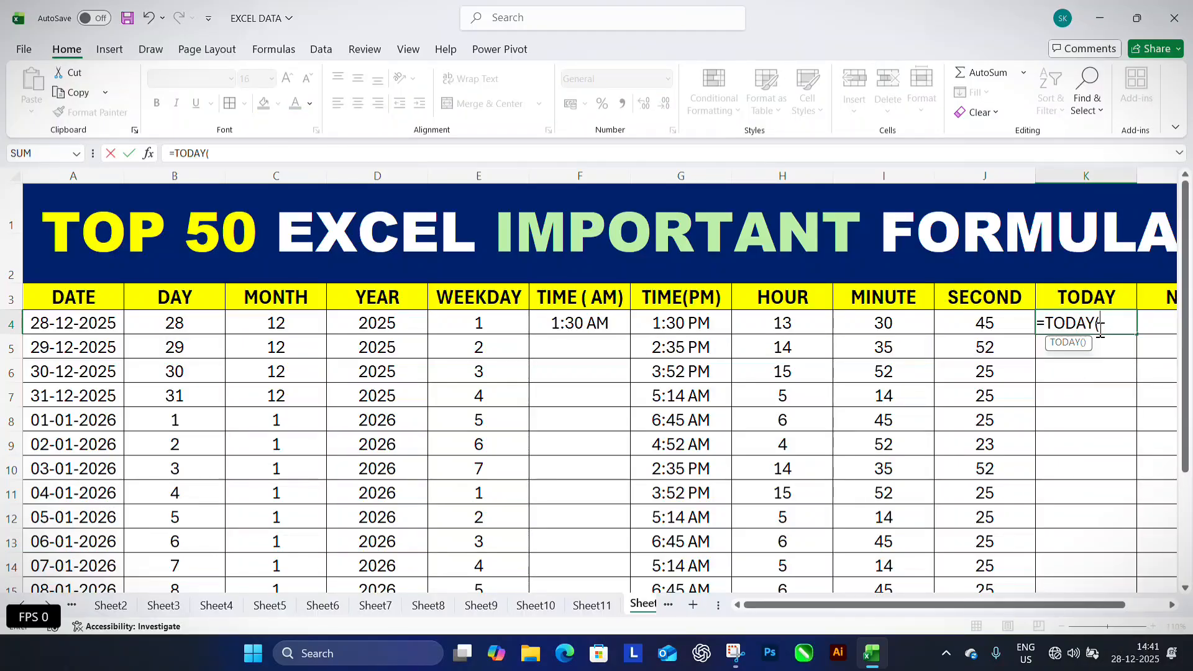
text())
key(Return)
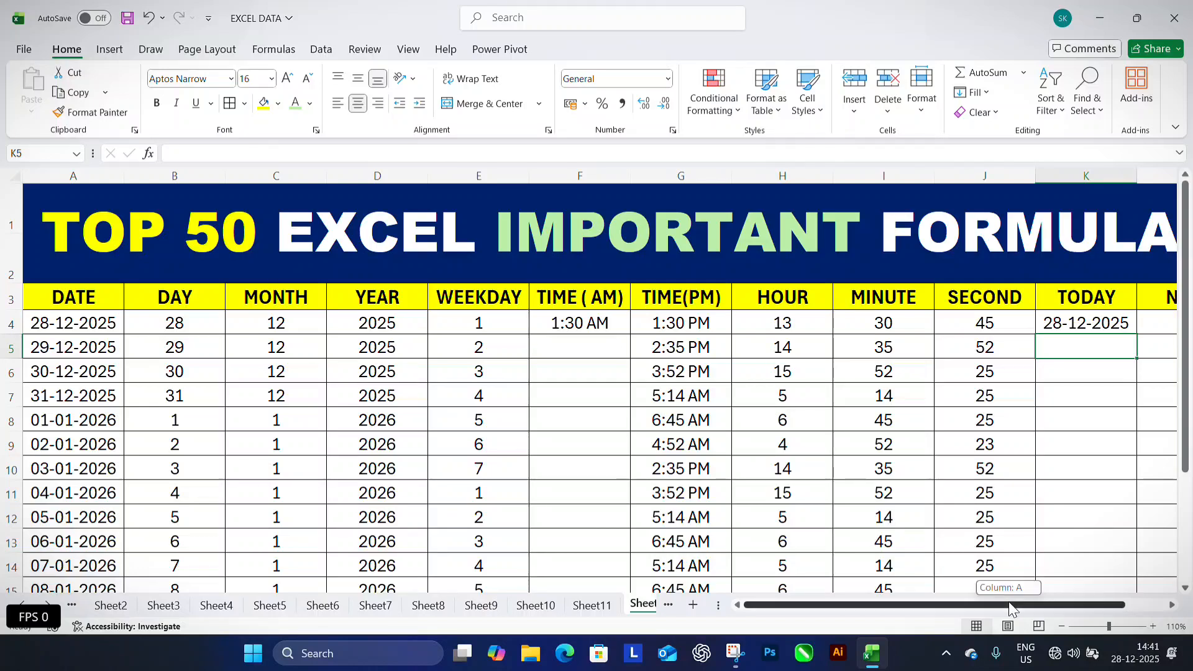
Enter =NOW() in cell L4 of the NOW column and widen column L to fit the full date and time
drag(1009, 604, 1050, 604)
click(1055, 325)
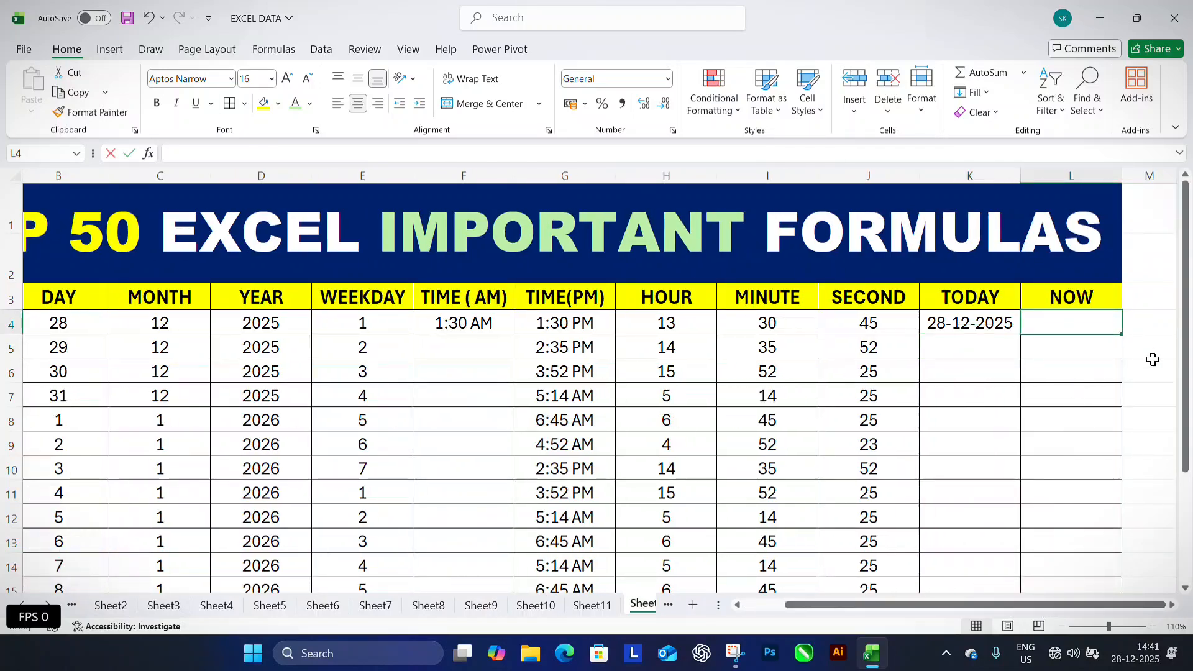
text(=NOW()
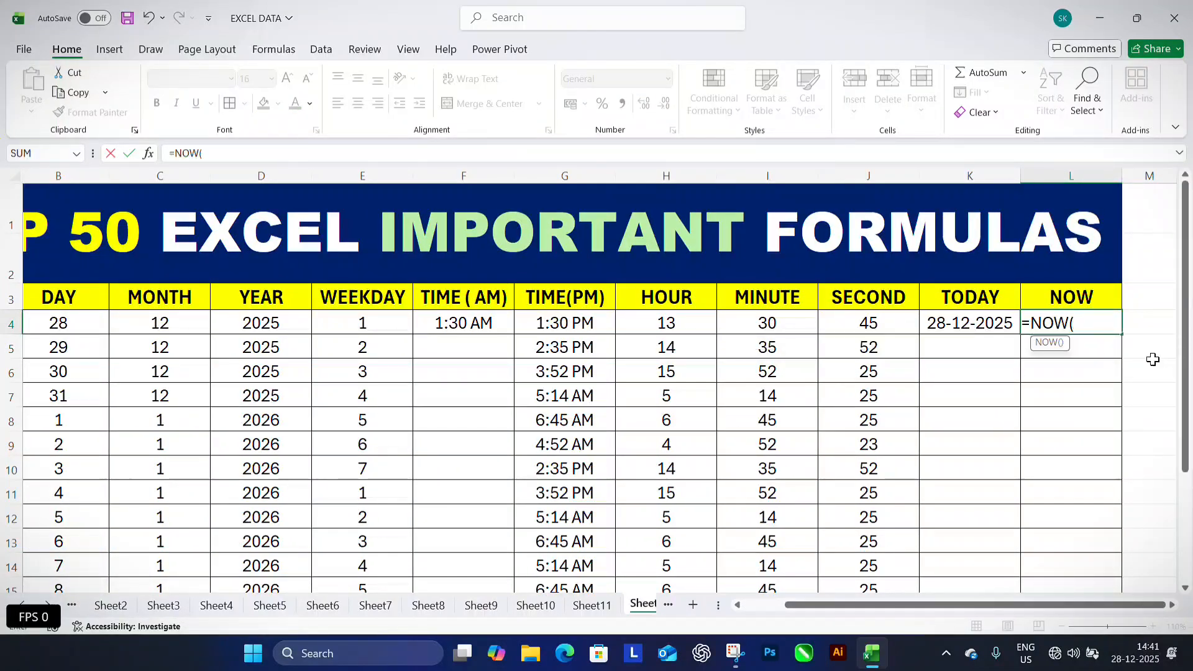
key(Return)
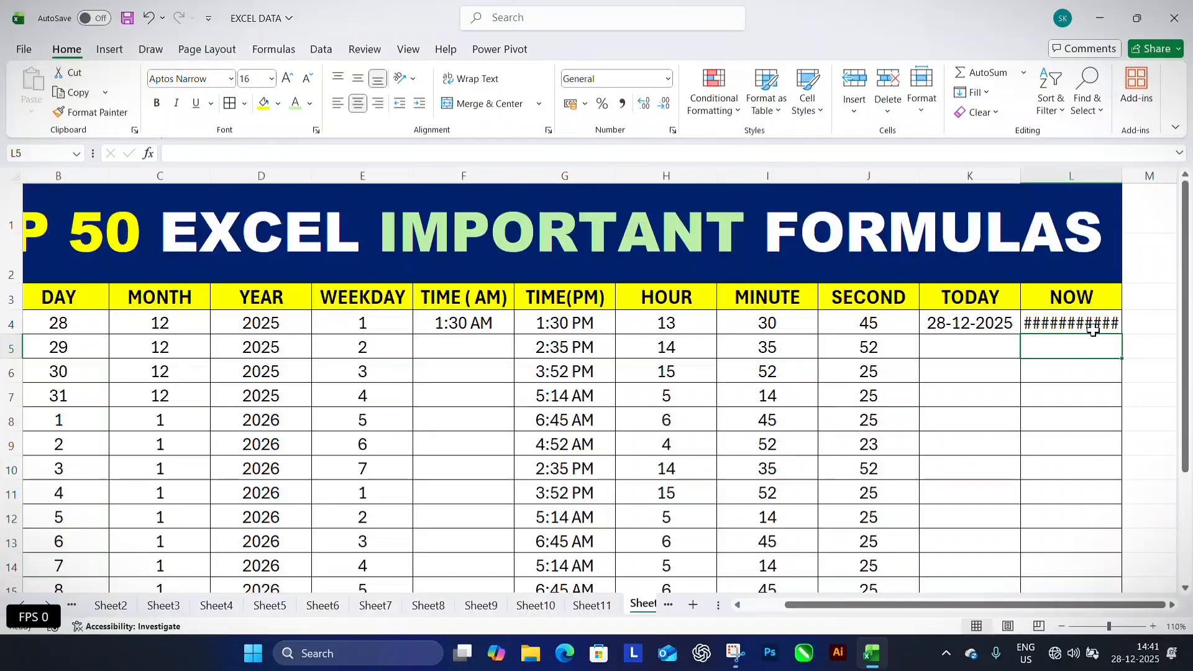
drag(1121, 176, 1159, 175)
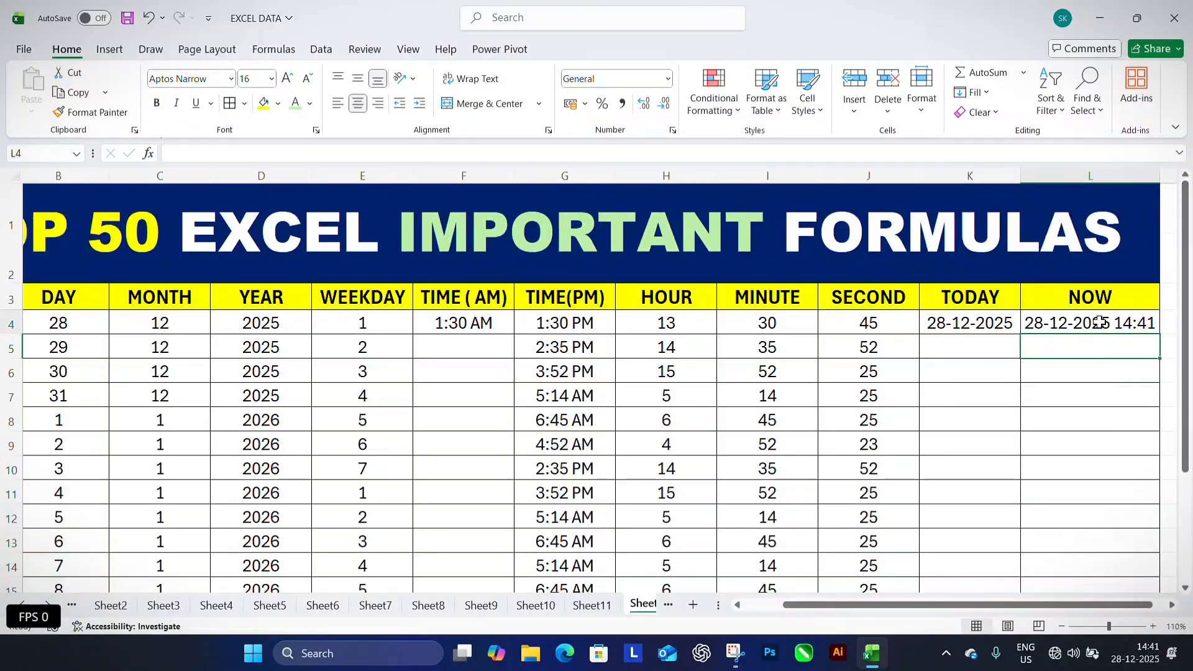
click(1074, 324)
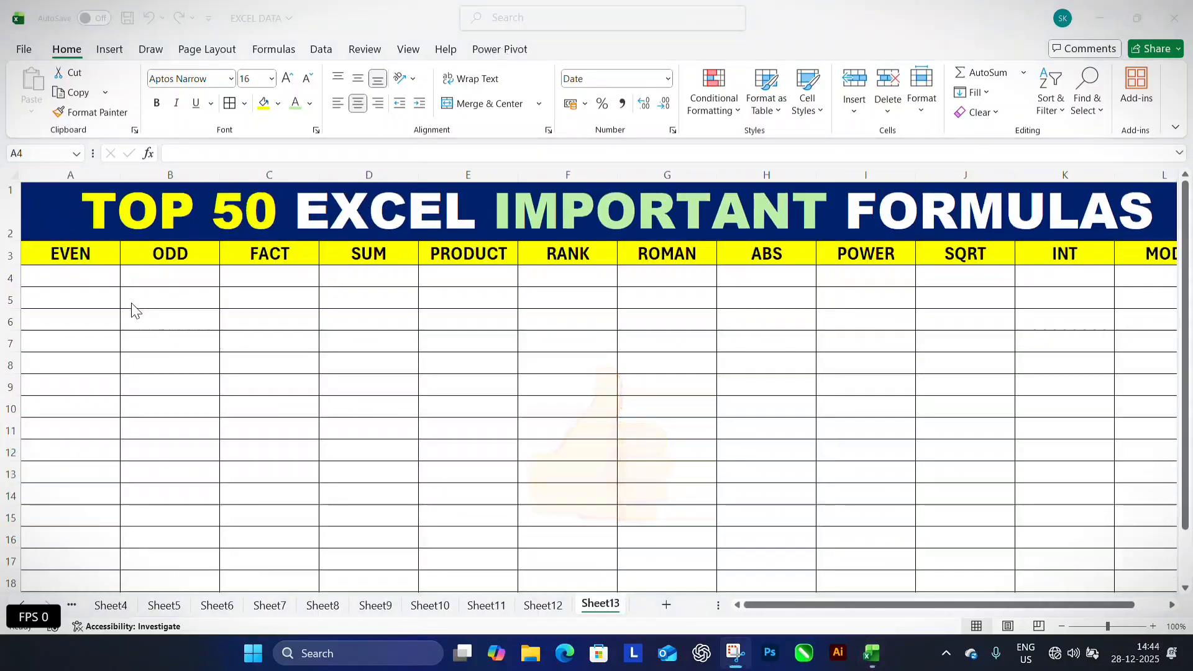
Try =EVEN(5) in cell A4 of the EVEN column and undo the entry
click(81, 273)
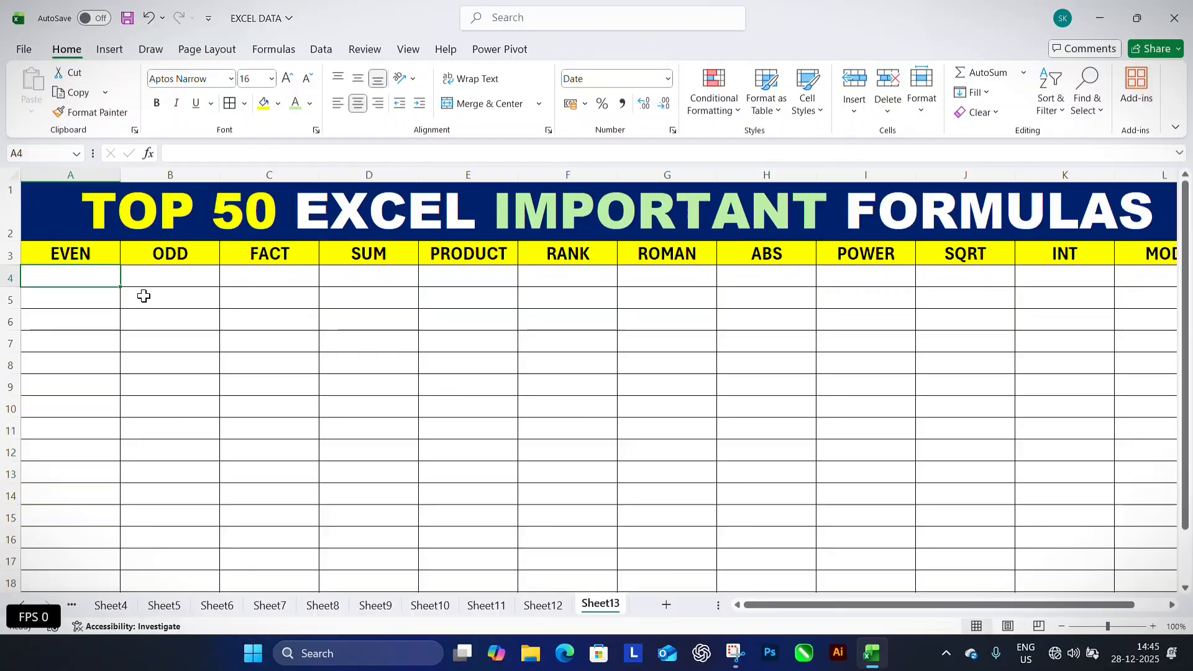
text(=EV)
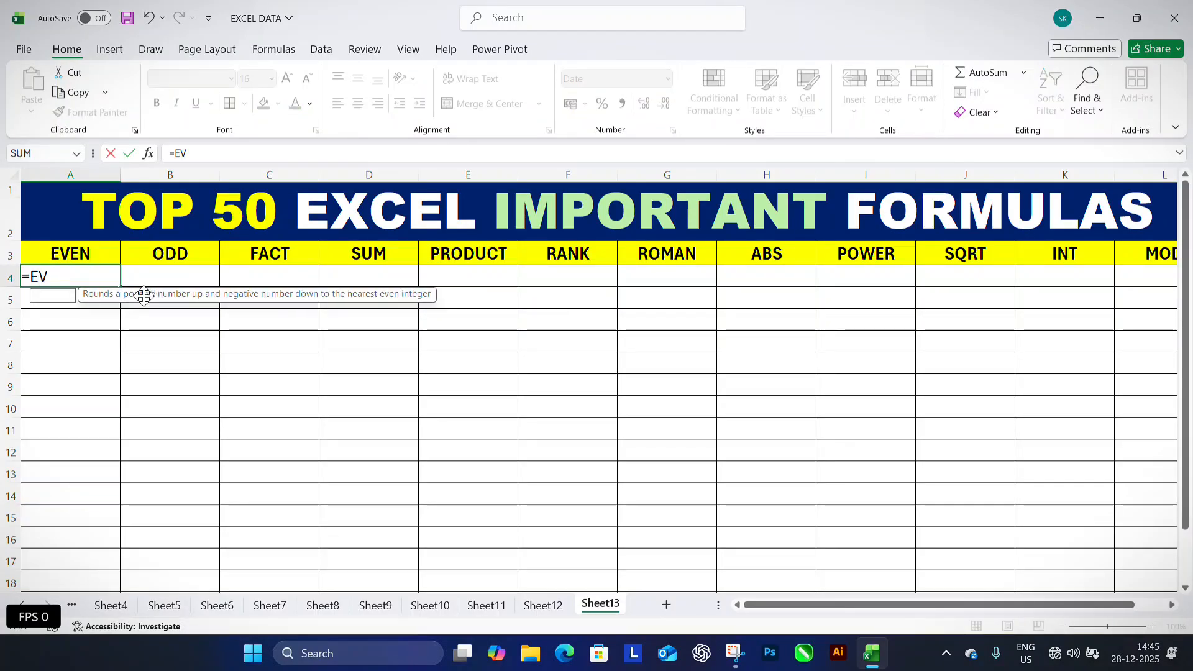
text(EN()
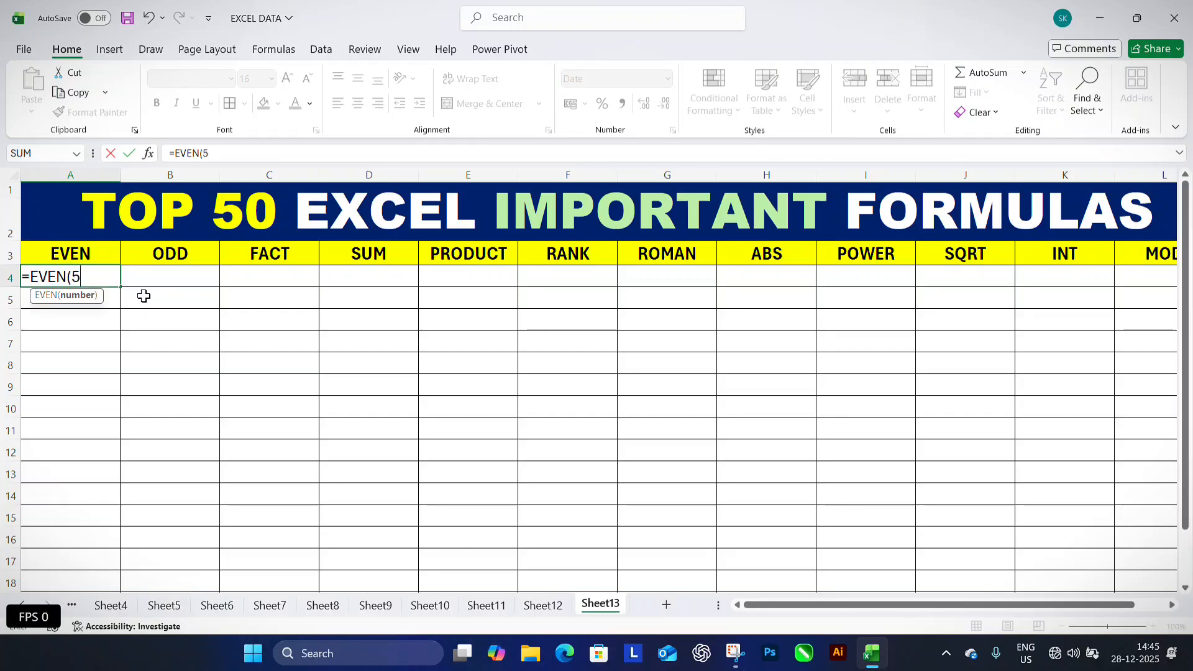
text(5)
key(Return)
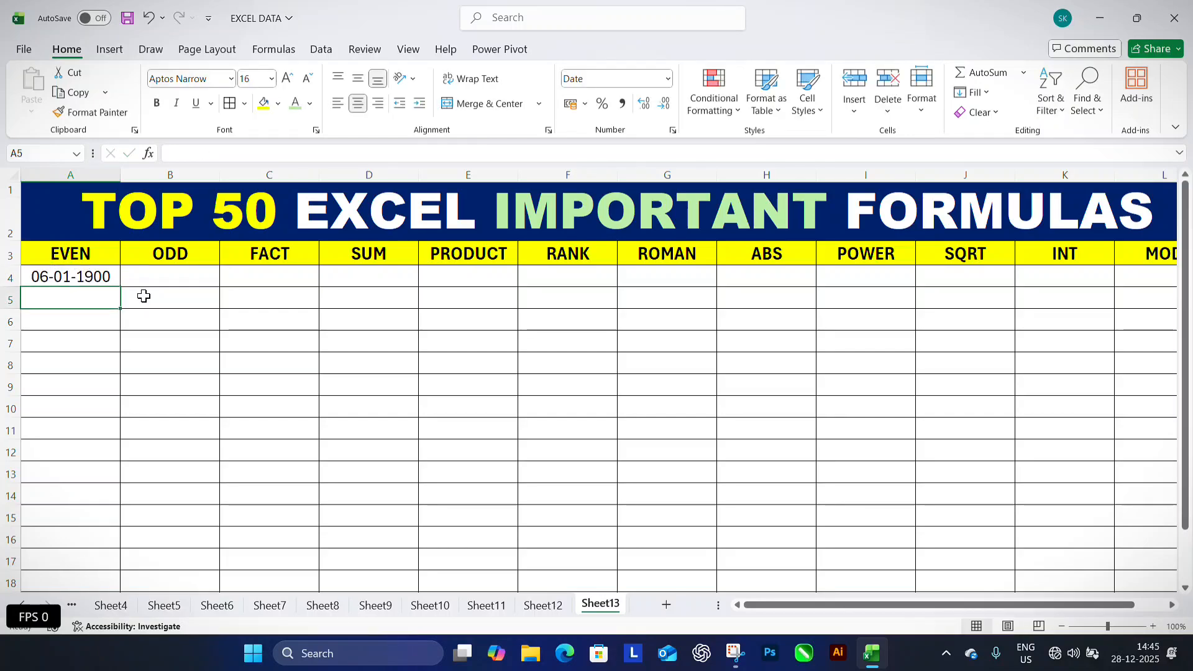
key(ctrl+z)
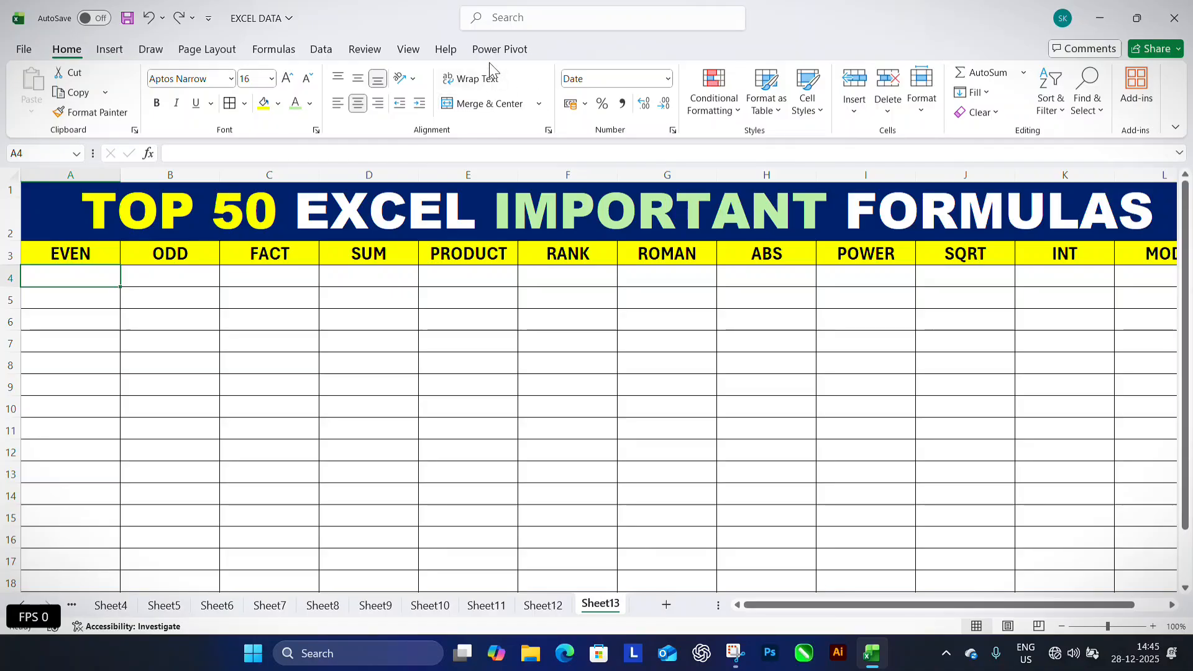
Enter =EVEN(7) in cell A4 of the EVEN column
click(112, 274)
click(85, 253)
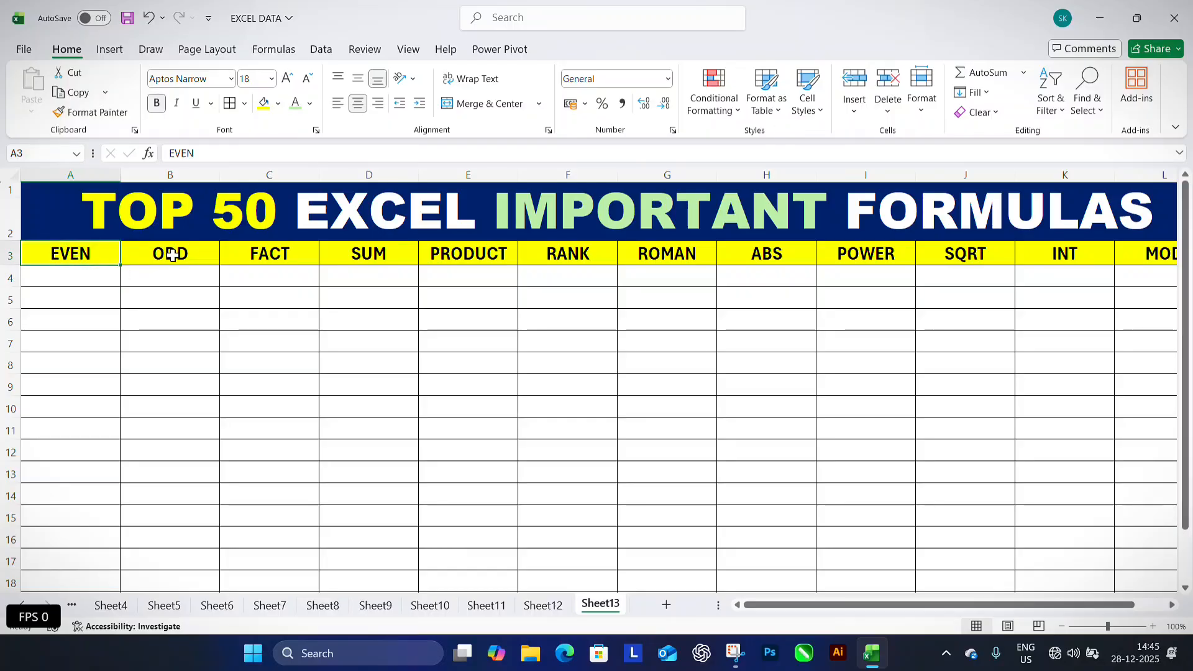
click(88, 271)
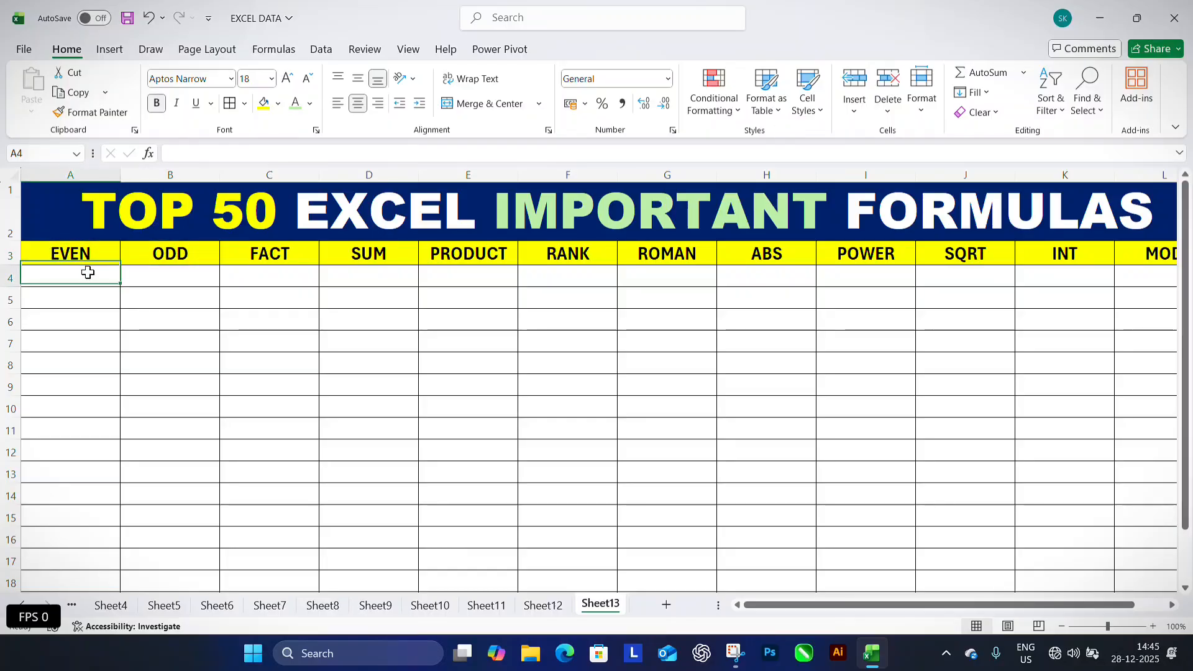
text(=)
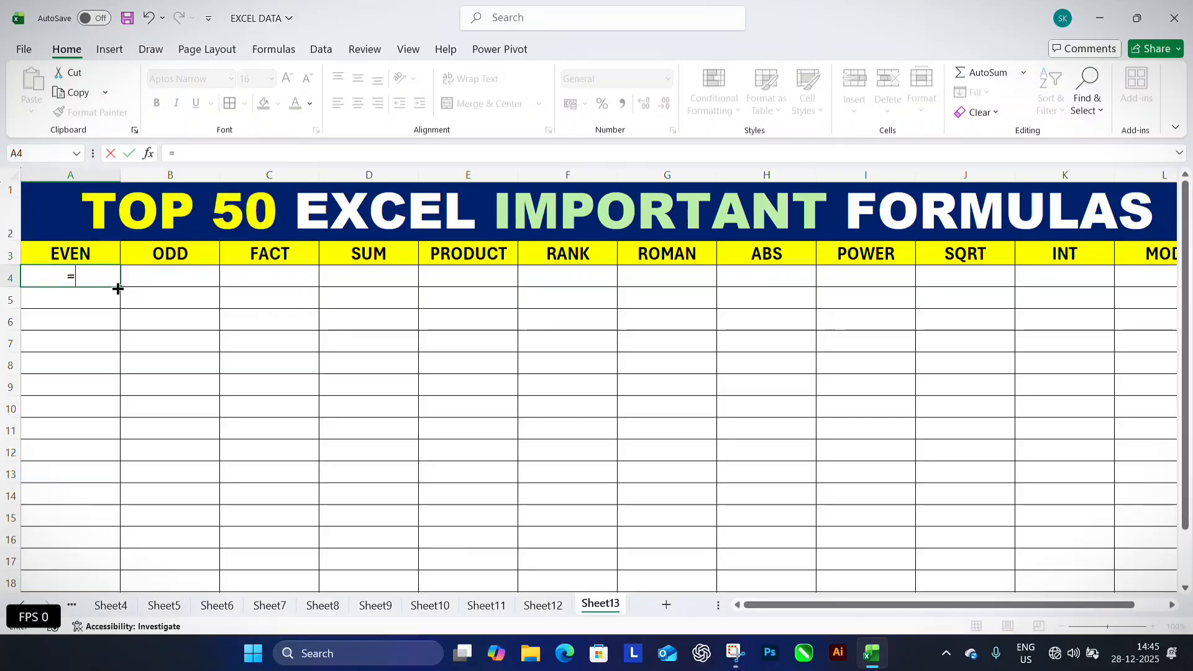
text(EVEN(7)
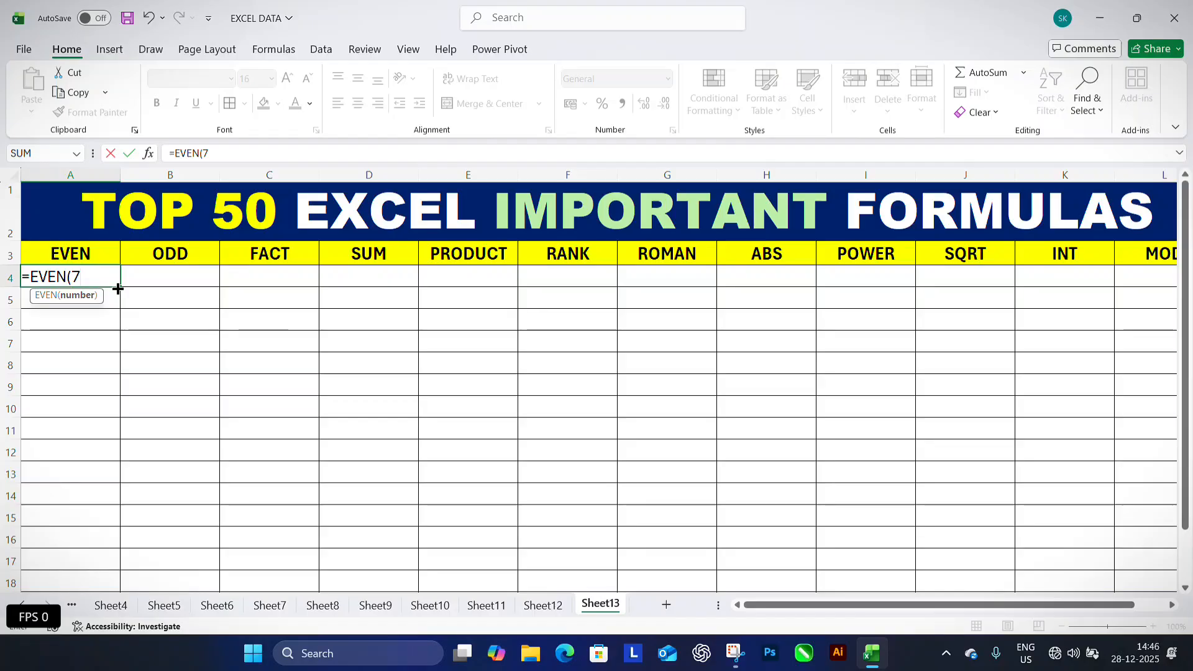
key(Return)
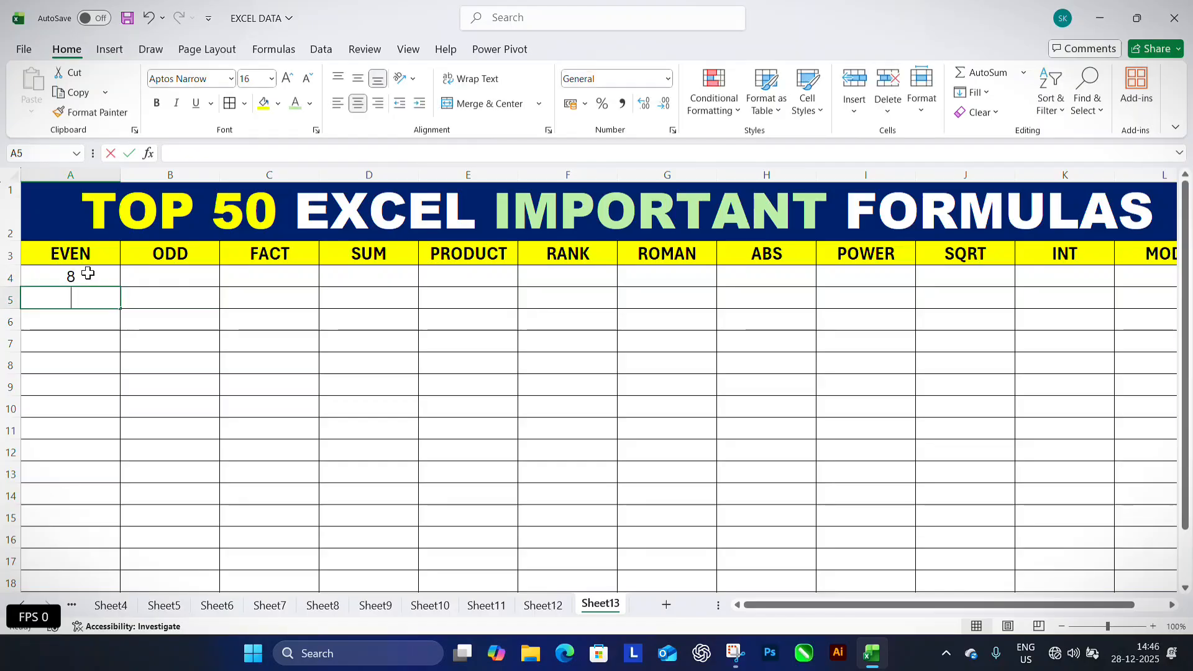
Enter =EVEN(9) in cell A5 of the EVEN column
text(=EVEN)
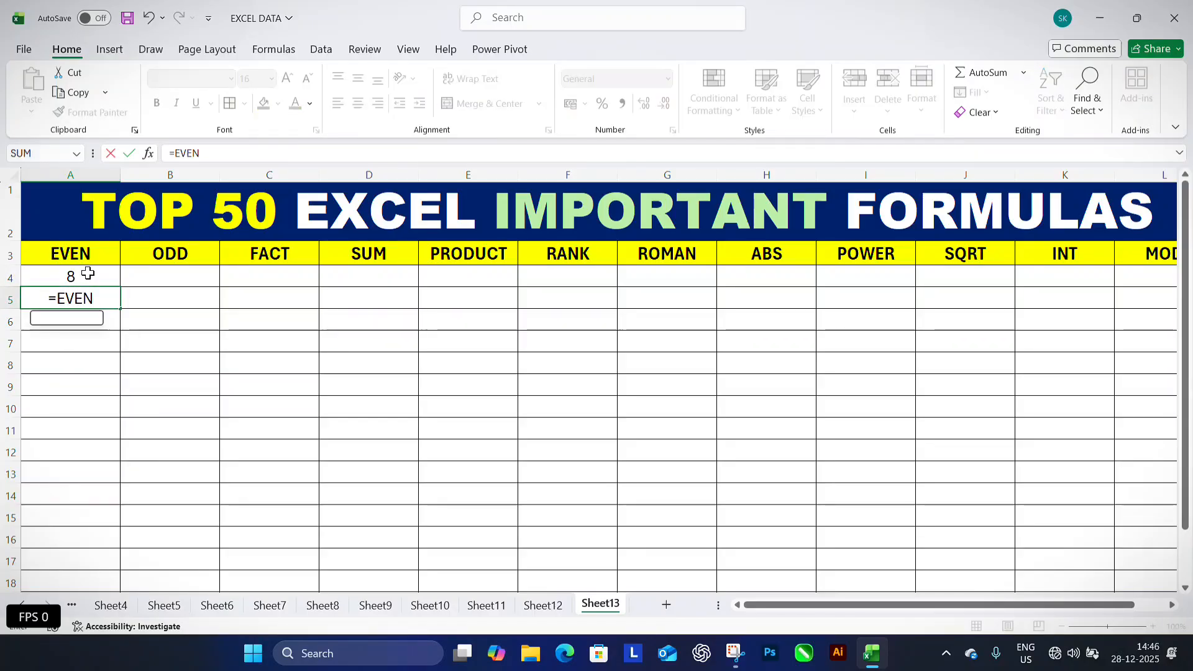
text((9)
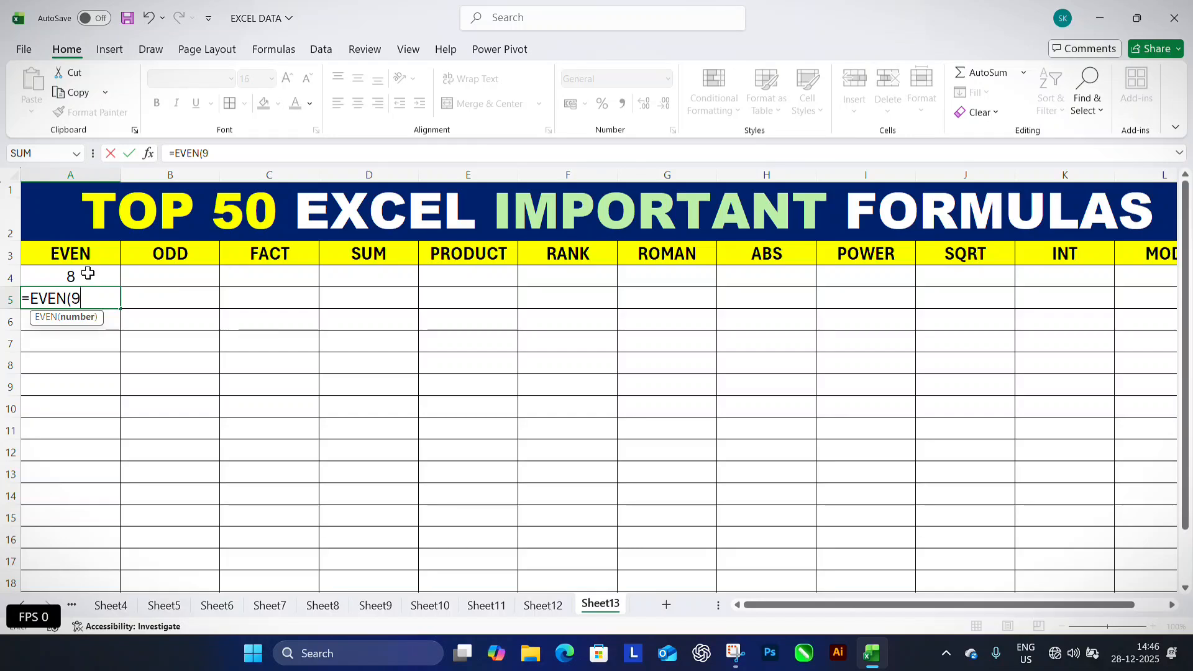
key(Return)
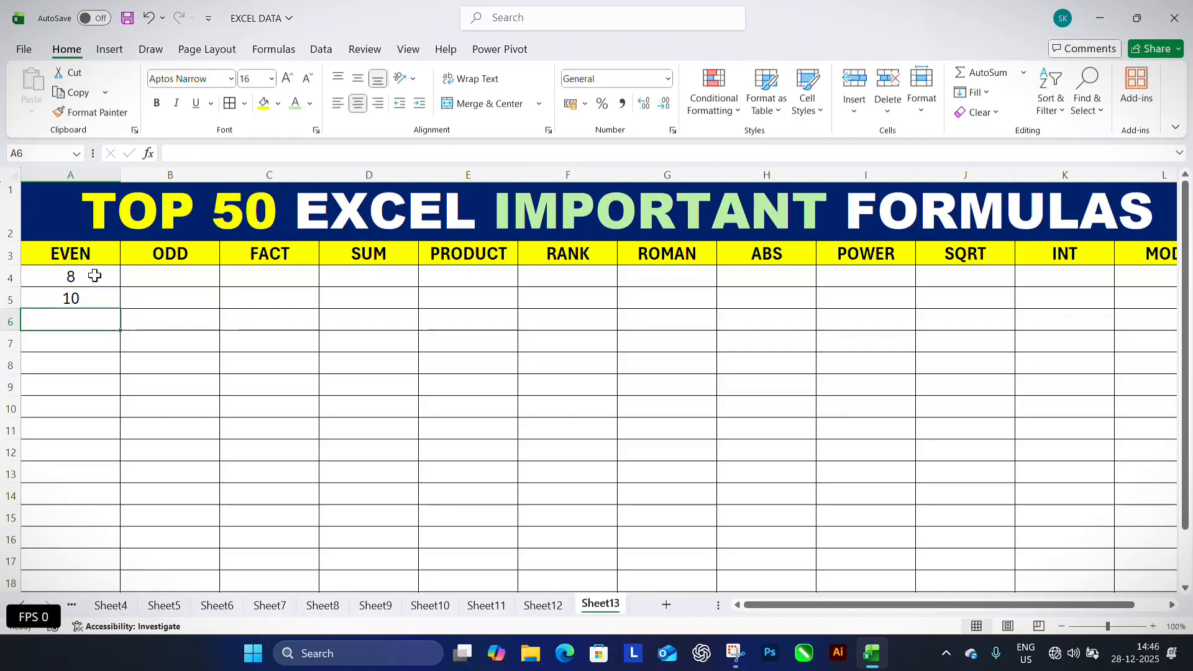
Enter =ODD(6) in cell B4 and =ODD(8) in cell B5 of the ODD column
click(169, 277)
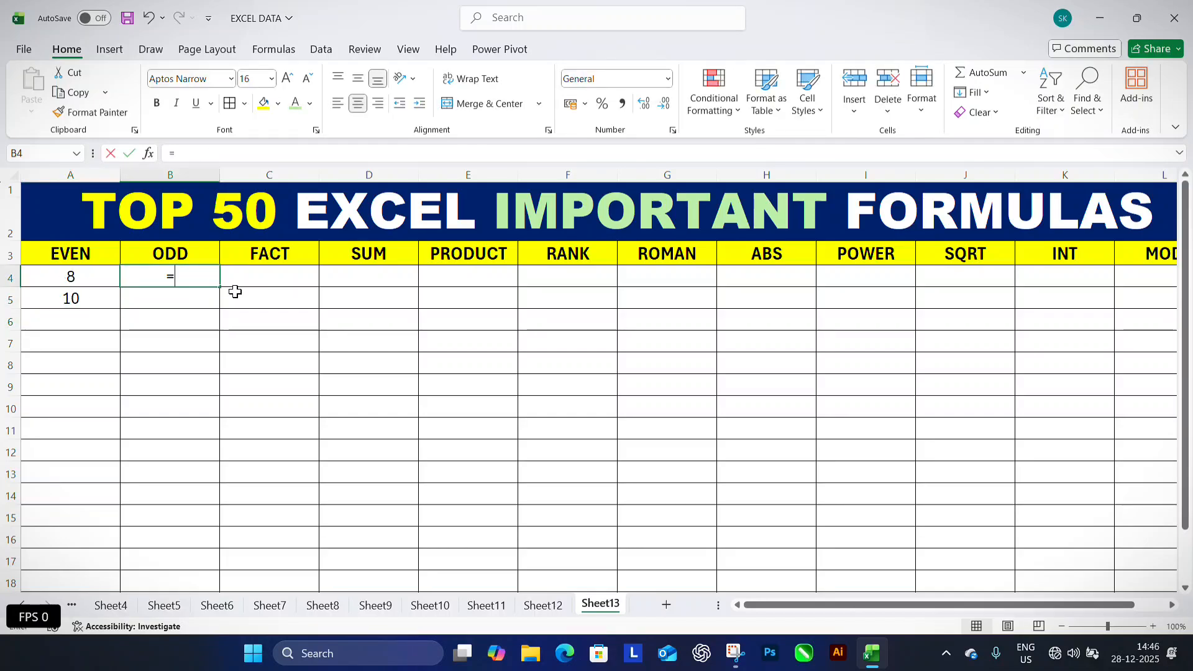
text(=ODD()
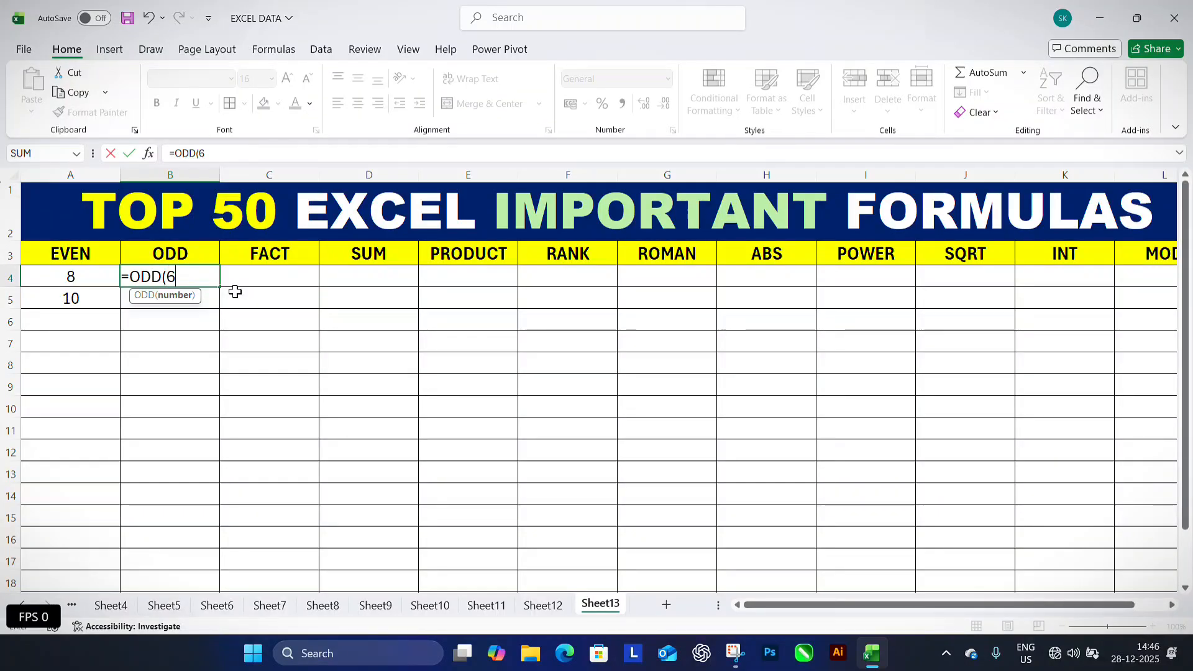
text(6)
key(Return)
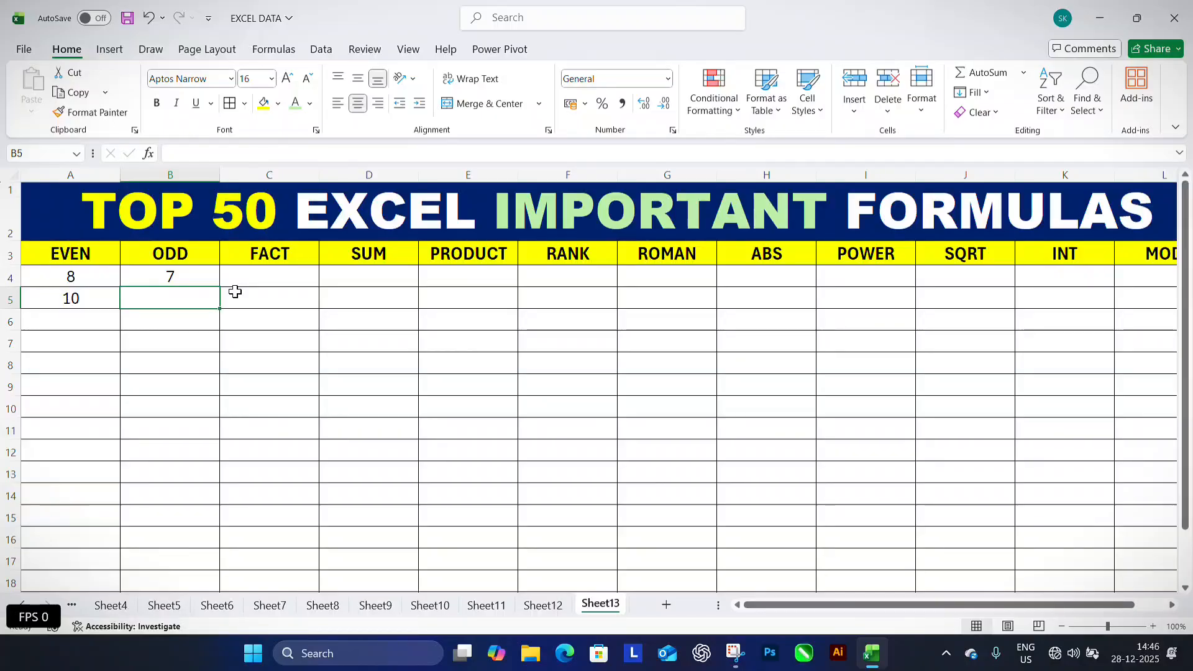
text(=ODD()
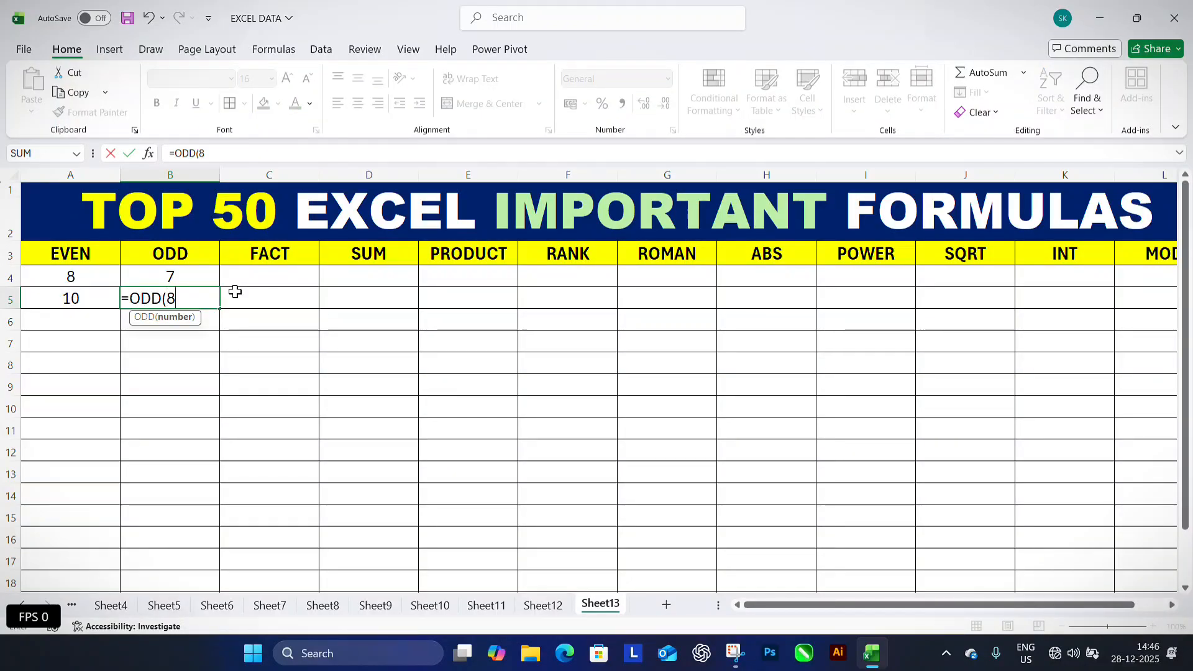
text(8)
key(Return)
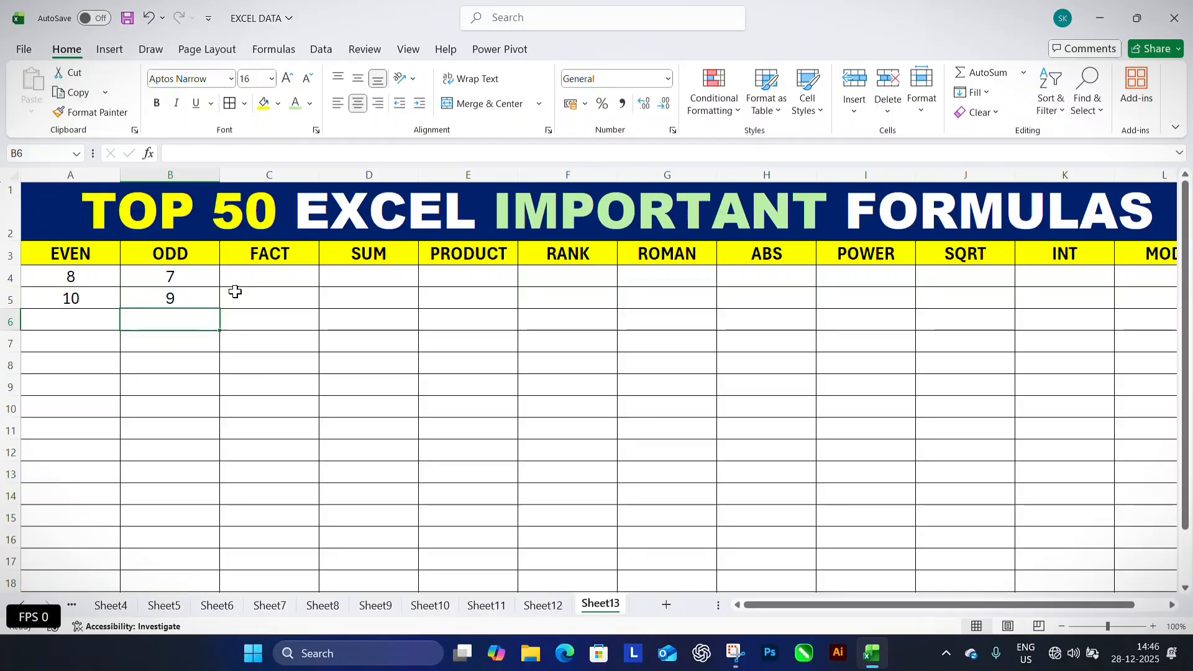
Enter the factorial of 3 with FACT in cell C4 and the equivalent product =3*2*1 in cell C5
click(267, 278)
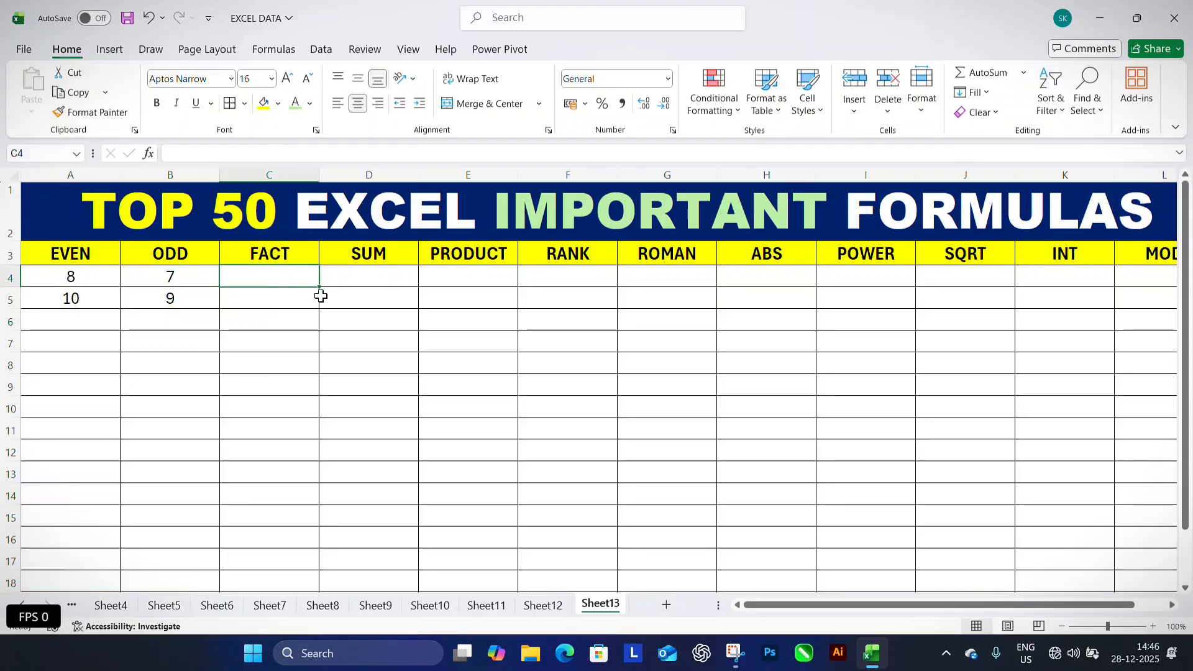
text(=FAC)
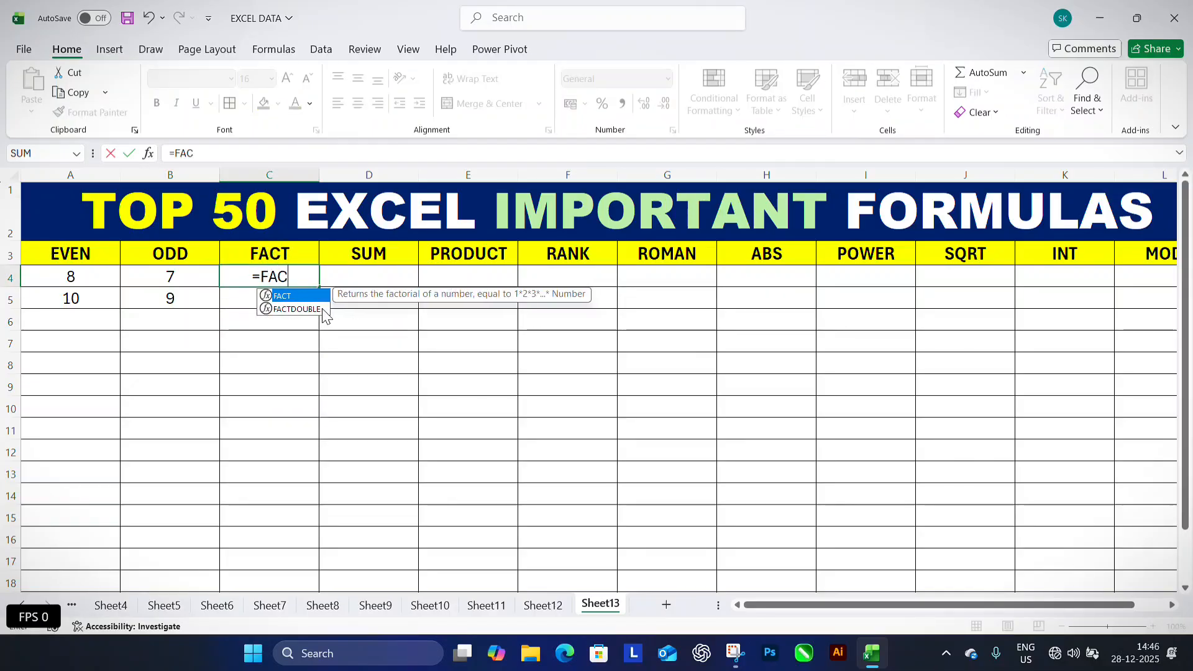
key(Tab)
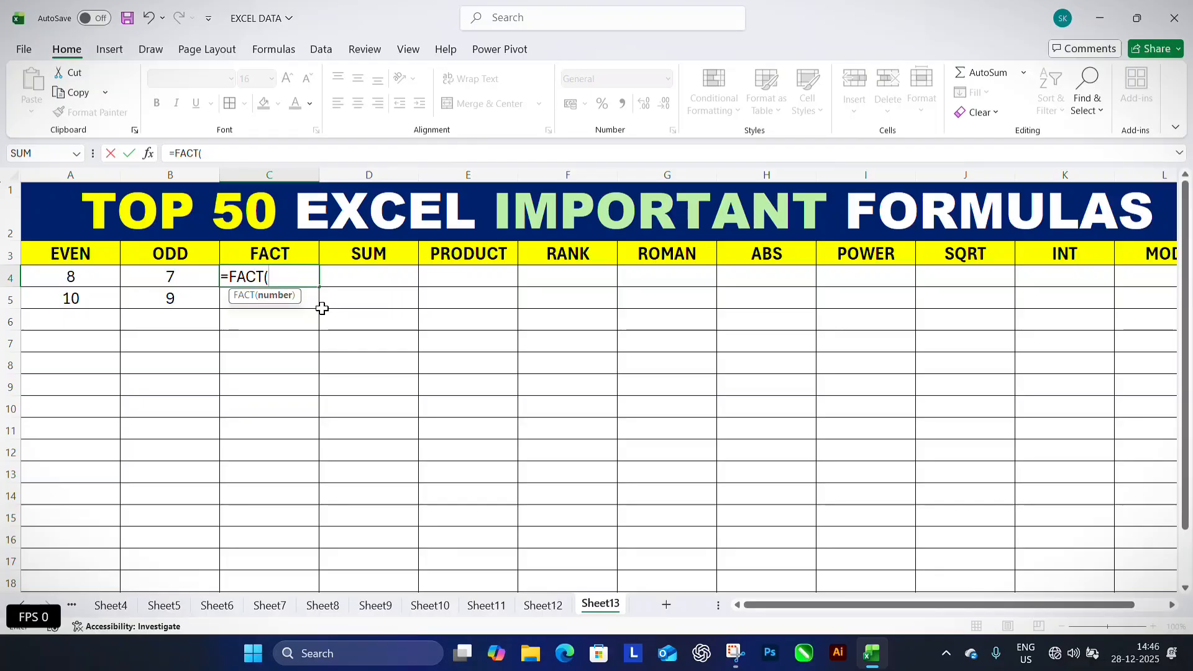
key(Return)
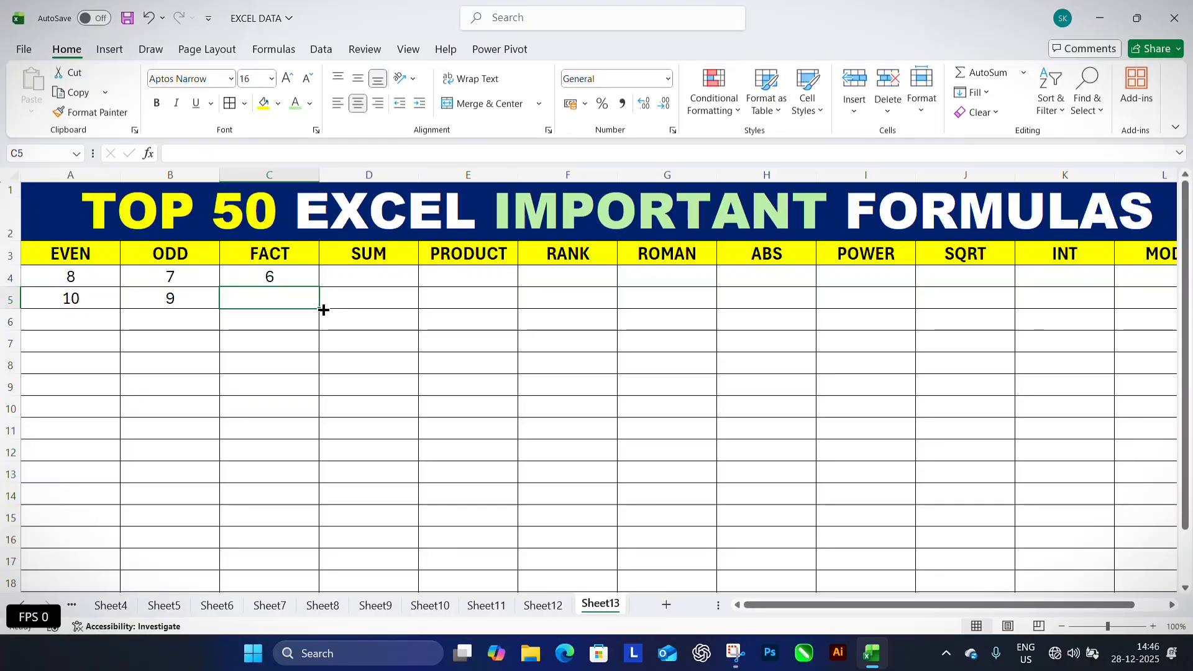
text(=)
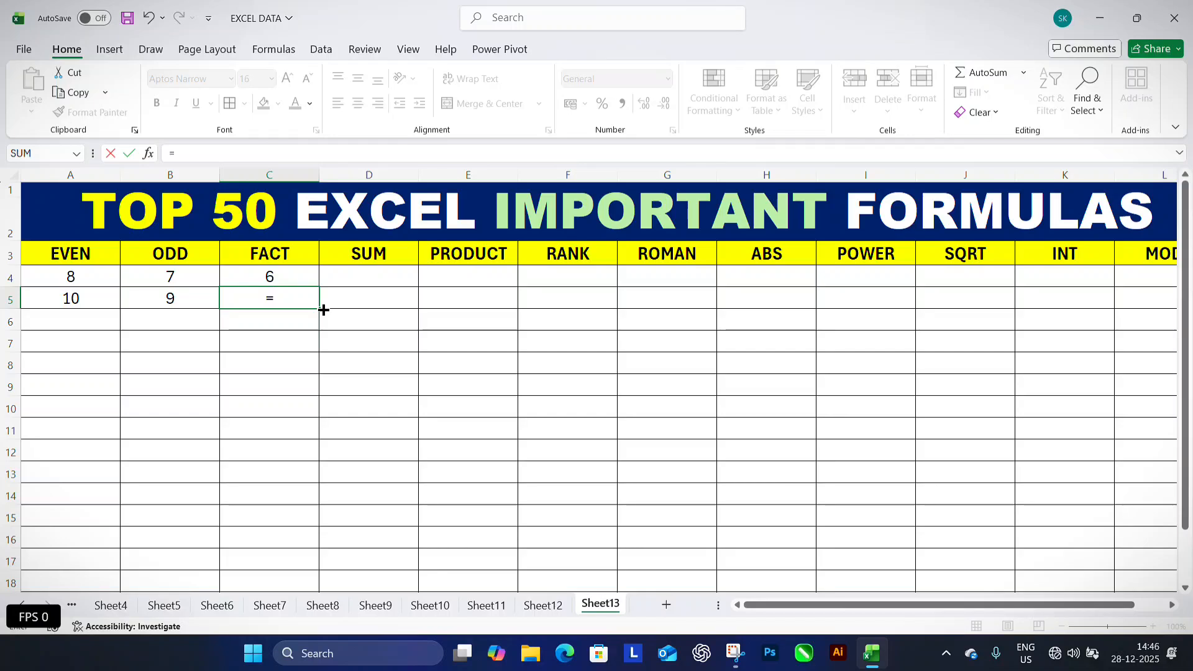
text(3*2*1)
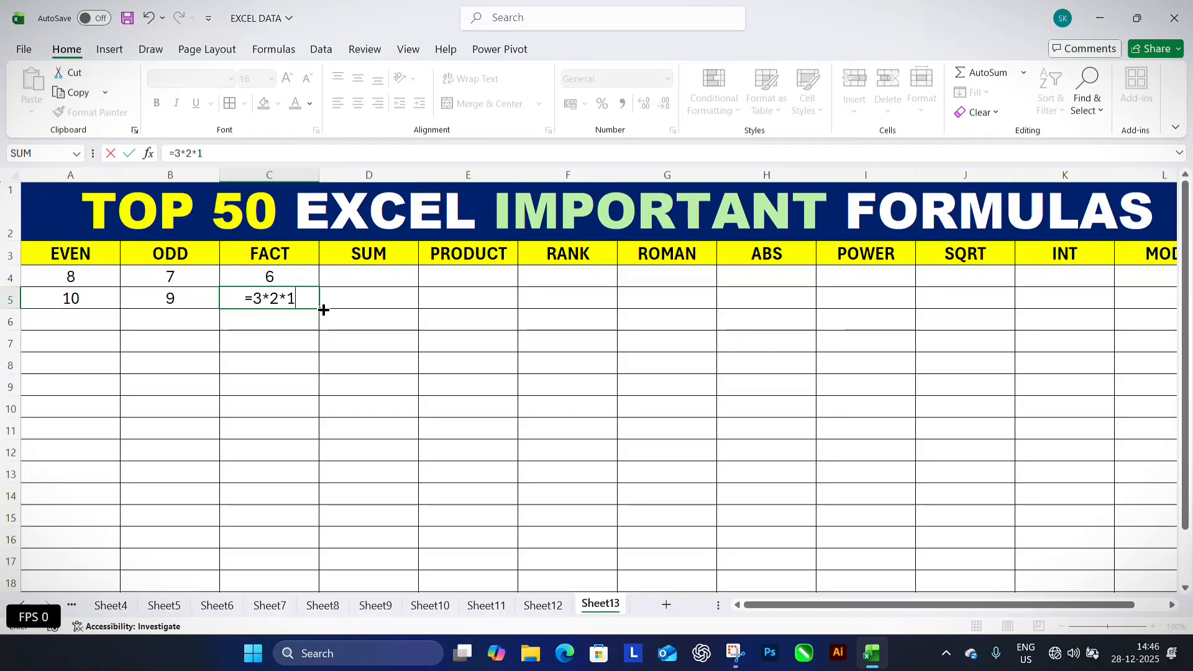
key(Return)
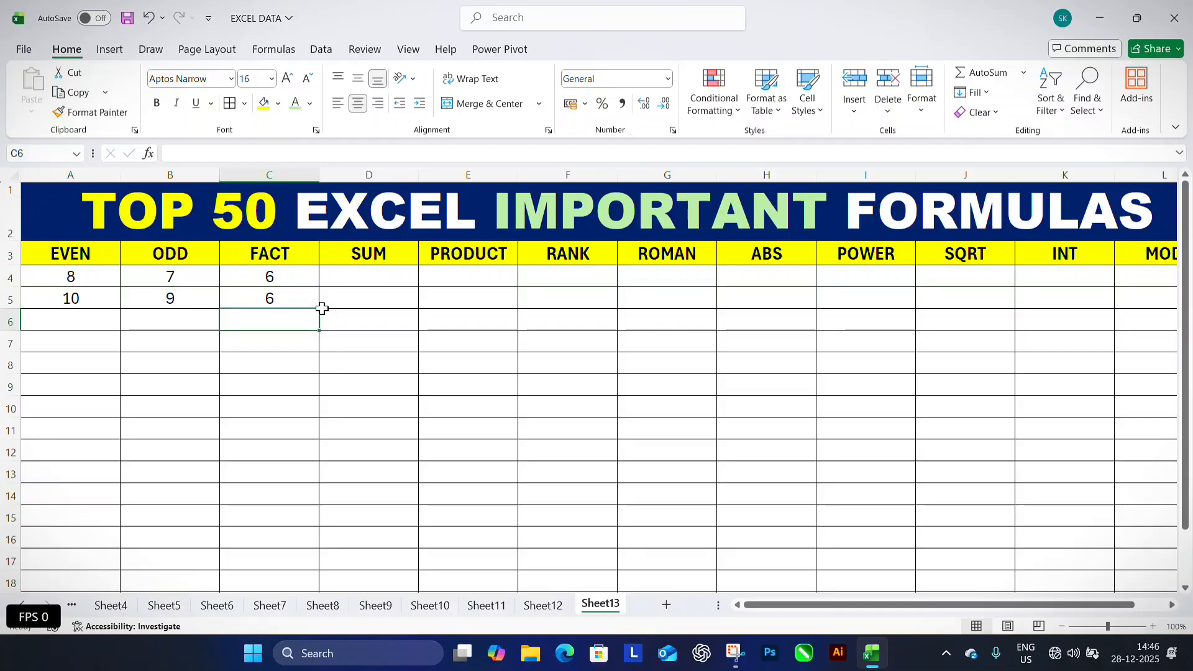
Enter =FACT(5) in cell C6 and the equivalent product =5*4*3*2*1 in cell C7
text(=)
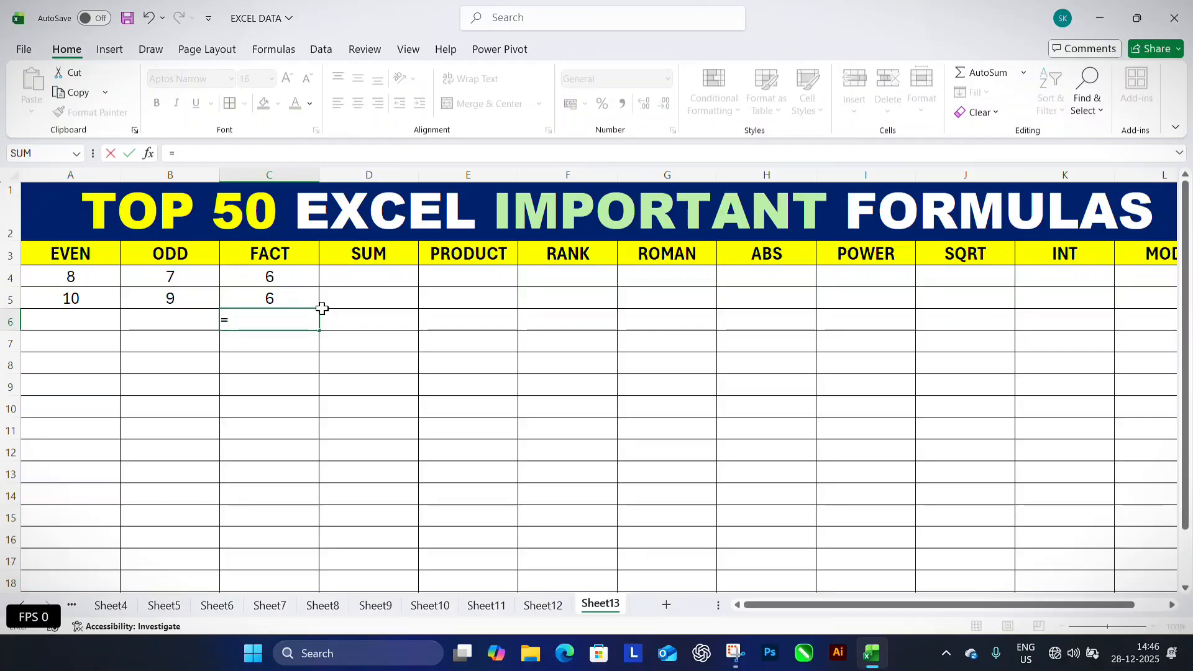
text(FACT(5)
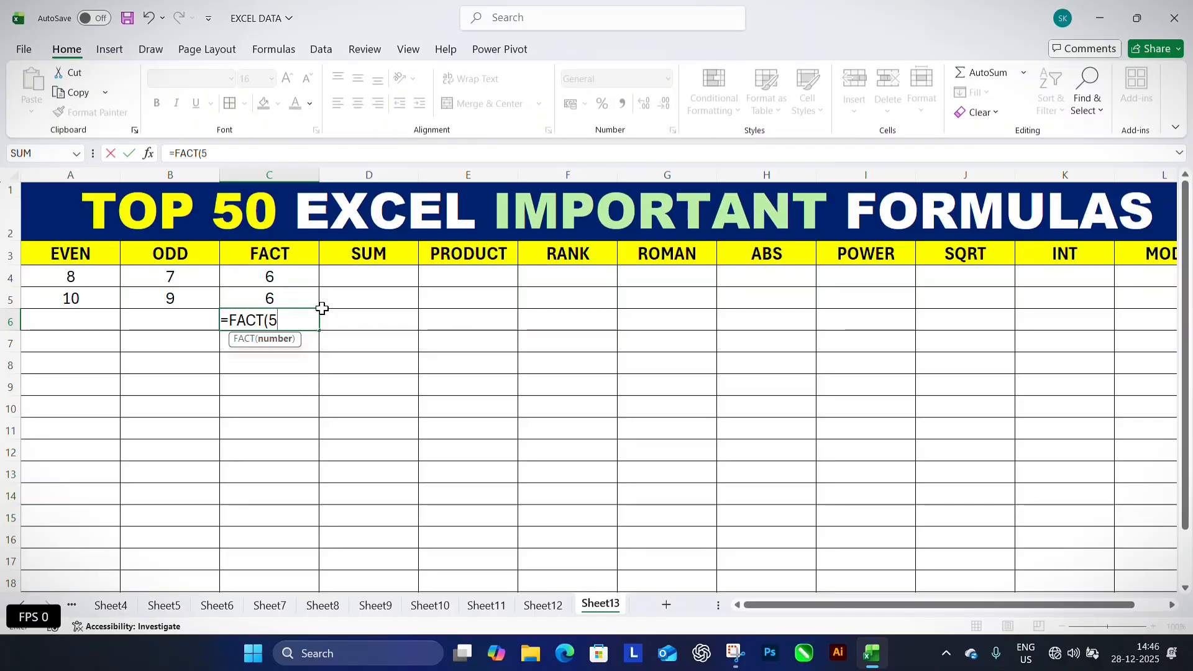
key(Return)
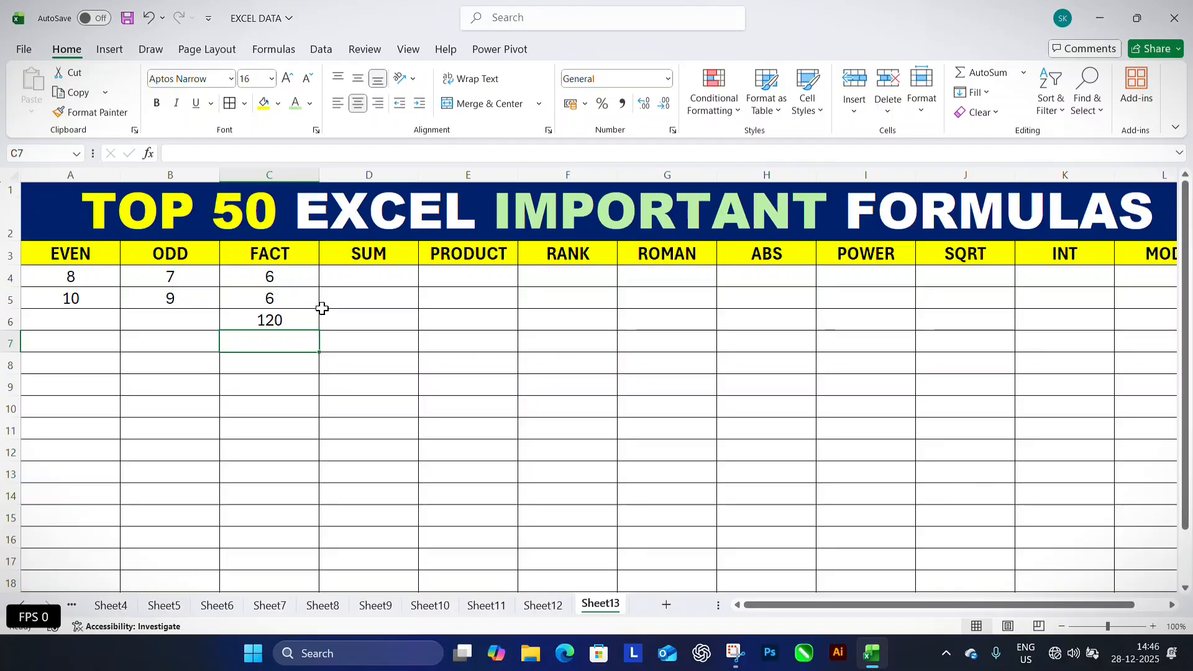
text(=5)
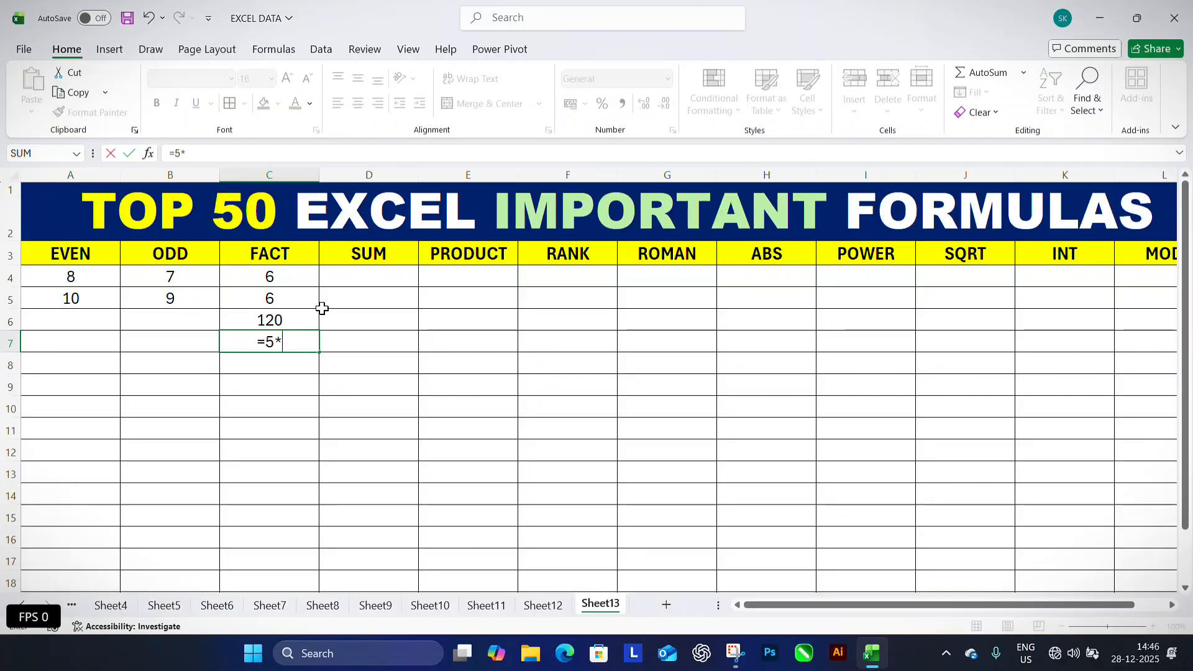
text(*4*)
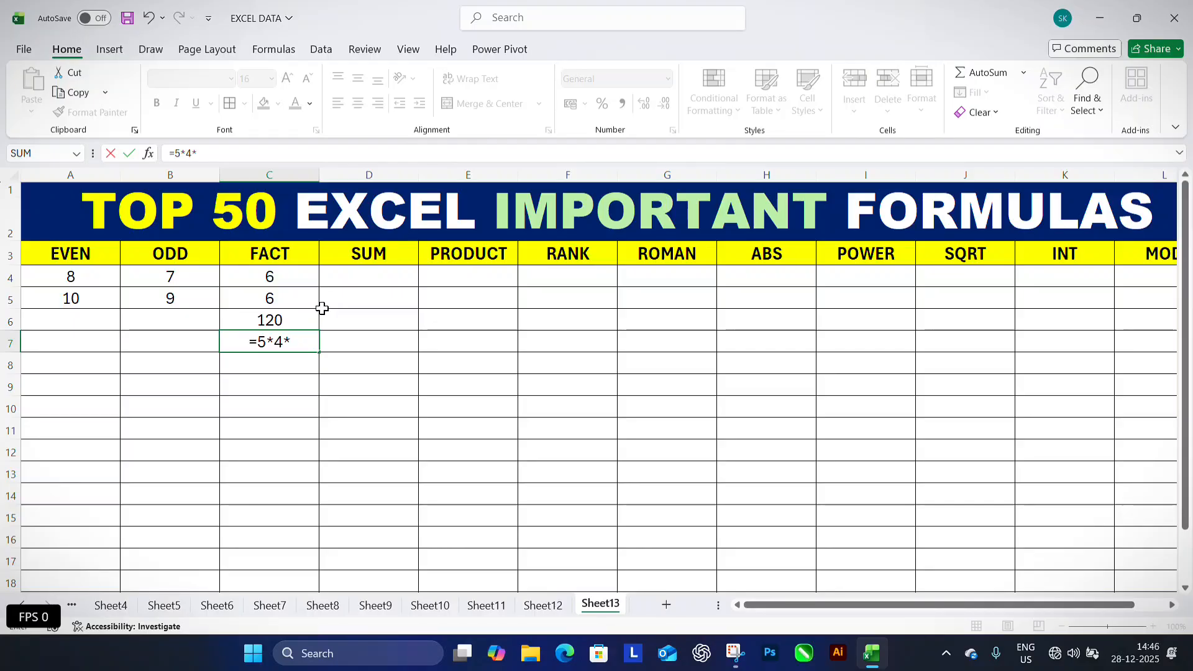
text(3*2*1)
key(Return)
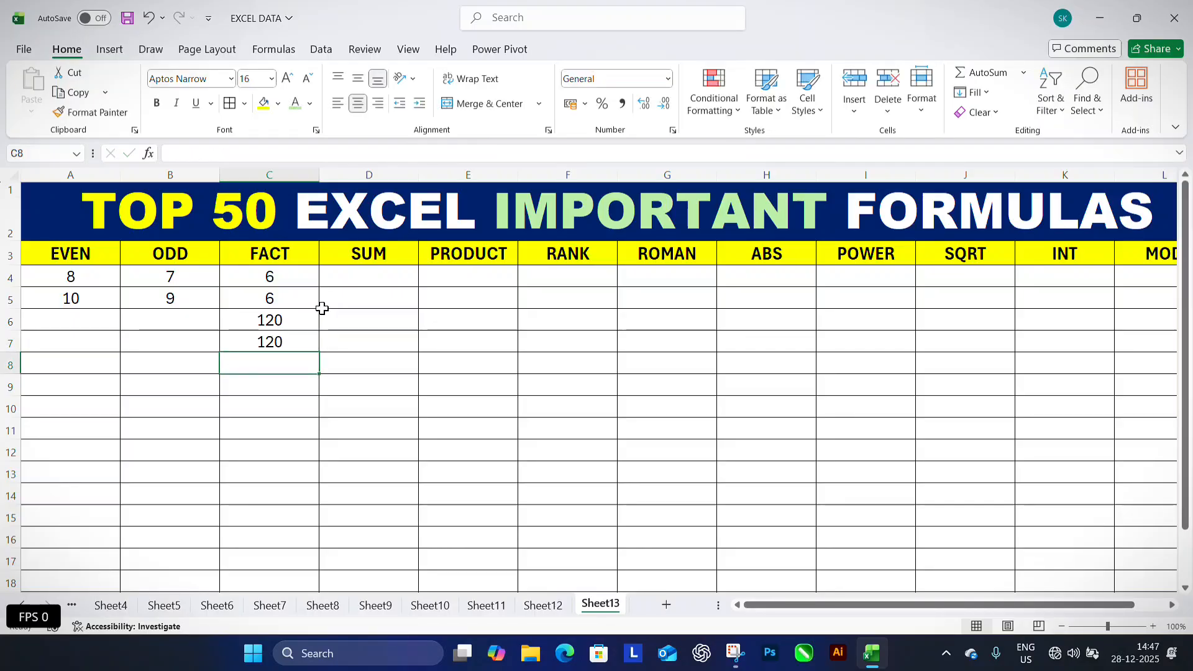
click(315, 336)
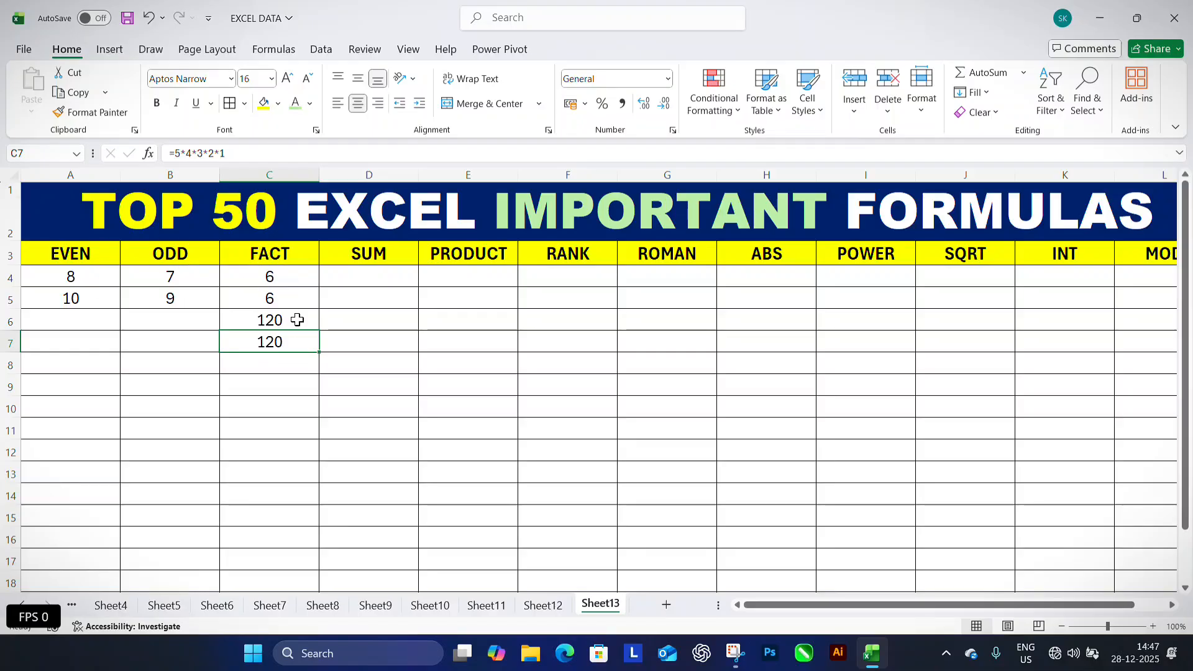
Enter =SUM(14,52,85,96,56,25) in cell D4 of the SUM column
click(382, 280)
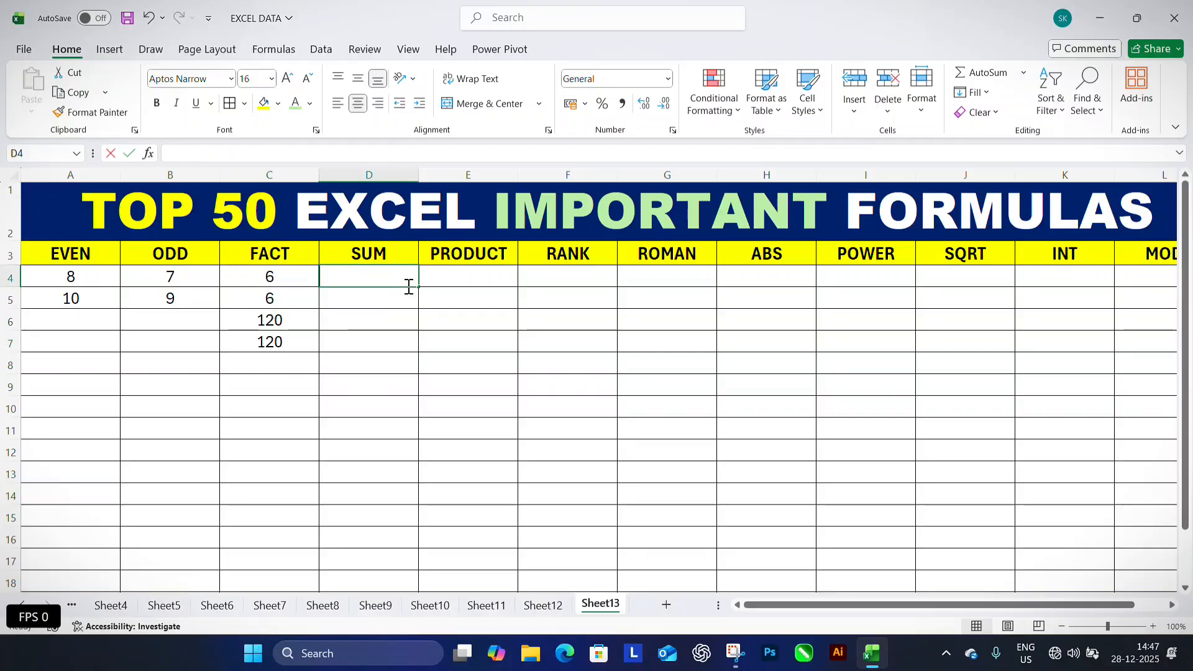
text(=SUM()
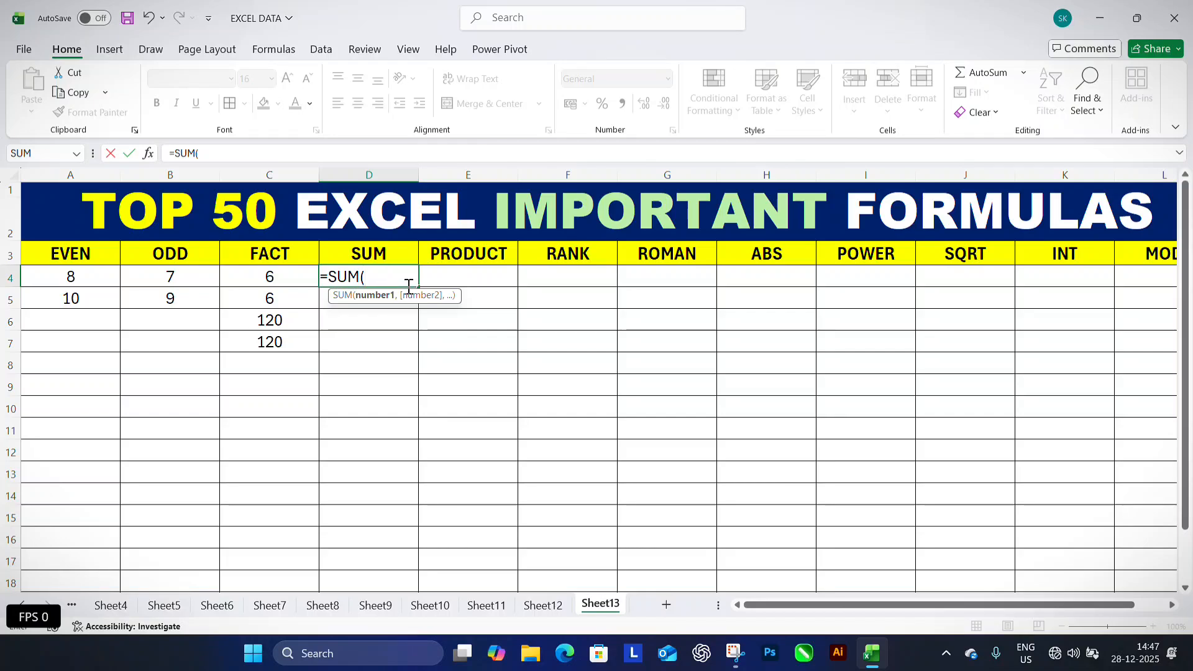
text(14,)
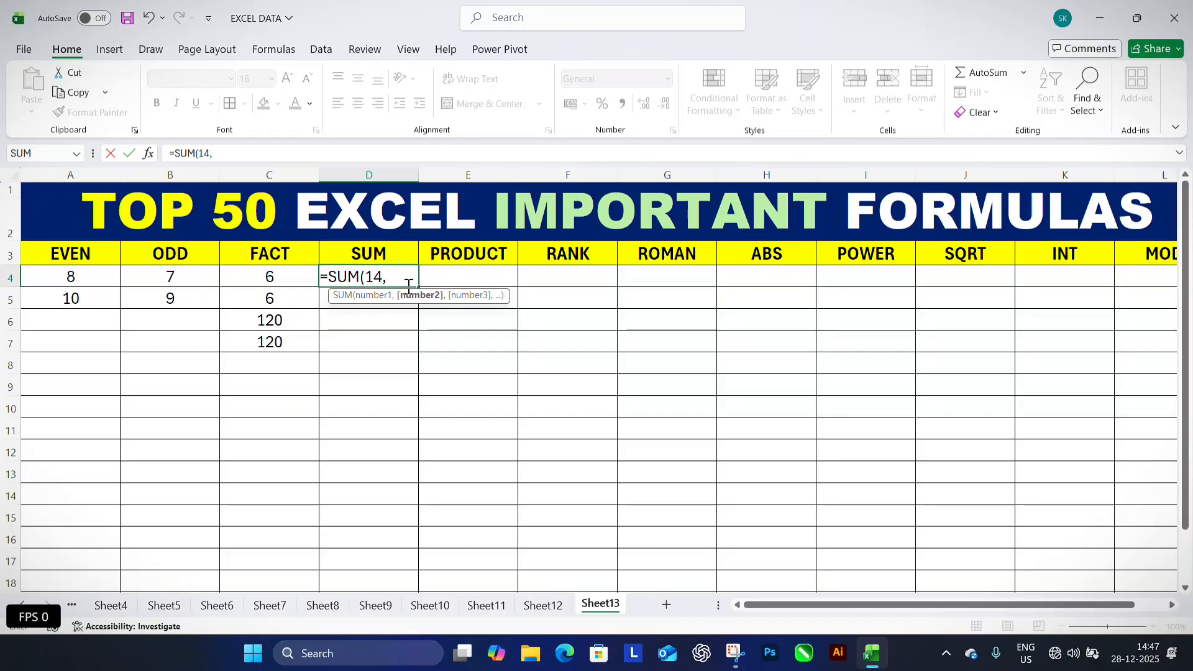
text(52,85,9)
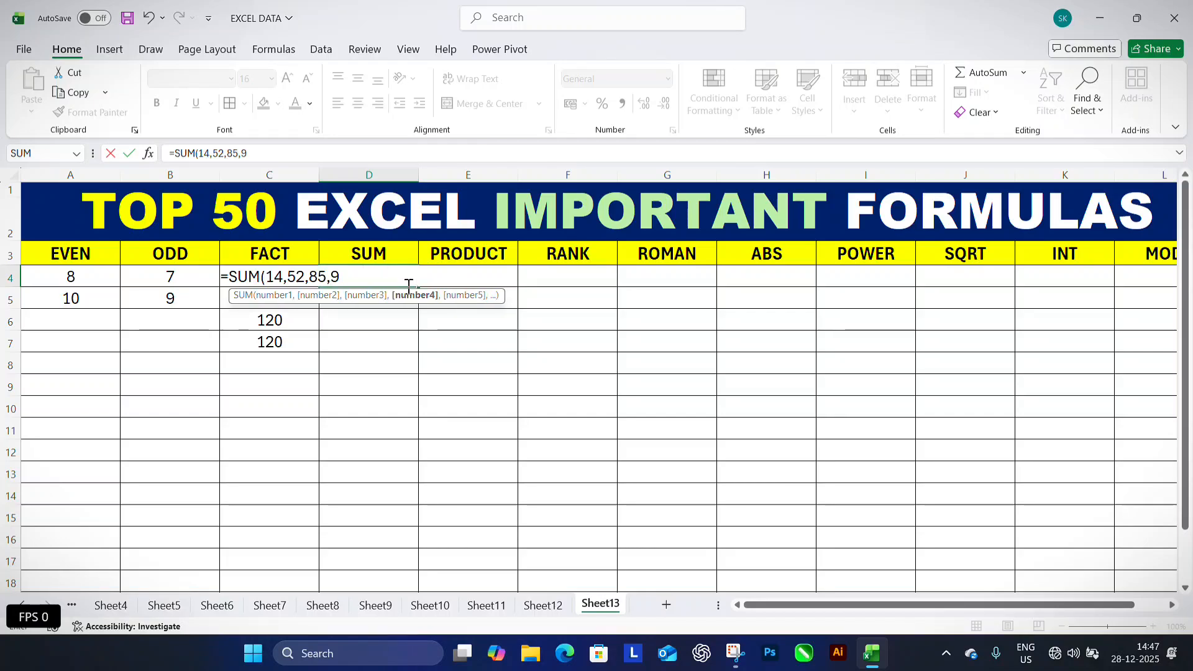
text(6,56,25)
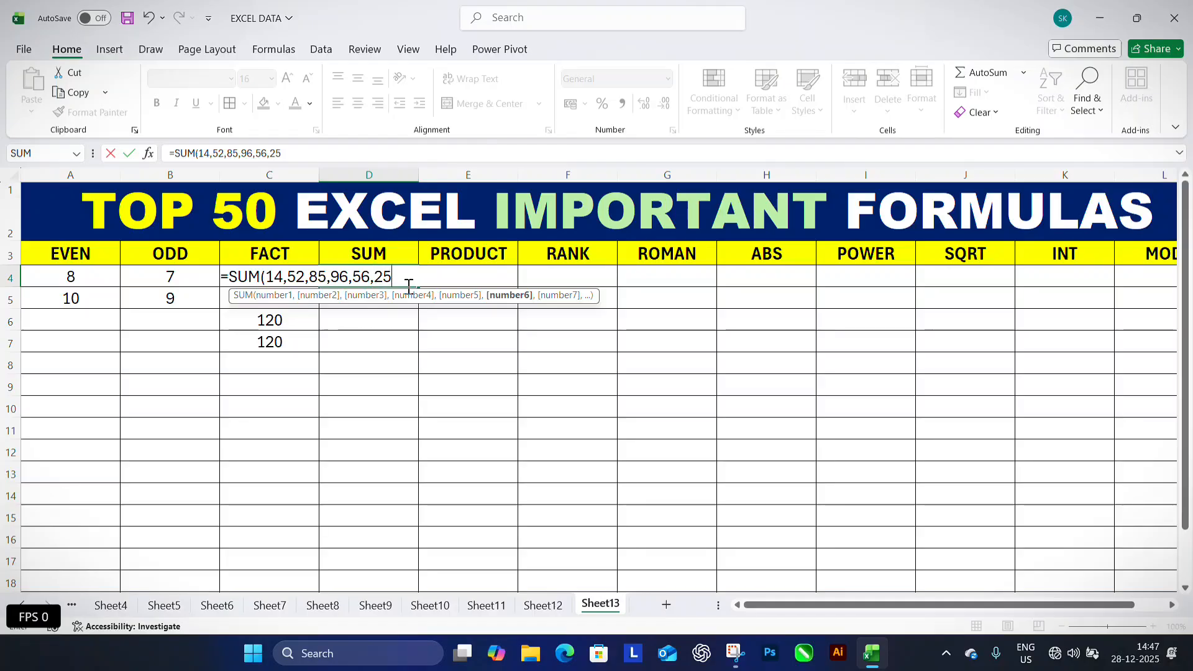
key(Return)
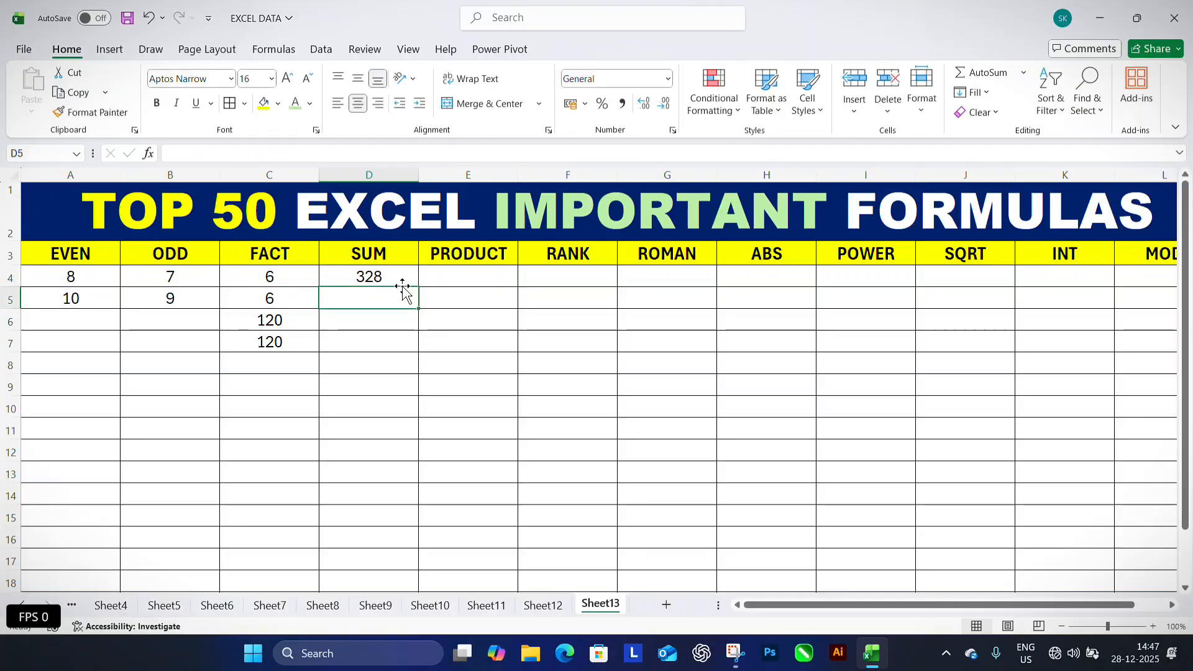
Fill cells D6 to D11 of the SUM column with the values 52, 63, 65, 25, 32 and 65
click(372, 320)
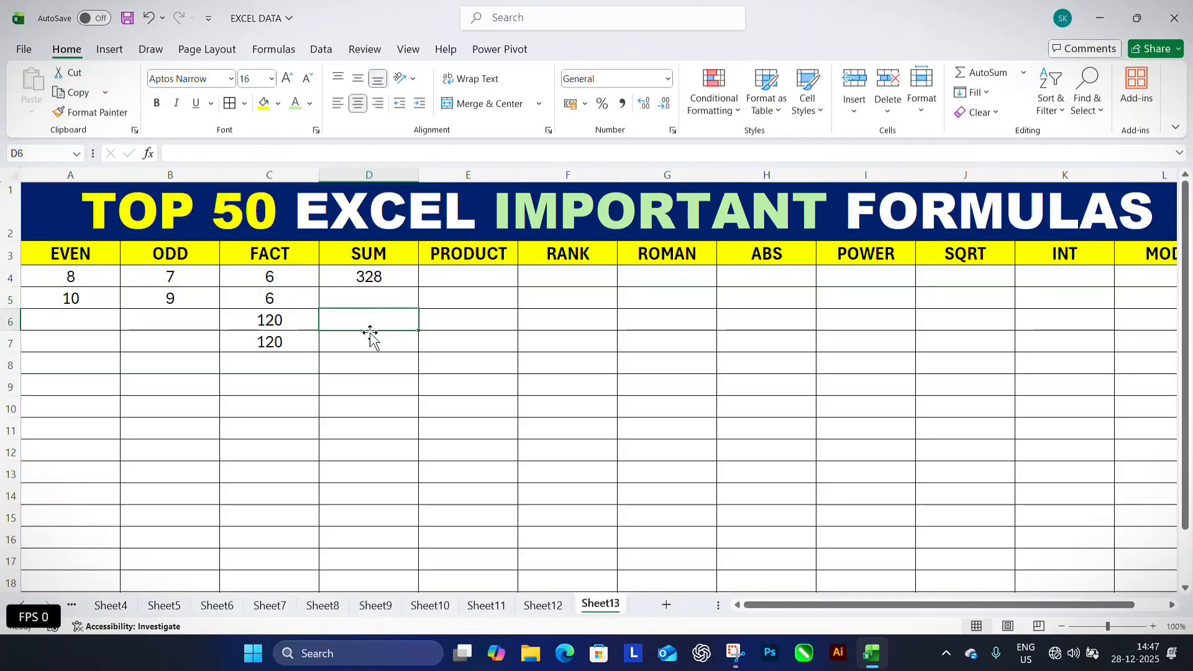
text(52)
key(Return)
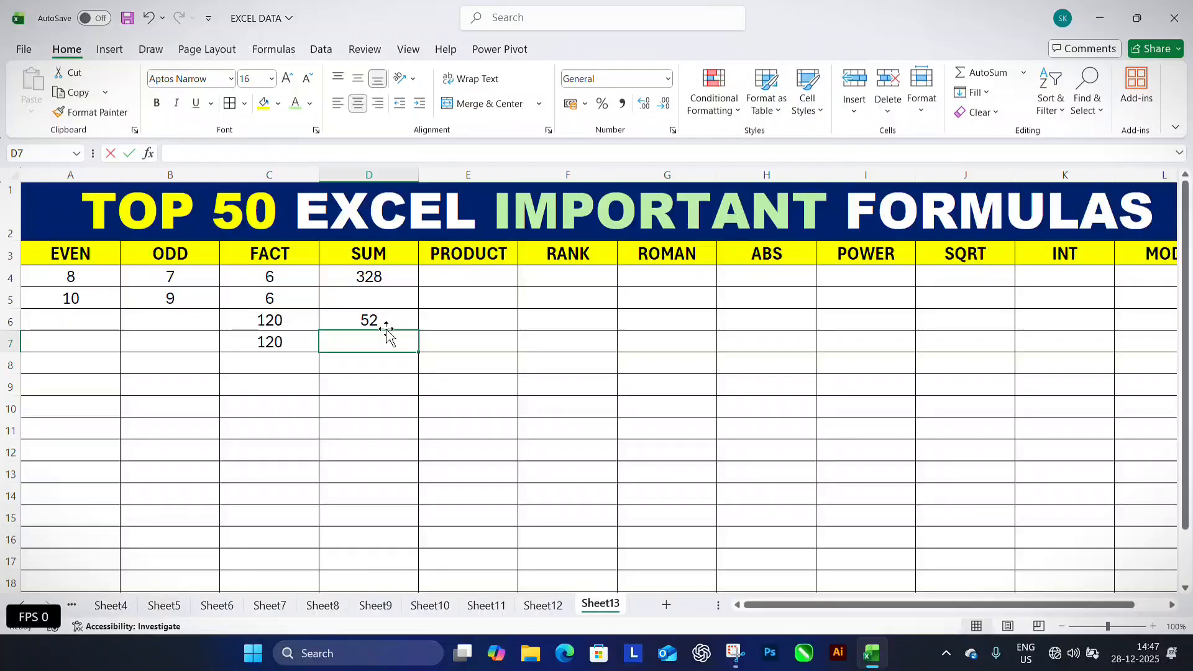
text(63)
key(Return)
text(65)
key(Return)
text(2)
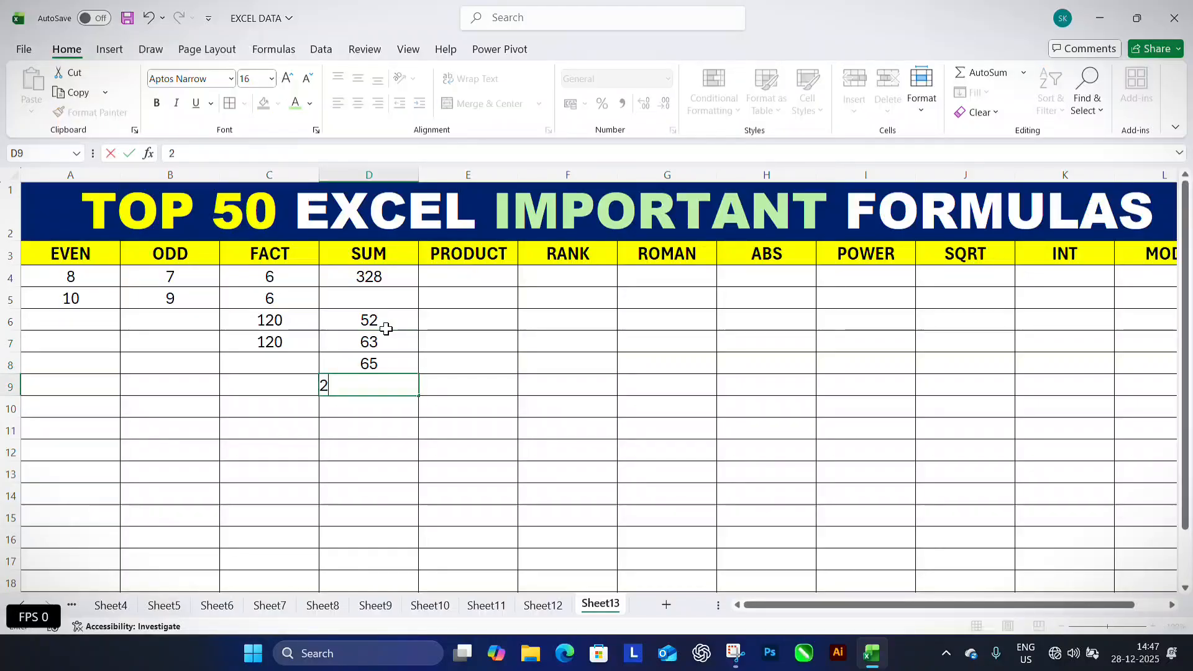
text(5)
key(Return)
text(32)
key(Return)
text(6)
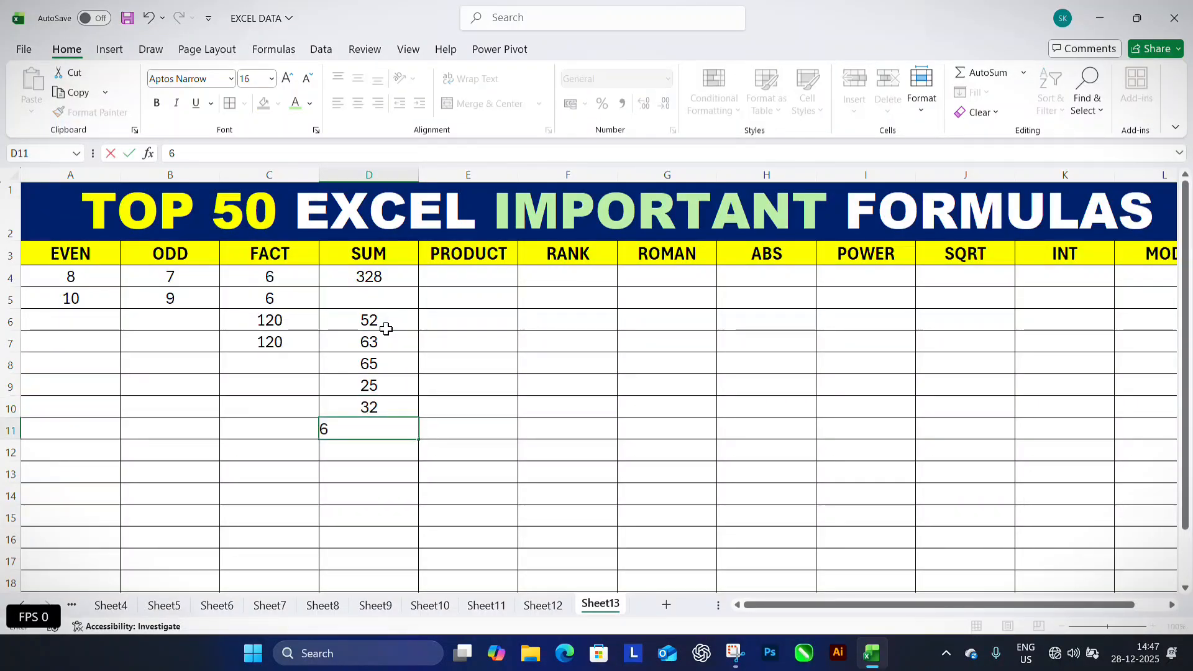
text(5)
key(Return)
Enter =SUM(D6:D11) in cell D12 below the listed values of the SUM column
text(=)
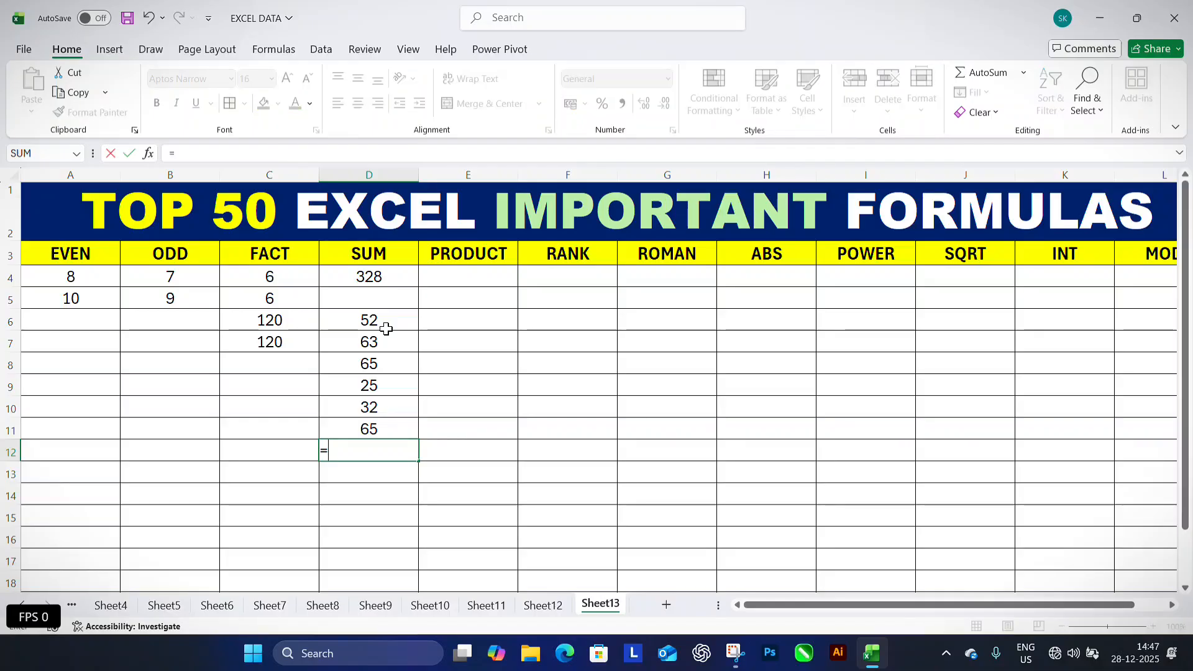
text(SUM()
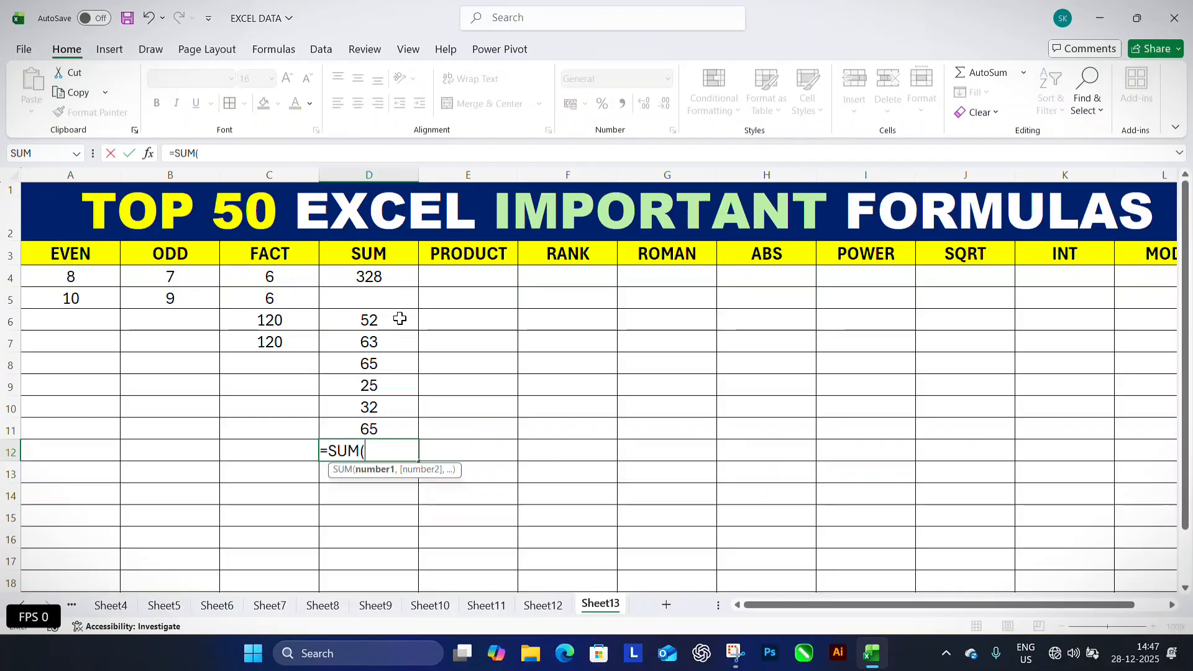
drag(398, 320, 400, 353)
drag(404, 419, 404, 421)
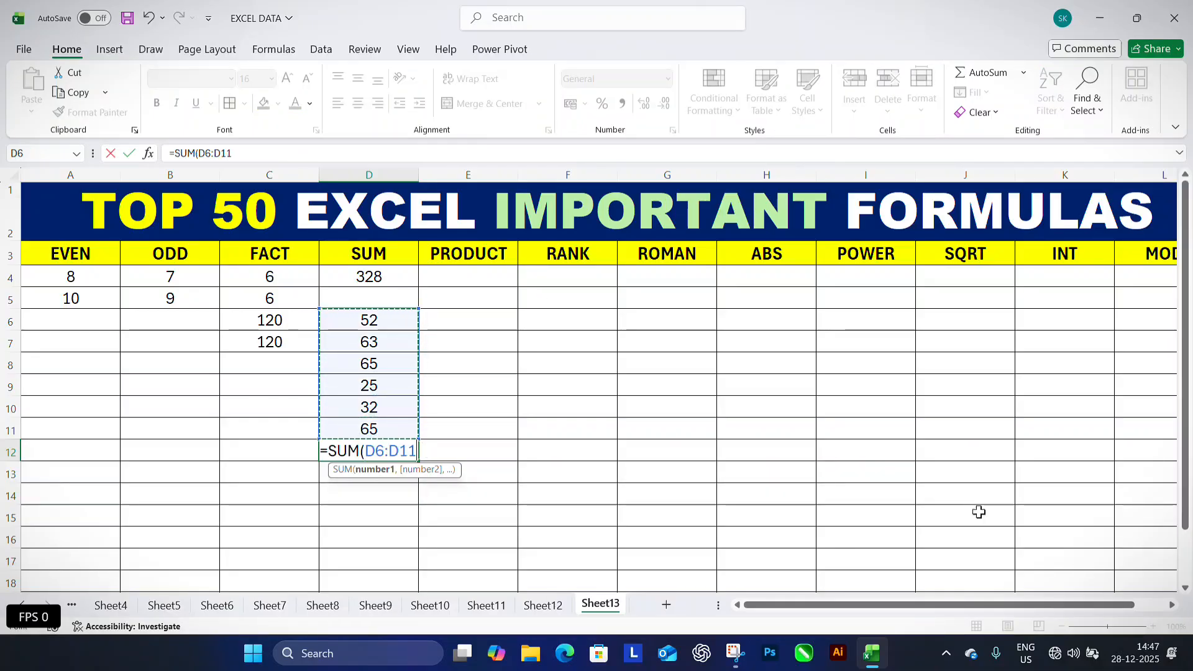
key(Return)
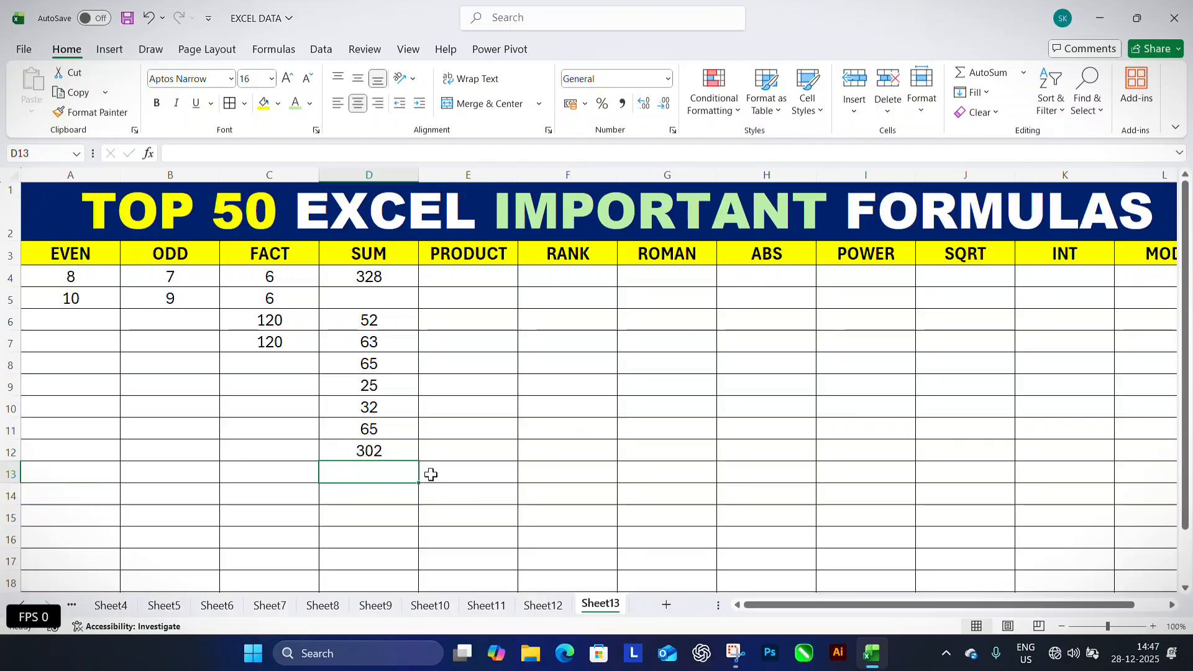
Add an AutoSum formula in cell D13 with its range extended to =SUM(D6:D12)
key(alt+equal)
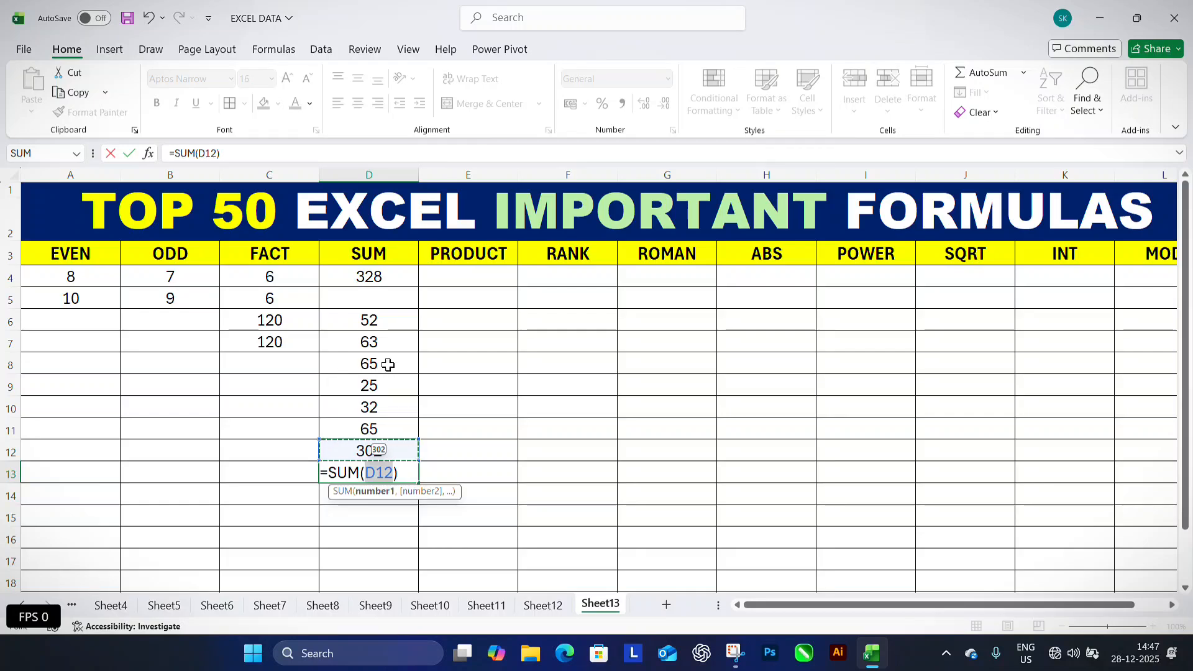
drag(376, 322, 370, 448)
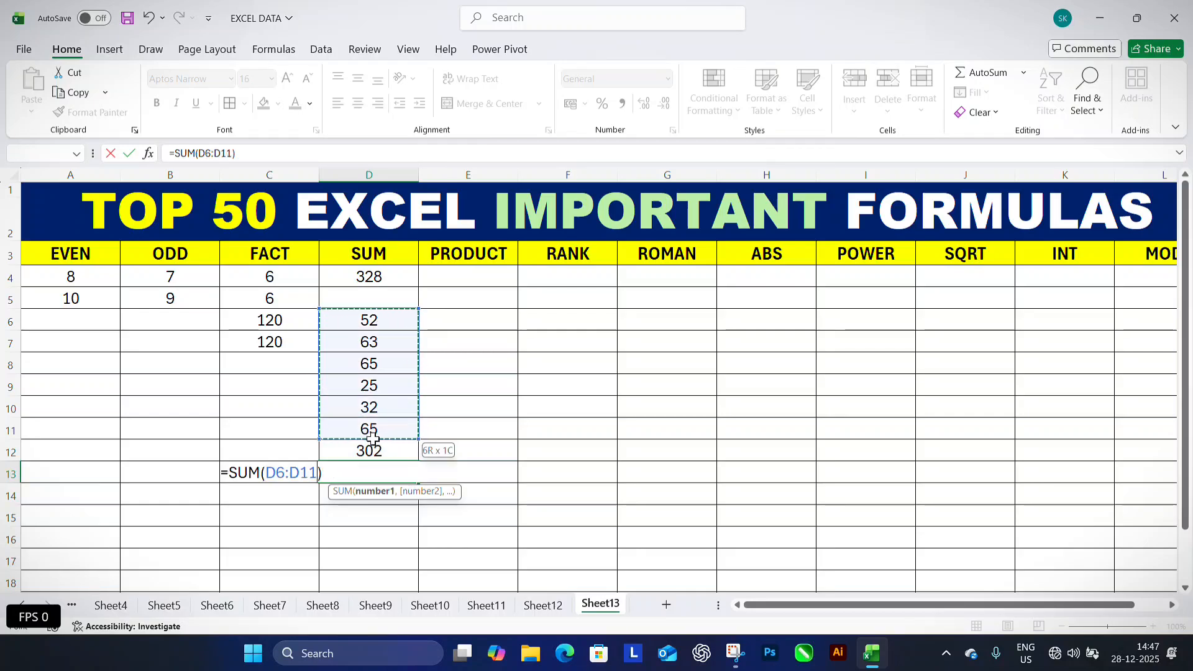
key(Return)
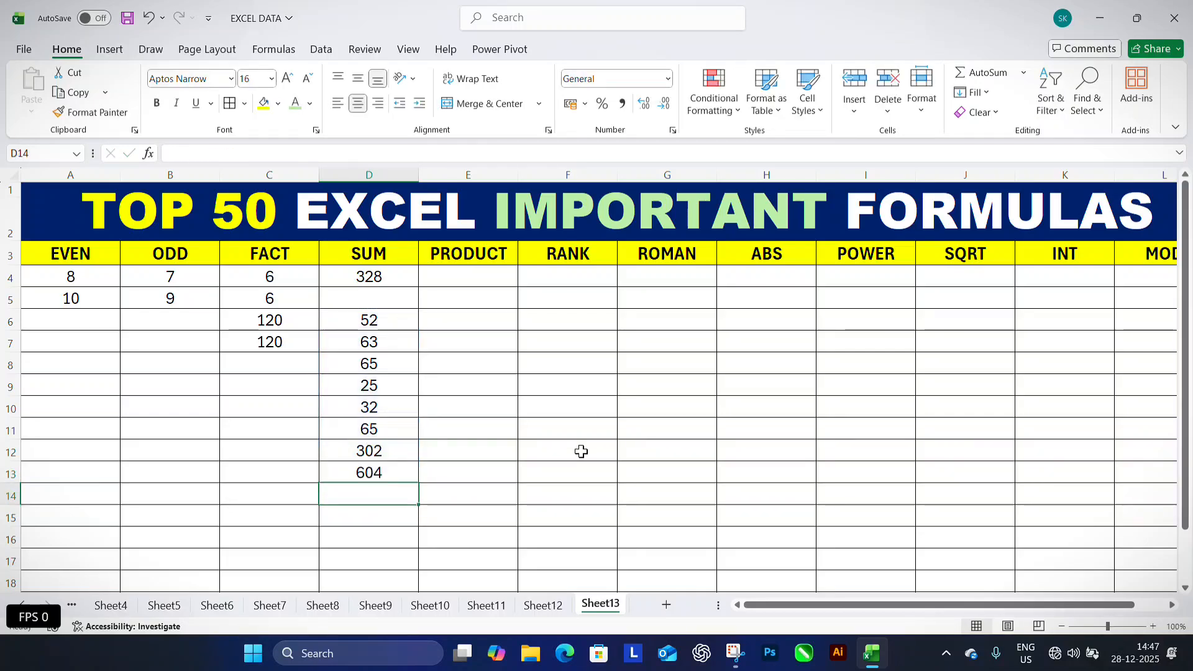
click(378, 469)
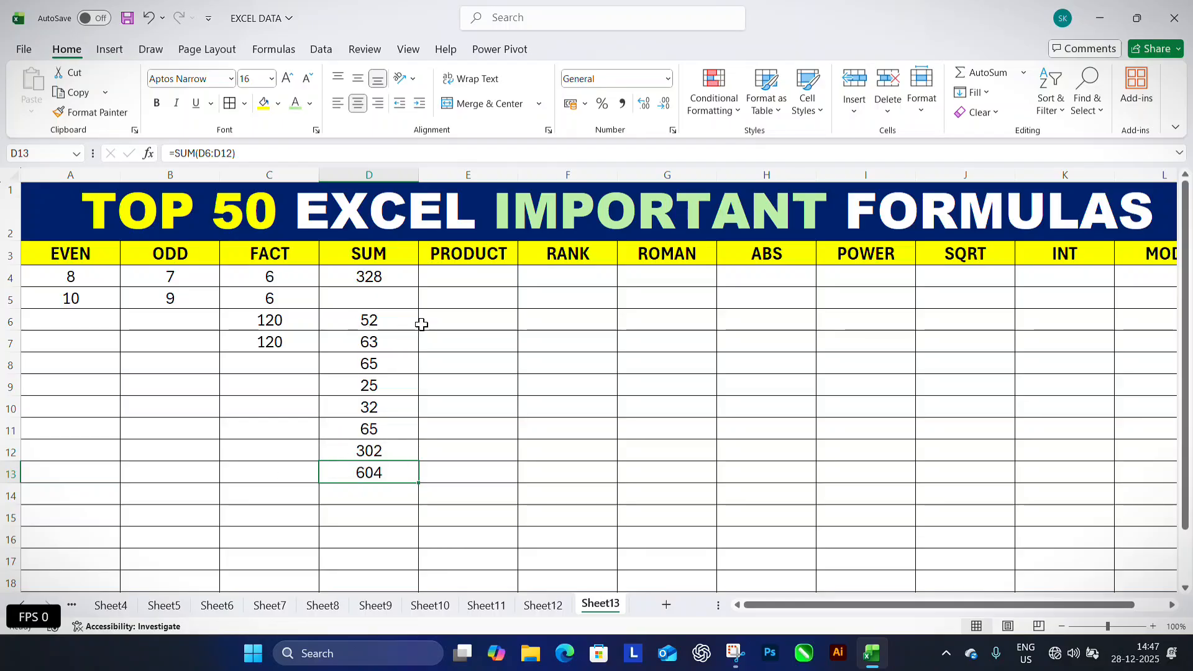
Enter =PRODUCT(14,52) in cell E4 of the PRODUCT column
click(465, 292)
click(504, 281)
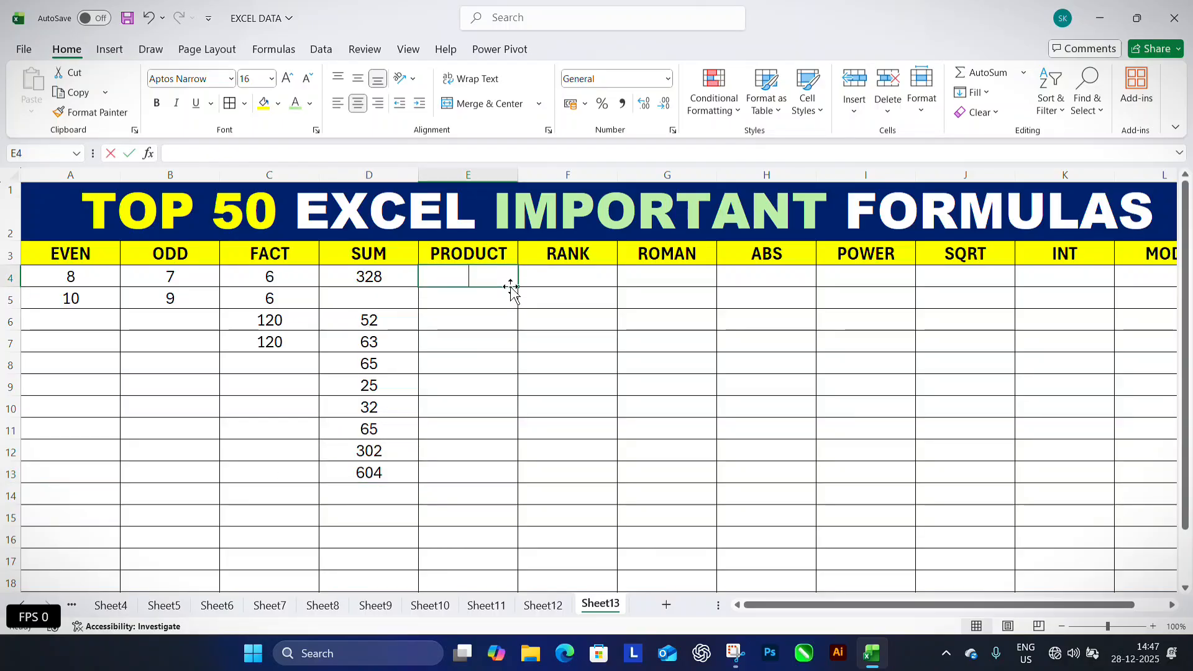
text(=PRODUCT)
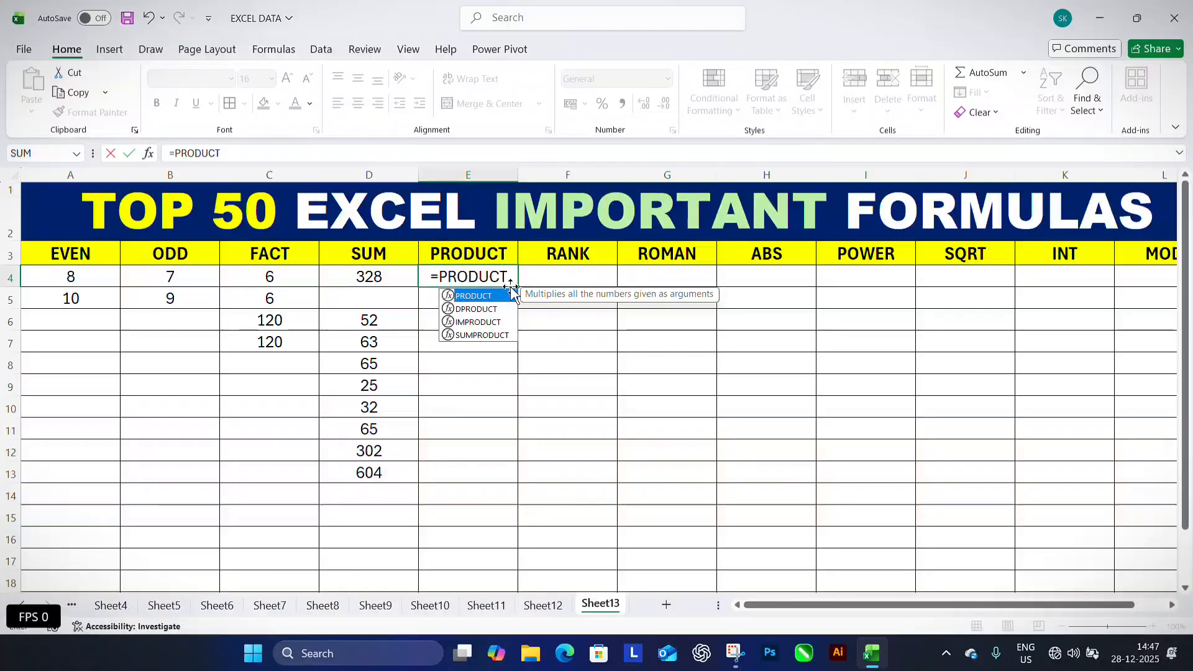
text(()
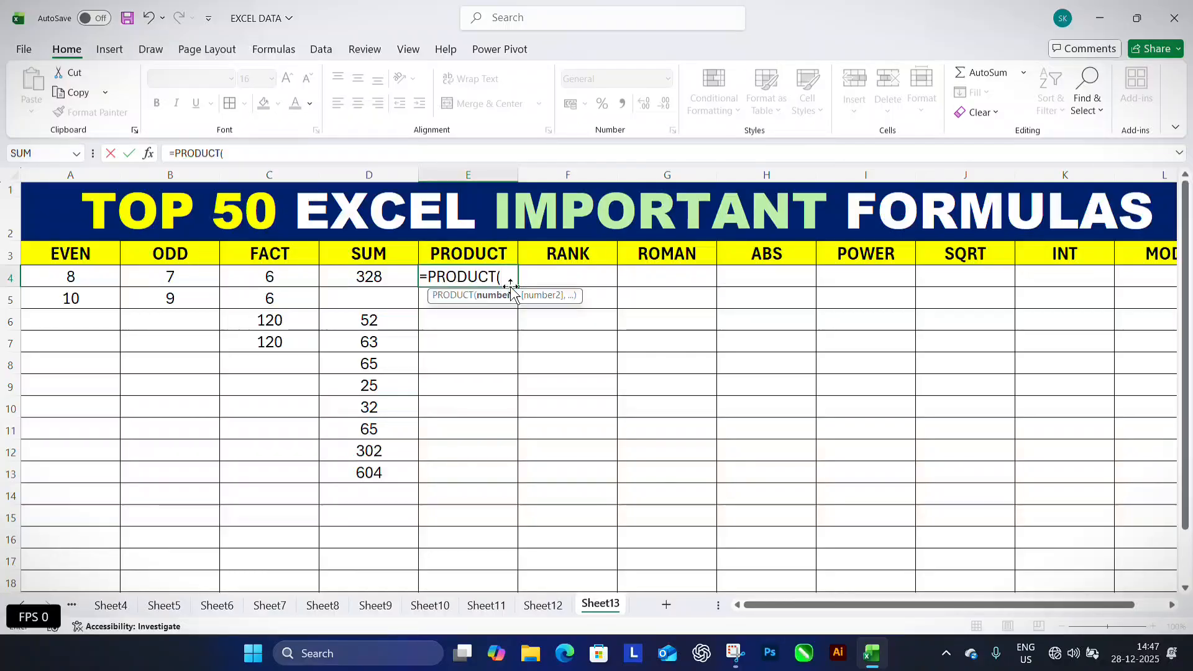
text(14)
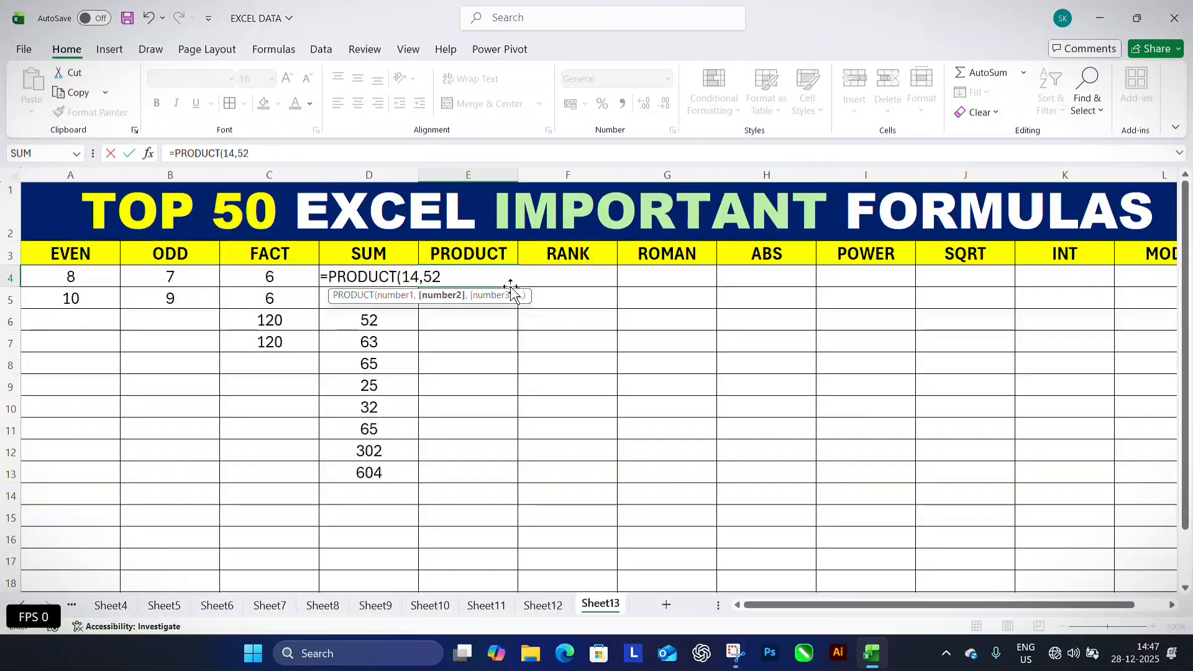
text(,52)
key(Return)
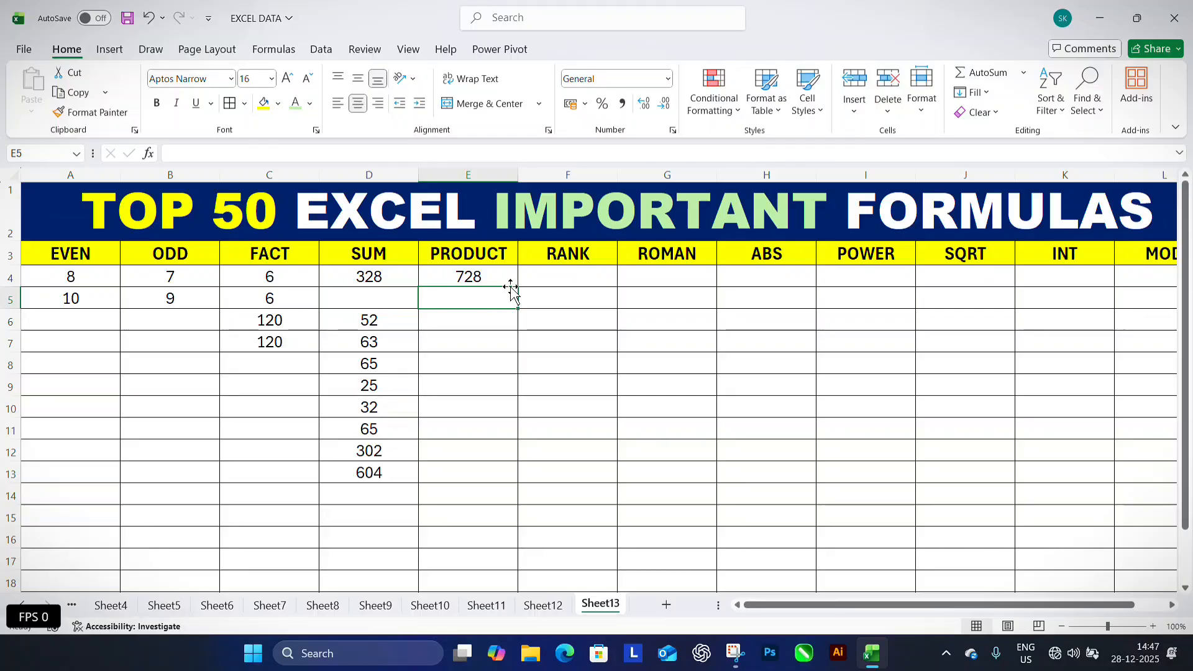
Fill cells E7 to E10 of the PRODUCT column with the values 52, 25, 12 and 32
key(Down)
key(Down)
key(F2)
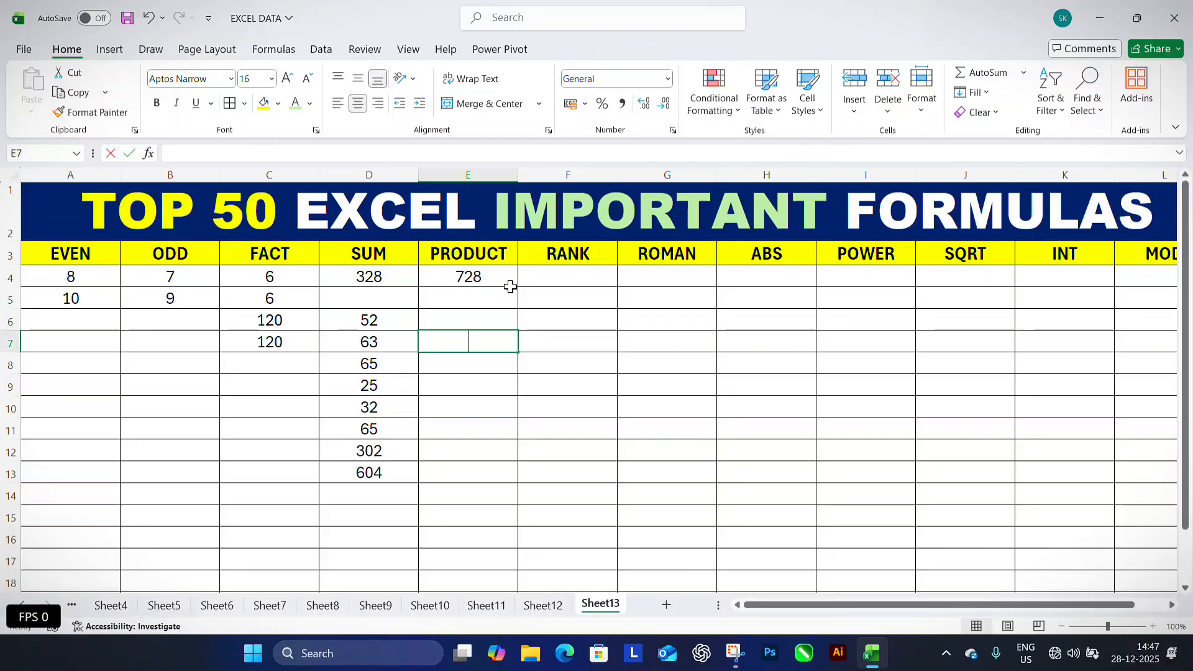
text(52)
key(Return)
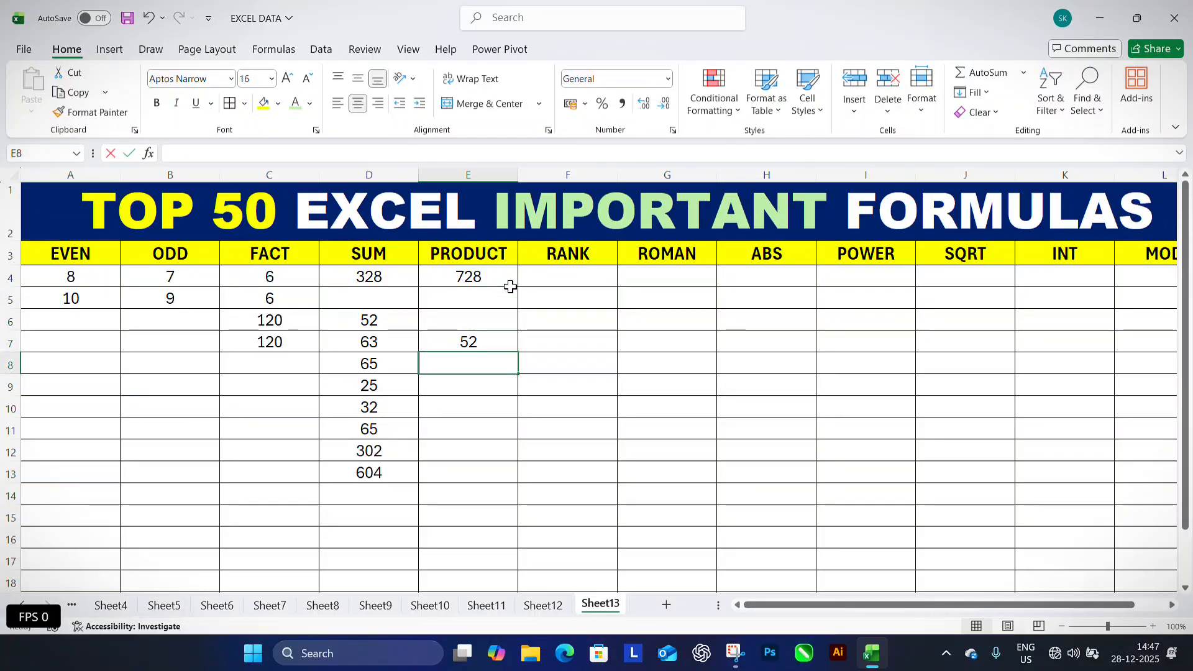
text(25)
key(Return)
text(12)
key(Return)
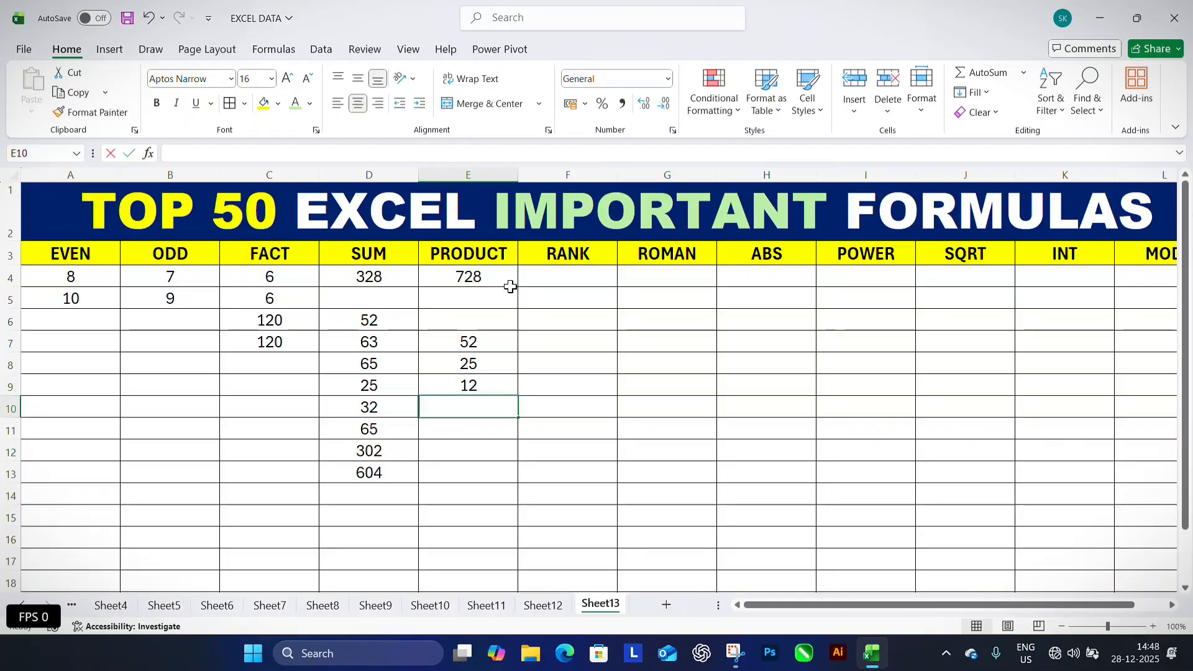
text(32)
key(Return)
Enter =PRODUCT(E7:E10) in cell E11 to multiply the values above it
text(=P)
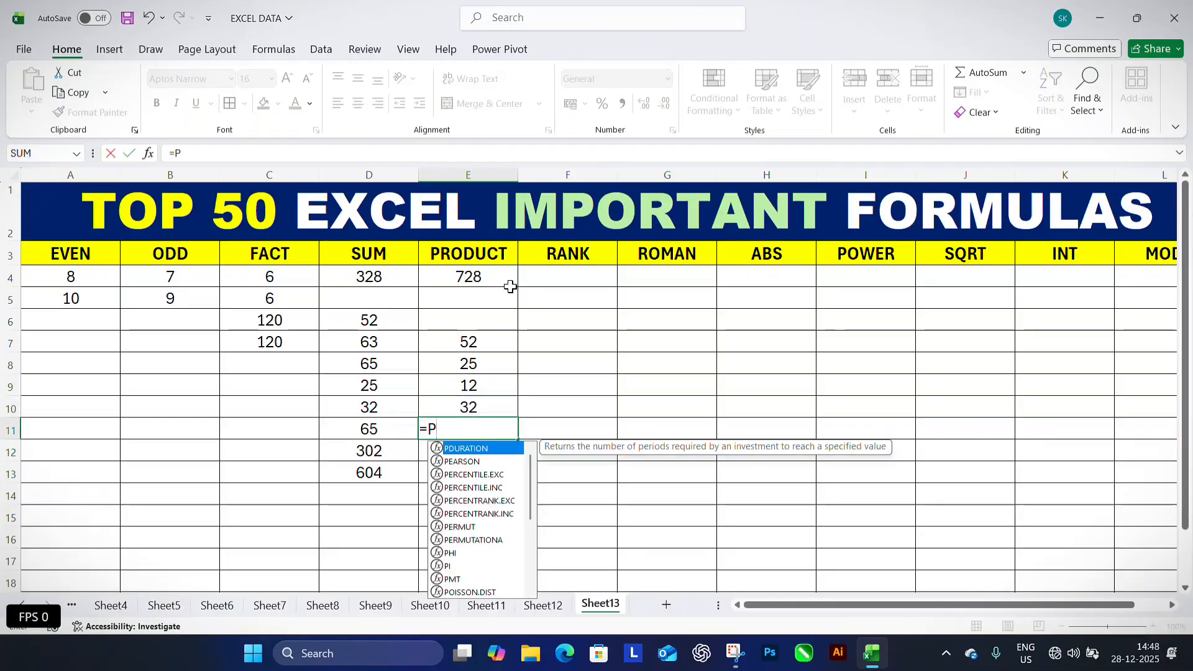
text(RODUCT()
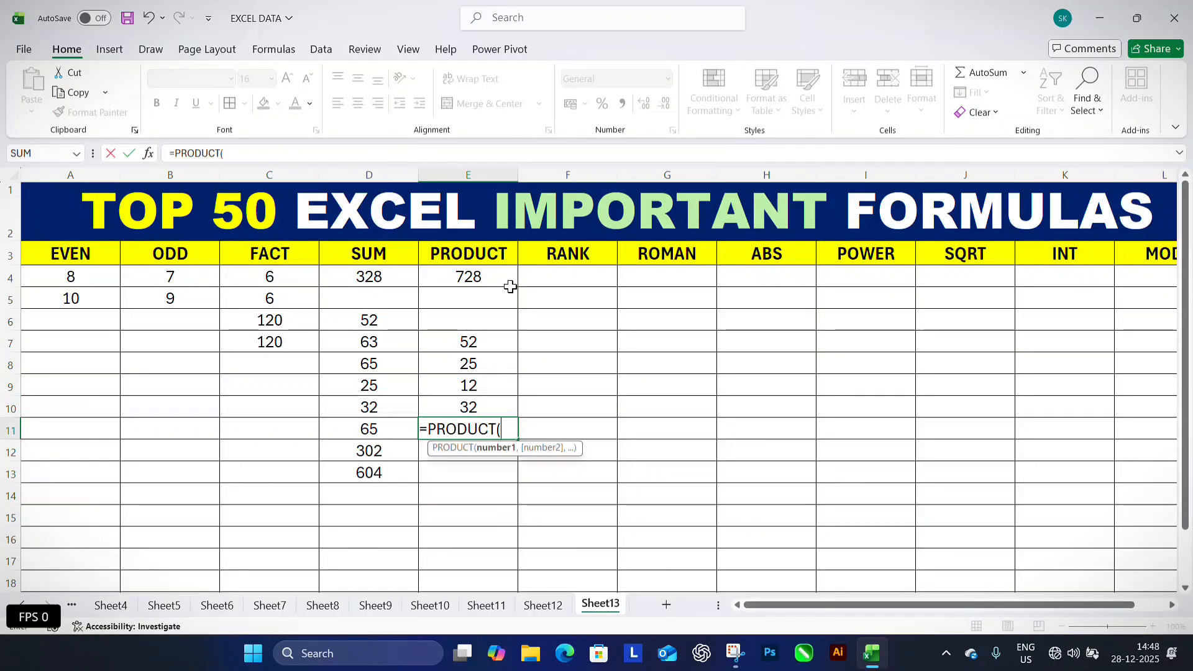
drag(463, 341, 468, 409)
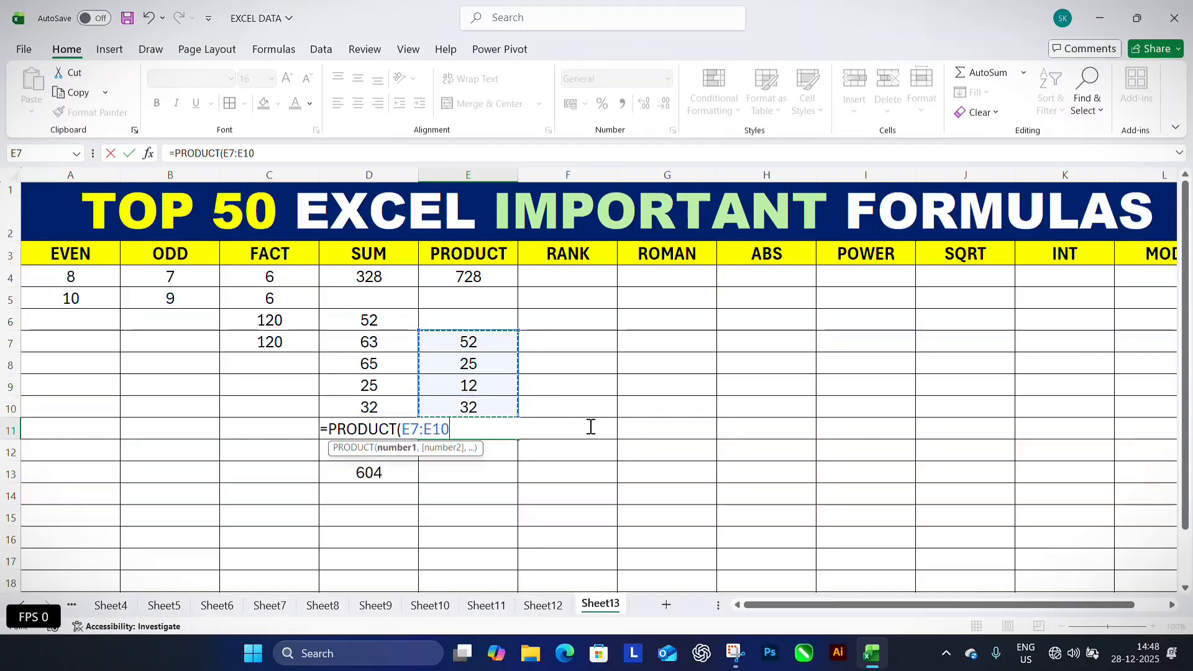
key(Return)
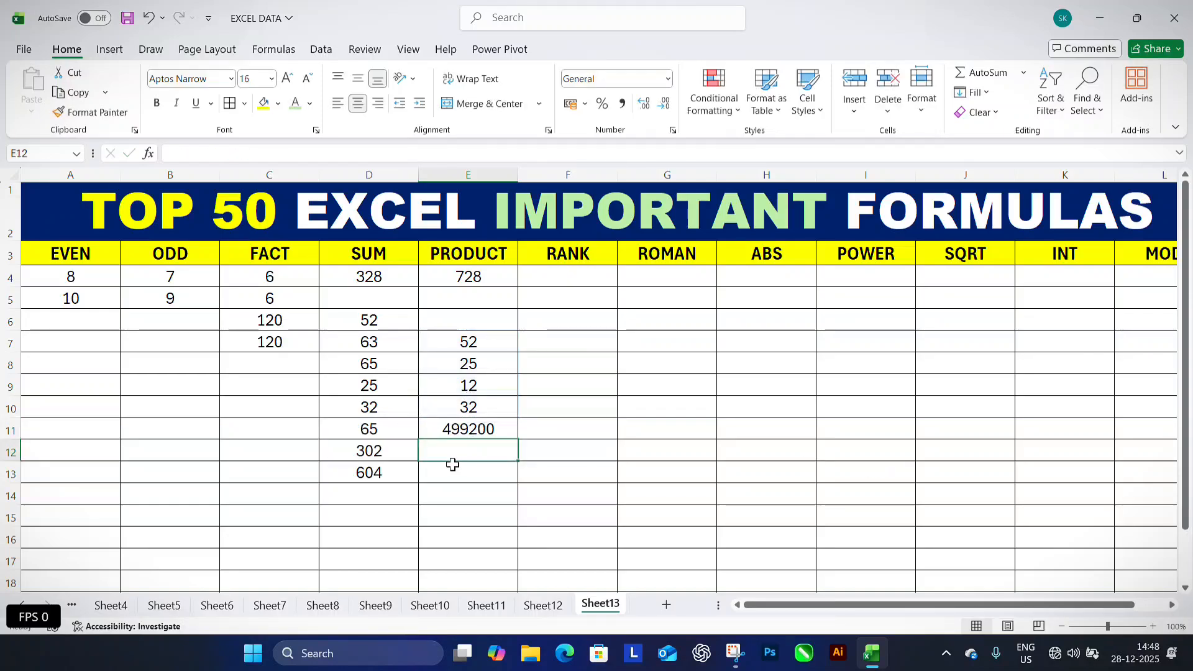
click(484, 430)
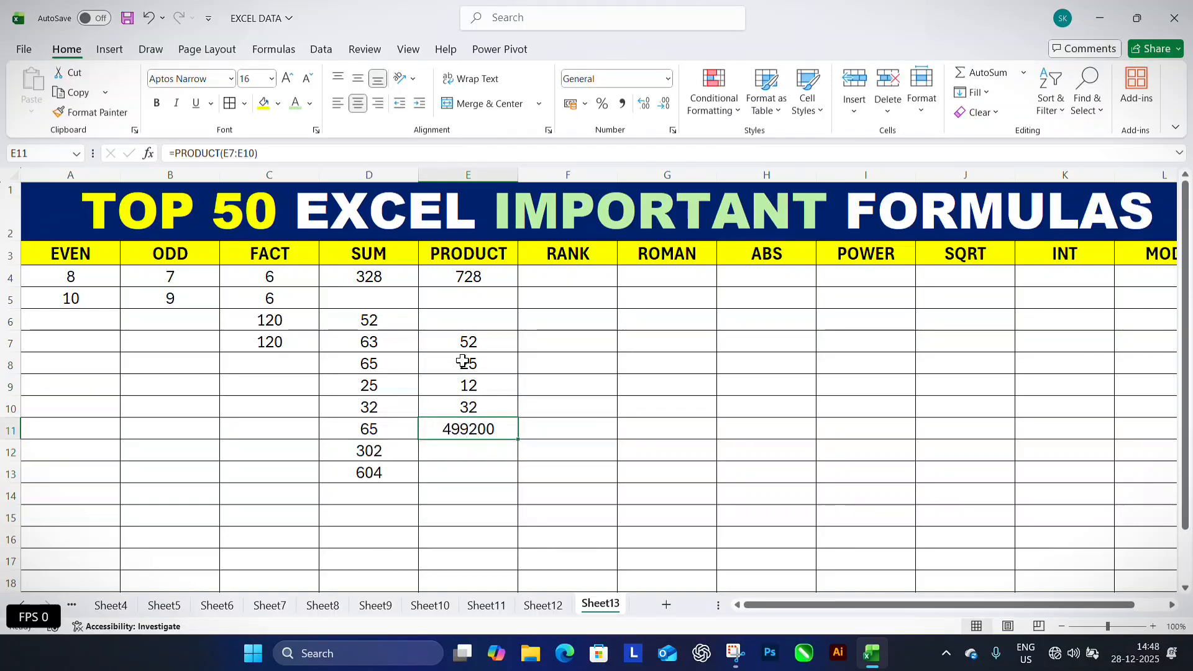
click(557, 275)
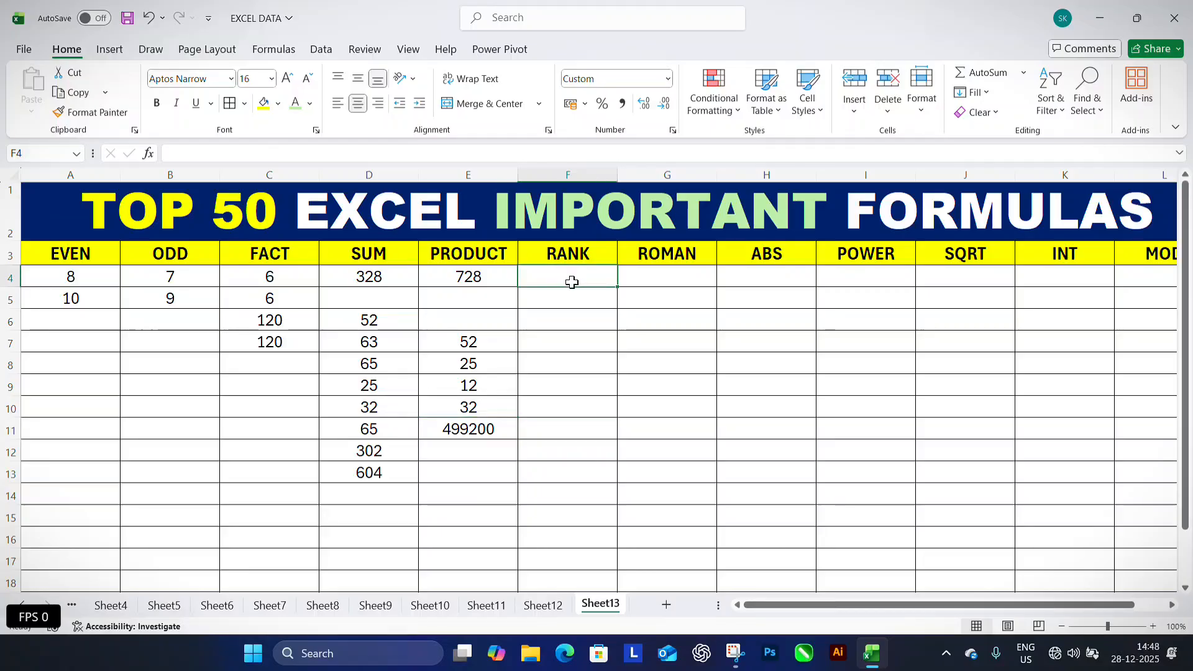
text(50)
key(Return)
text(6)
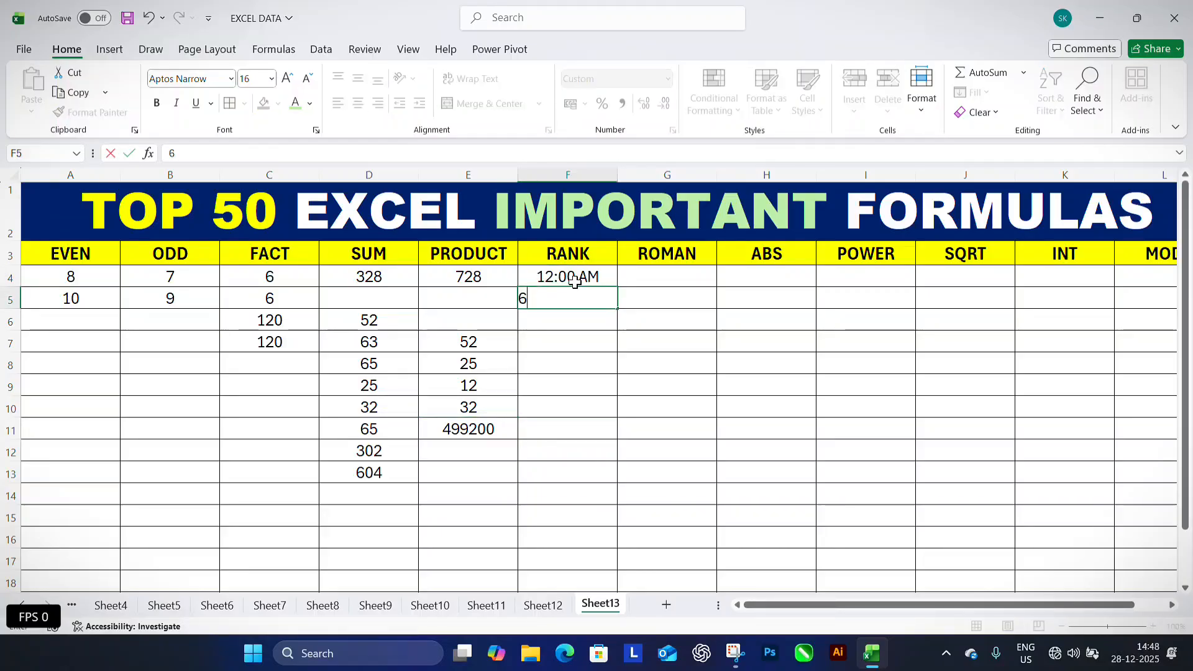
key(Return)
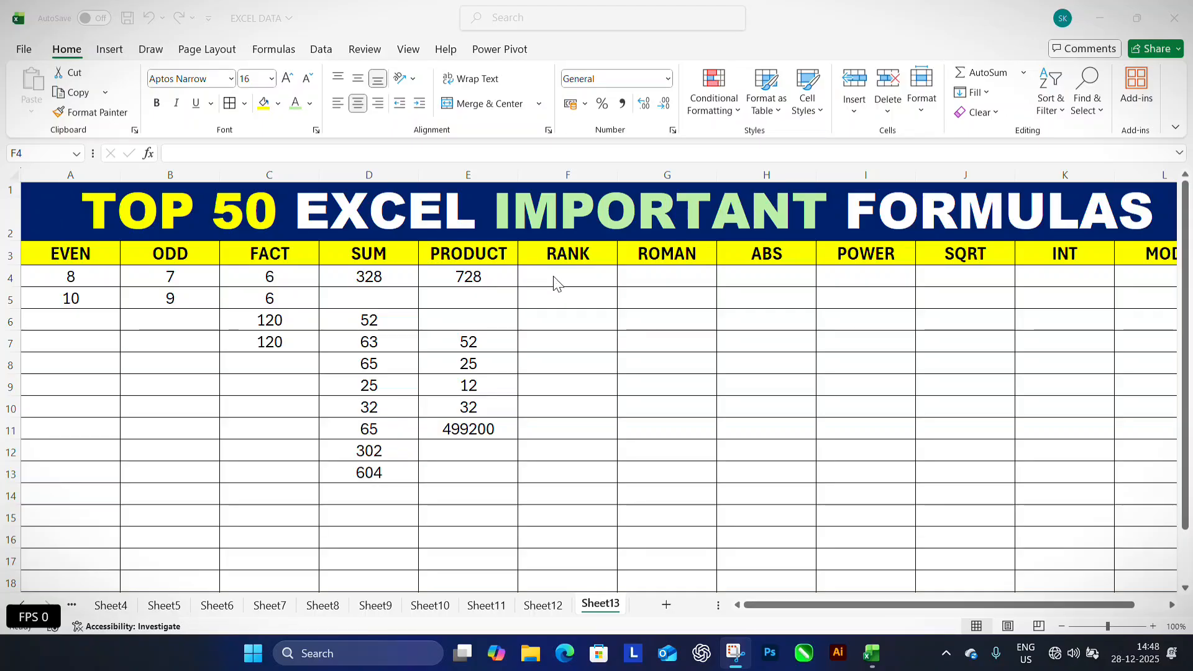
Fill cells F4 to F12 of the RANK column with the values 52, 63, 54, 25, 12, 32, 85, 45 and 100
click(561, 279)
text(50)
key(Return)
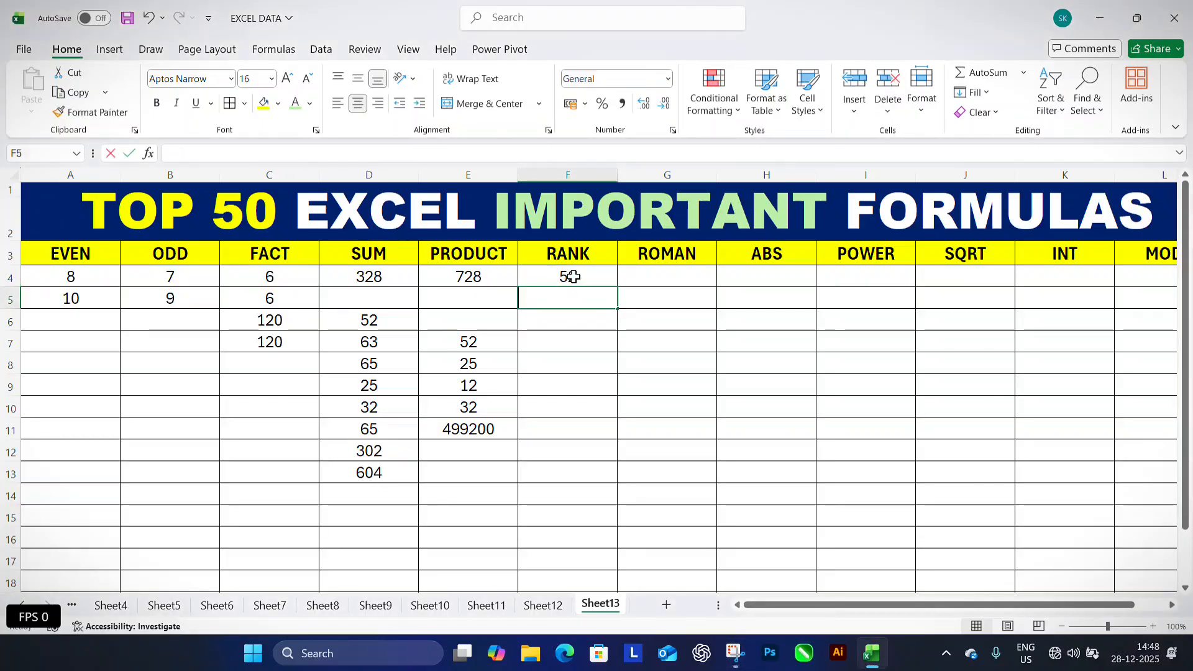
text(63)
key(Return)
text(54)
key(Return)
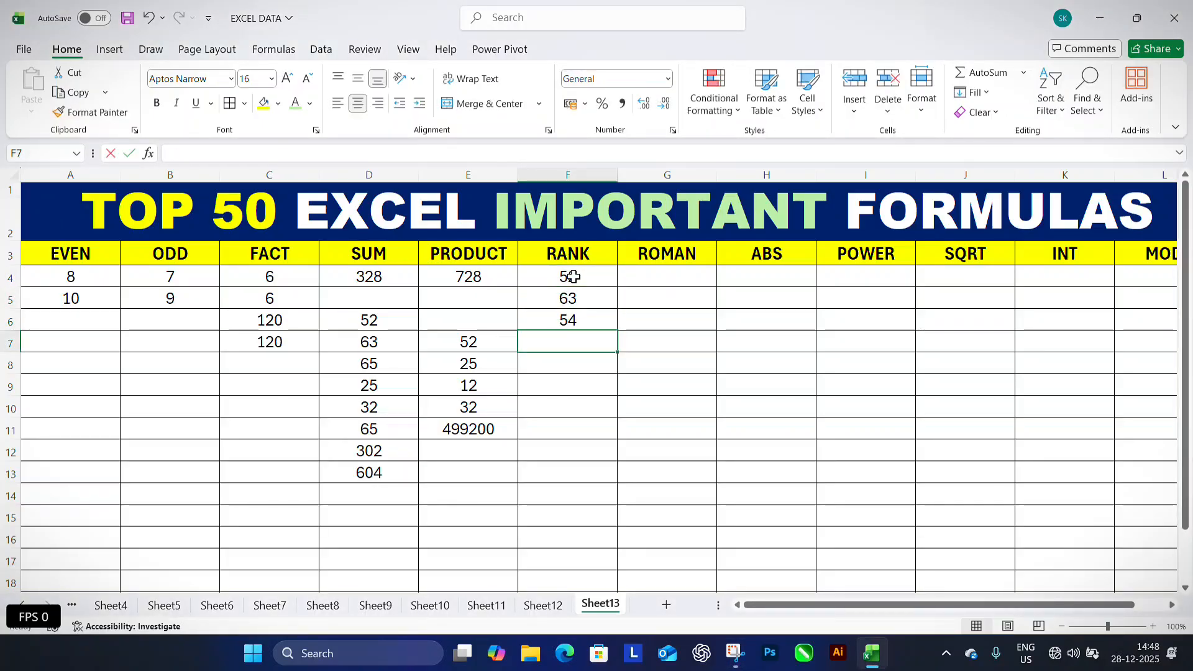
text(25)
key(Return)
text(12)
key(Return)
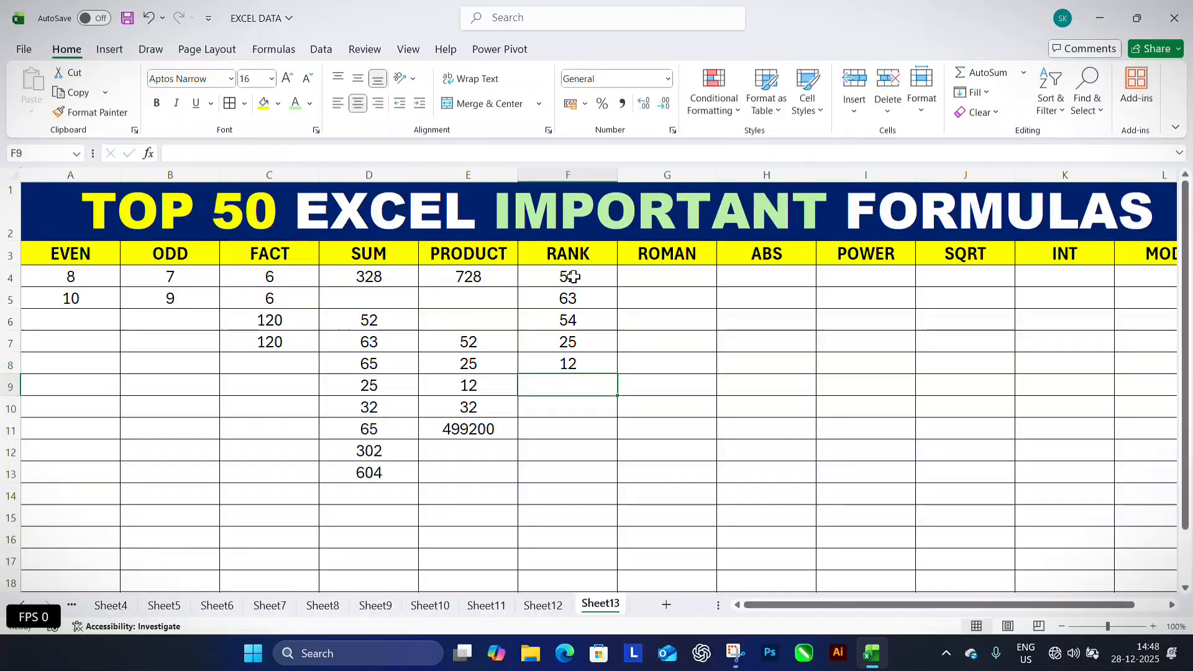
text(32)
key(Return)
text(85)
key(Return)
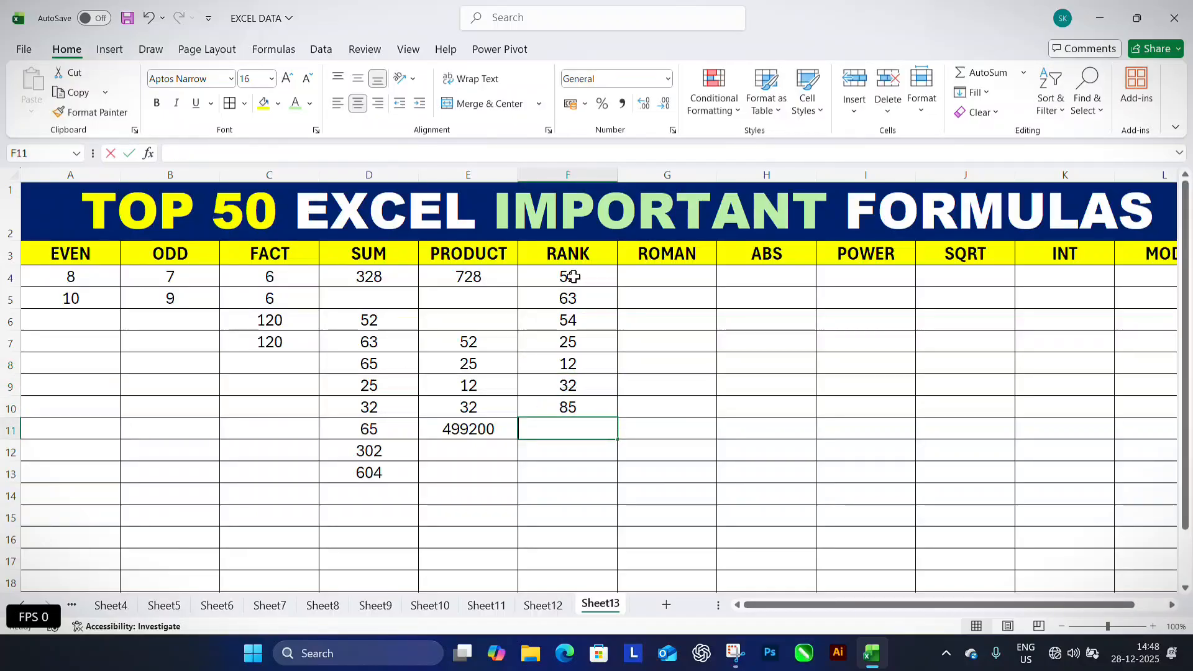
text(45)
key(Return)
text(1)
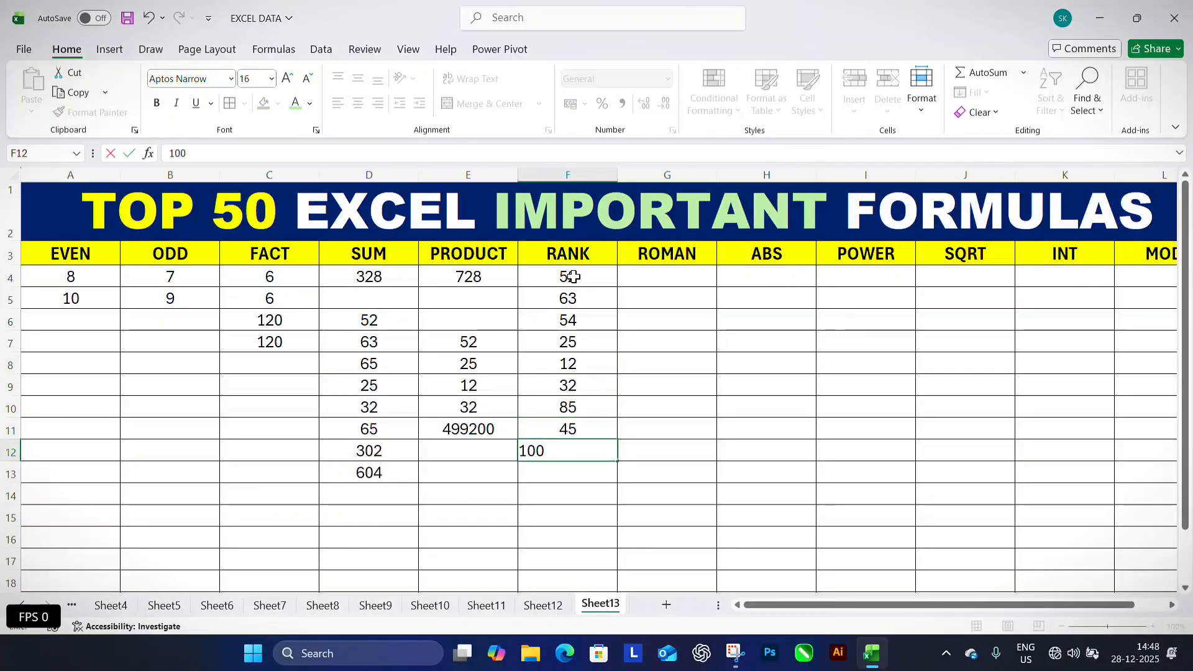
text(00)
key(Return)
click(601, 301)
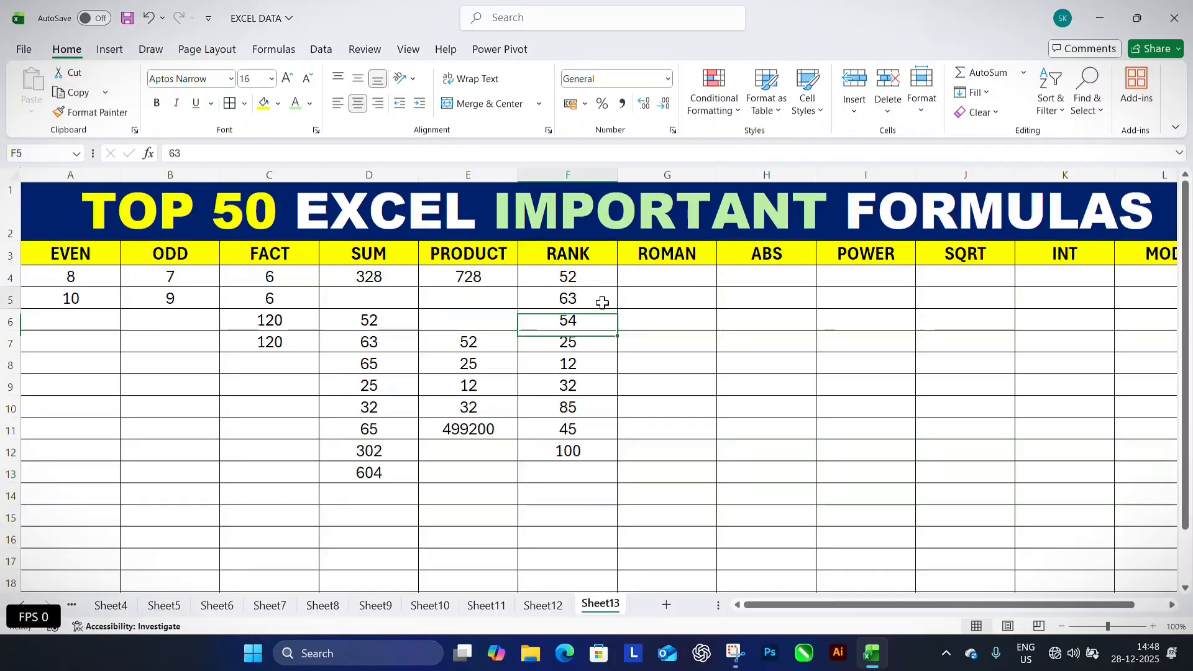
click(603, 280)
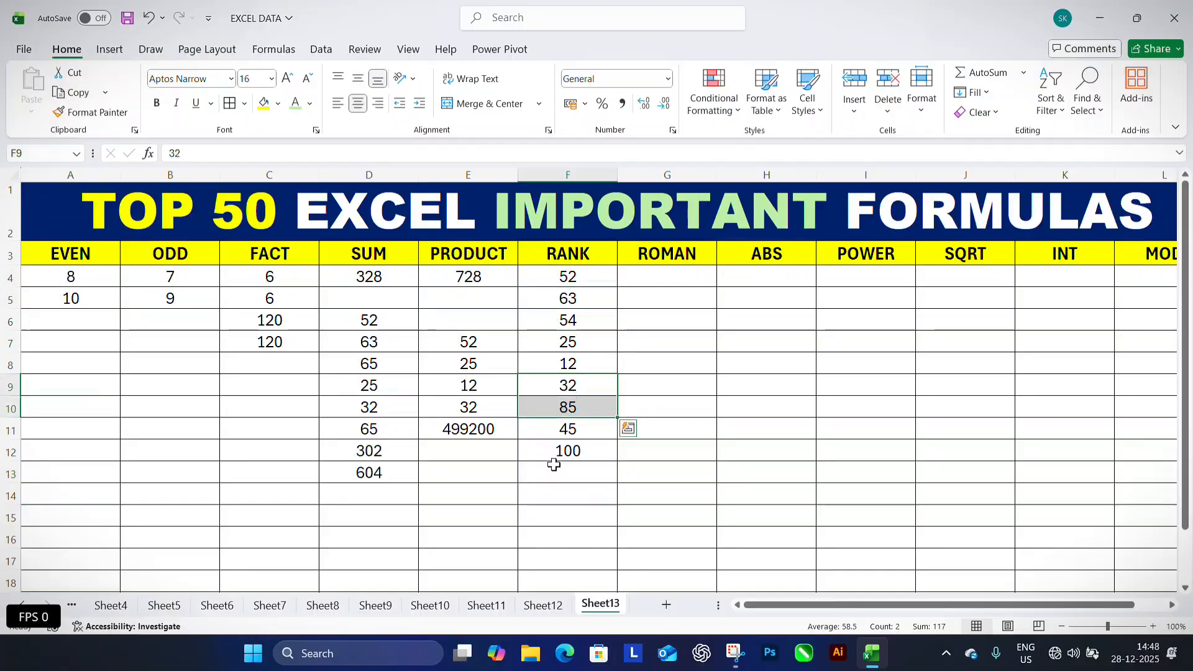
click(587, 457)
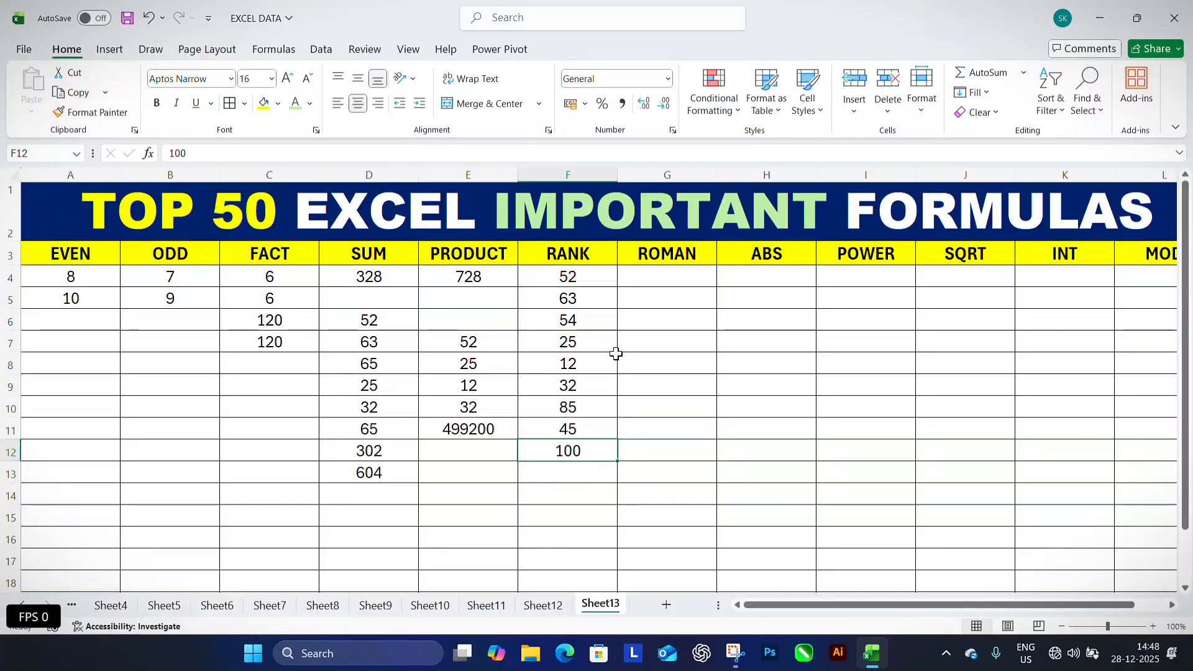
click(573, 347)
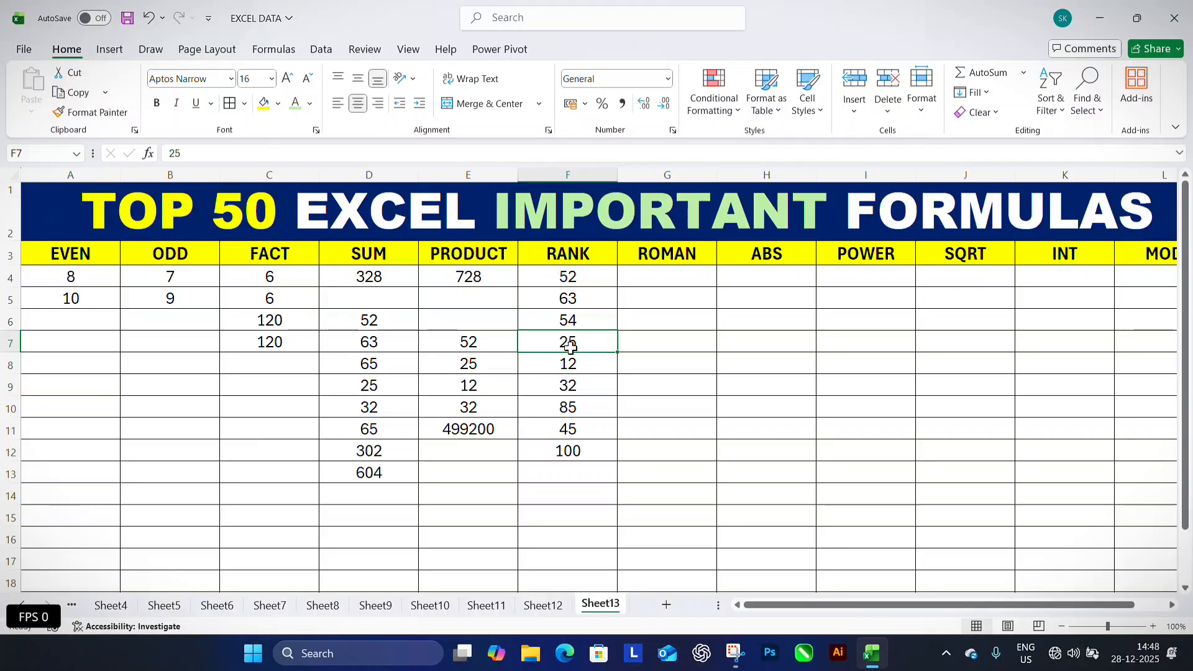
Enter =RANK(F9,F4:F12) in cell F13 to rank the F9 value within the column
click(578, 475)
text(=RANK)
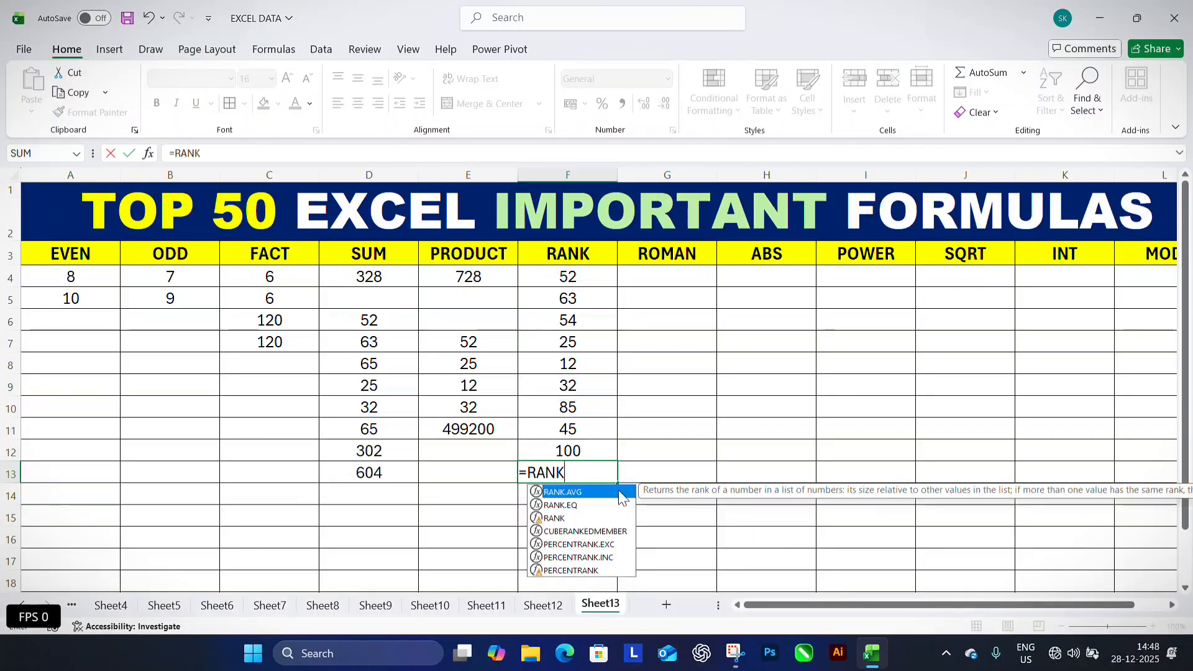
key(Down)
key(Down)
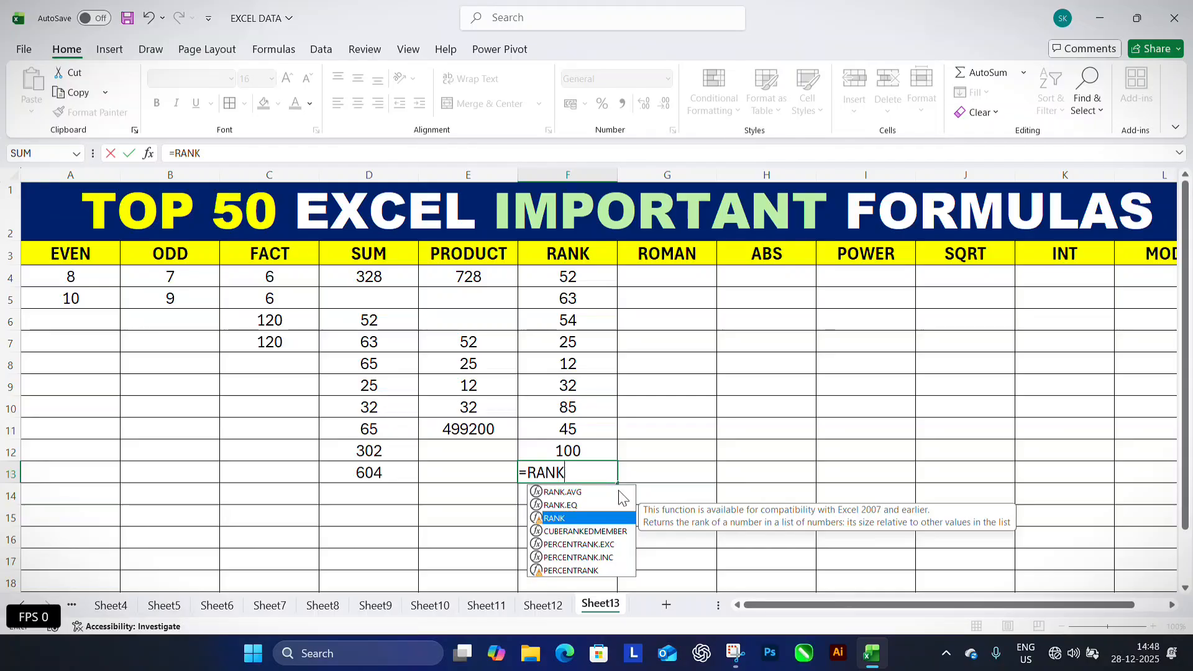
key(Tab)
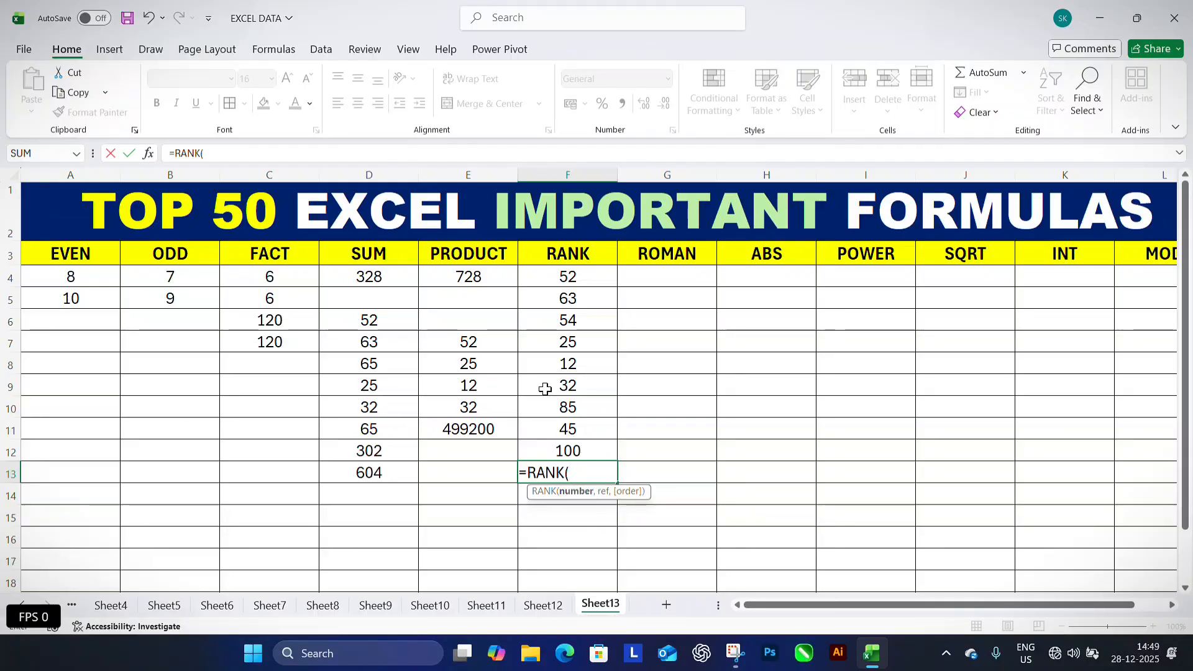
click(568, 388)
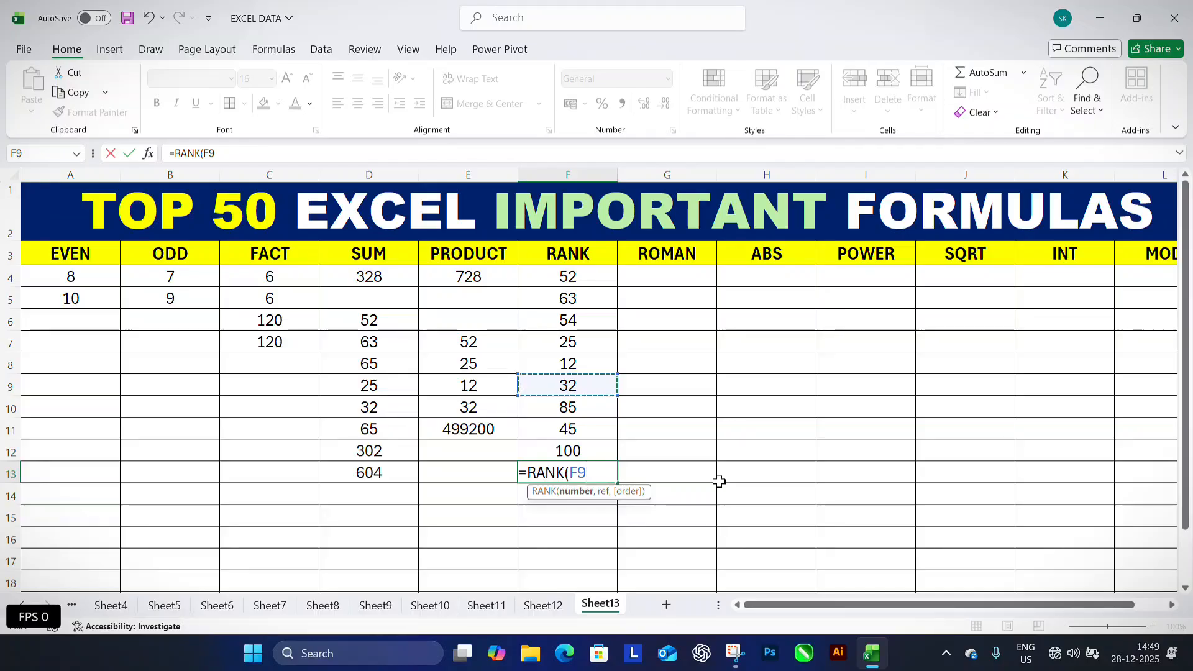
text(,)
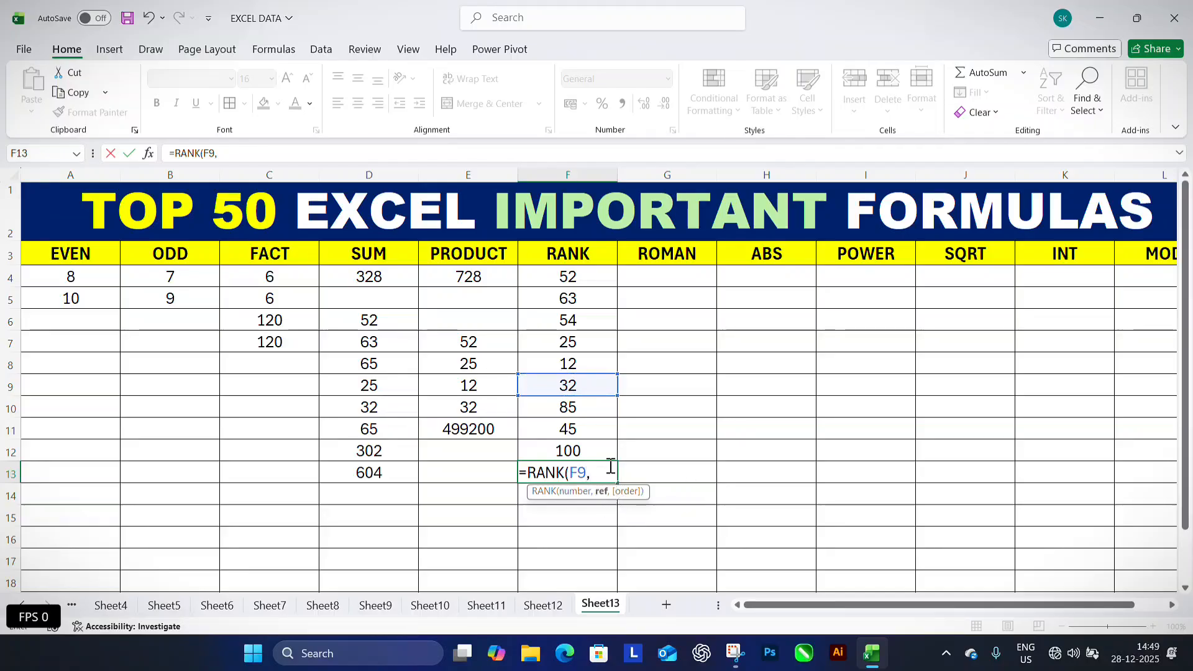
drag(567, 277, 592, 441)
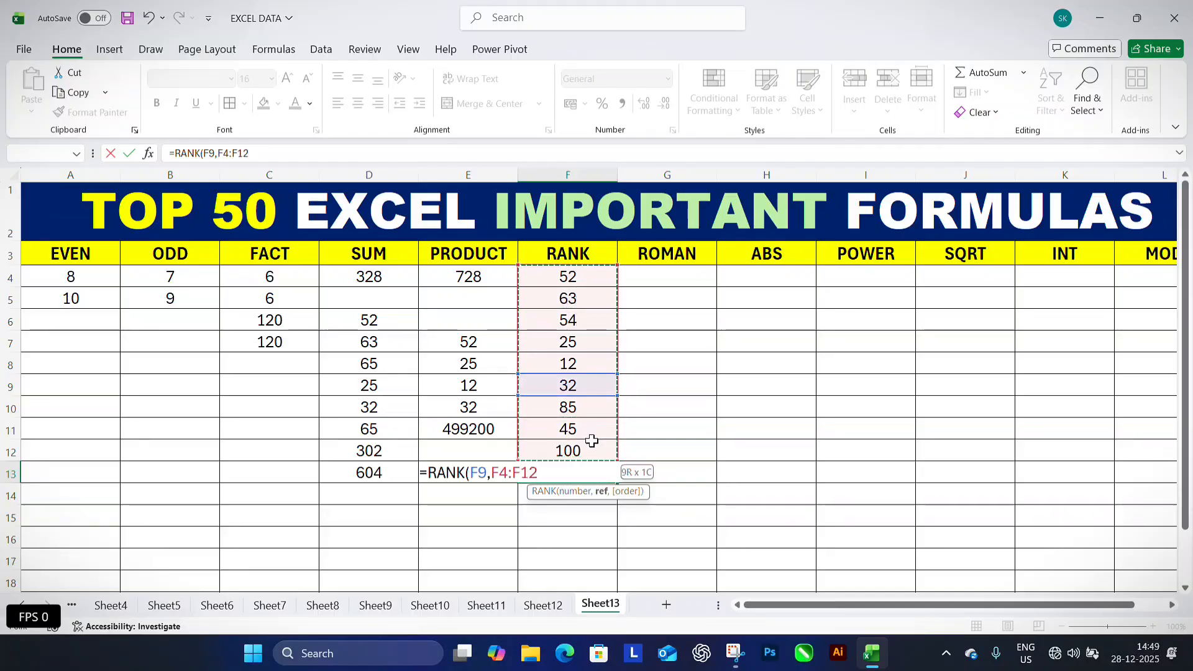
key(Return)
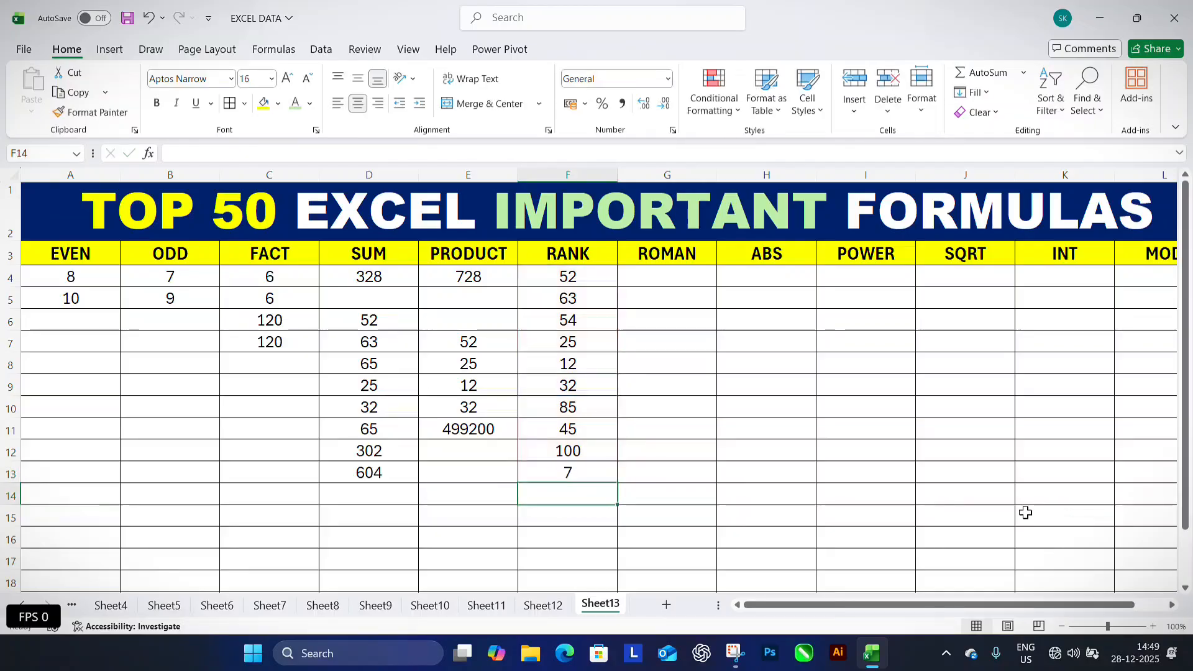
click(581, 474)
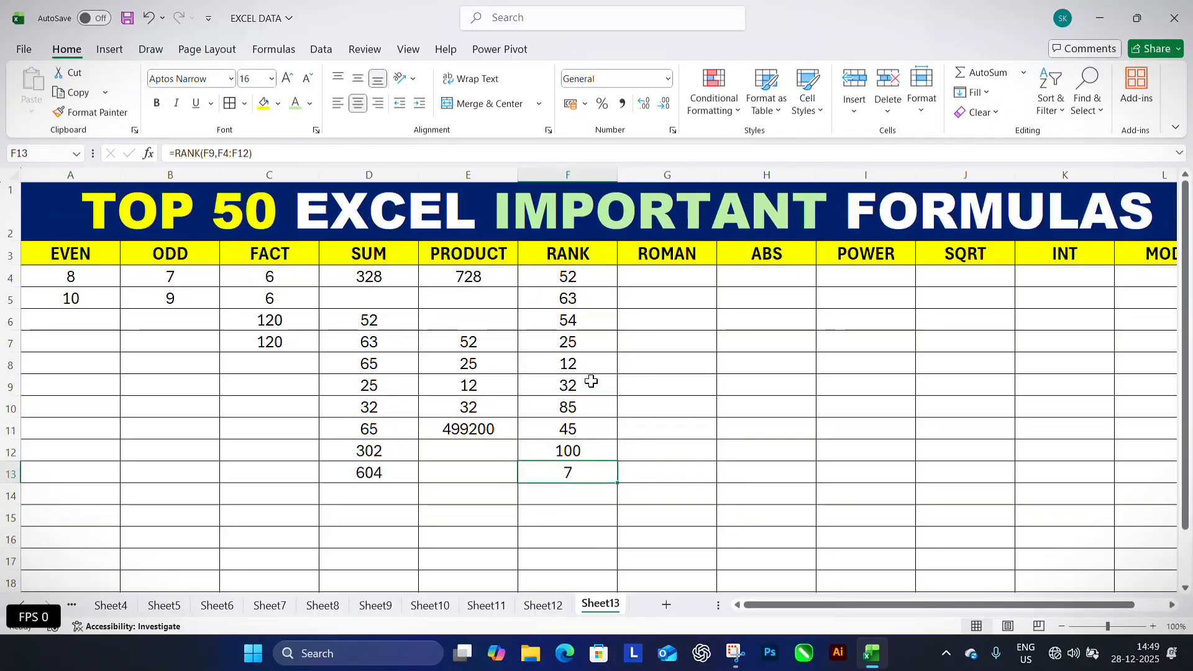
Enter =ROMAN(F4) in cell G4 of the ROMAN column
click(681, 278)
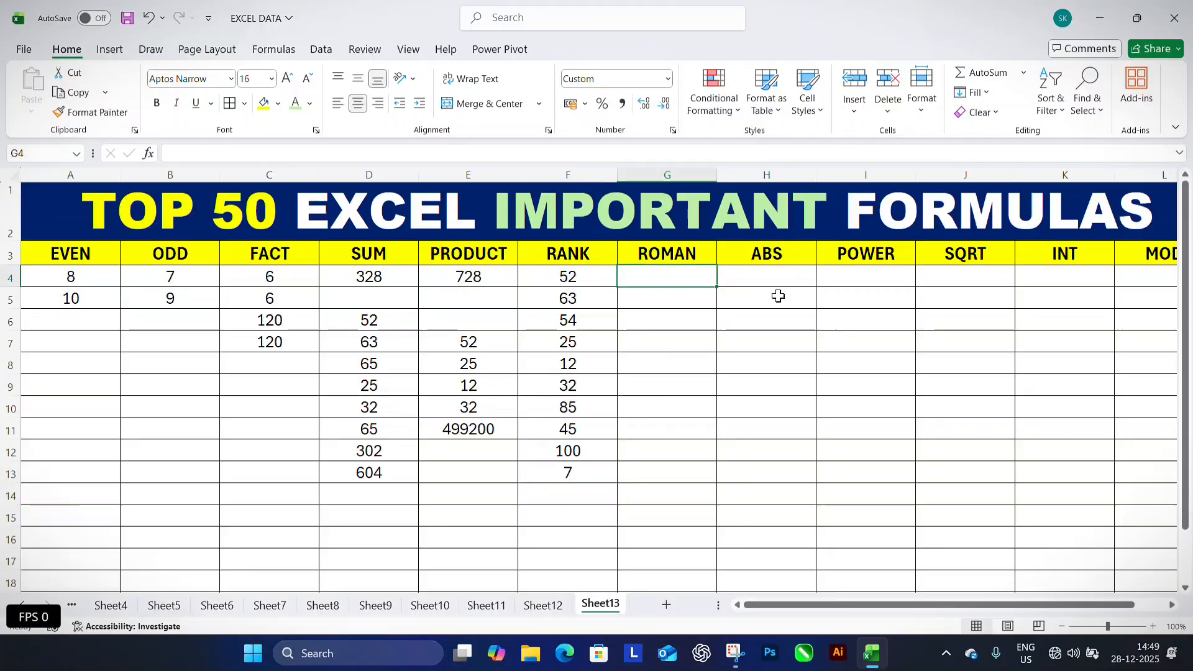
text(=)
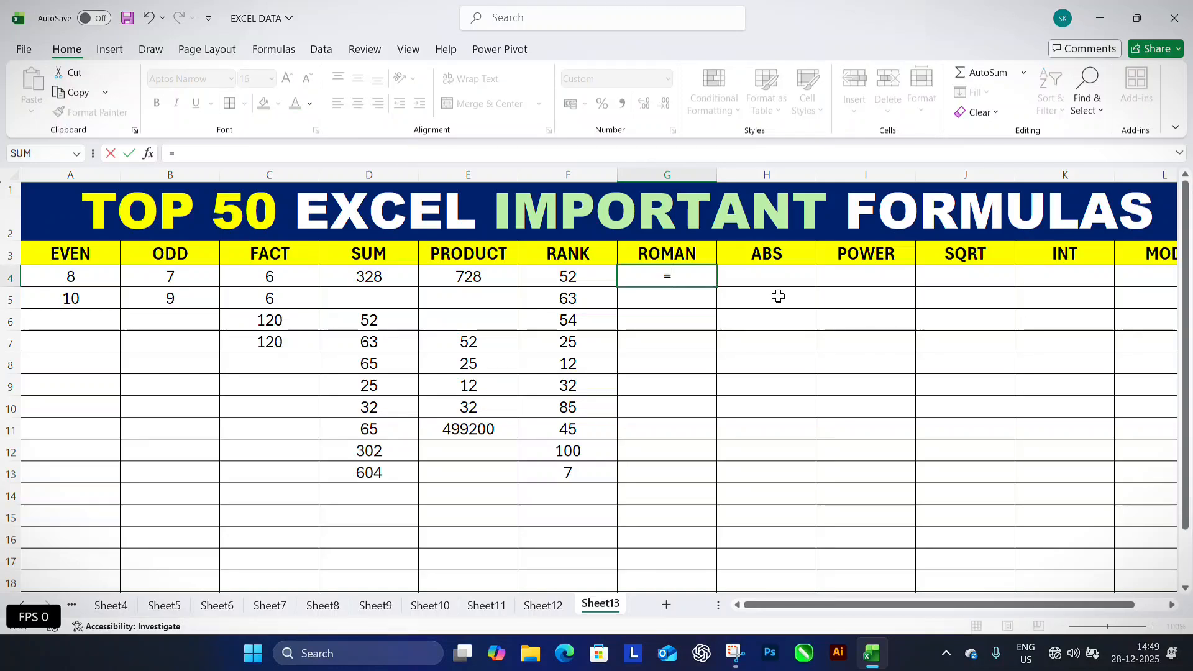
text(ROMAN()
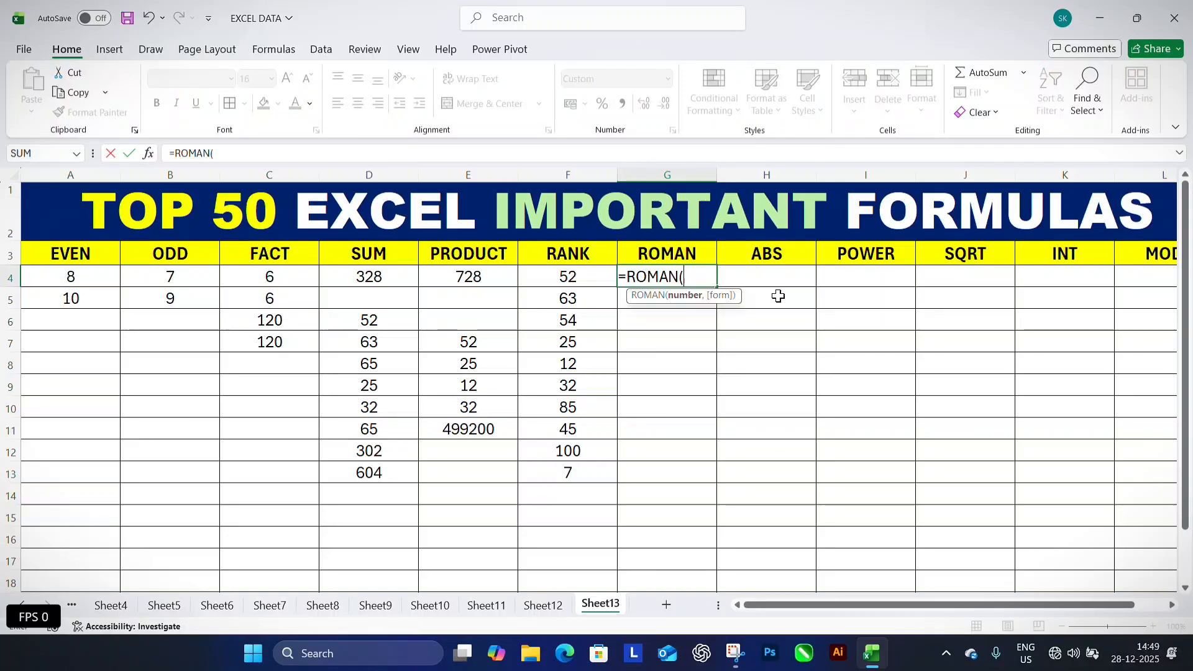
click(566, 277)
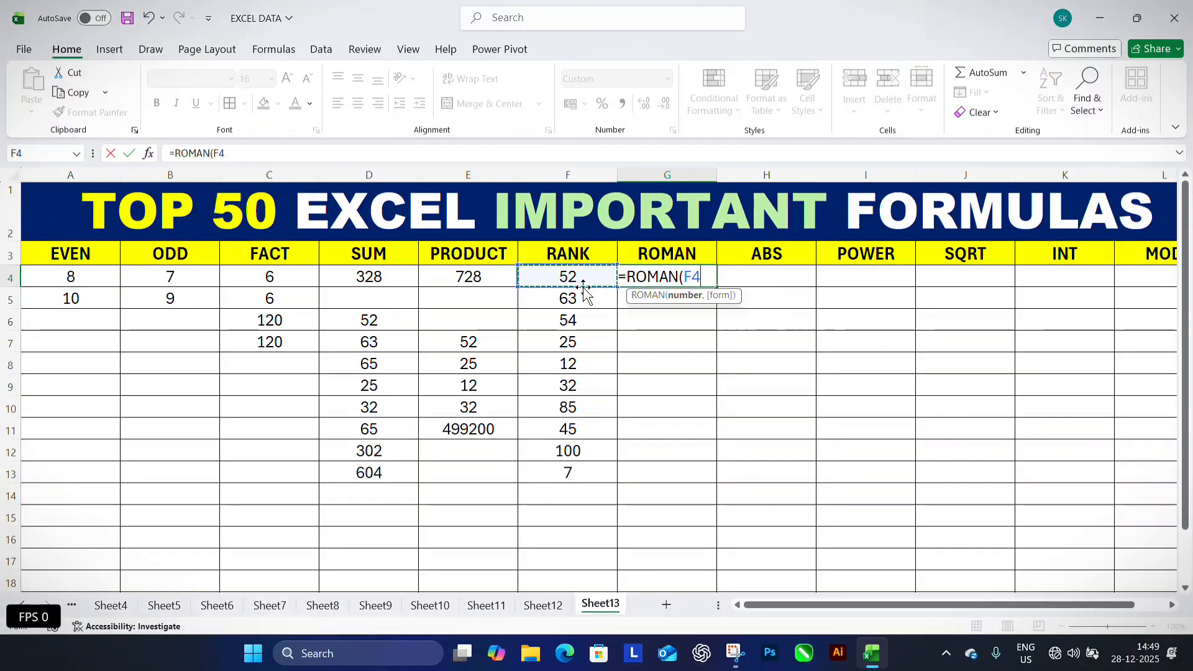
key(Return)
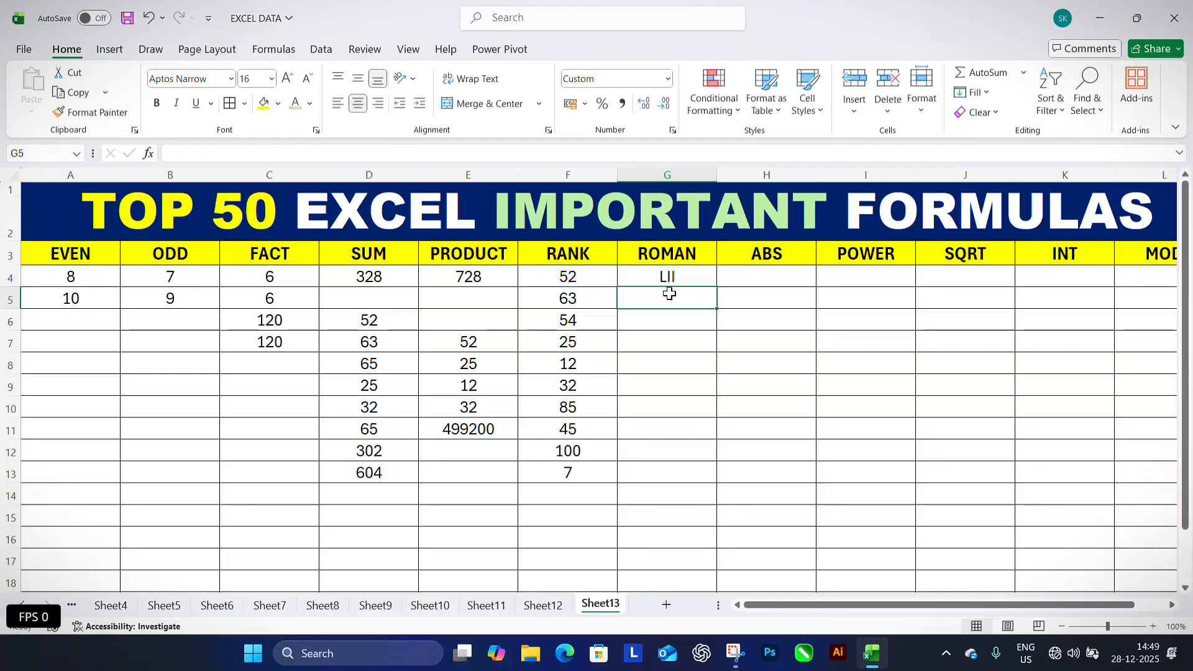
Fill the ROMAN formula from G4 down to cell G13
click(708, 281)
drag(718, 290, 709, 472)
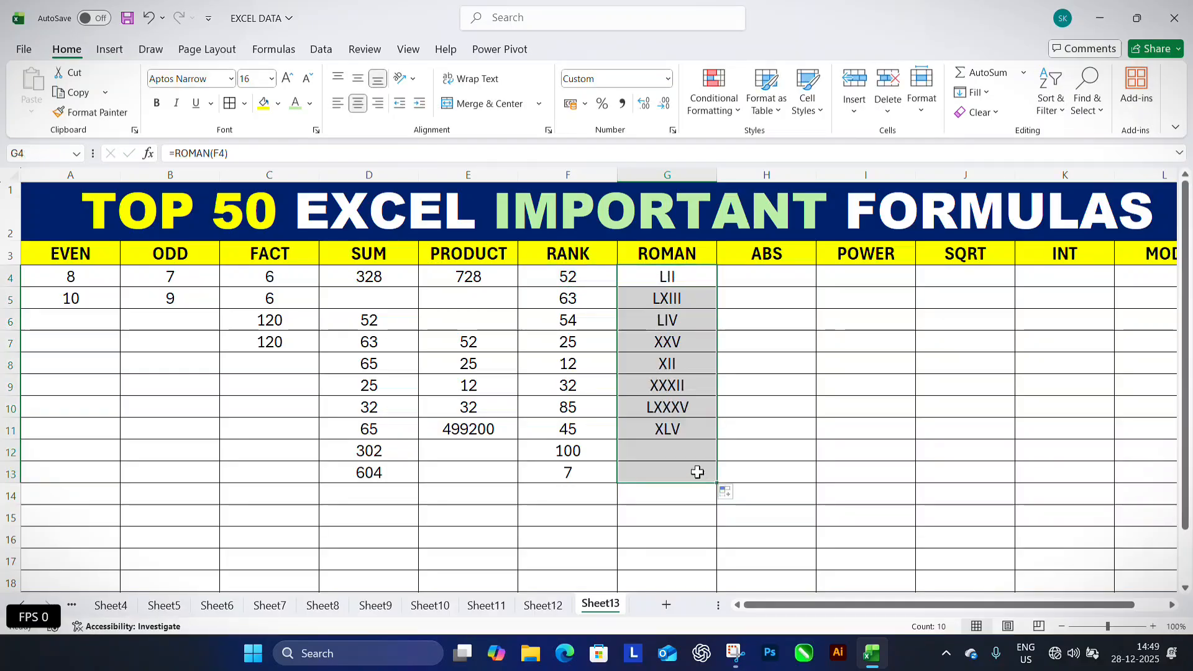
click(677, 463)
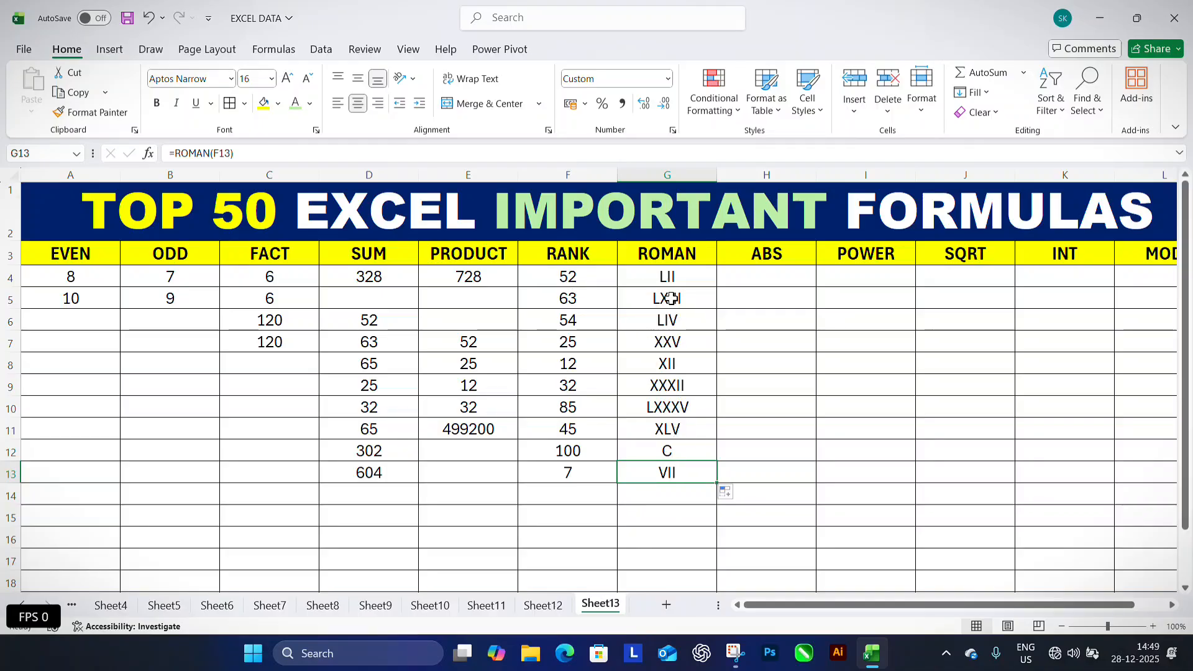
Enter =ABS(-85), =ABS(-78) and =ABS(85) in cells H4, H5 and H6 of the ABS column
click(768, 277)
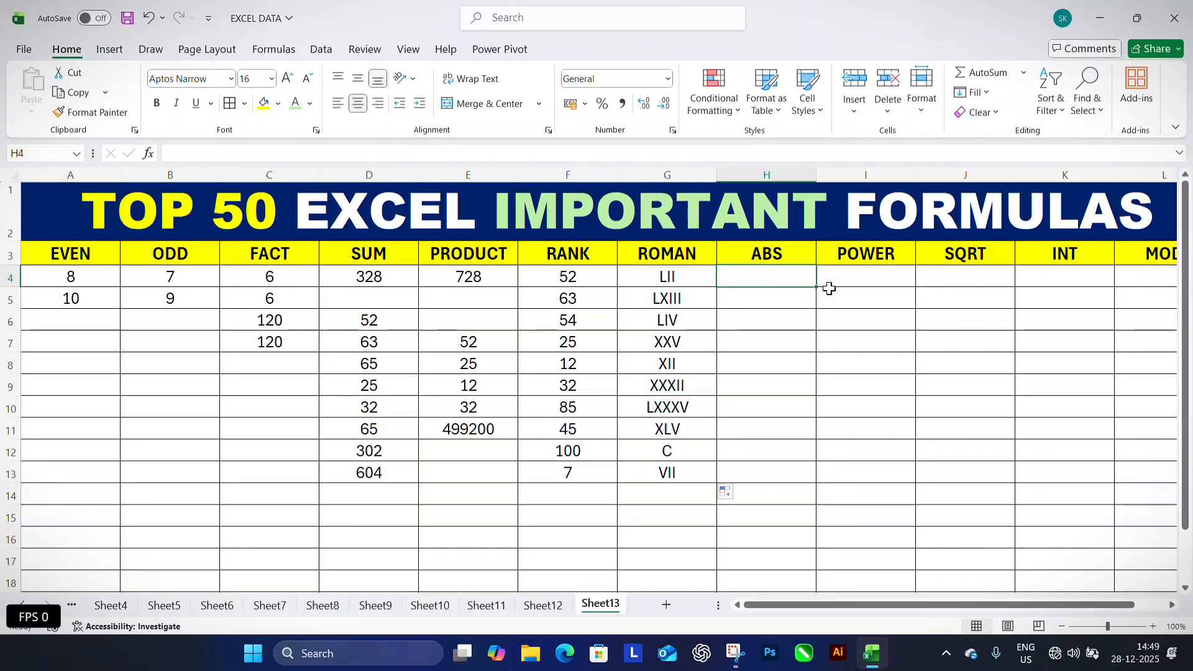
text(=ABS()
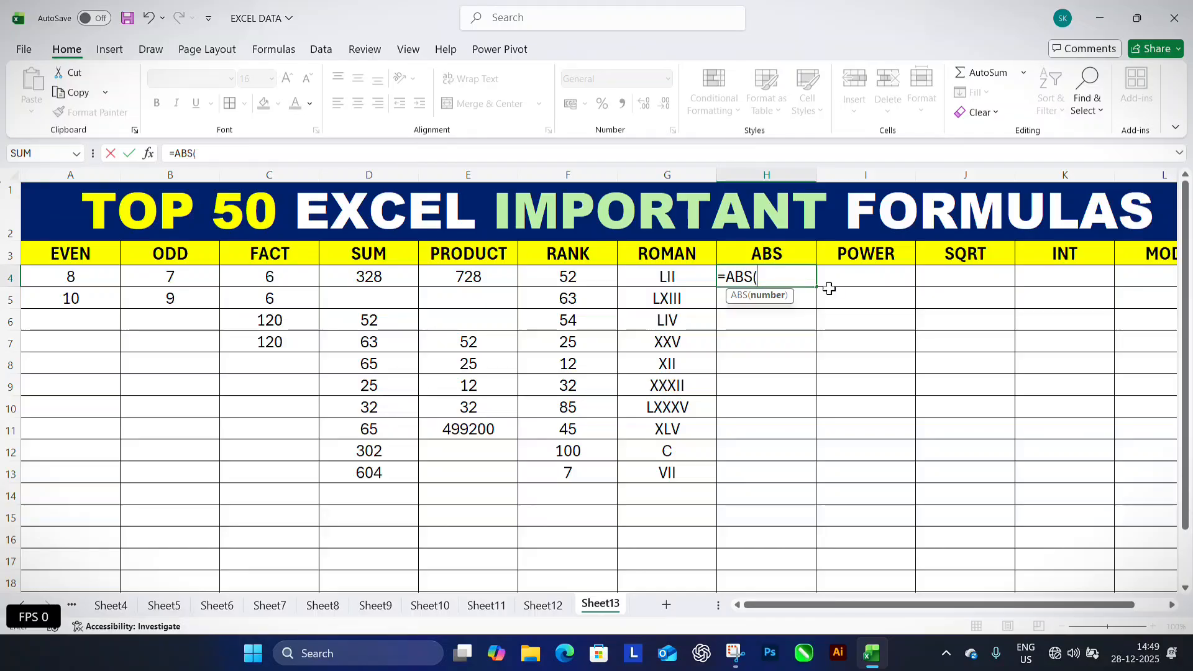
text(-85)
key(Return)
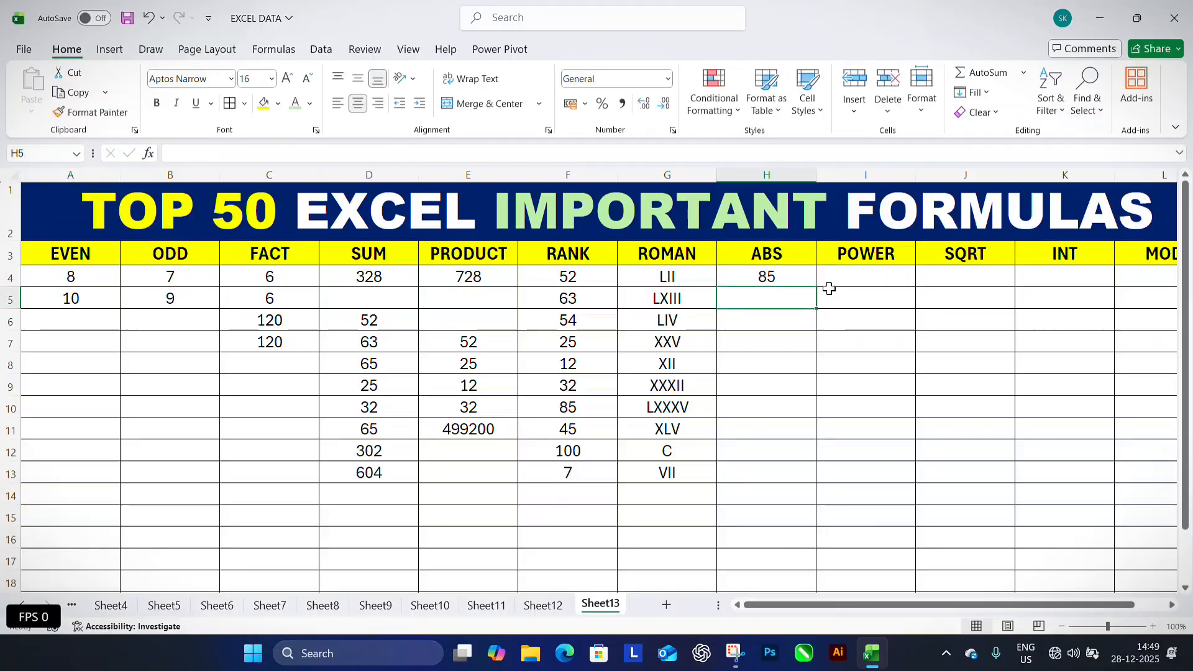
text(=ABS()
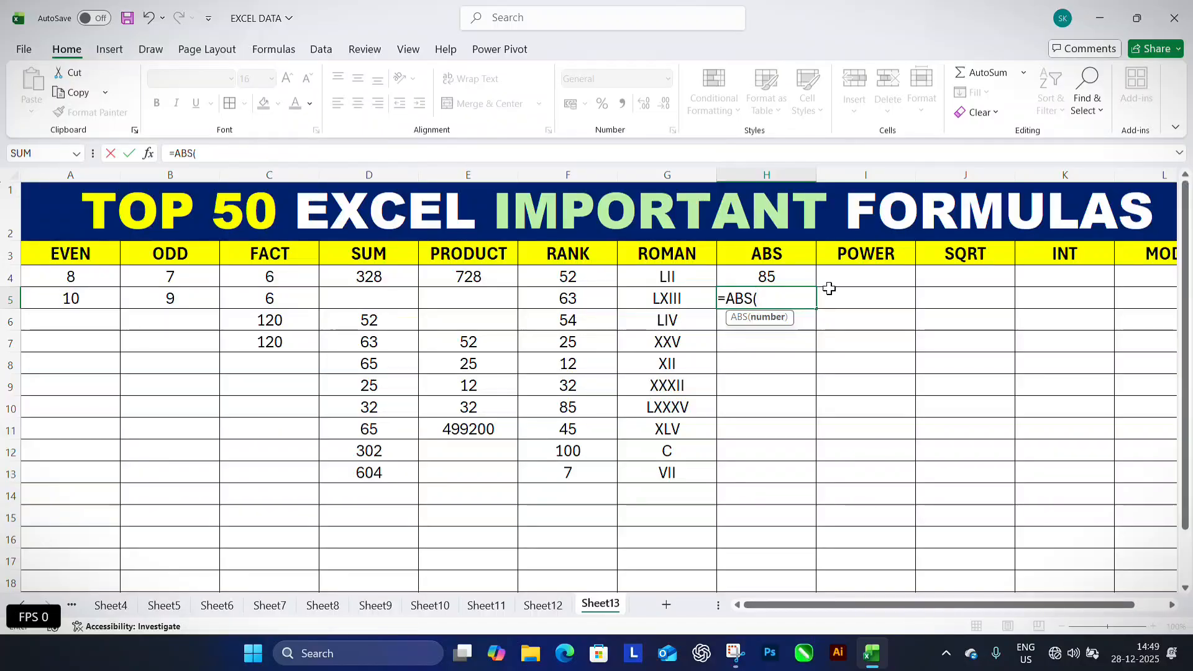
text(-78)
key(Return)
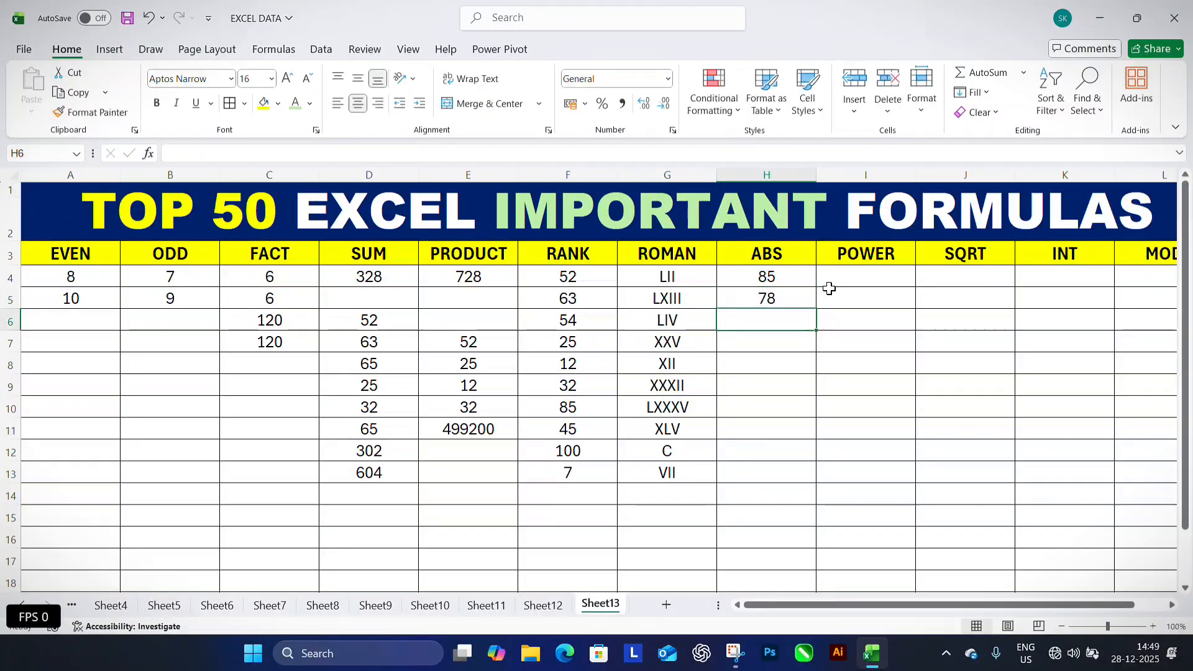
text(=ABS()
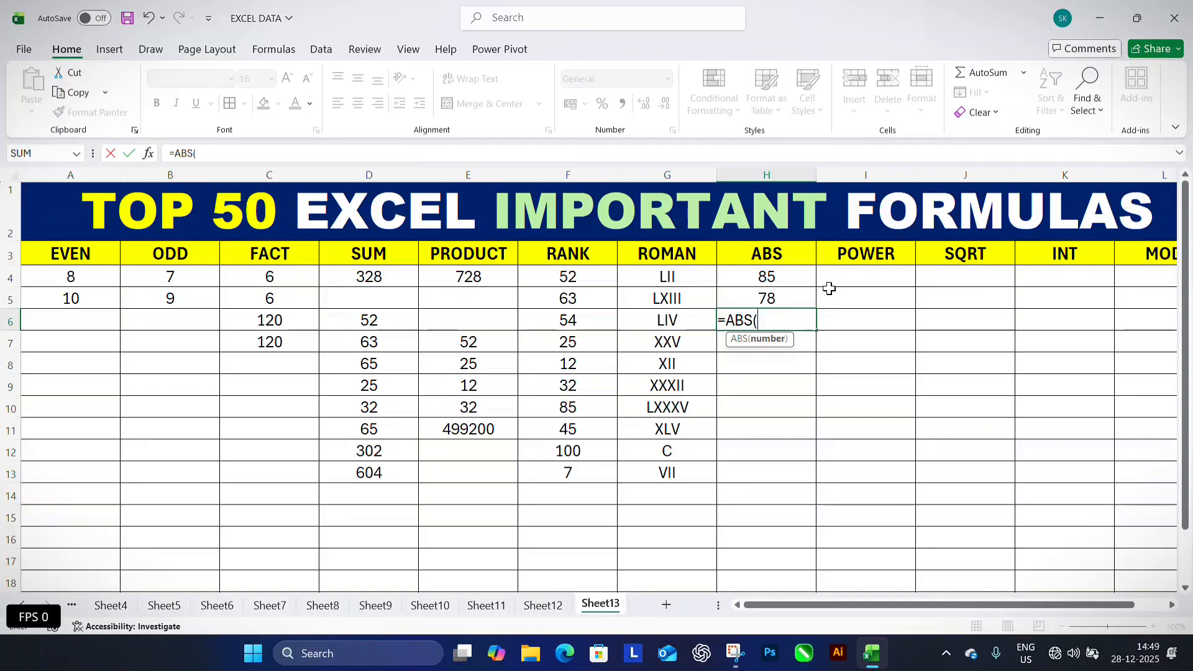
text(85)
key(Return)
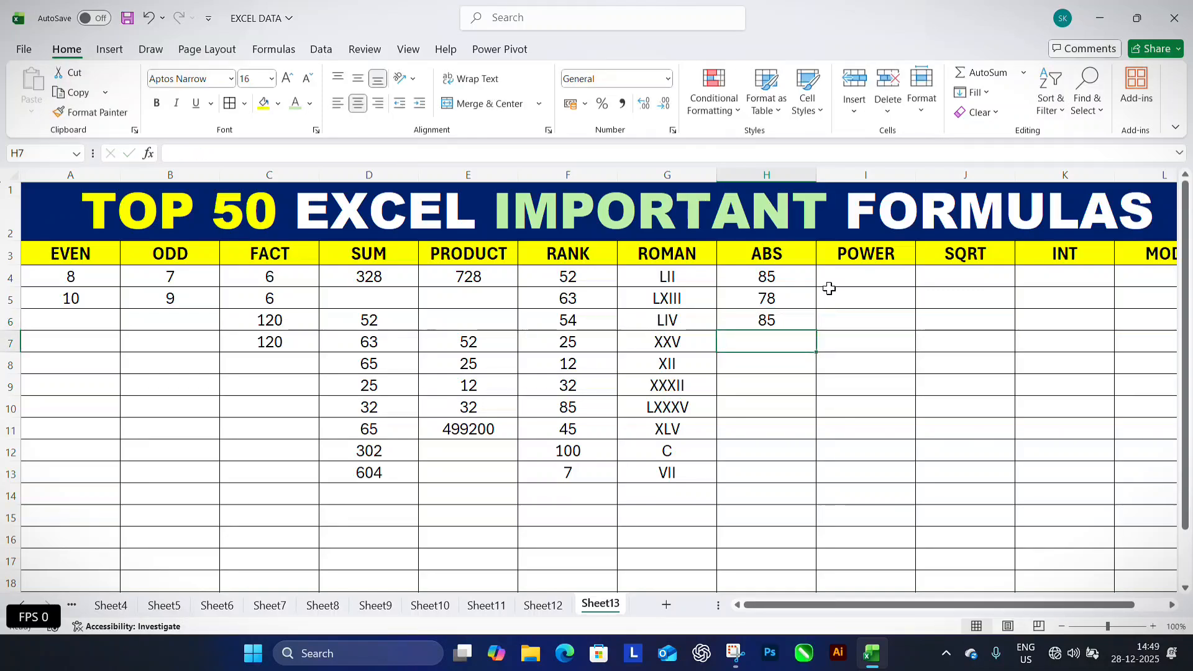
Enter =POWER(5,2) in cell I4 and =POWER(4,3) in cell I5 of the POWER column
click(828, 278)
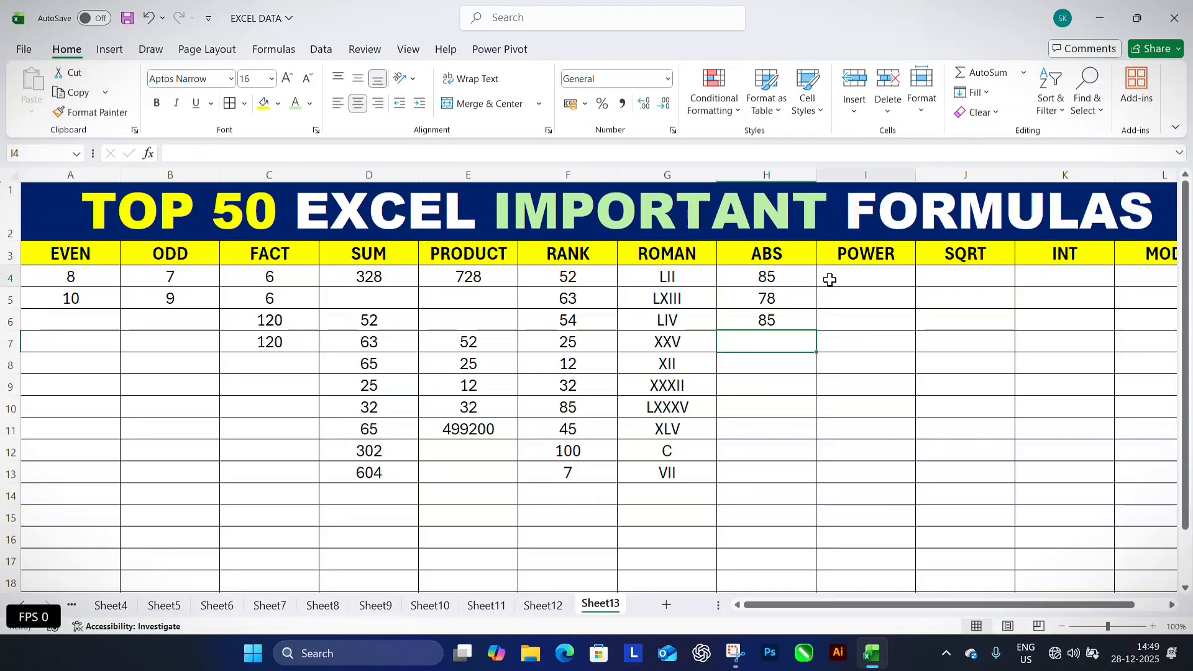
text(=PO)
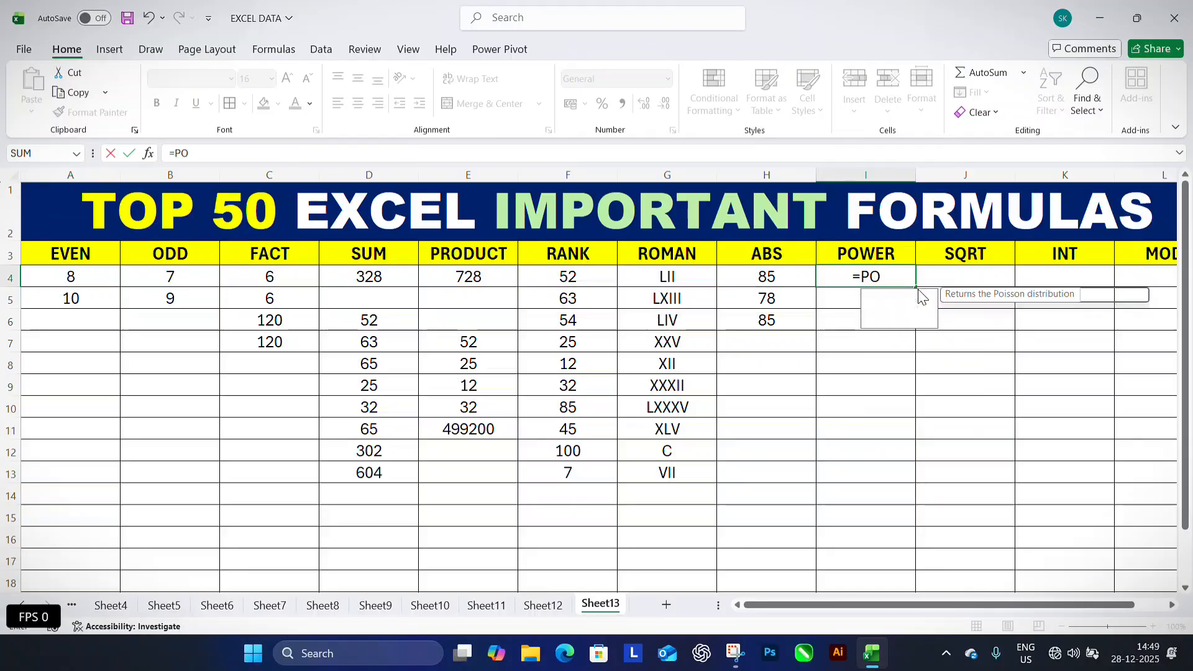
text(WER()
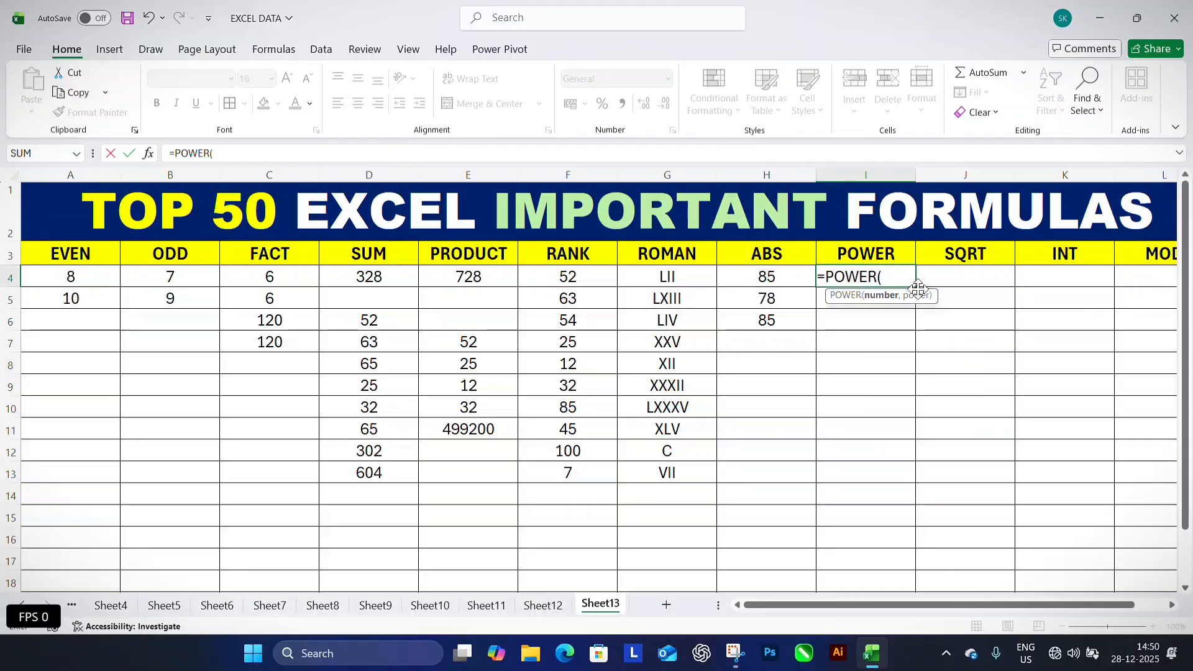
text(5,2)
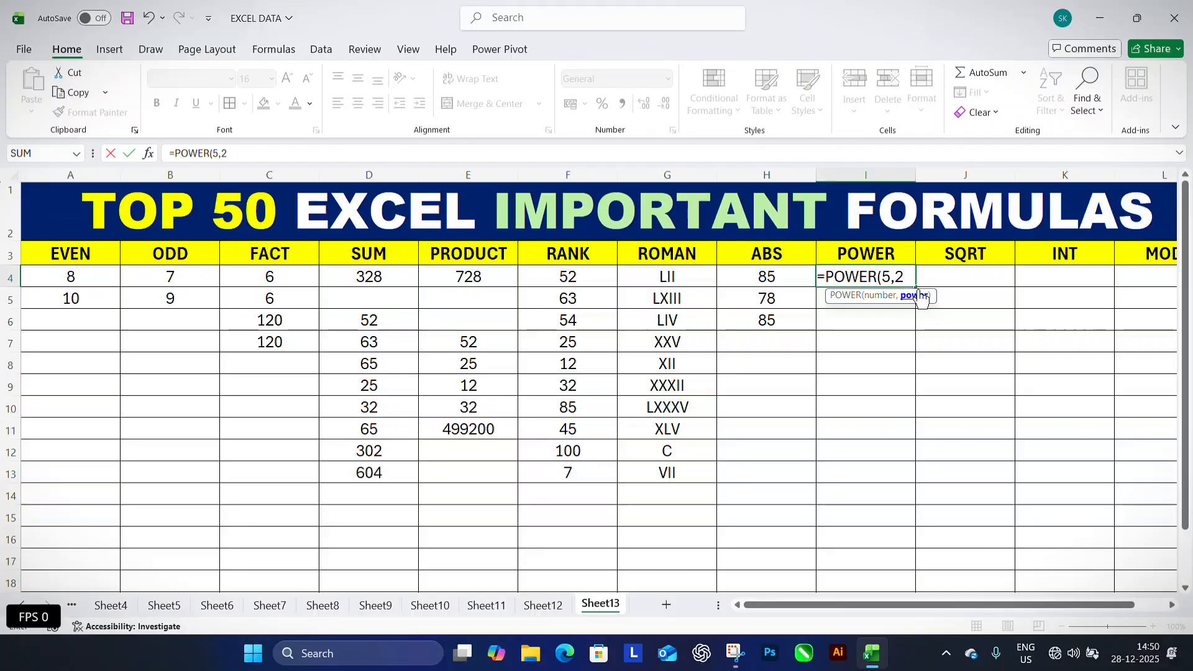
key(Return)
text(=POWER()
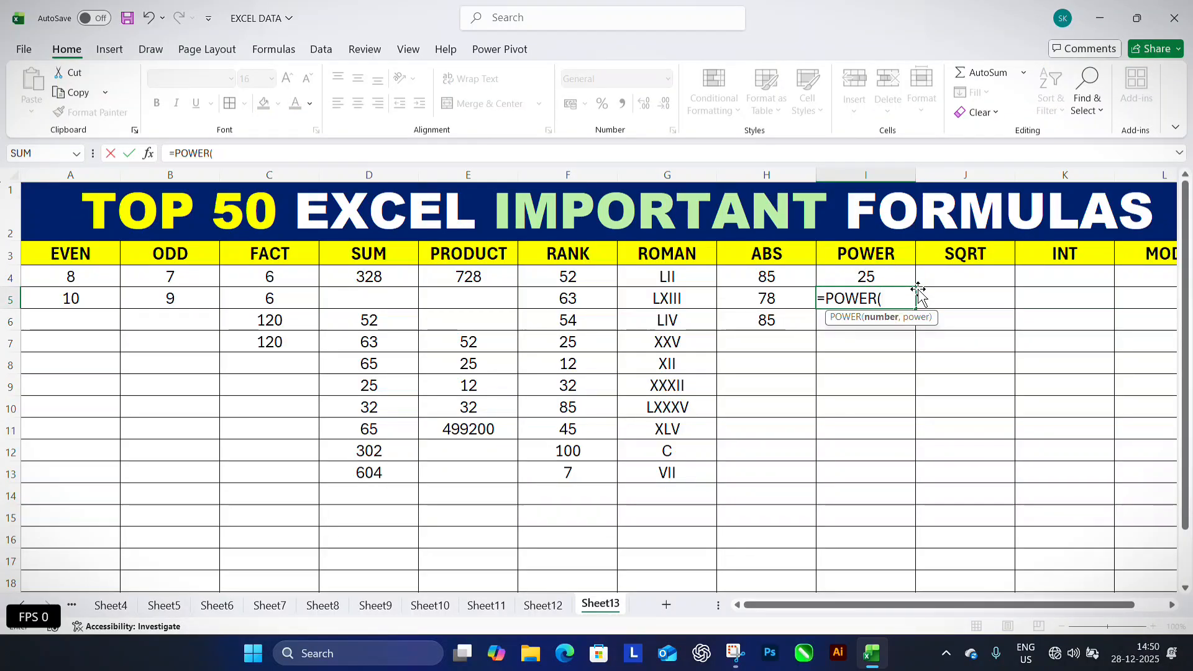
text(4,3)
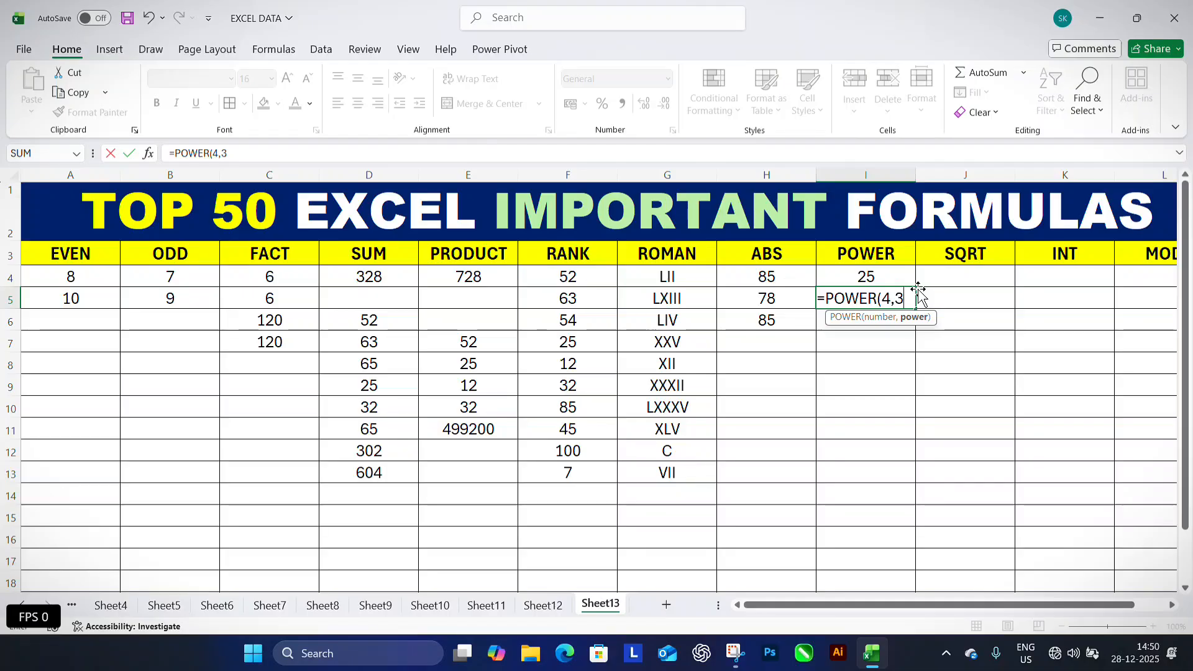
key(Return)
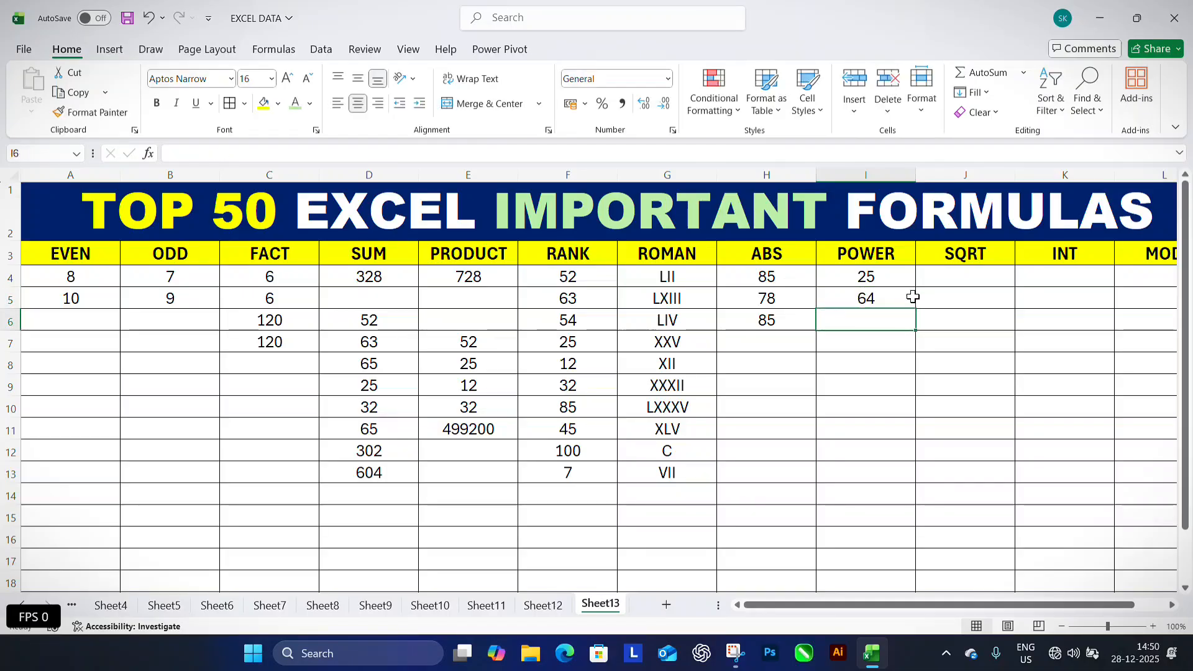
click(893, 301)
Enter =SQRT(36) in cell J4 and =SQRT(49) in cell J5 of the SQRT column
click(960, 280)
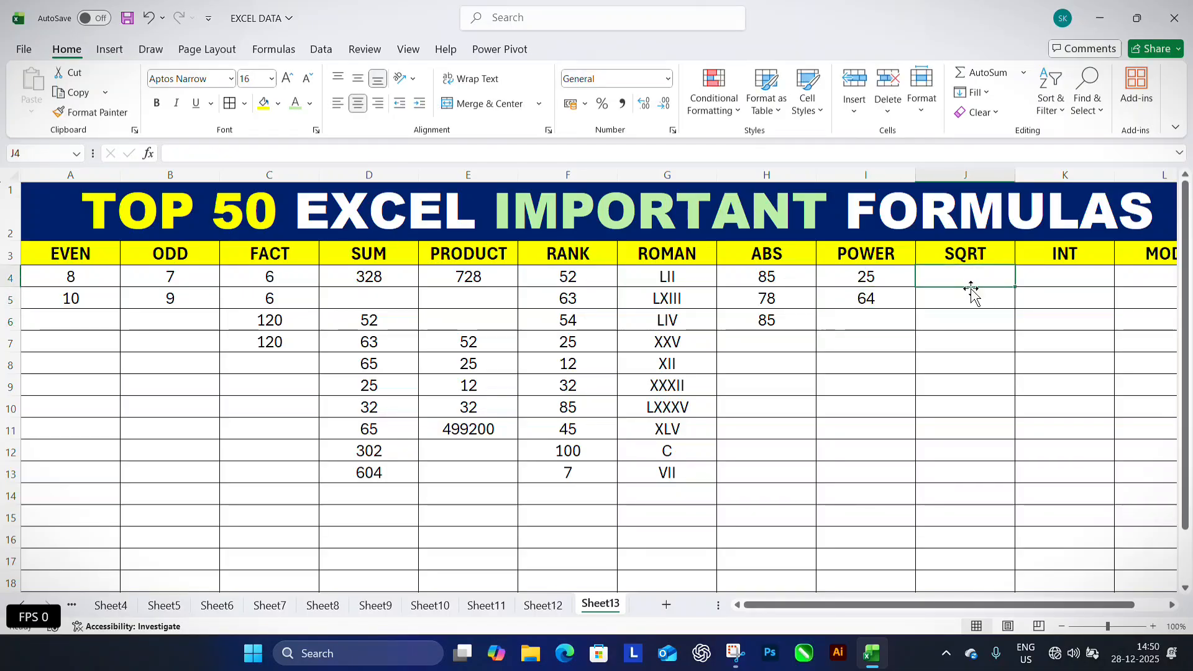
text(=SQRT()
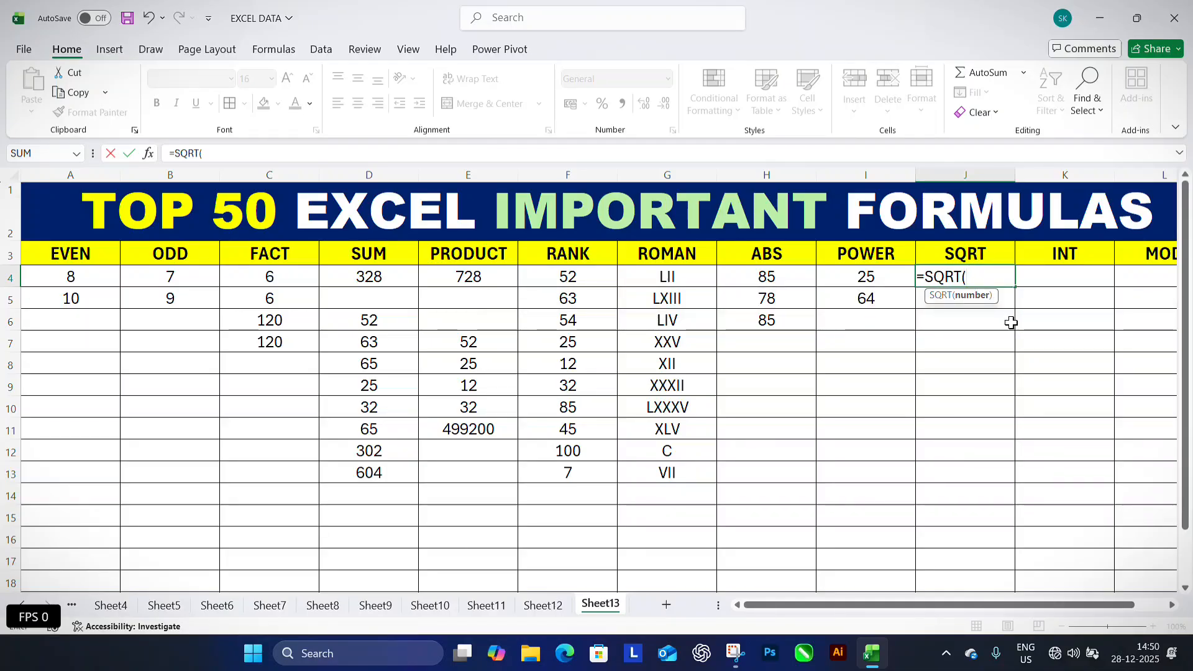
text(36)
key(Return)
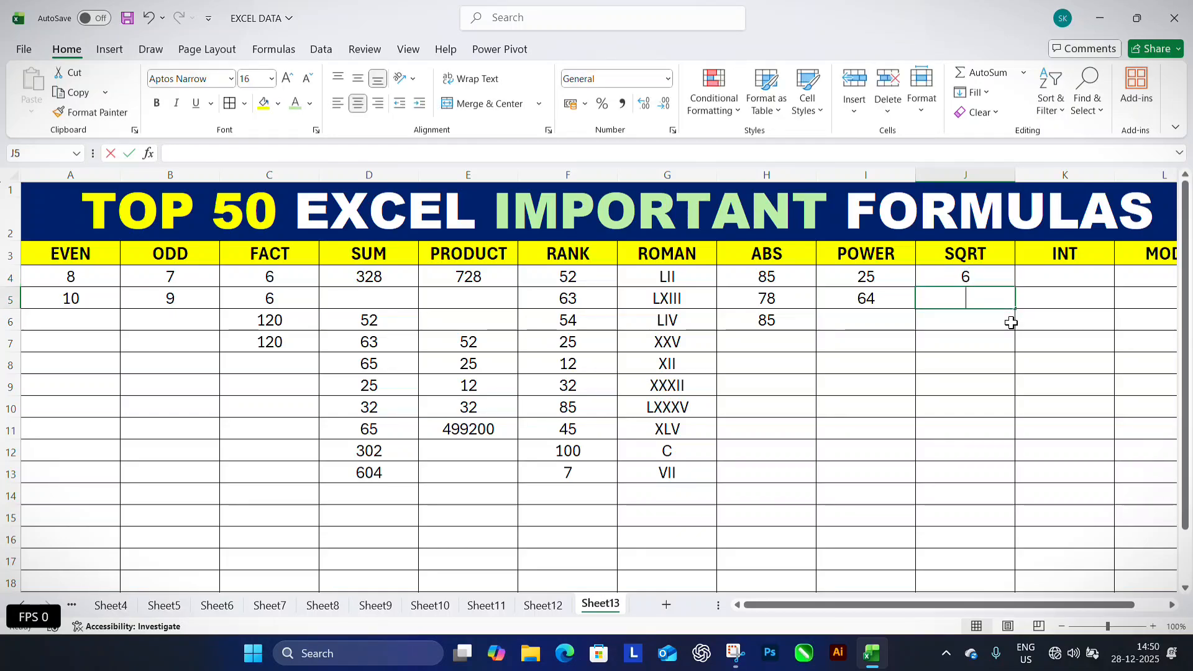
text(=SQRT()
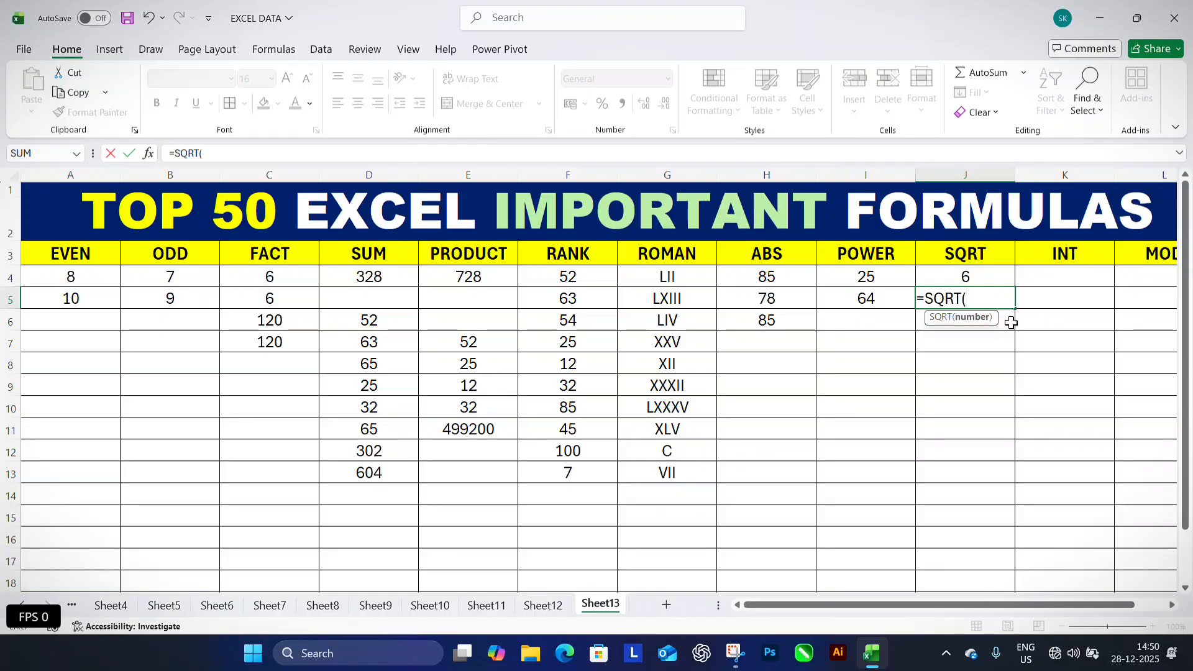
text(49)
key(Return)
Enter =SQRT(64) in cell J6 and =SQRT(8569) in cell J7 of the SQRT column
text(=)
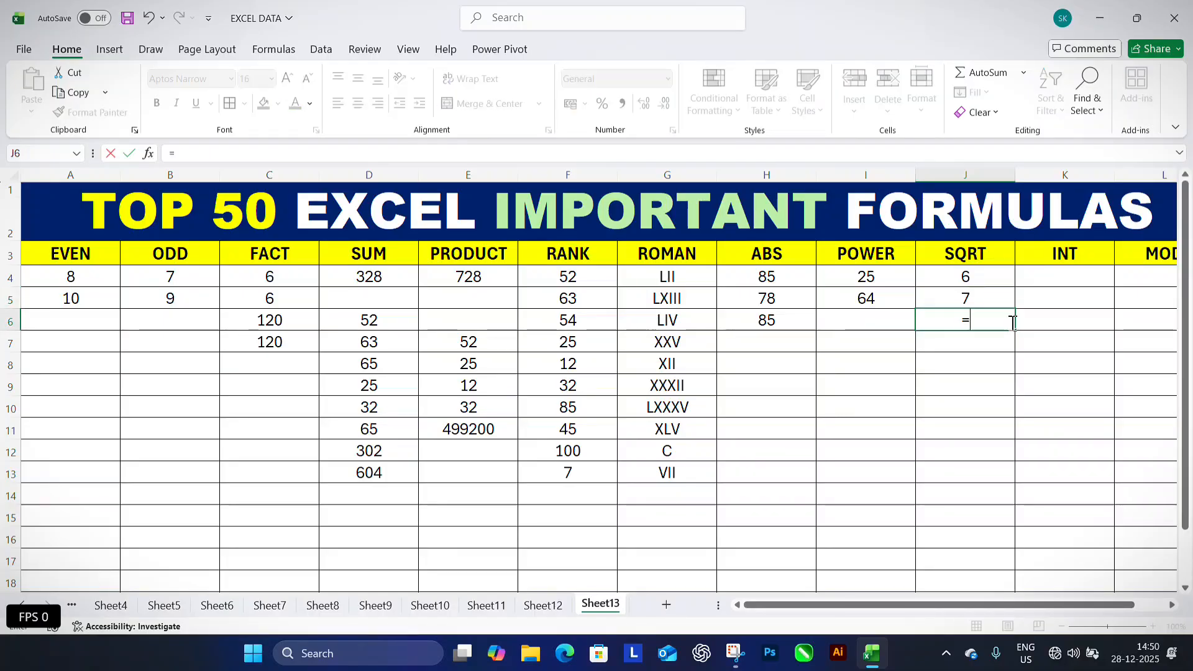
text(SQRT()
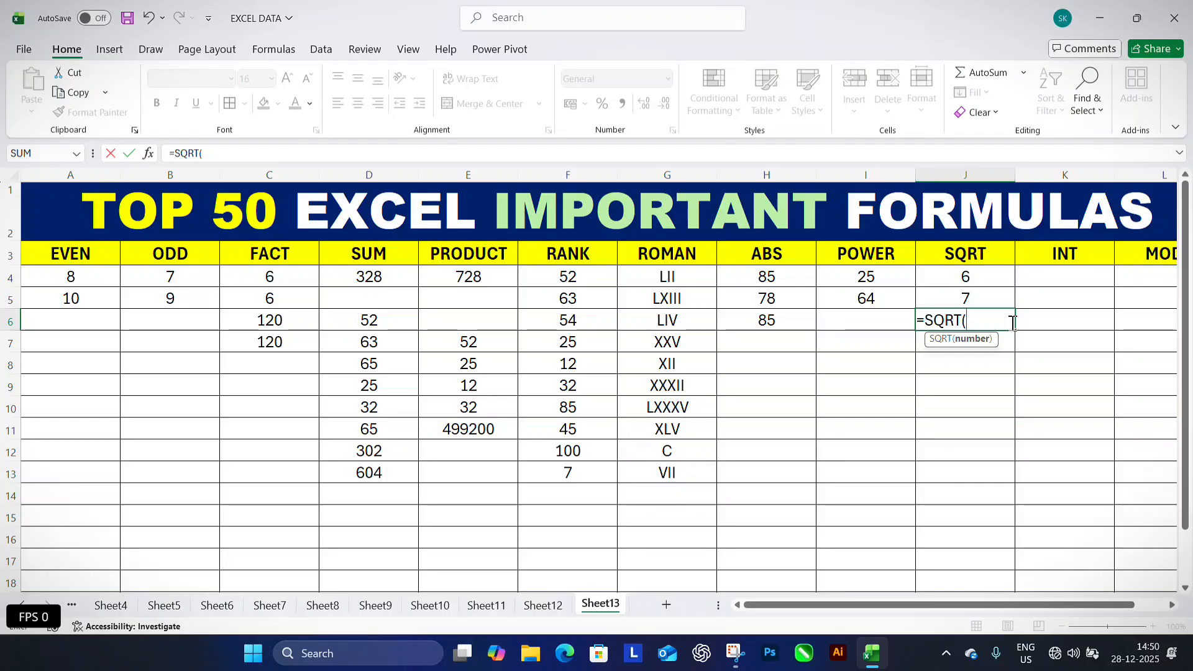
text(64)
key(Return)
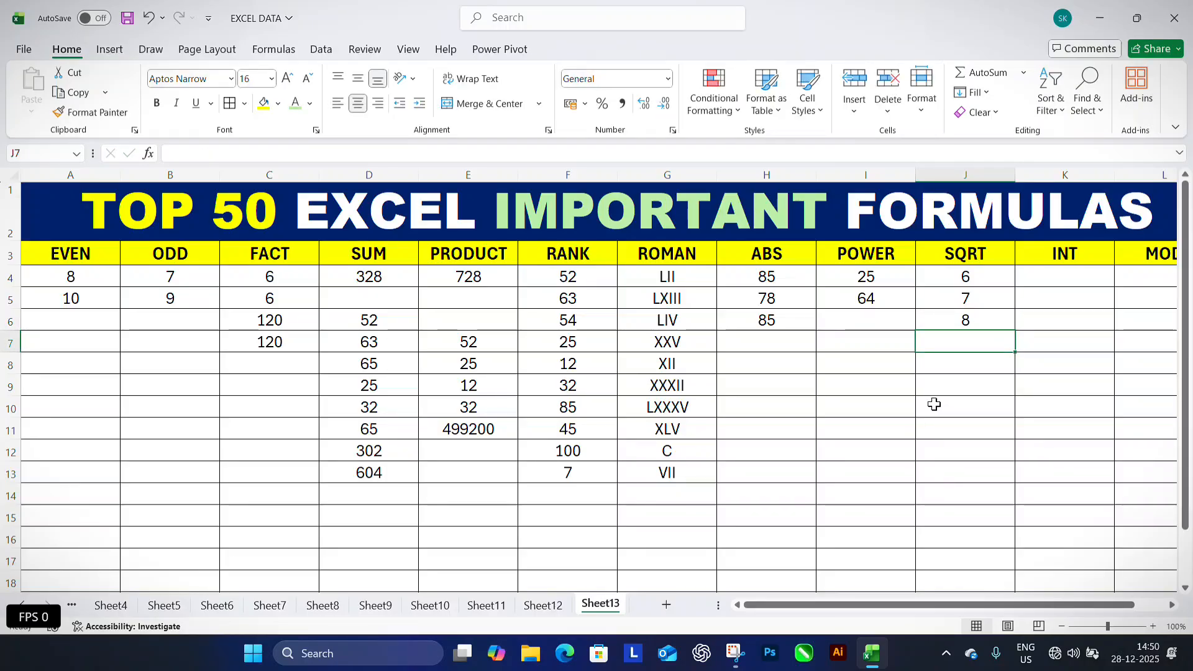
text(=SQRT()
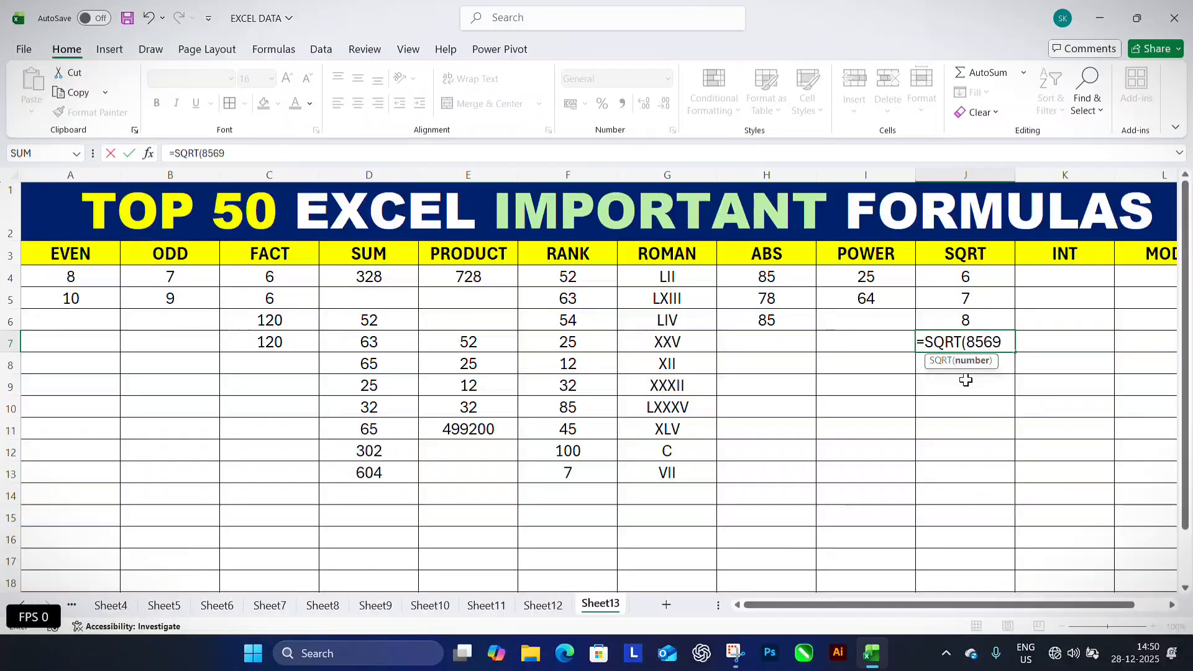
text(8569)
key(Return)
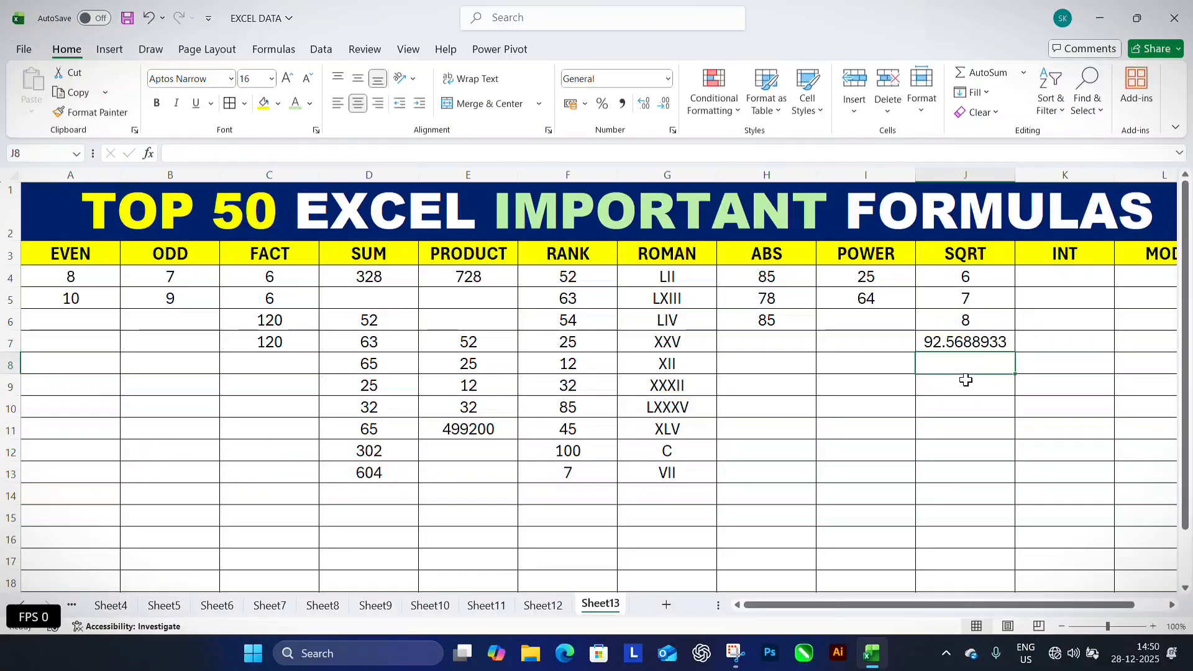
click(961, 346)
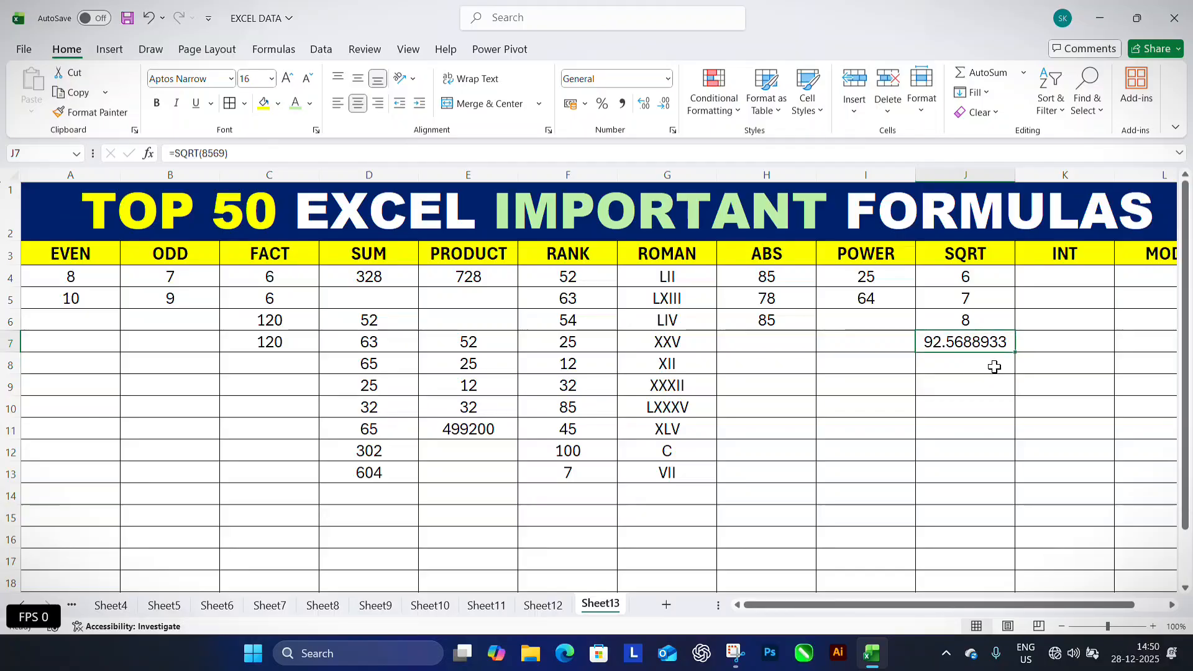
Enter =INT(74.56656565) in cell K4 and =INT(8556.565555) in cell K5 of the INT column
click(1081, 284)
scroll(1096, 286, down, 1)
text(=INT()
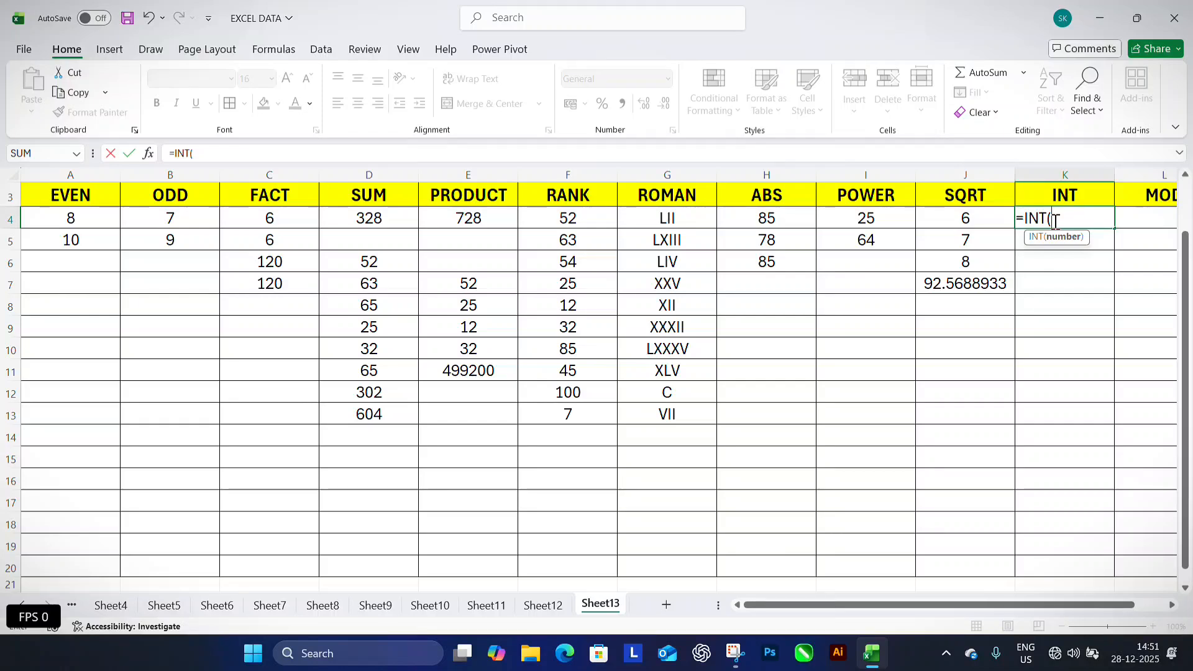
text(74.56656565)
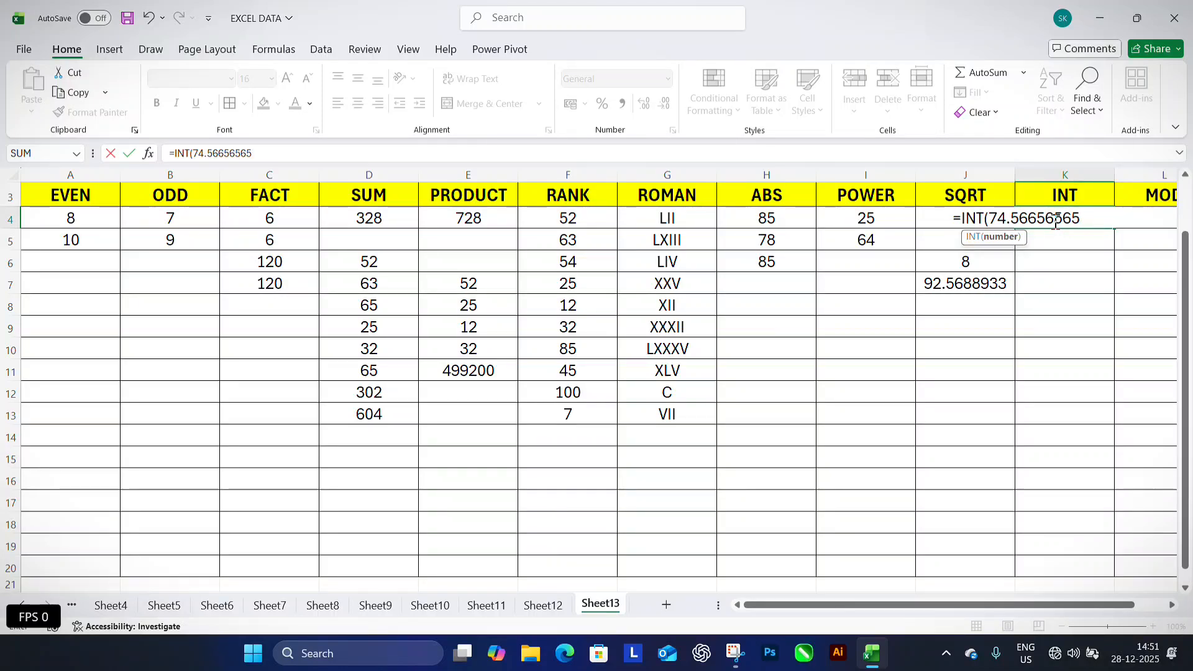
key(Return)
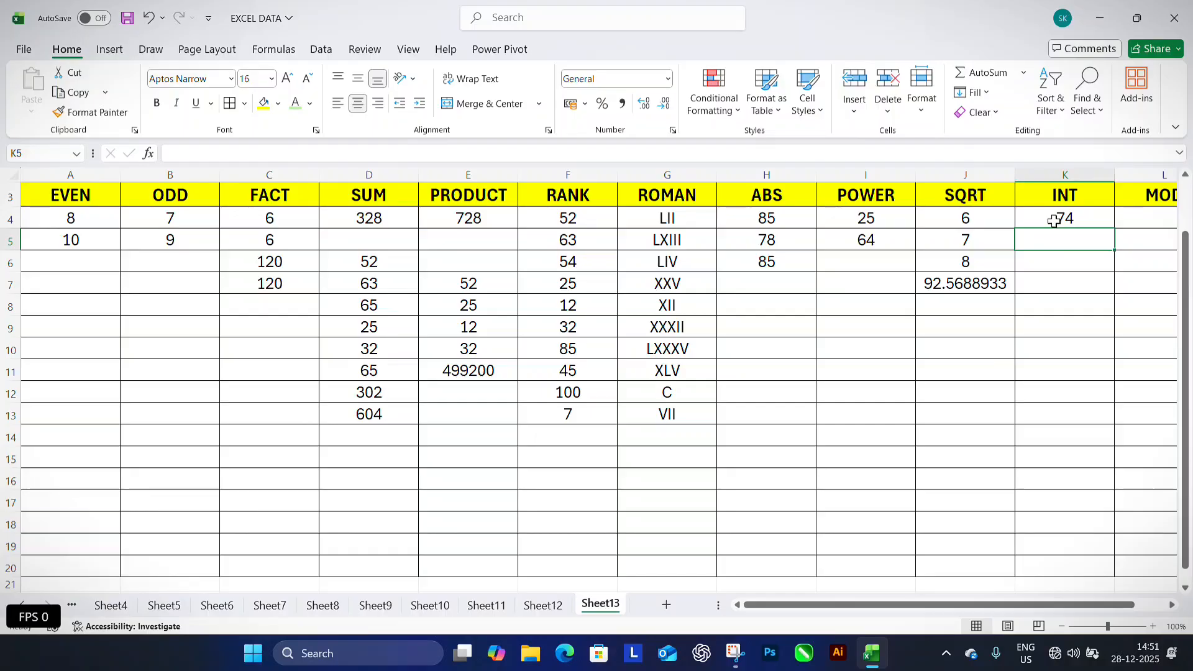
text(=INT()
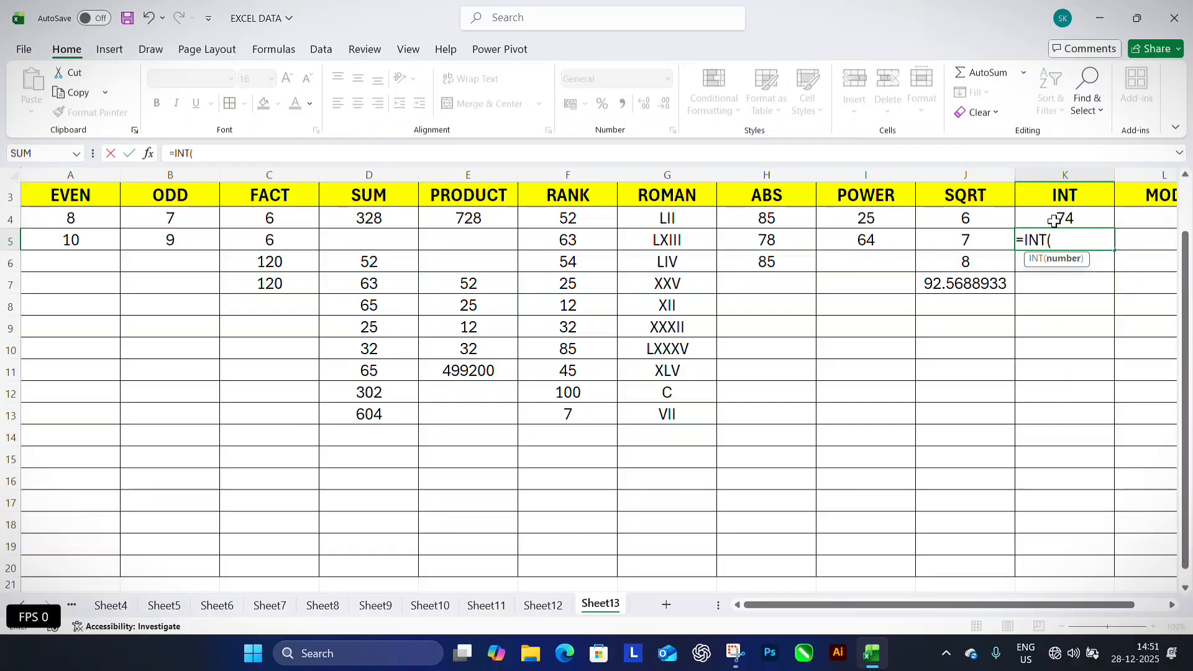
text(8556.565555)
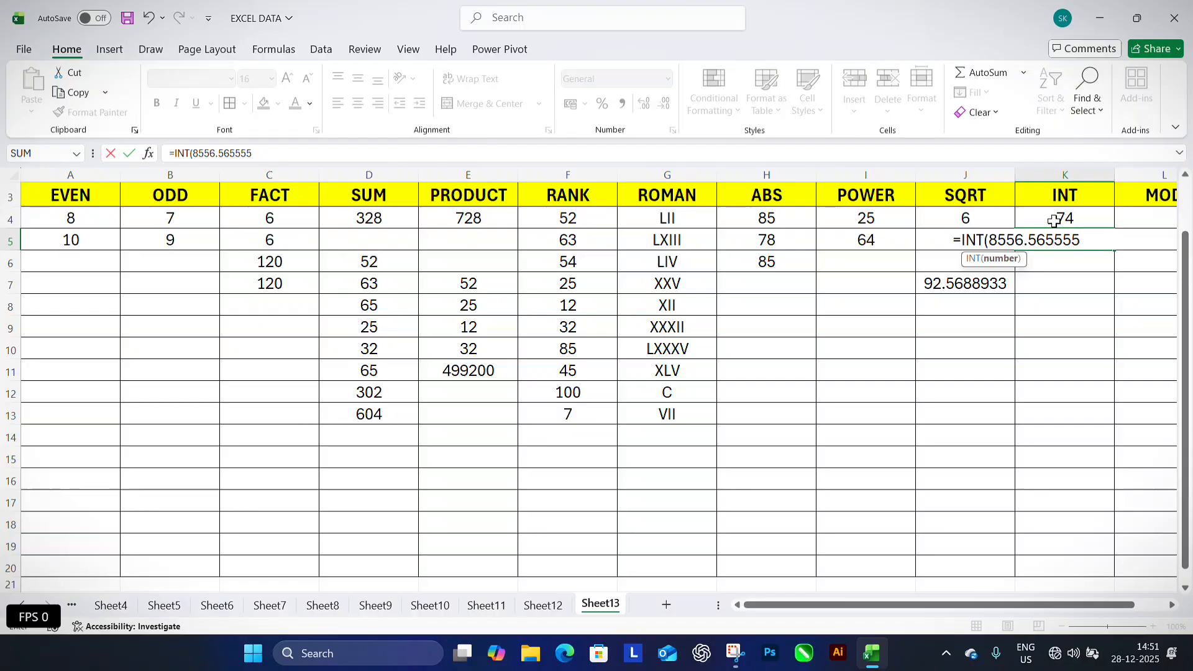
key(Return)
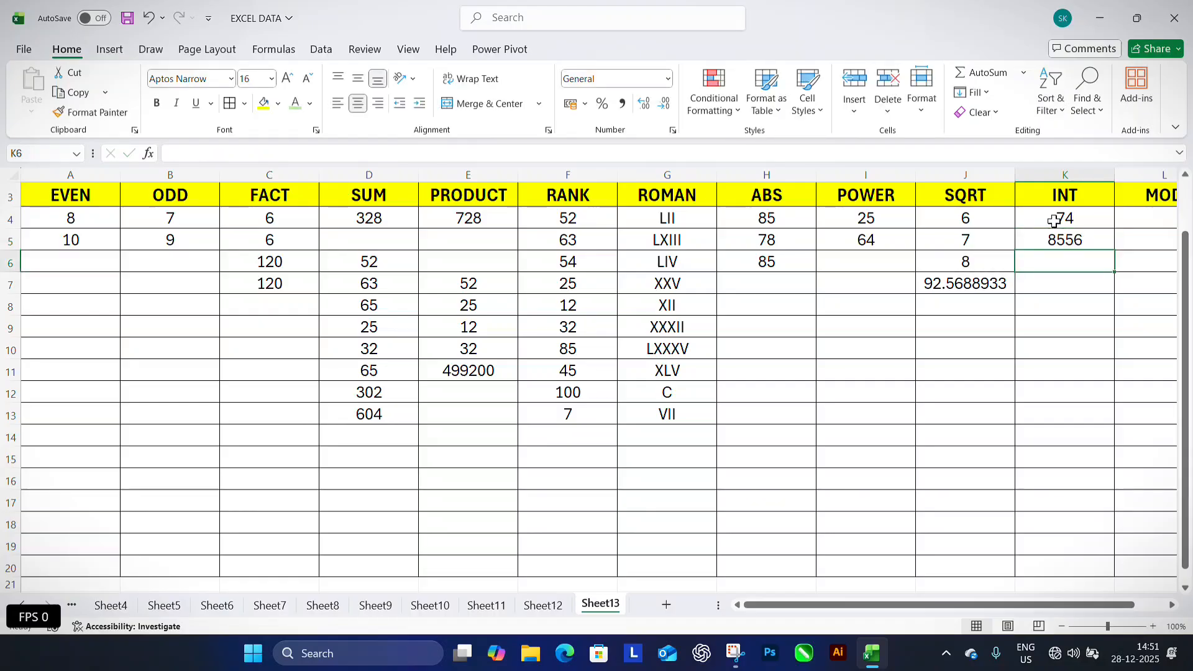
click(1081, 242)
click(1091, 217)
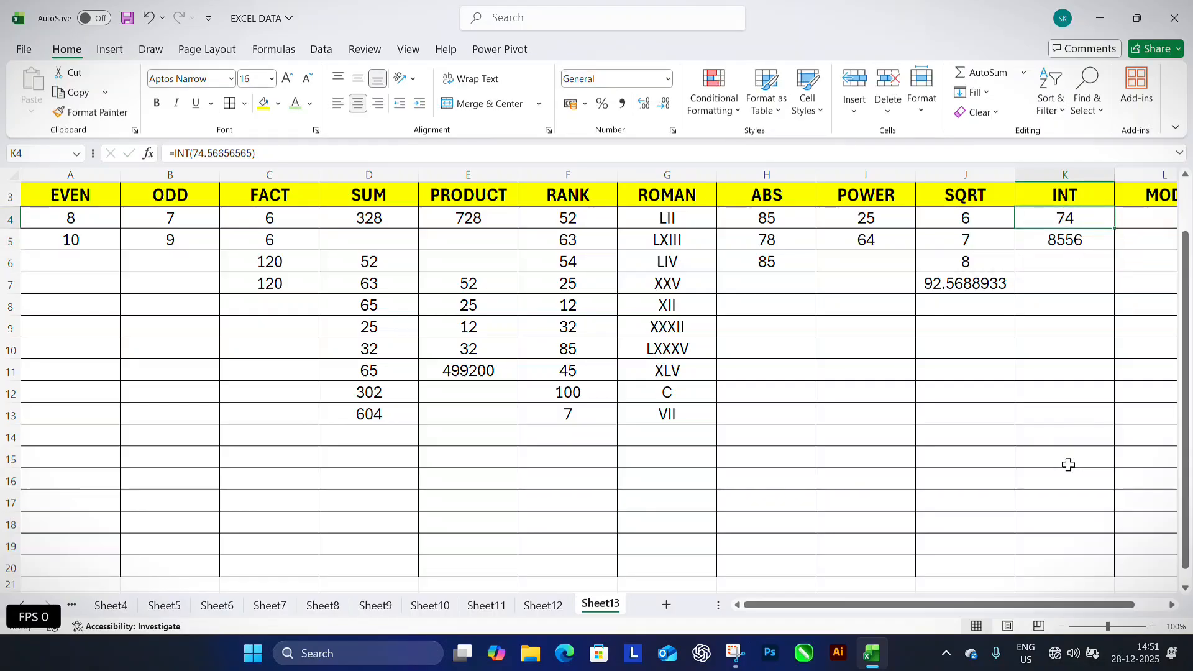
Enter =MOD(455,6) in cell L4 and =MOD(445,5) in cell L5 of the MOD column
drag(1068, 600, 1099, 600)
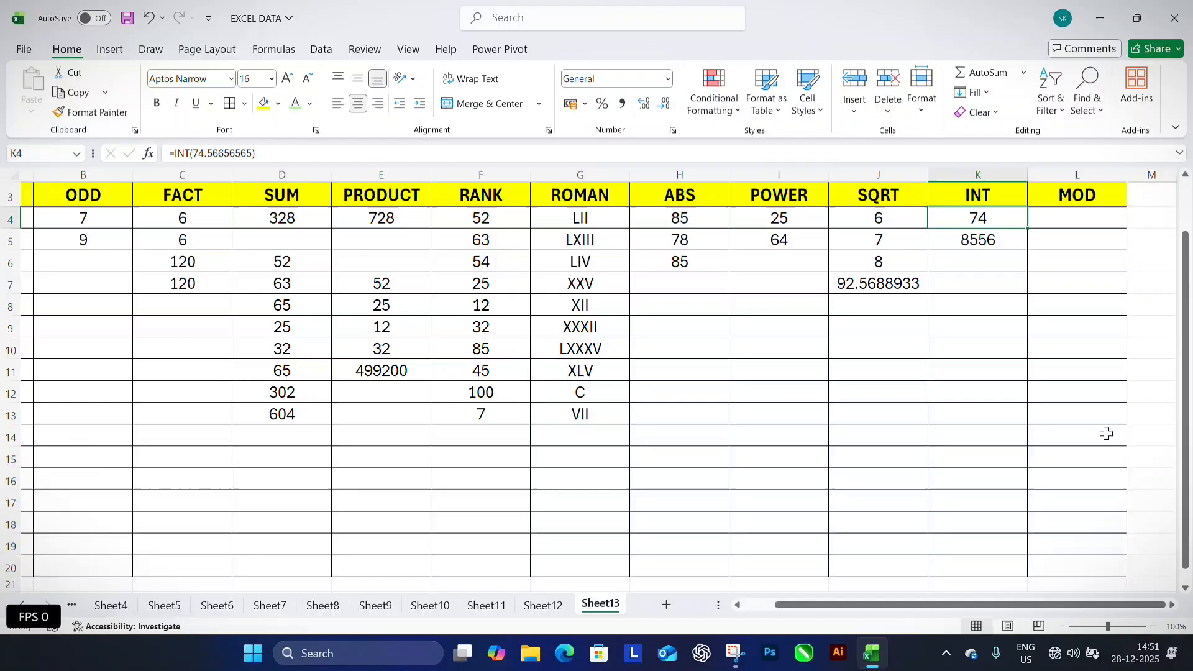
click(1080, 220)
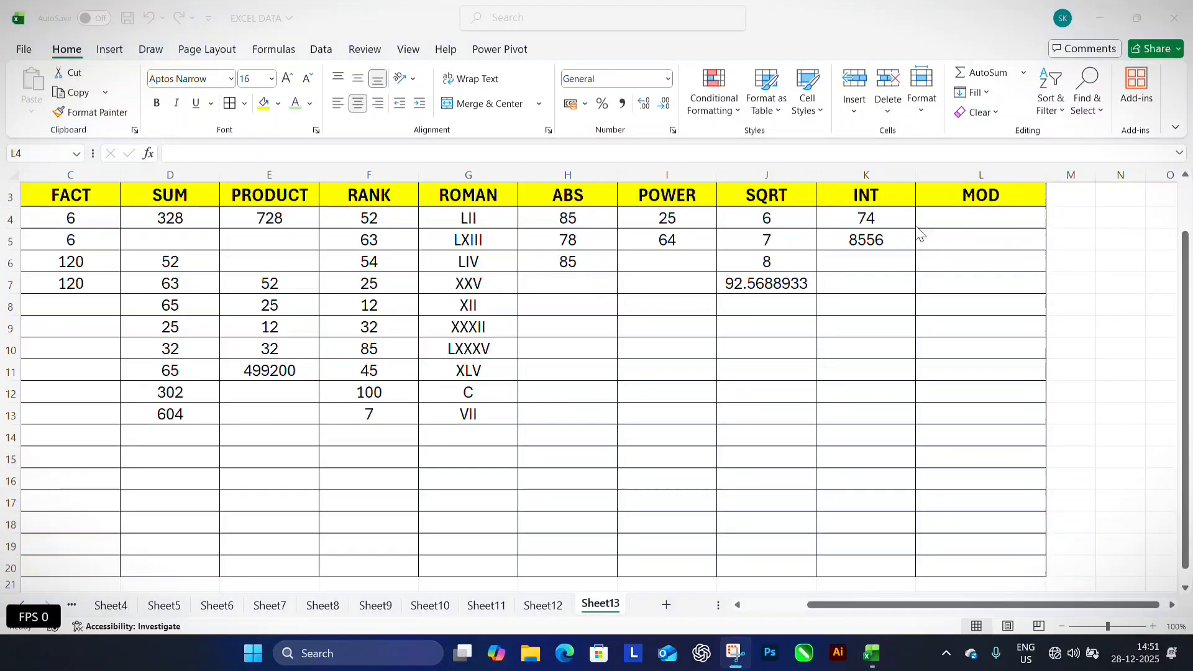
click(949, 223)
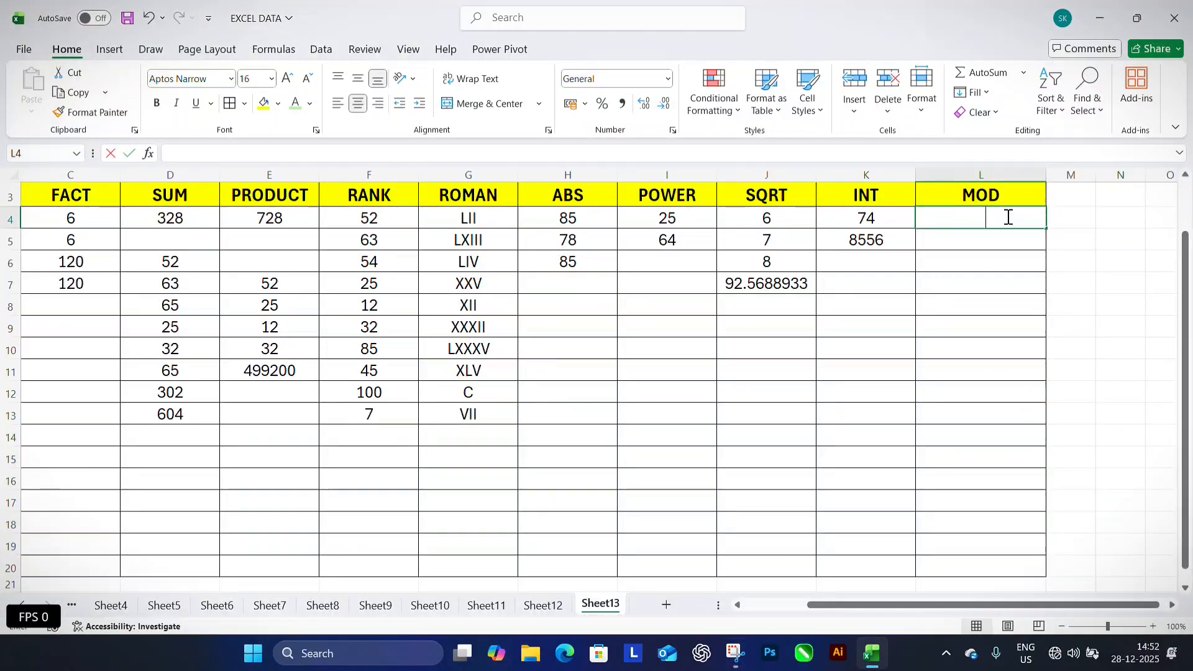
text(=MOD()
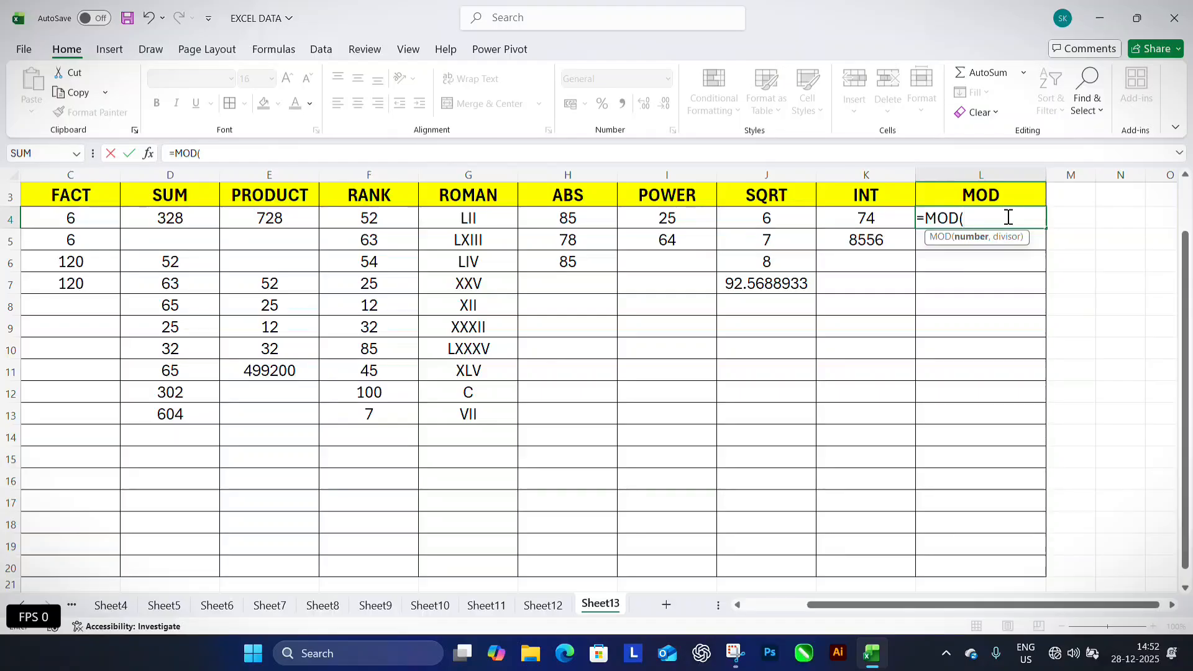
text(455,6)
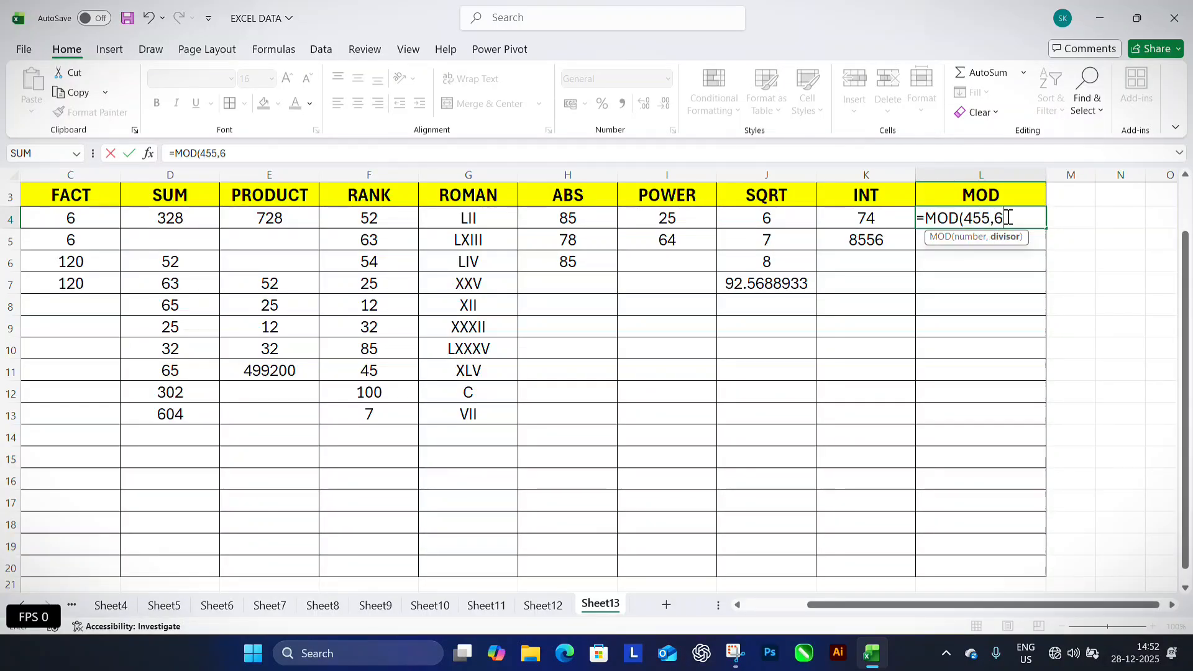
key(Return)
text(=)
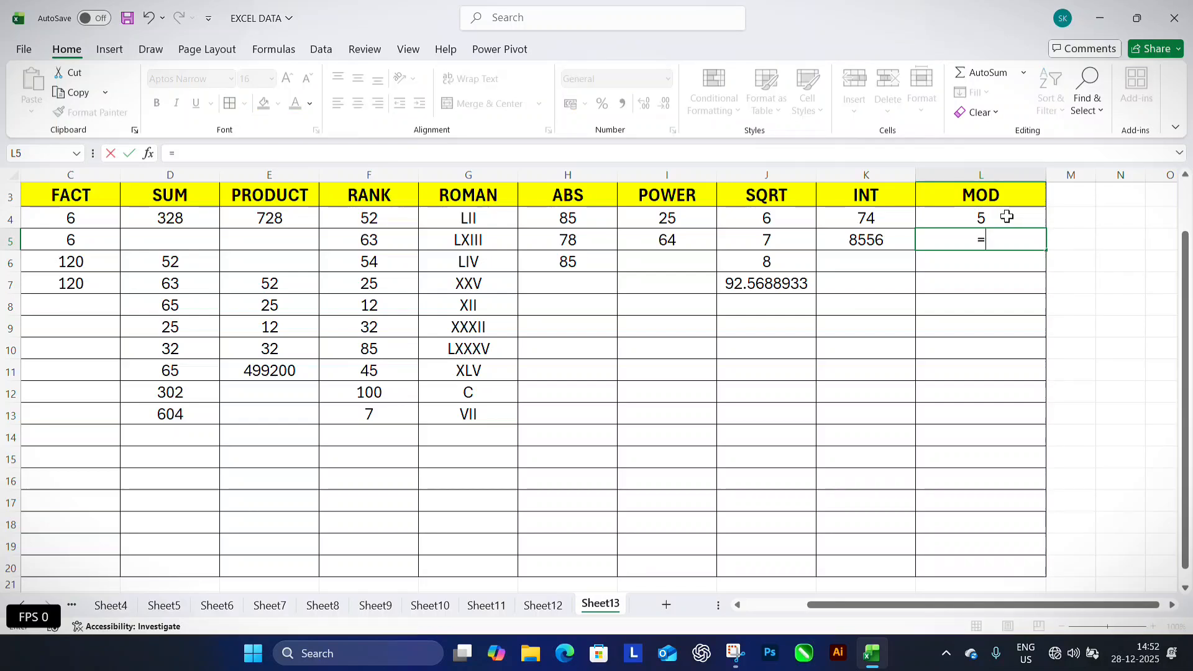
text(MOD)
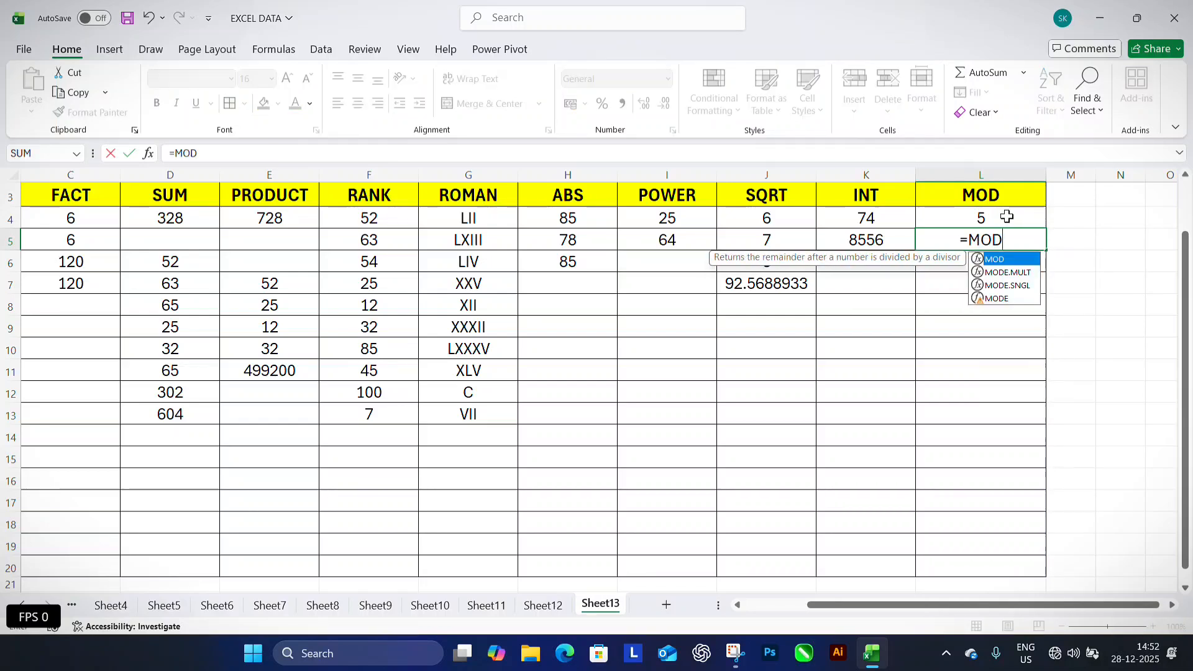
text(()
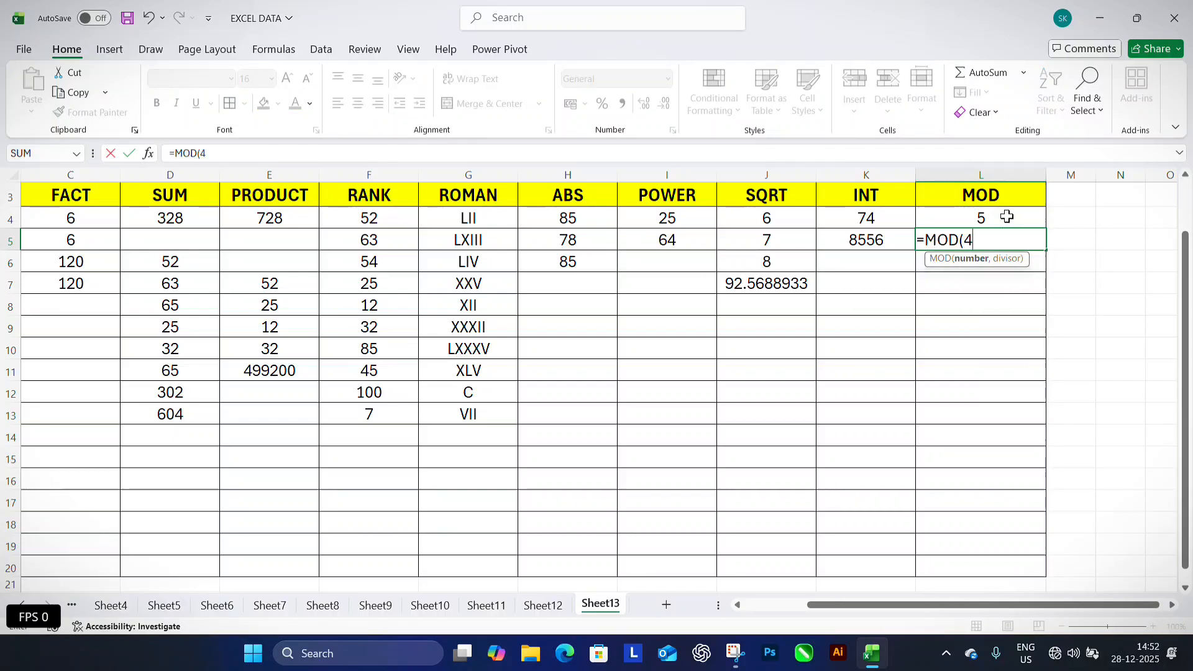
text(45,5)
key(Return)
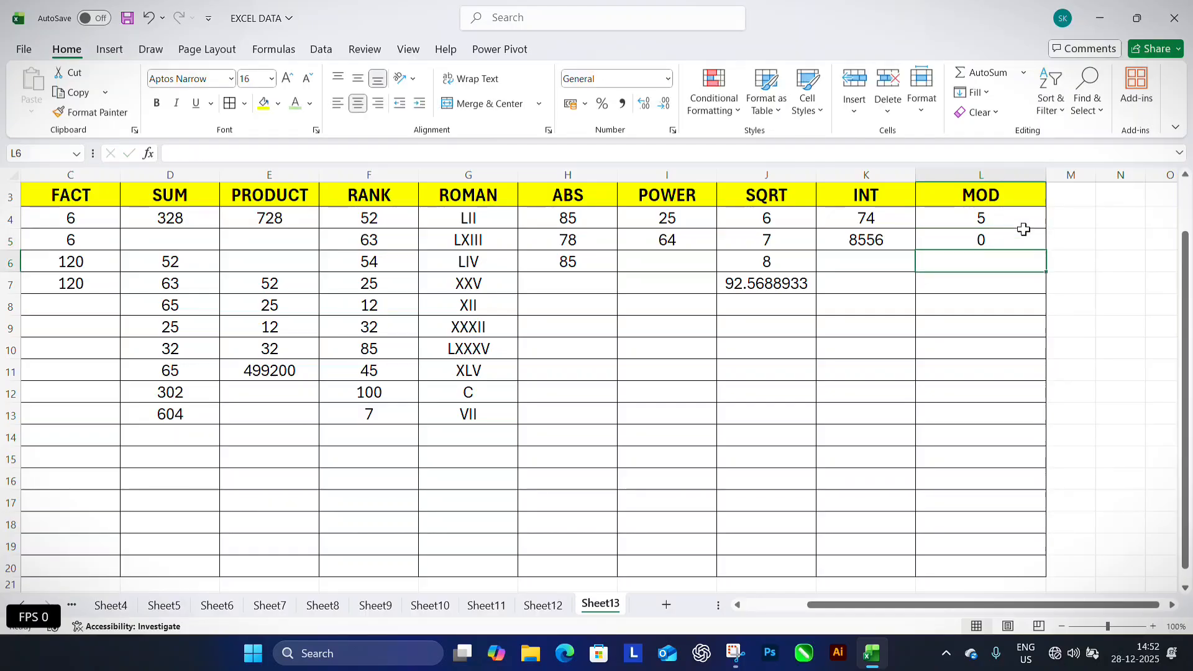
click(1007, 221)
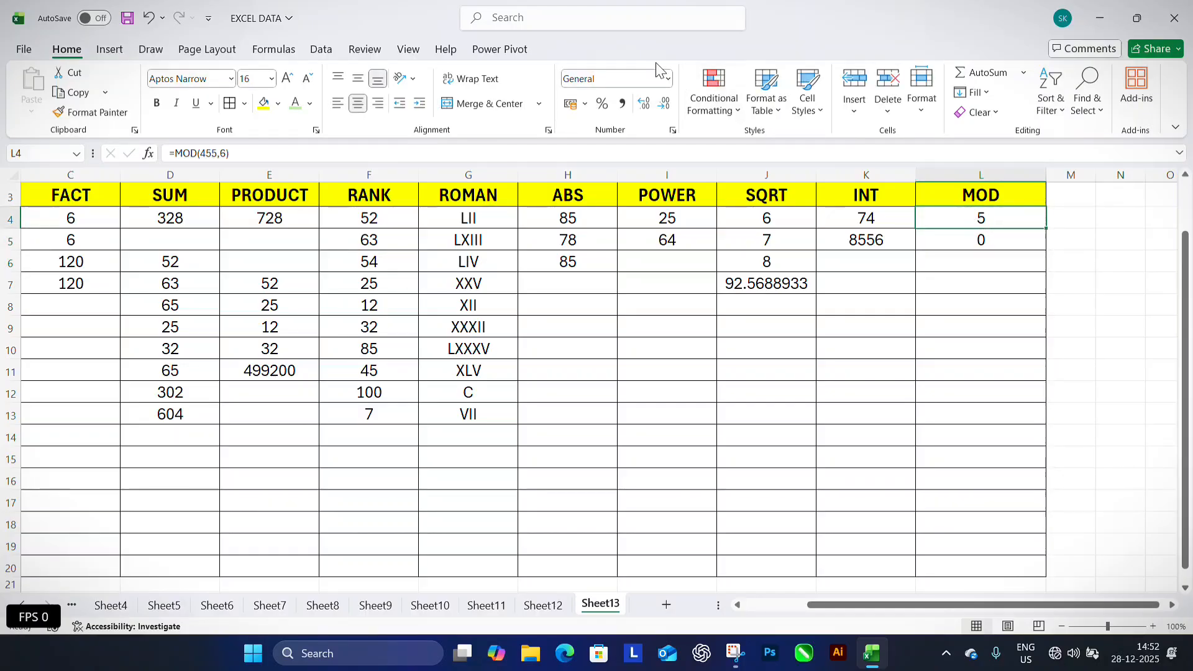
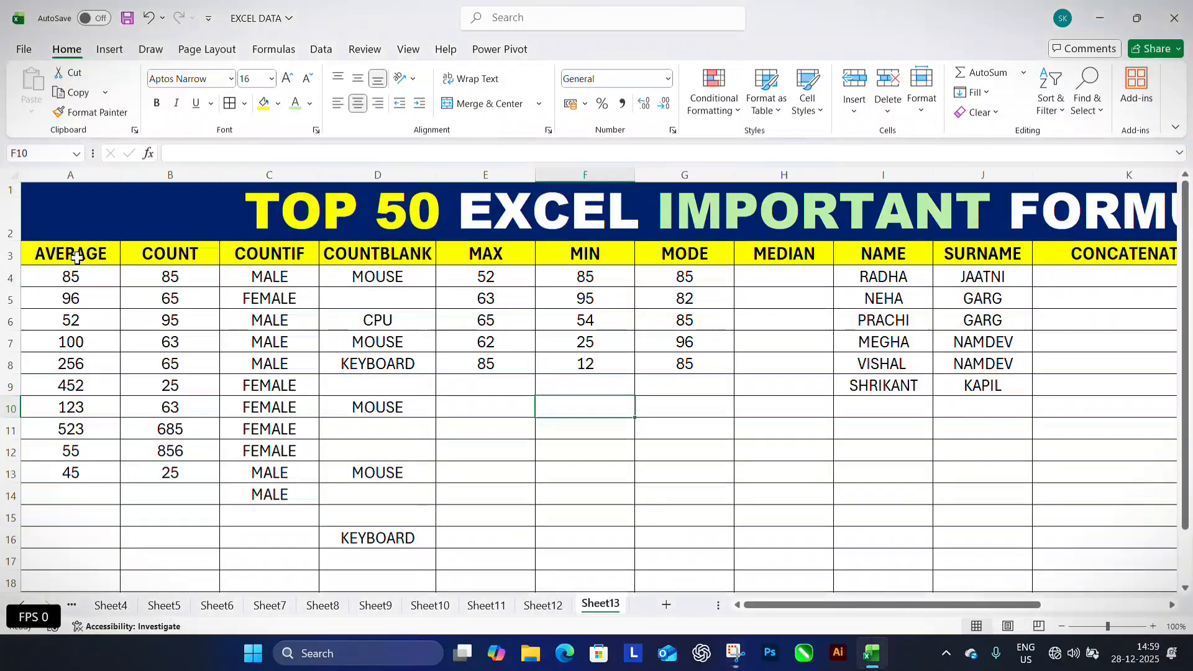
Review the row 3 formula headings from AVERAGE to MAX and the numbers in A4:A13 under AVERAGE
click(86, 251)
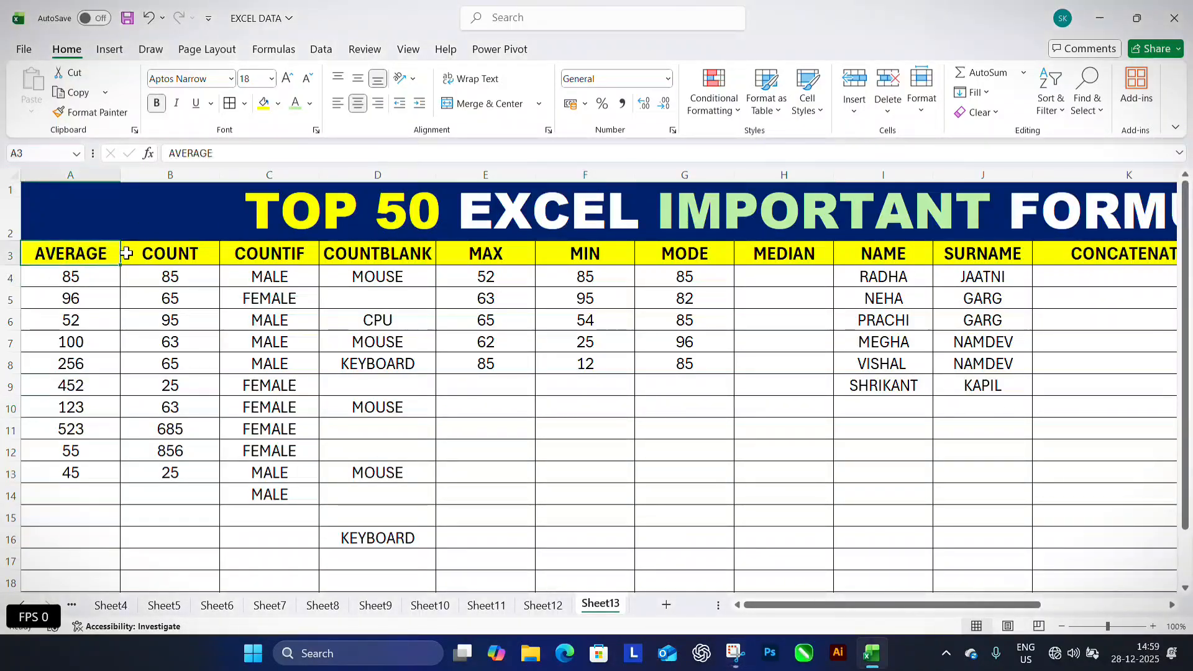
key(Right)
key(Right)
key(Right)
key(Right)
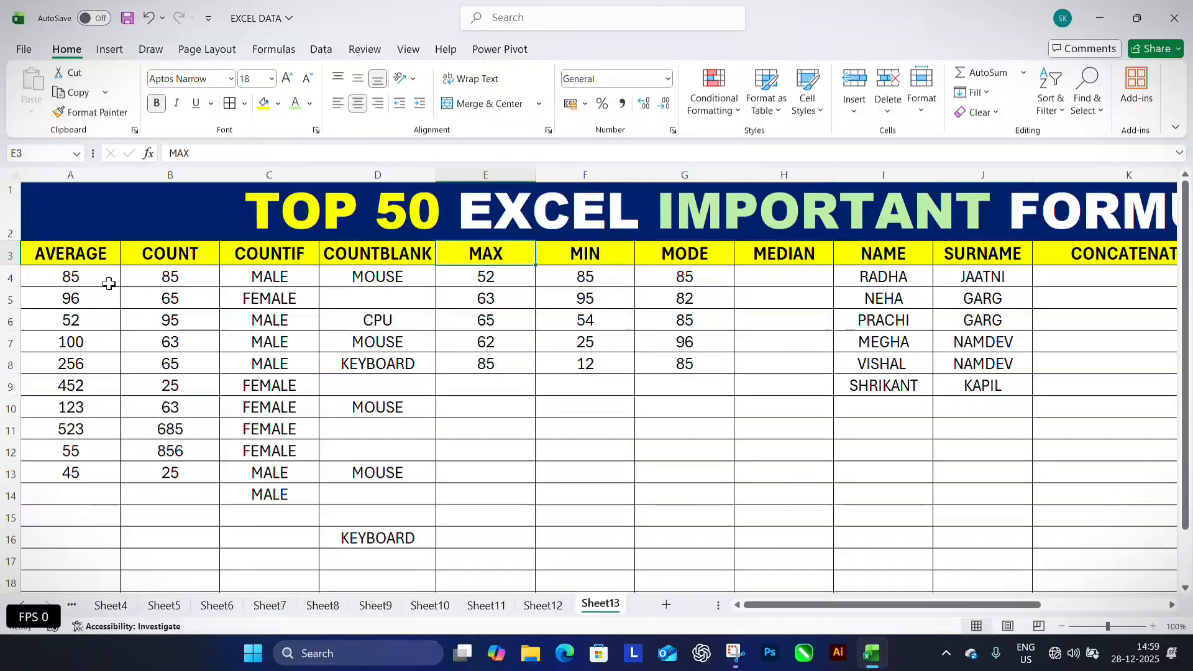
click(81, 279)
click(52, 348)
click(55, 382)
drag(70, 273, 55, 465)
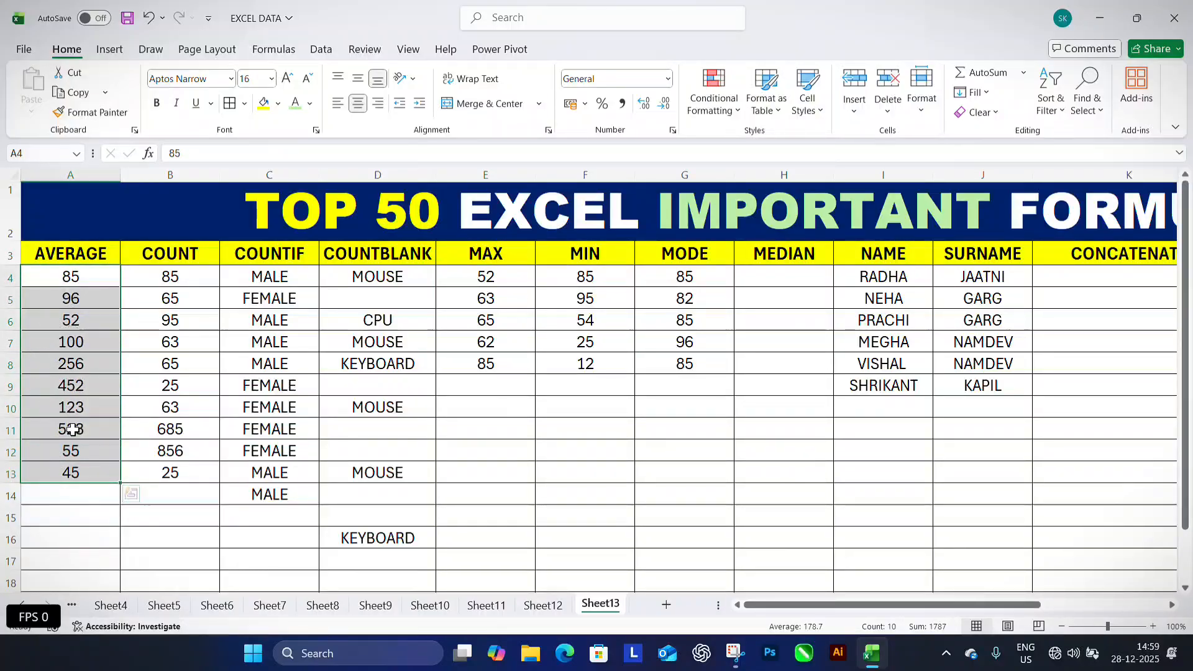
Enter =AVERAGE(A4:A13) in cell A14 below the AVERAGE column's numbers
double_click(65, 494)
text(=)
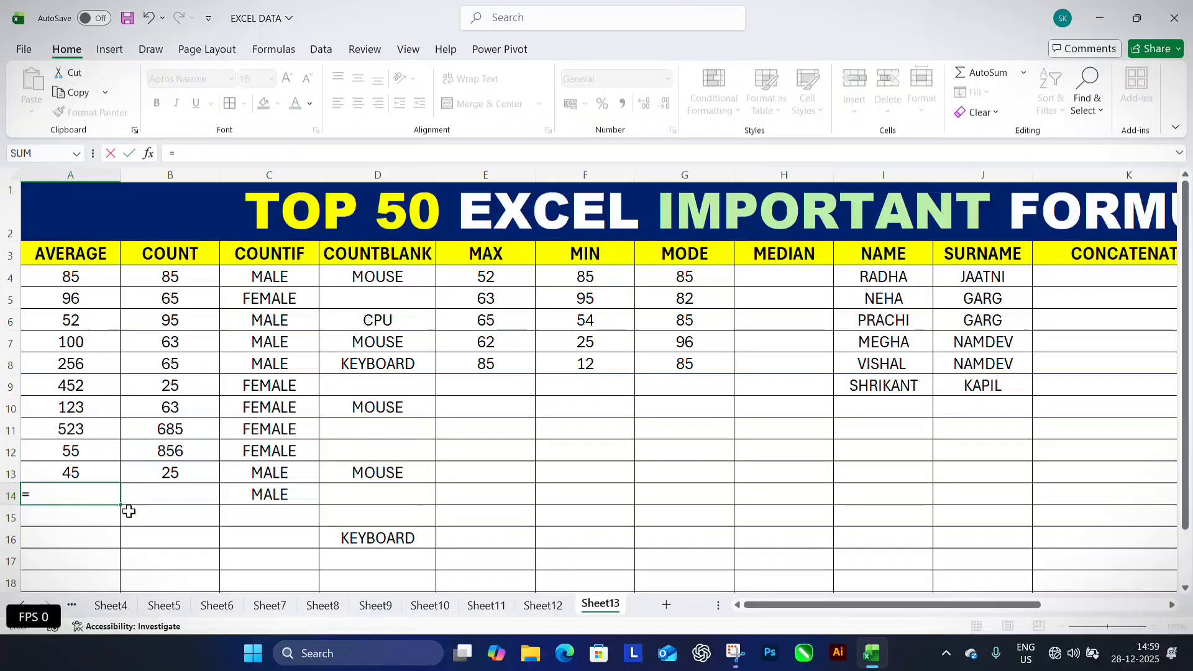
text(AVERAGE()
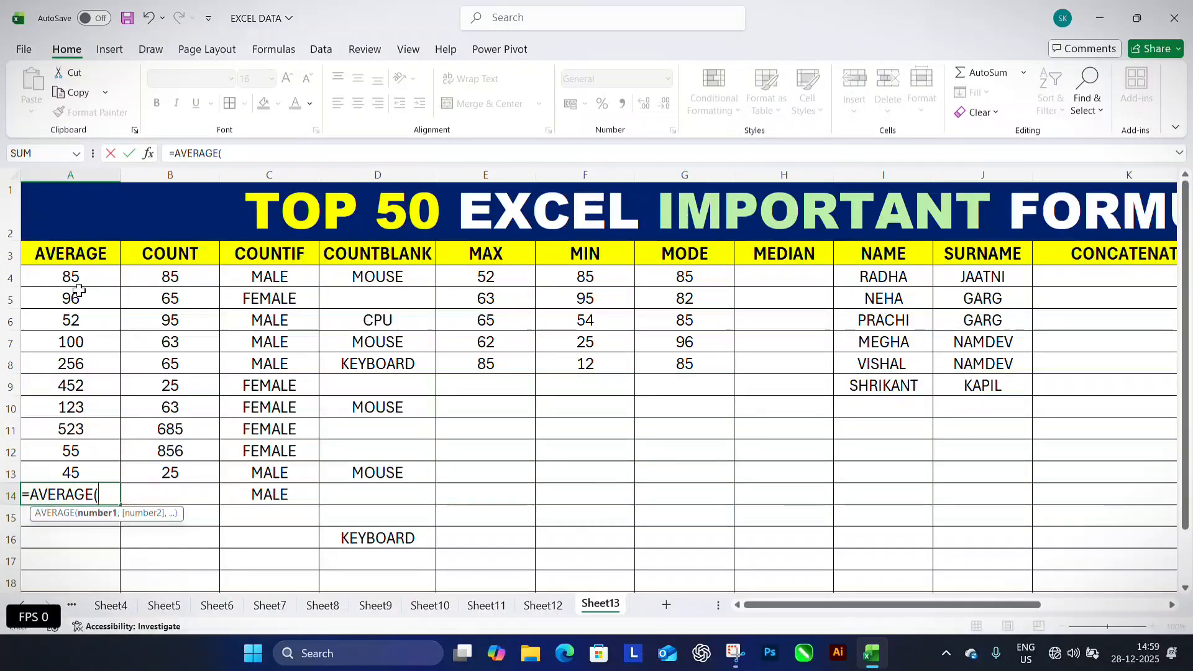
drag(73, 277, 75, 467)
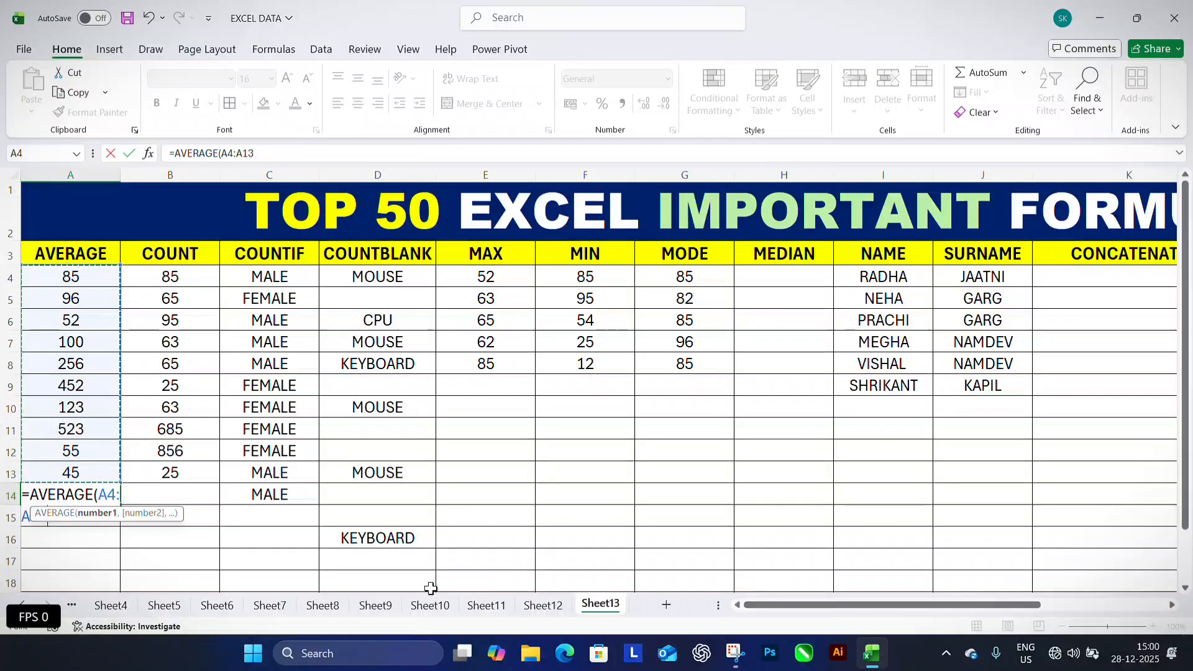
key(Return)
click(98, 495)
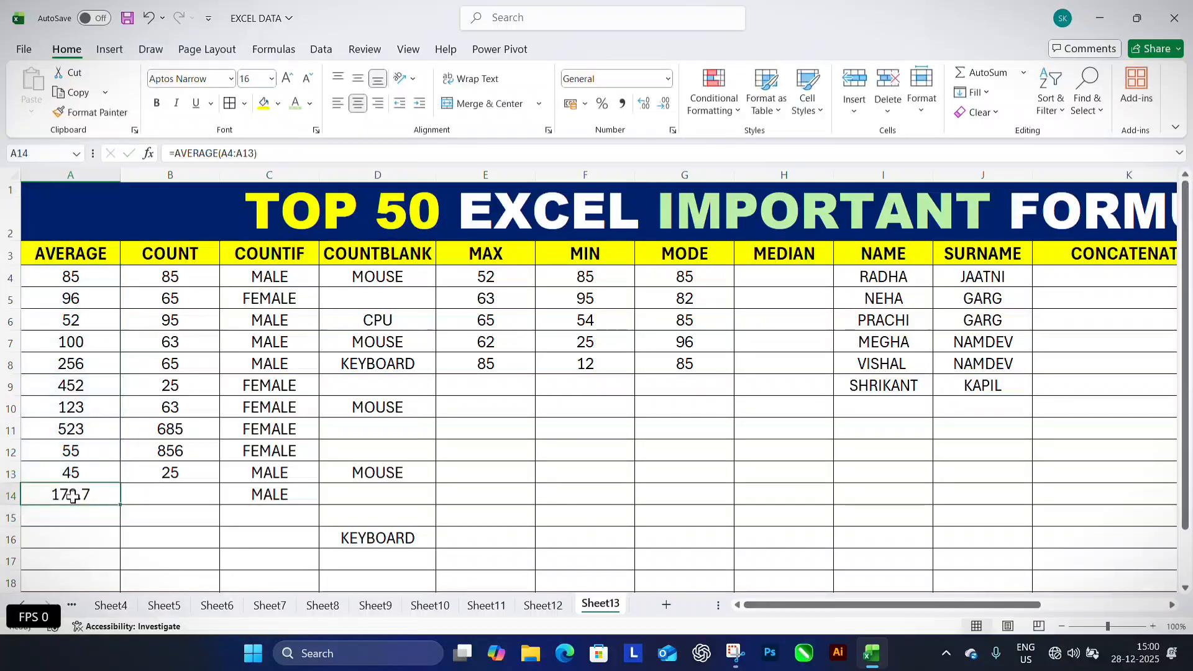
Enter =COUNT(B4:B13) in cell B14 below the COUNT column's numbers
click(192, 493)
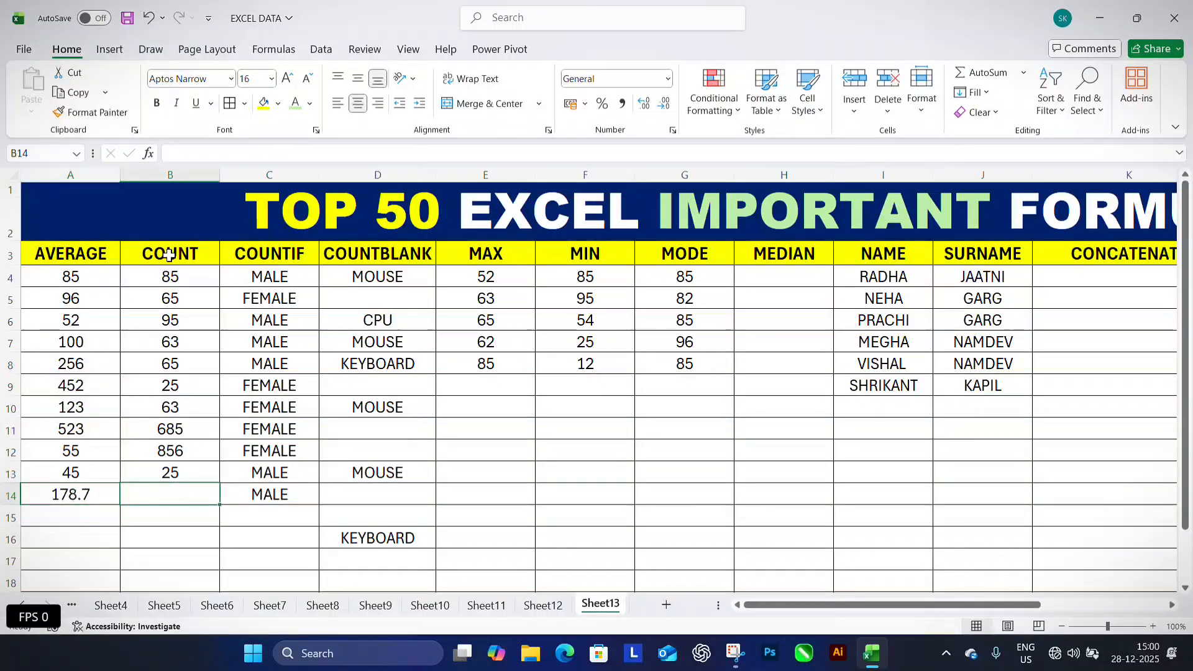
drag(169, 276, 167, 473)
click(165, 497)
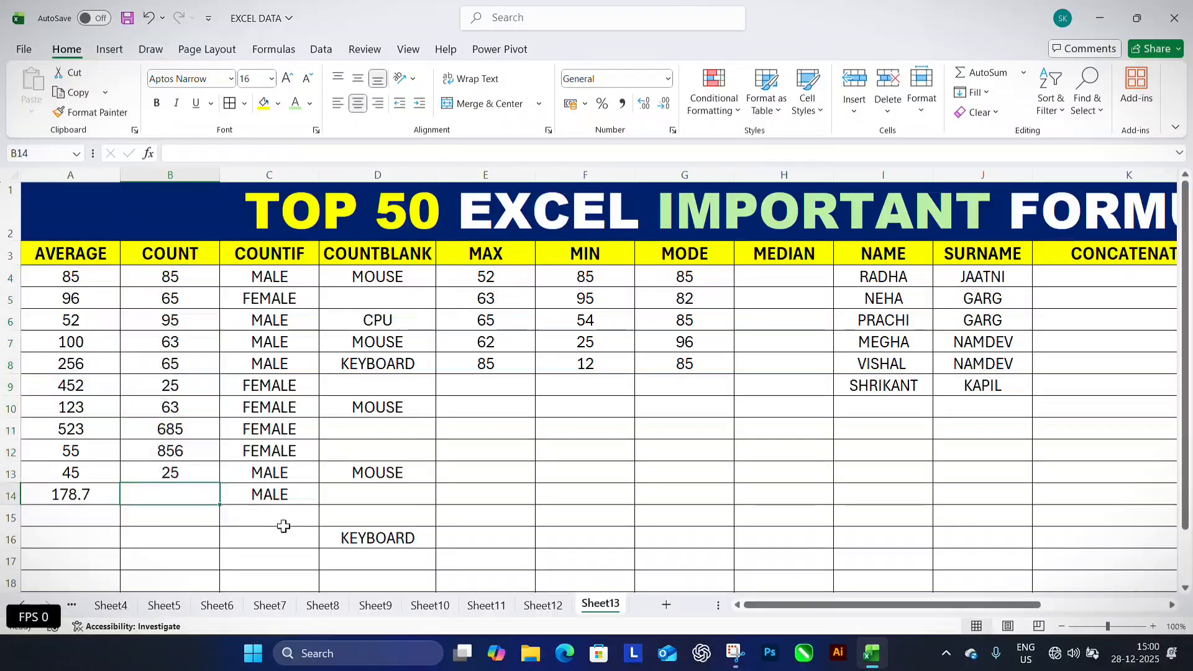
text(=)
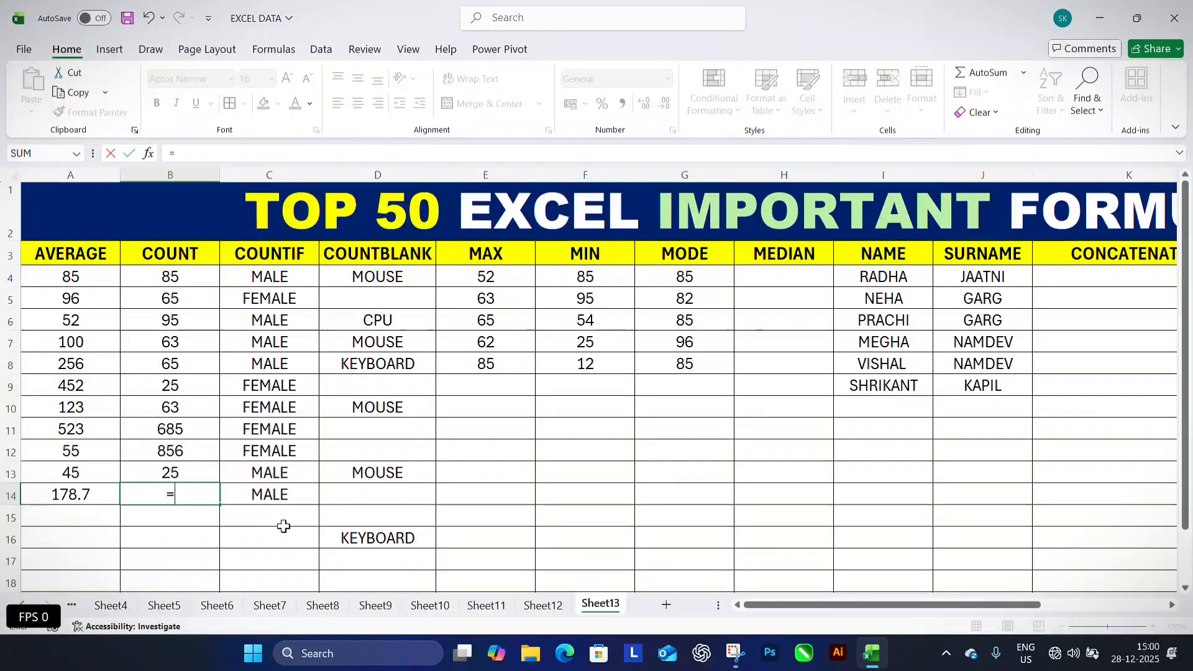
text(COUNT)
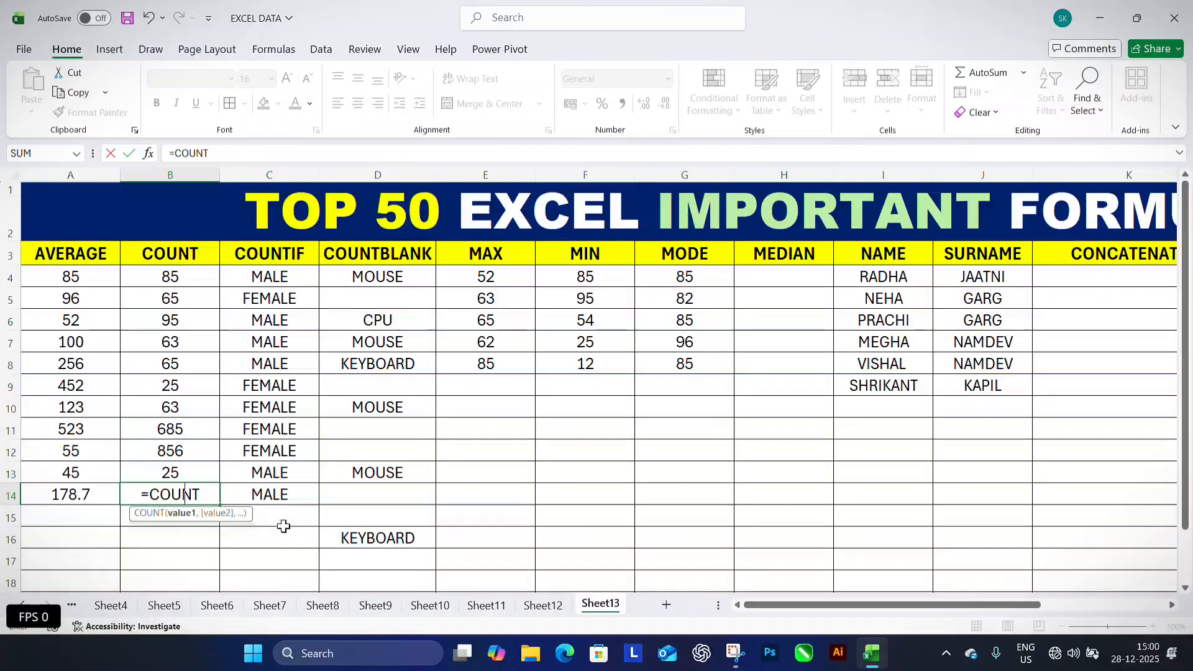
text(()
drag(165, 276, 168, 474)
key(Return)
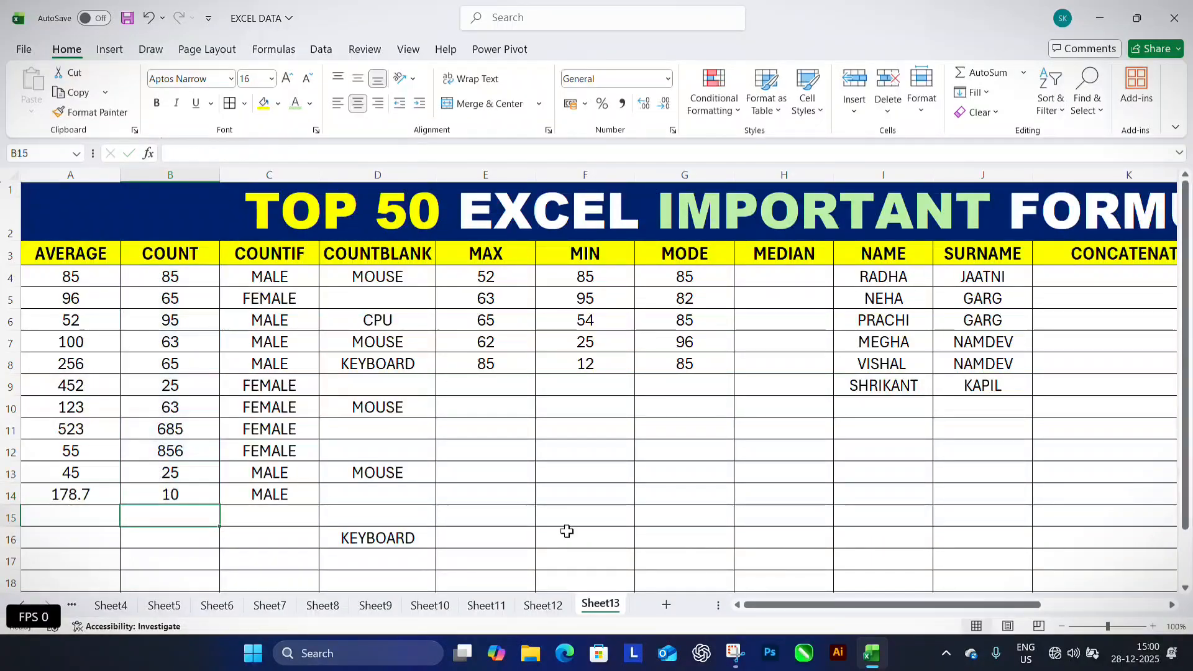
click(174, 497)
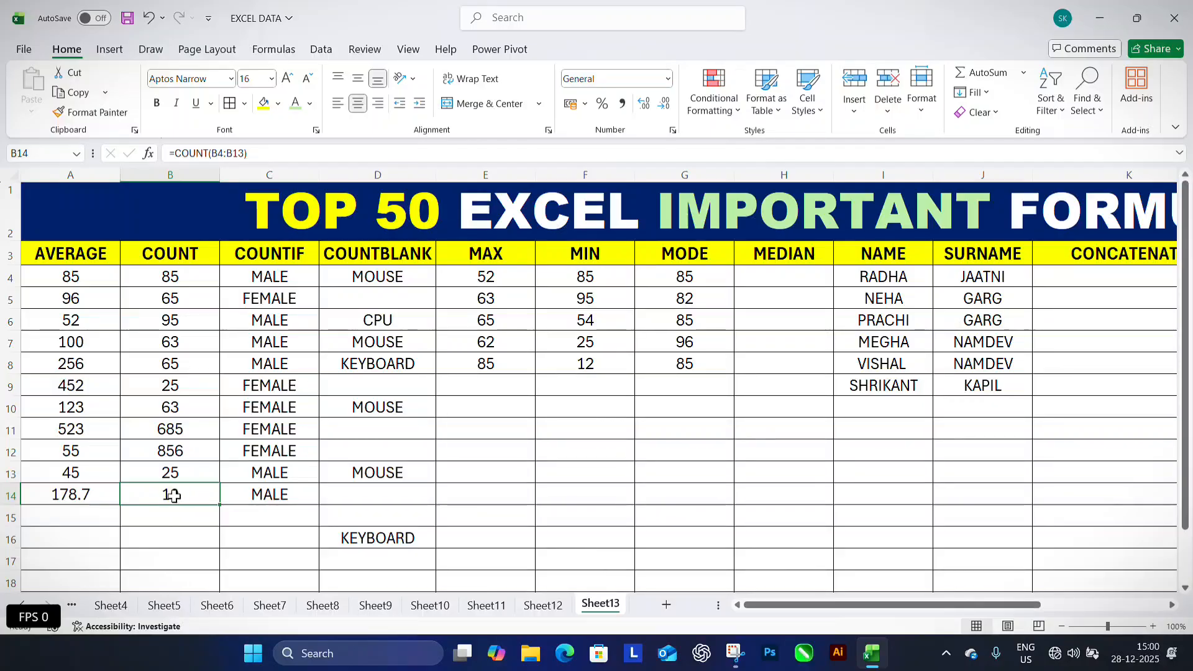
Start a COUNTIF formula in cell C15 below the COUNTIF column, with C4:C14 as its range
click(294, 515)
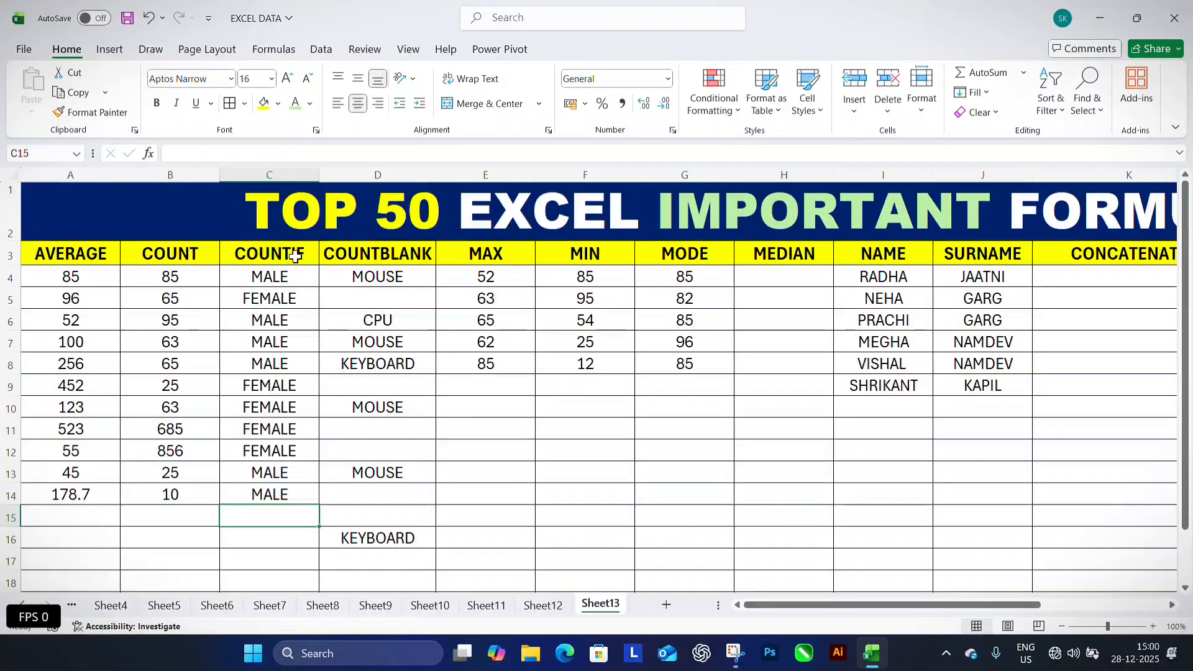
drag(281, 278, 301, 494)
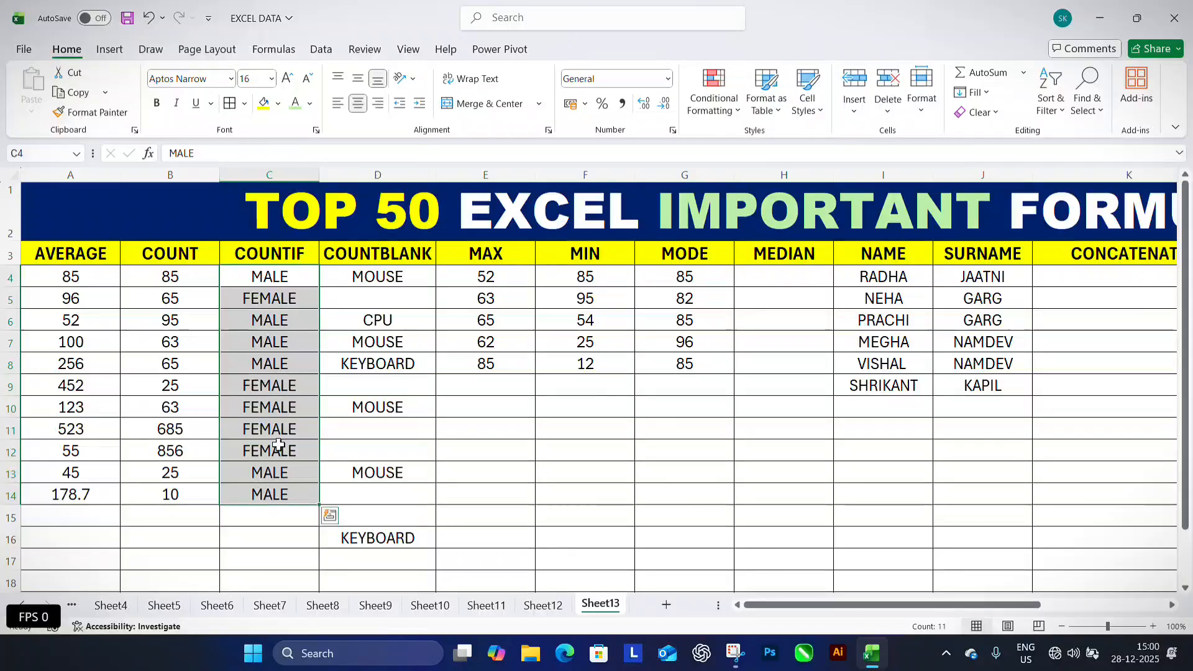
click(266, 522)
text(=)
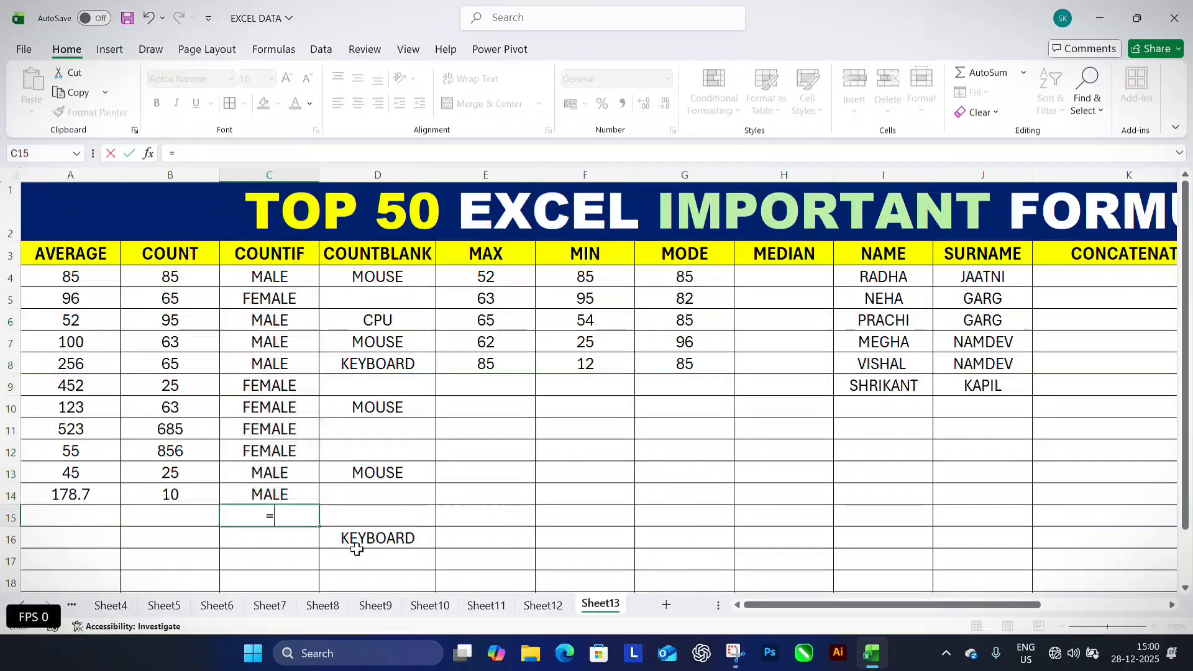
text(COUNT)
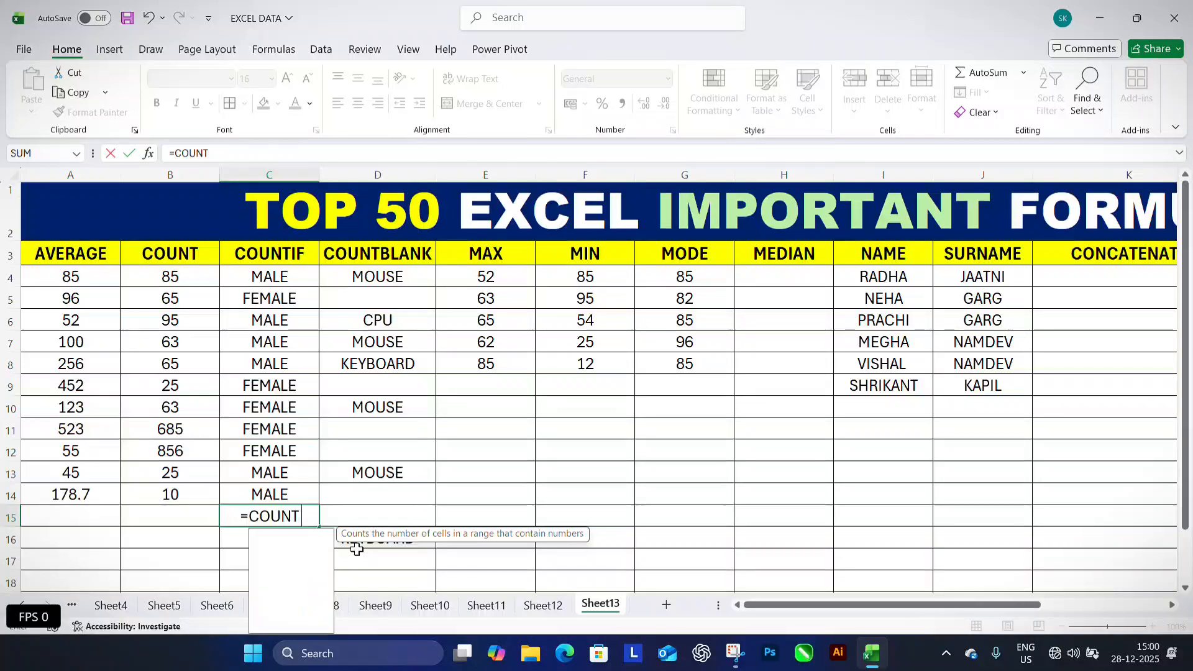
text(IF()
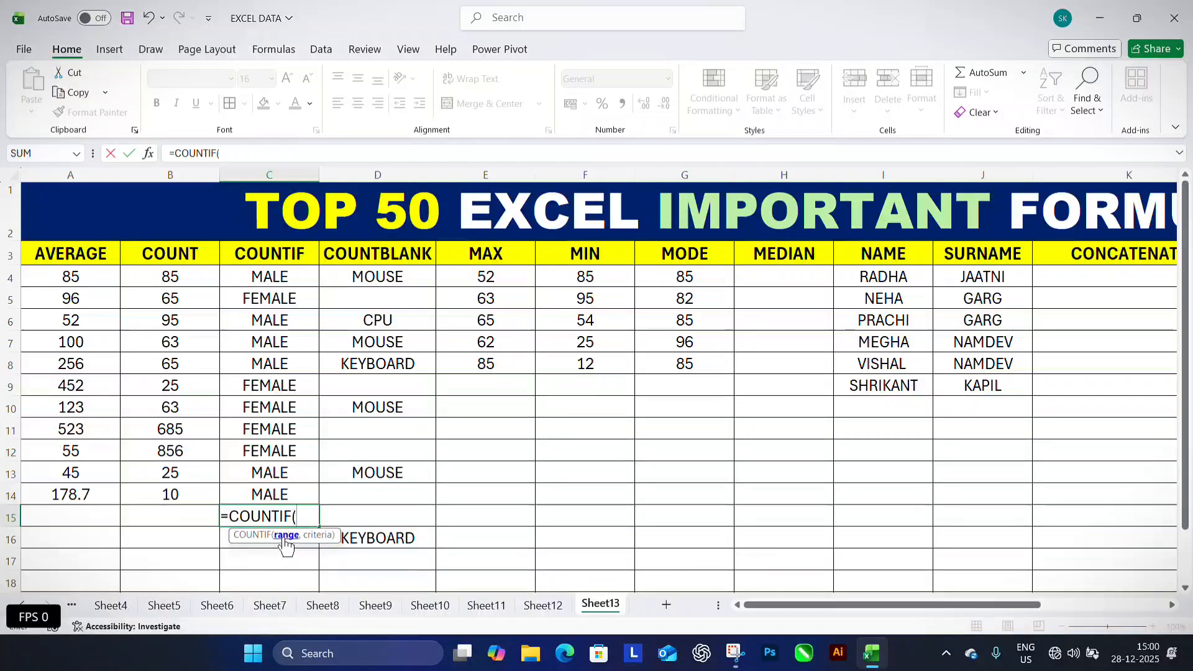
drag(264, 281, 269, 495)
text(,)
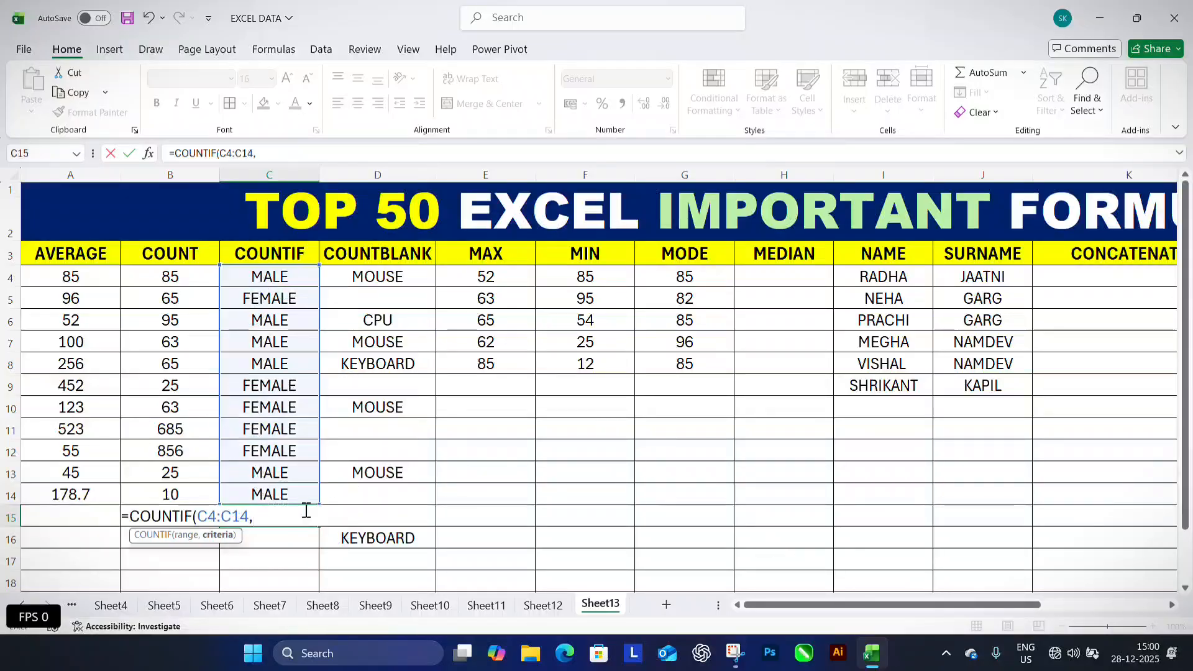
Complete the COUNTIF formula in C15 over C4:C14, using the MALE entry in C7 as the criterion
click(269, 348)
click(269, 299)
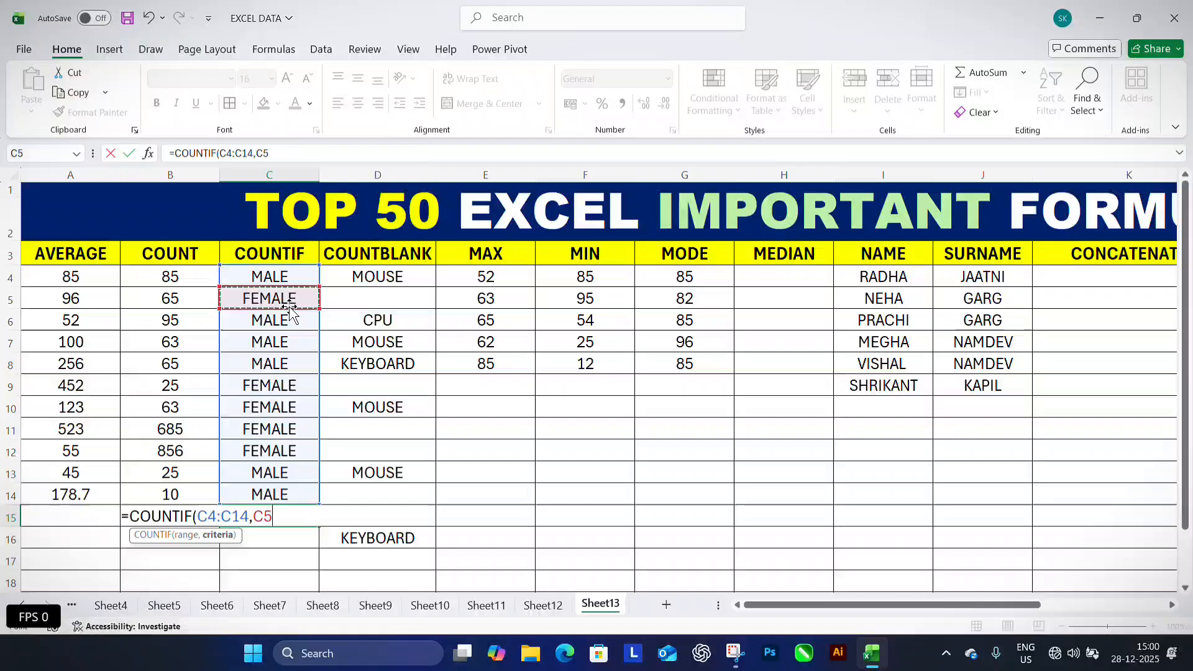
click(267, 341)
key(Return)
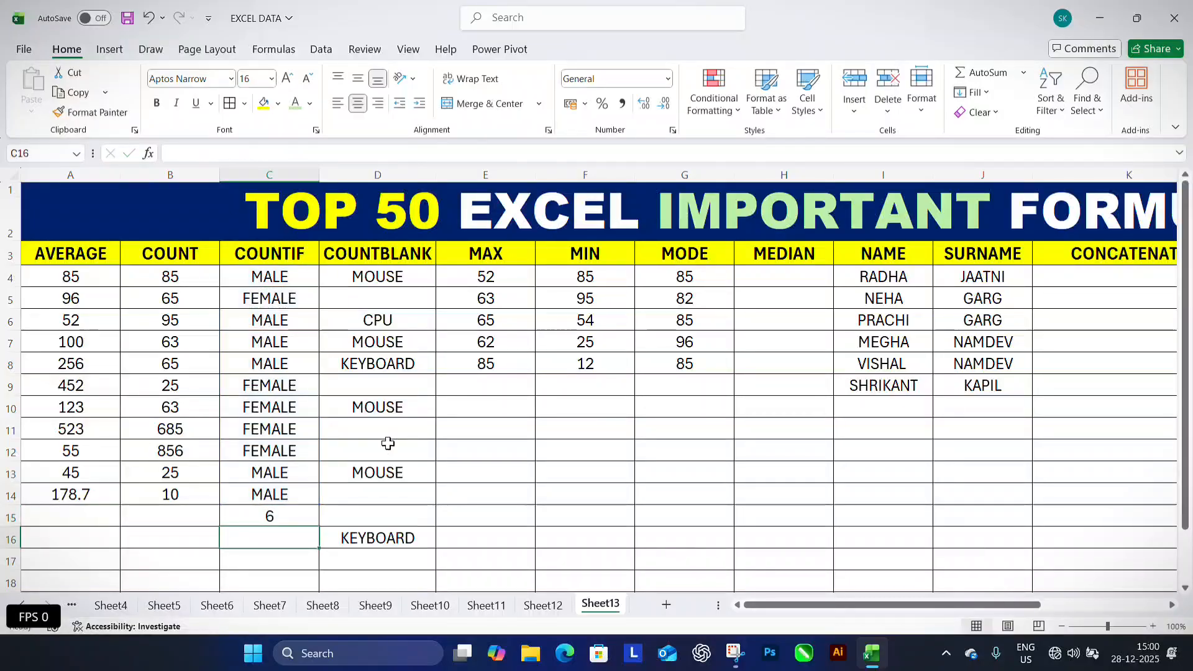
click(303, 512)
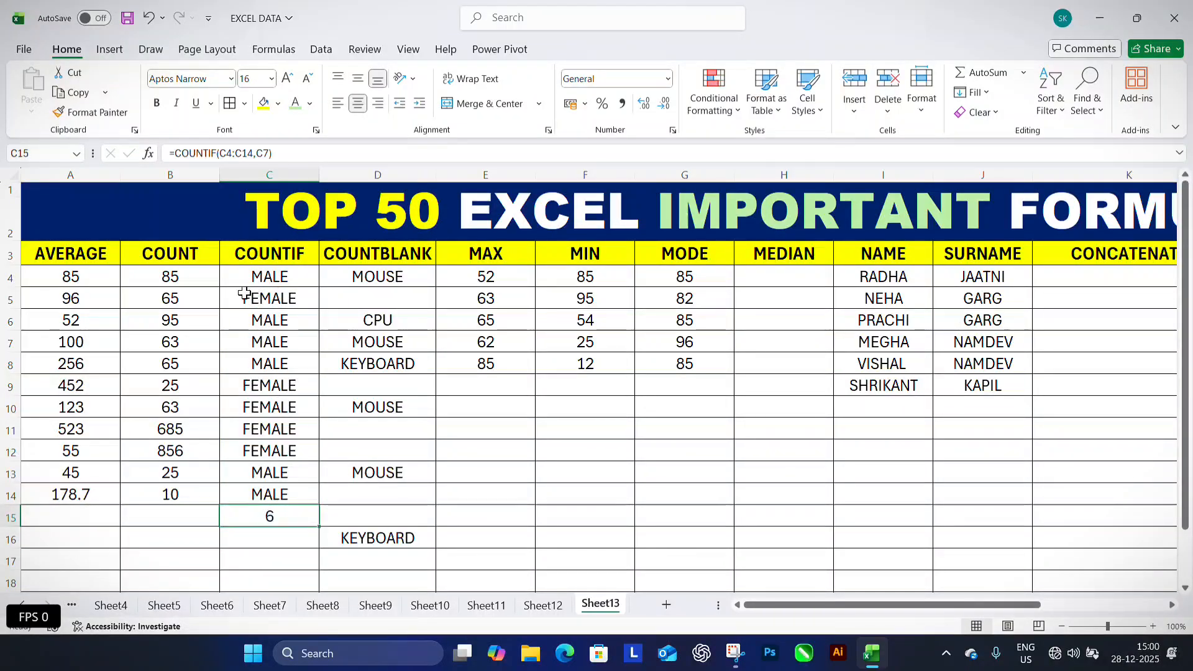
Count the empty cells of D4:D16 with a COUNTBLANK formula in D17
click(382, 260)
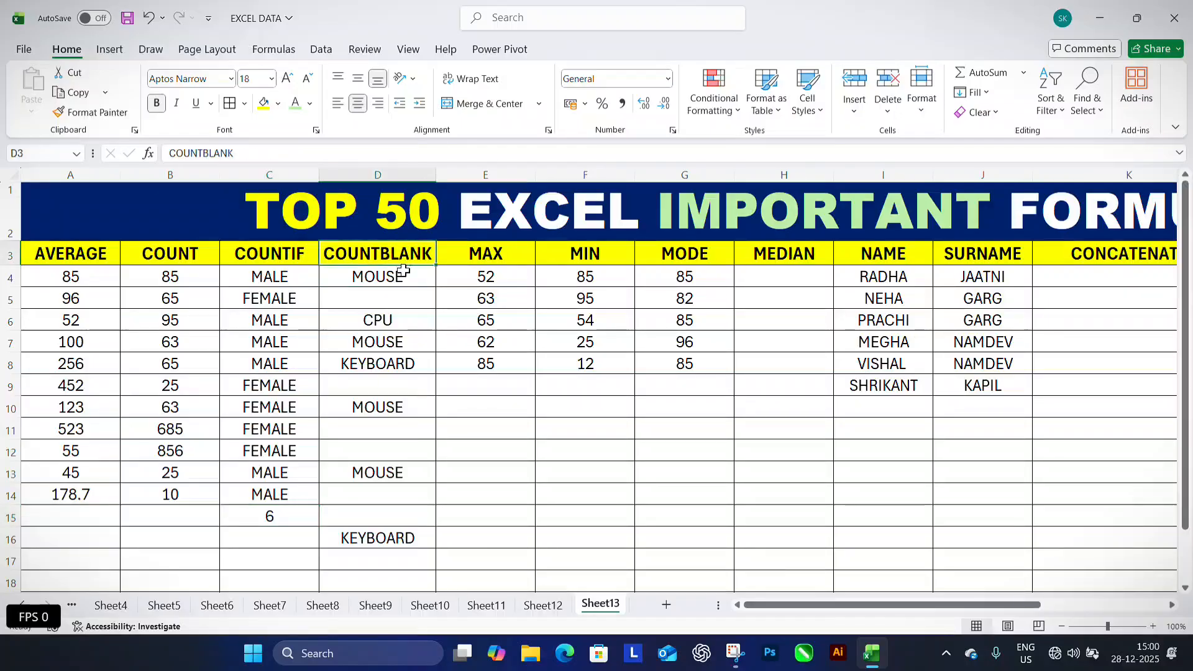
click(385, 342)
click(402, 427)
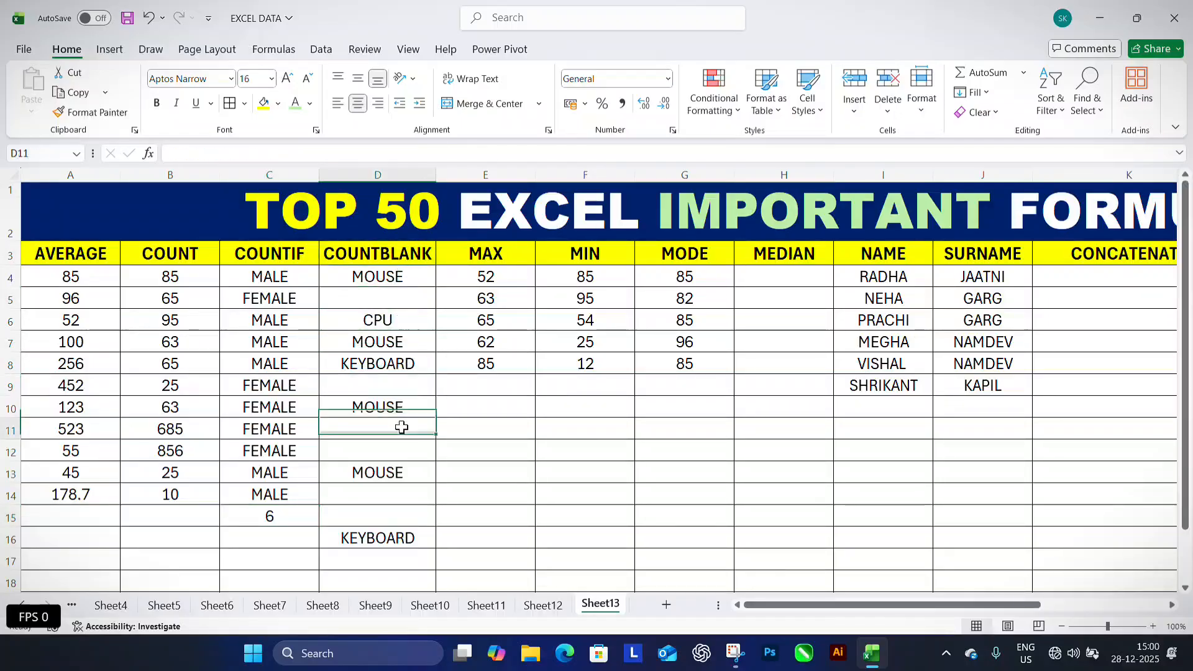
click(382, 559)
text(=COUNT)
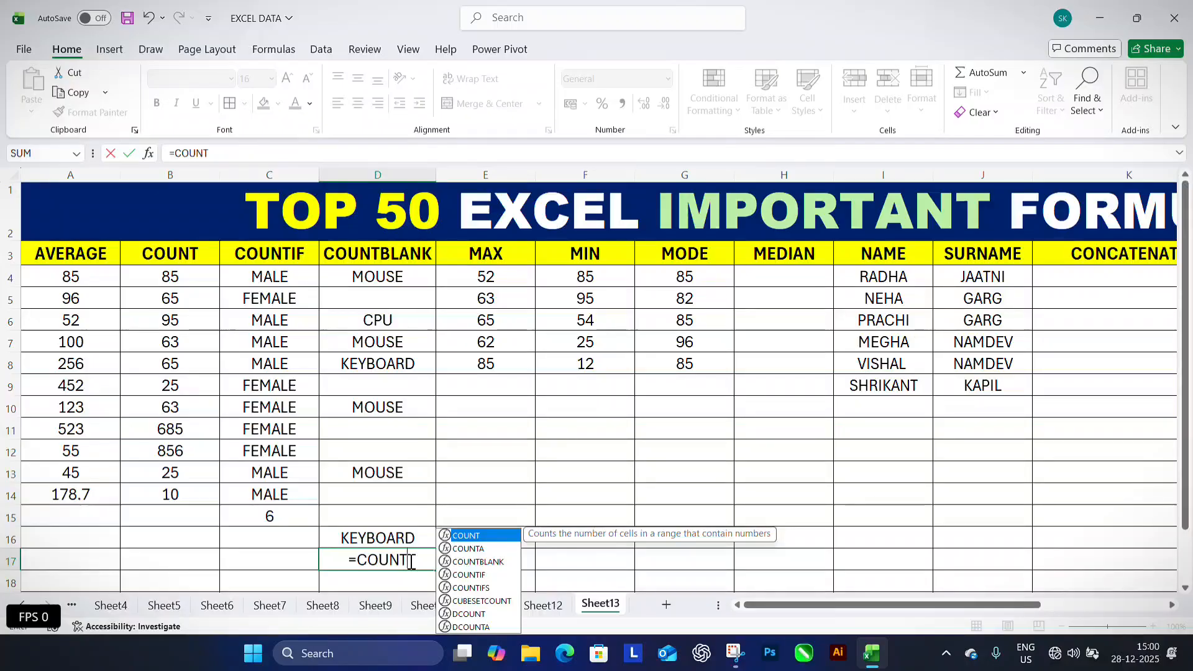
text(B)
key(Tab)
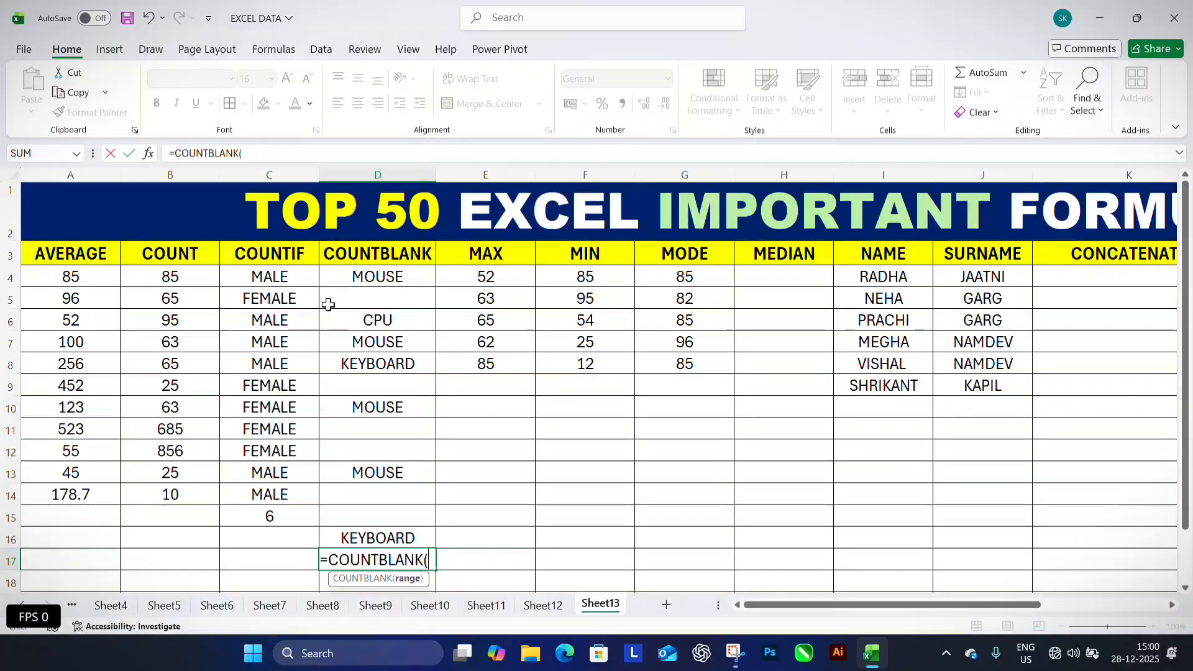
drag(358, 277, 358, 538)
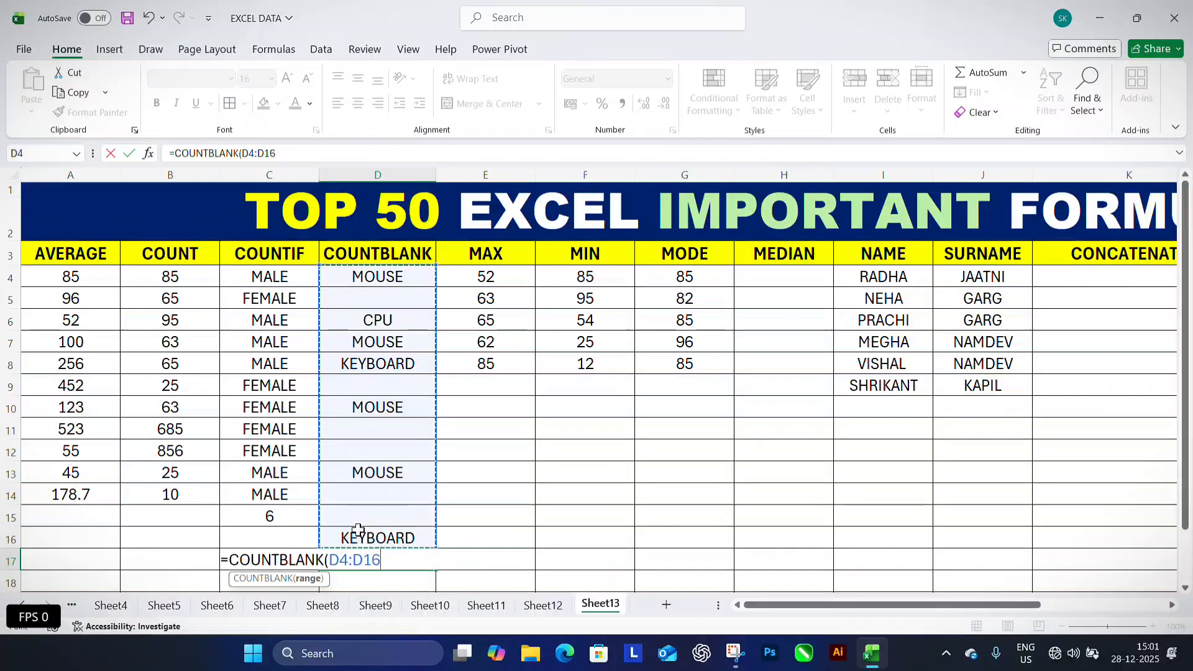
key(Return)
click(375, 557)
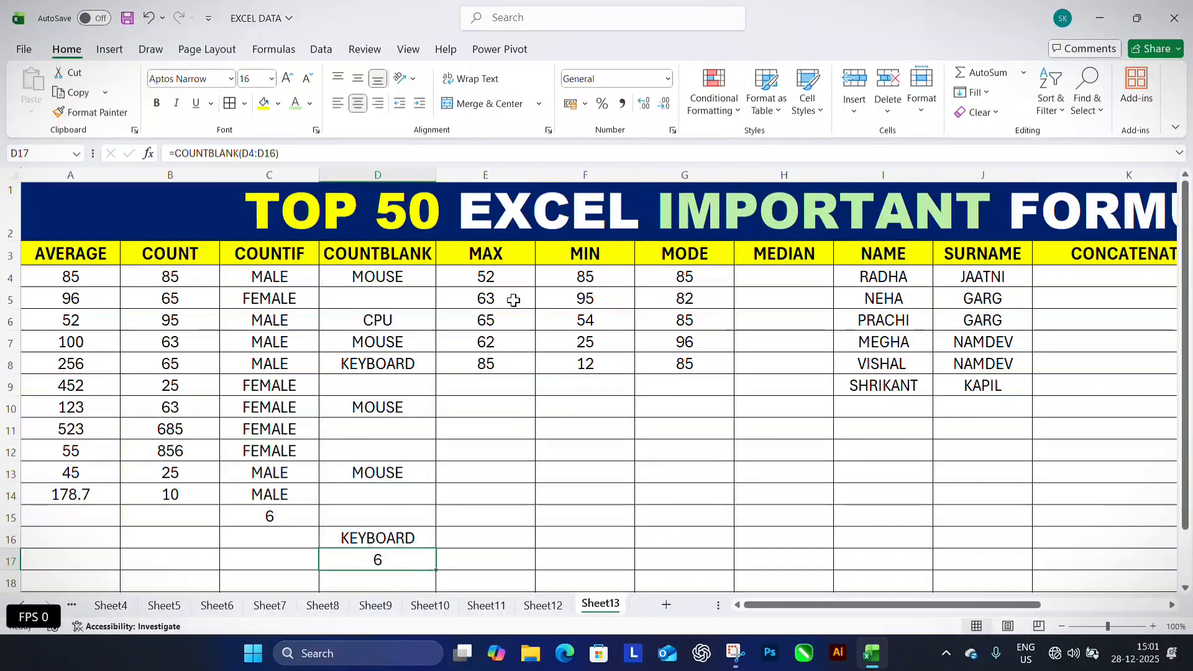
Find the largest number of E4:E8 with a MAX formula in E10
drag(495, 270, 495, 358)
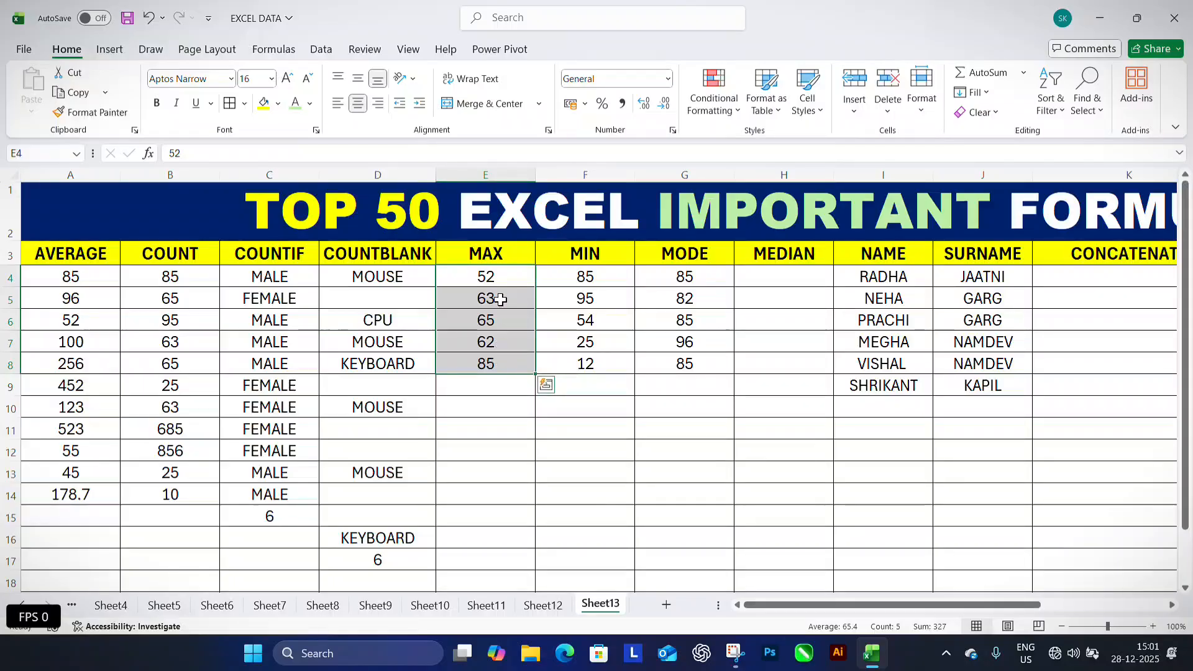
click(486, 403)
text(=MAX()
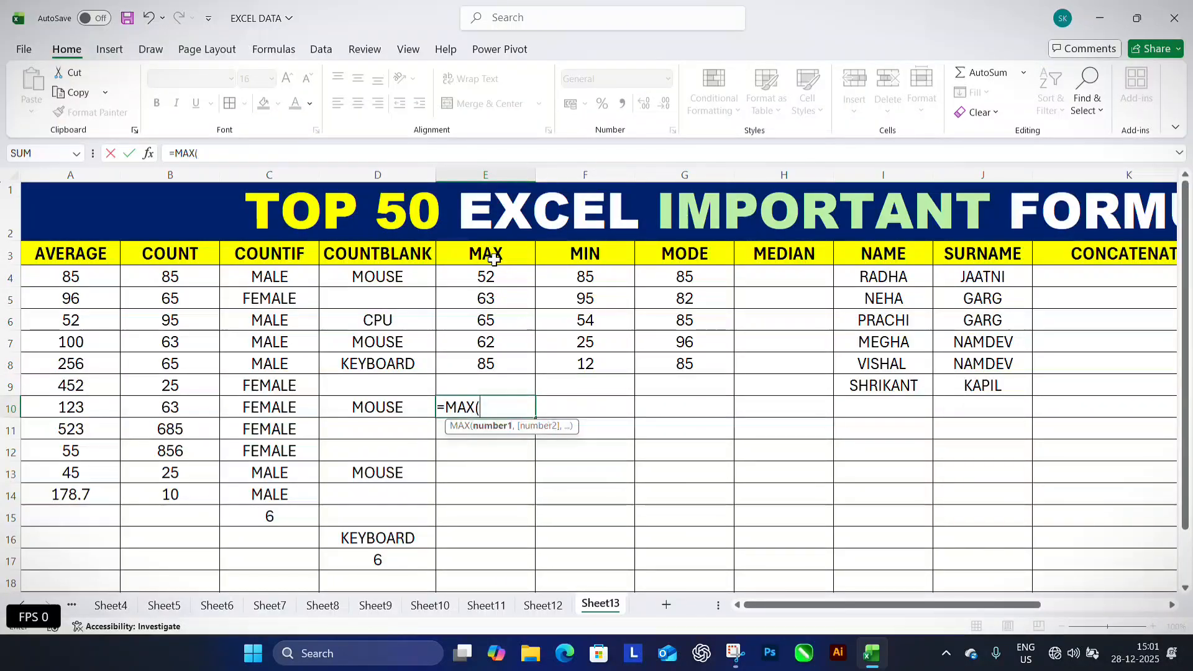
drag(494, 273, 490, 363)
key(Return)
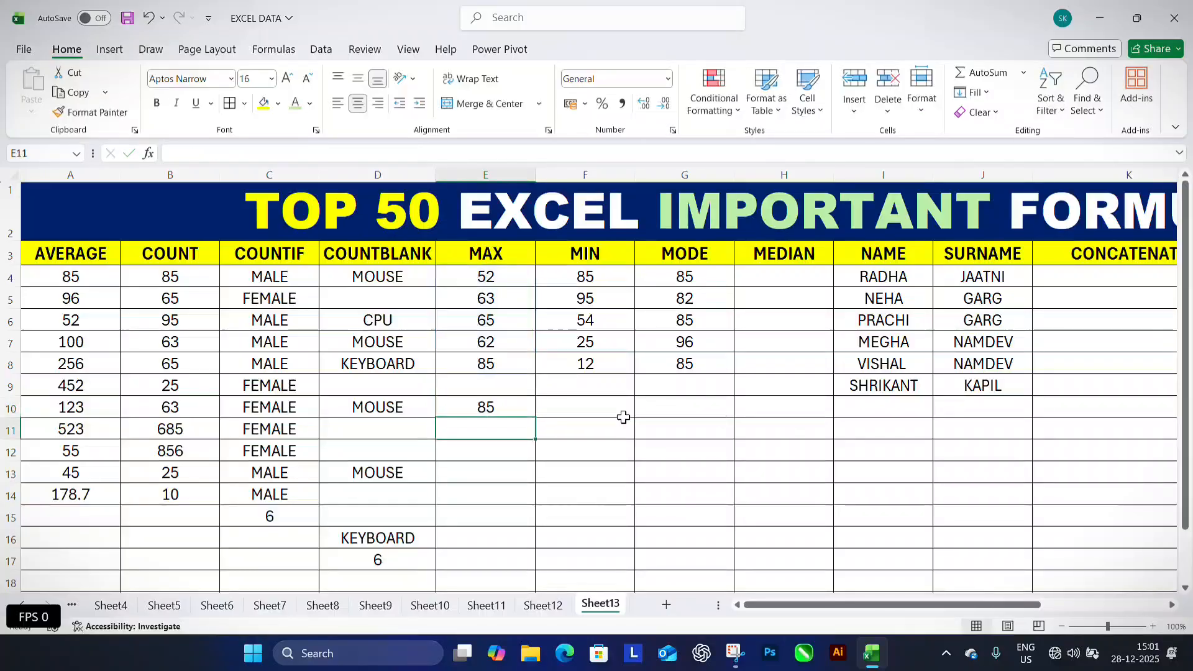
click(499, 409)
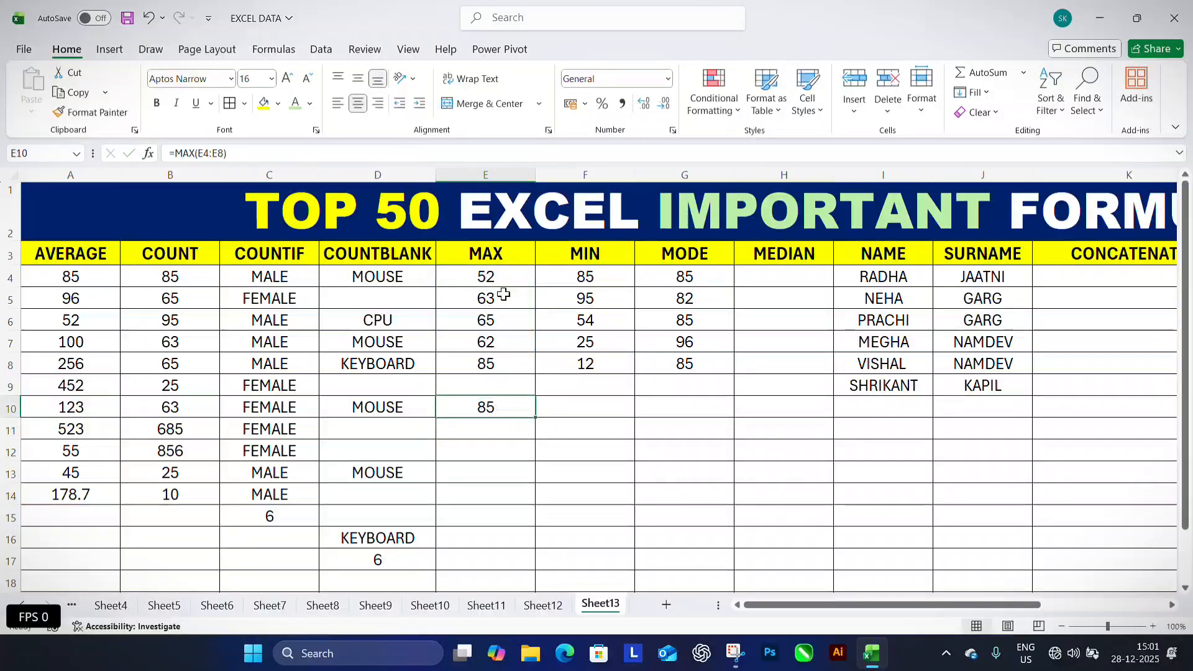
Find the smallest number of F4:F8 with a MIN formula in F10
click(612, 414)
text(=M)
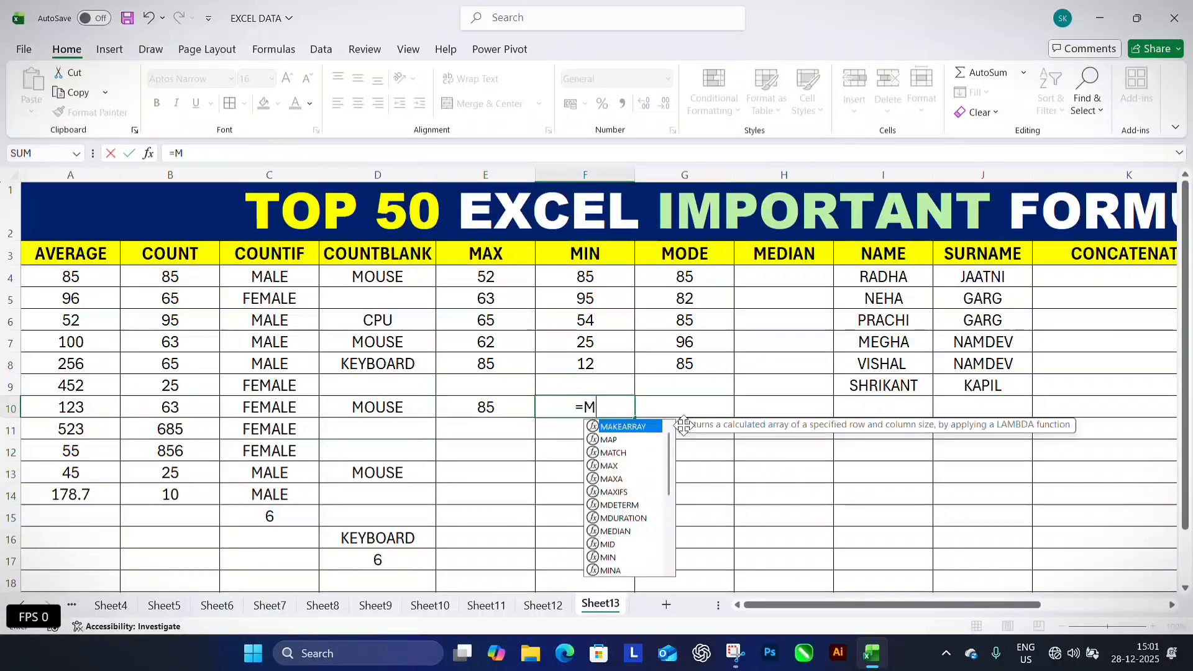
text(IN()
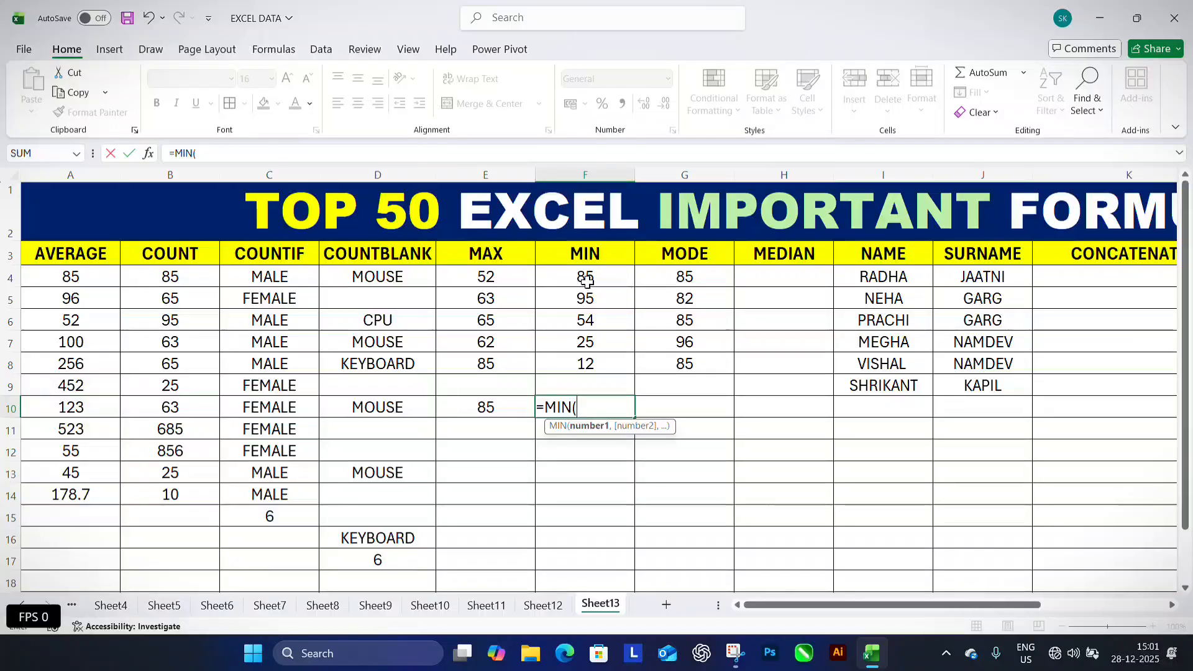
drag(587, 283, 715, 369)
key(Return)
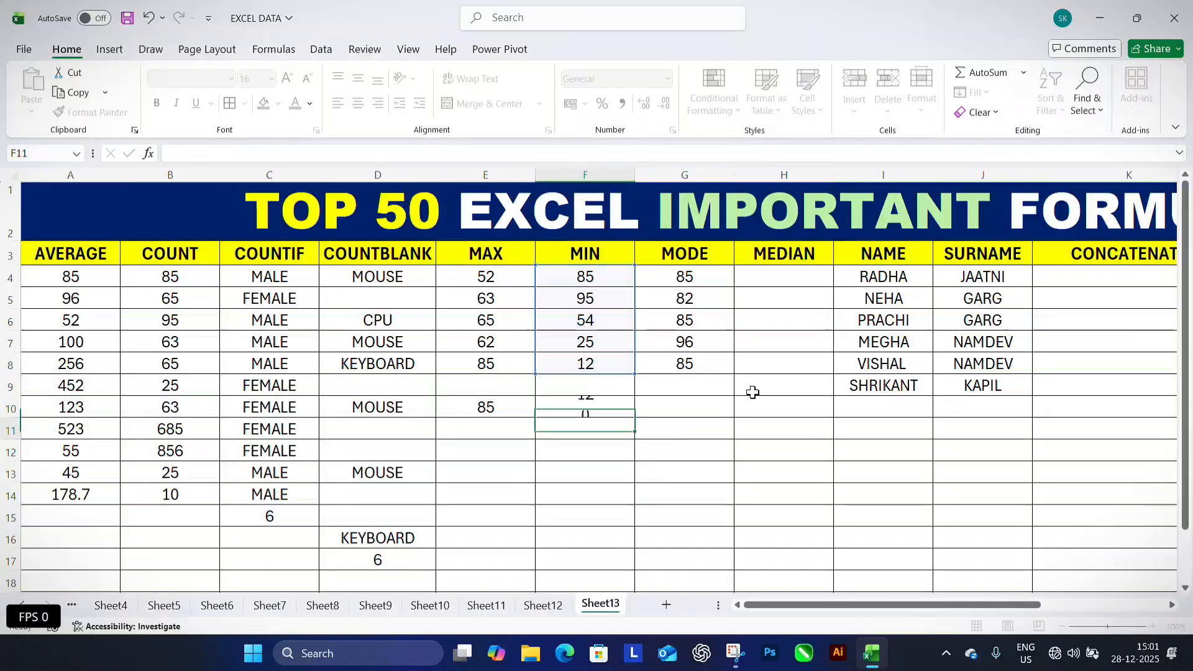
click(614, 406)
Find the most frequent number of G4:G8 with a MODE formula in G10
drag(681, 286, 682, 331)
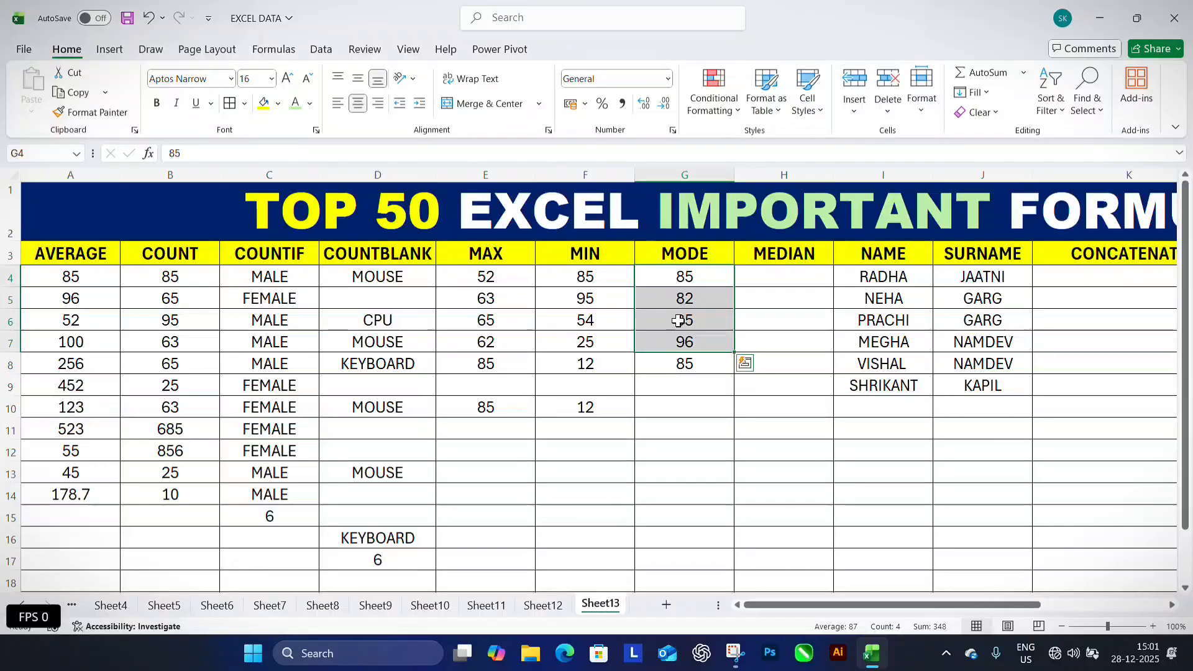
click(683, 407)
text(=MODE)
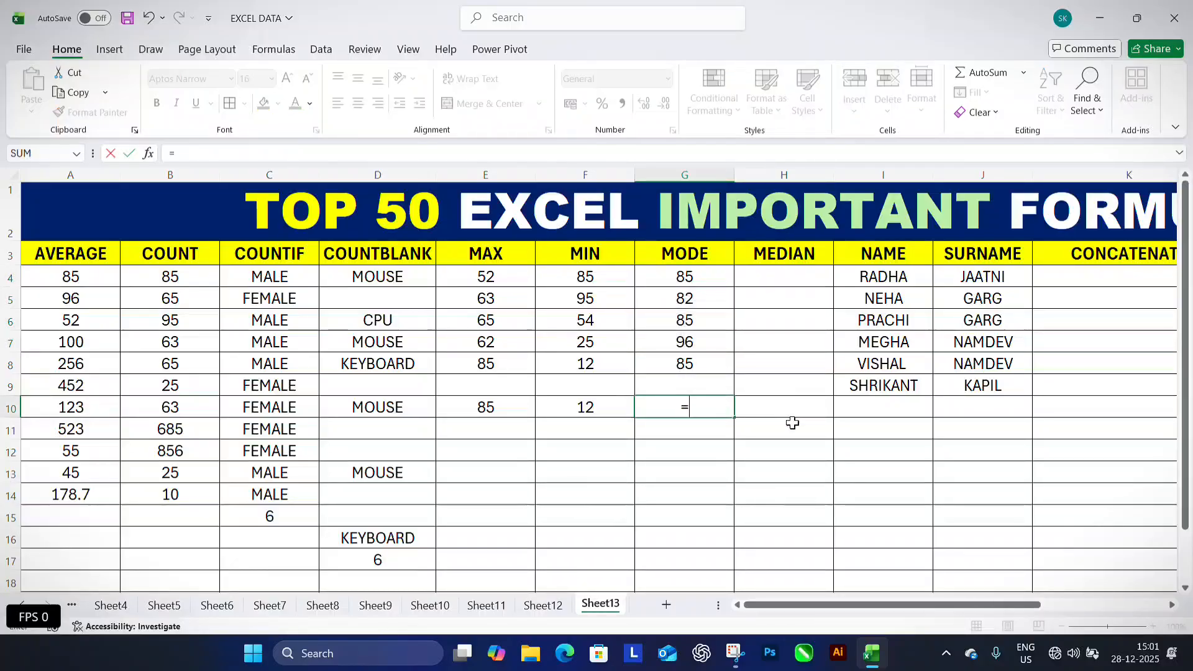
key(Down)
key(Down)
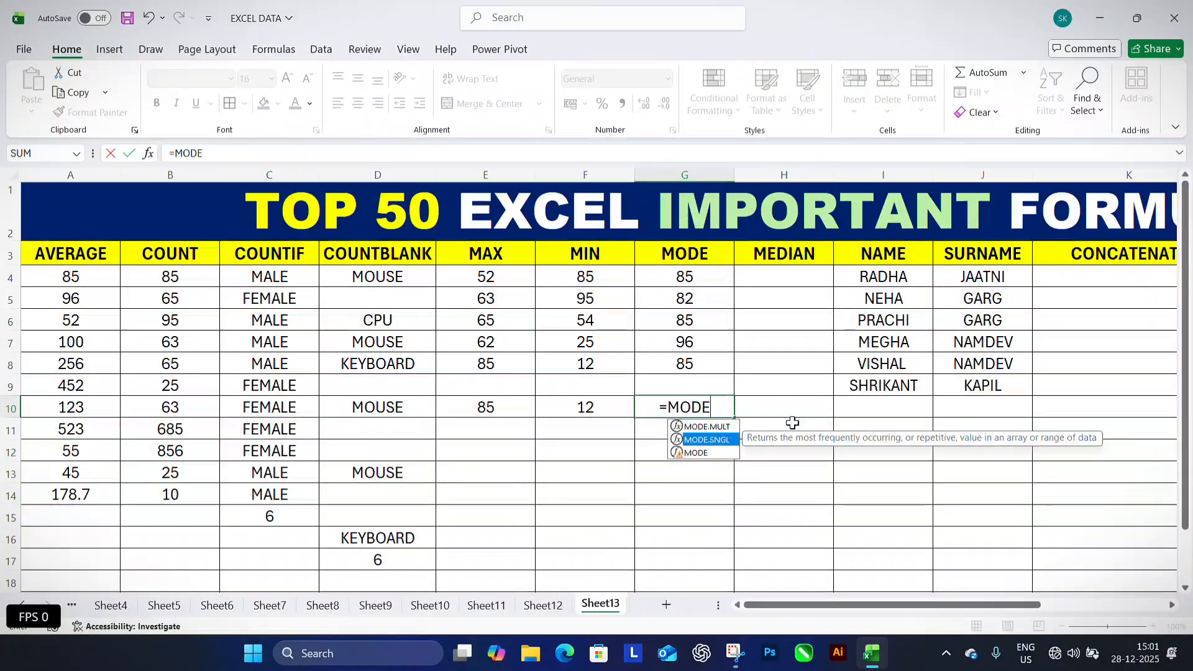
key(Tab)
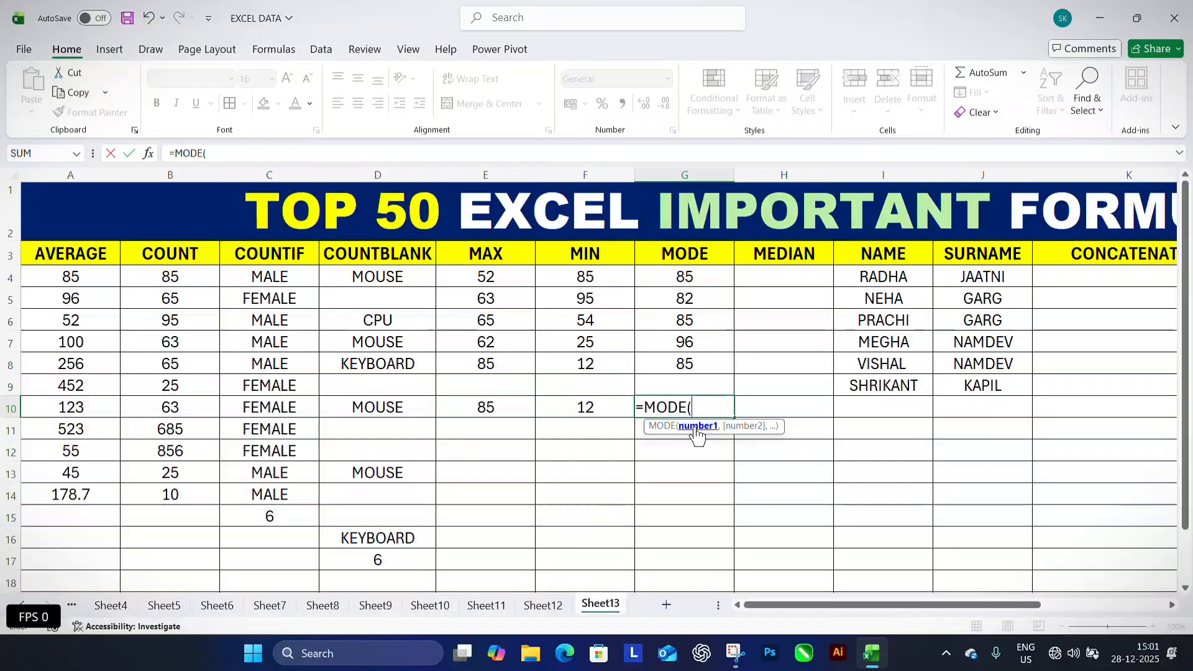
drag(678, 273, 683, 365)
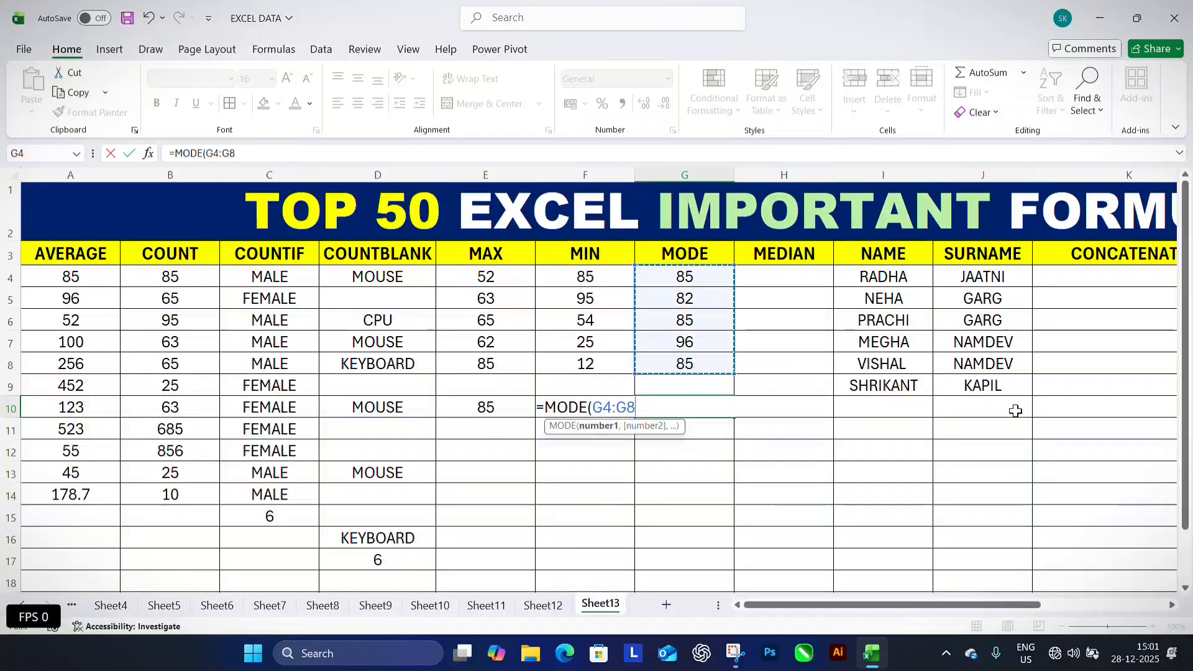
key(Return)
click(713, 411)
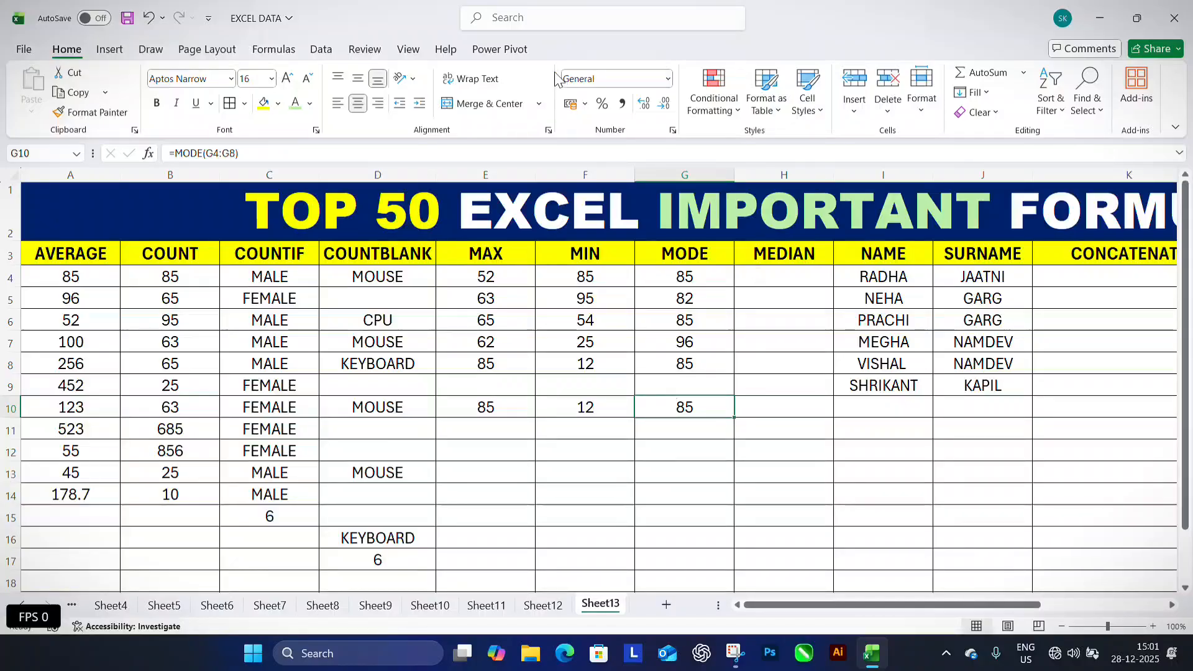
Calculate the median of 400 and 1500 with a MEDIAN formula in H4
click(800, 276)
click(764, 274)
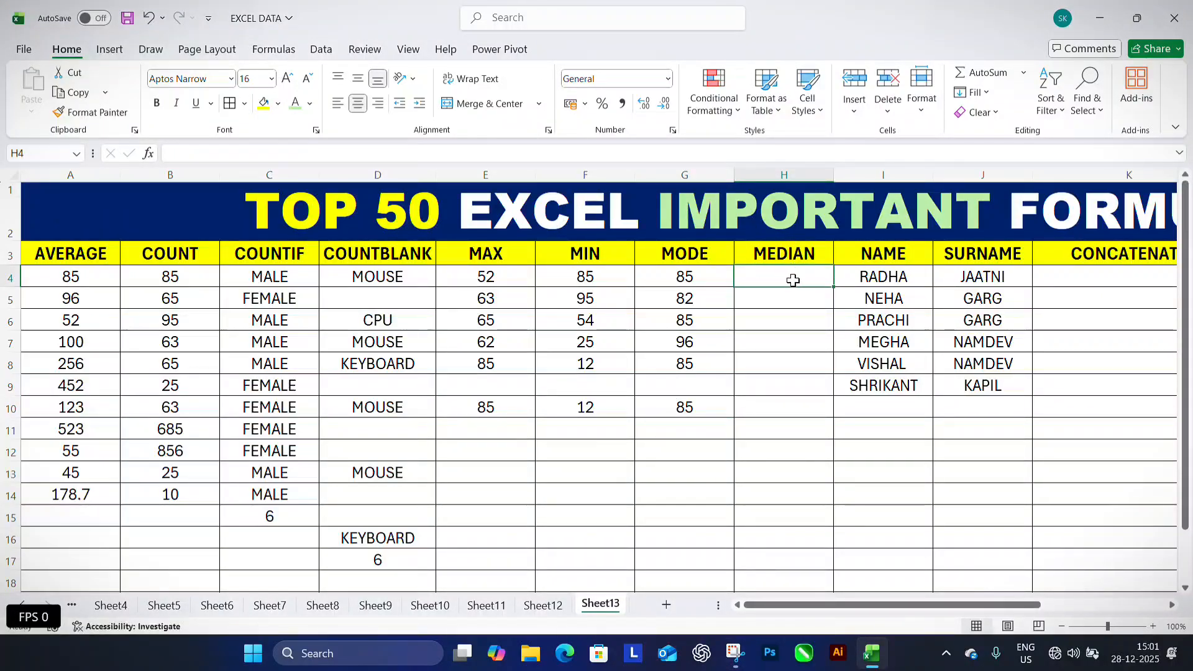
text(=MED)
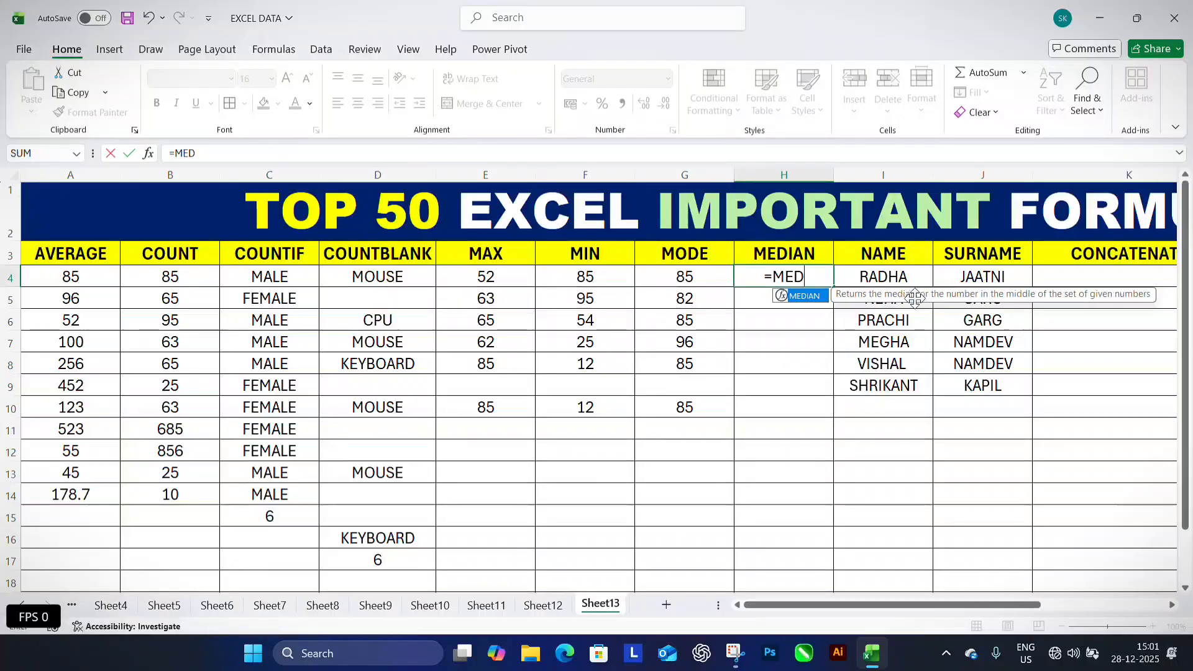
text(IAN()
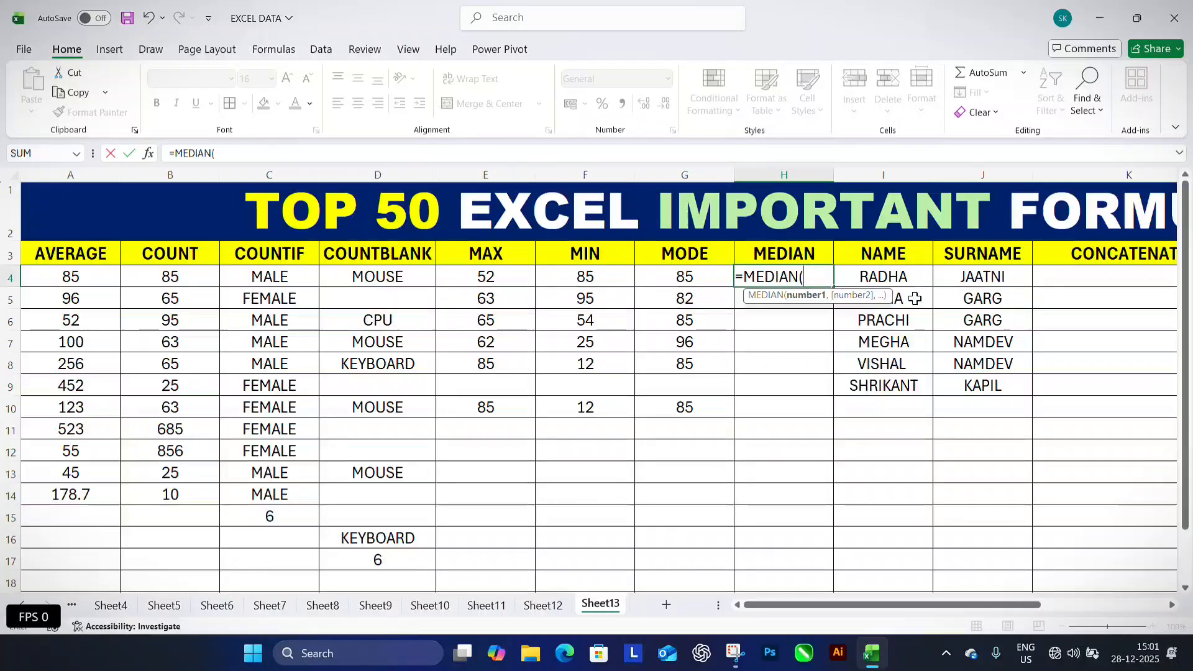
text(400)
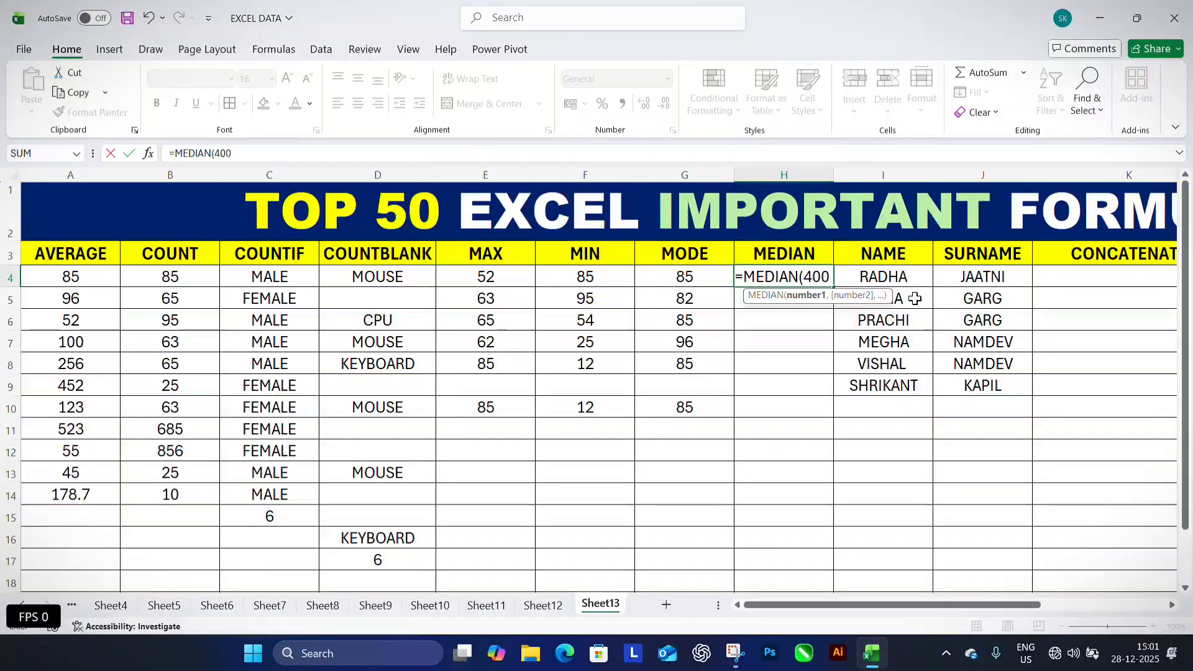
text(,1500)
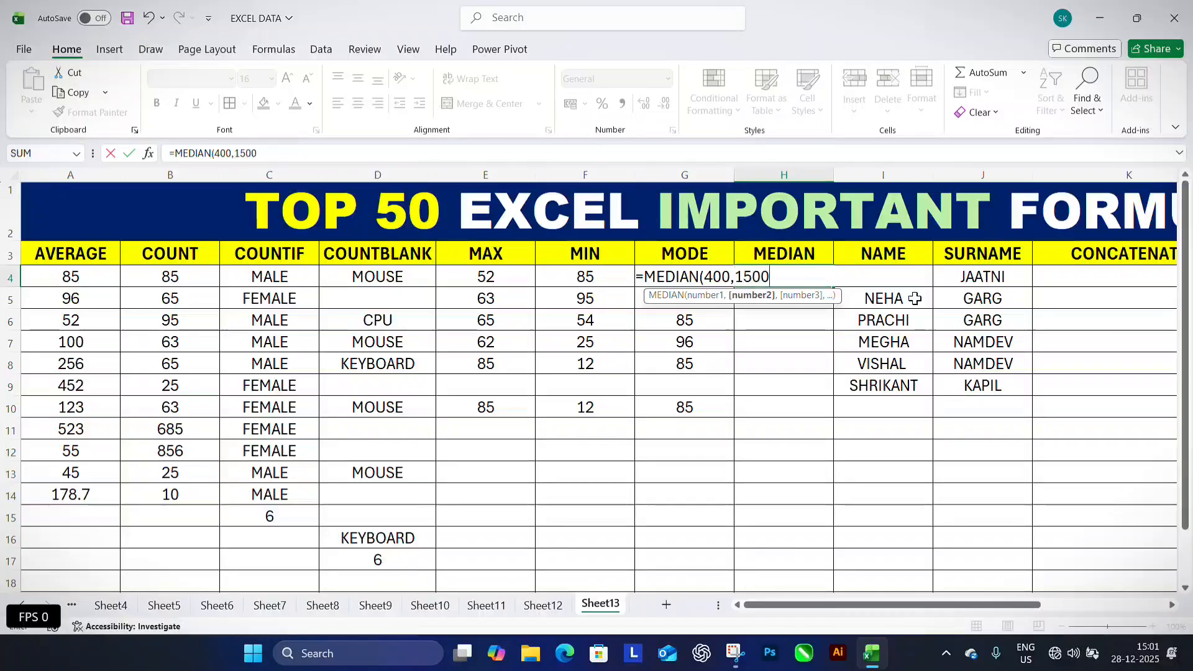
key(Return)
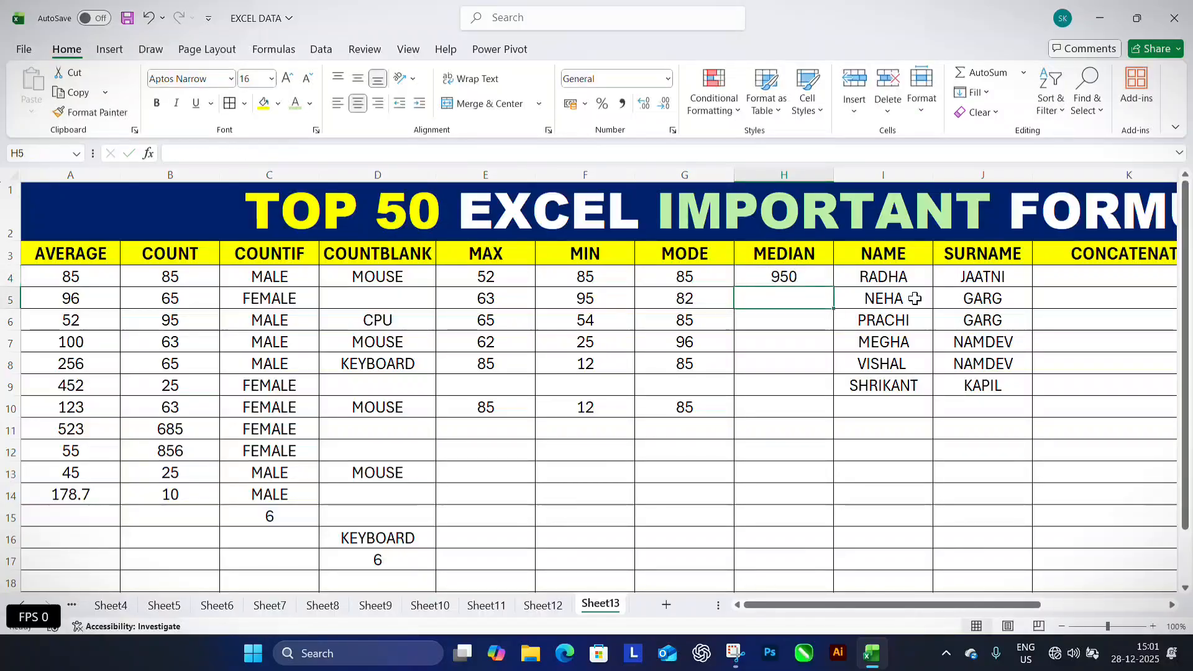
Calculate the median of 45856 and 96695 with a MEDIAN formula in H5
text(=)
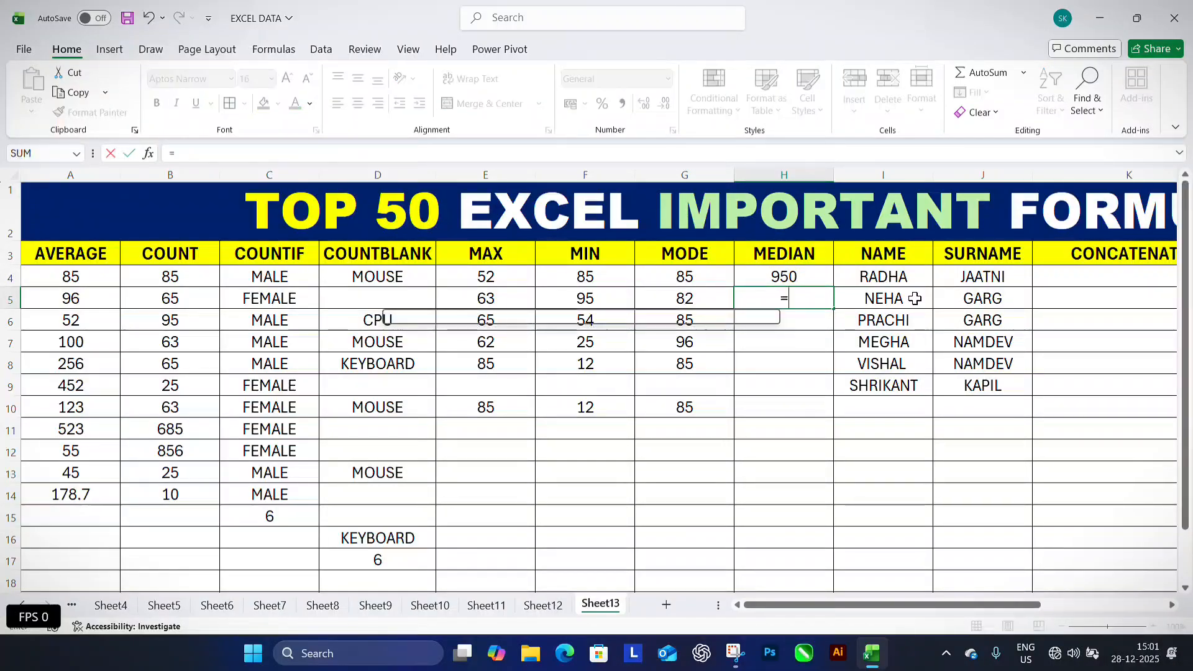
text(MEDIAN()
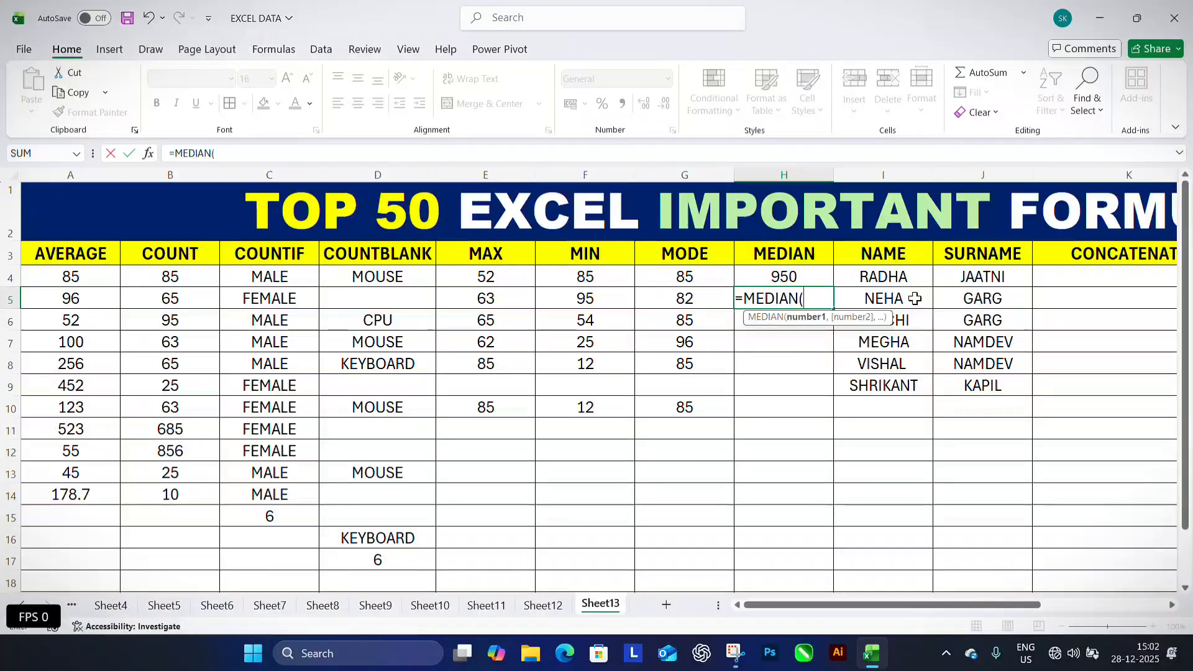
text(4585)
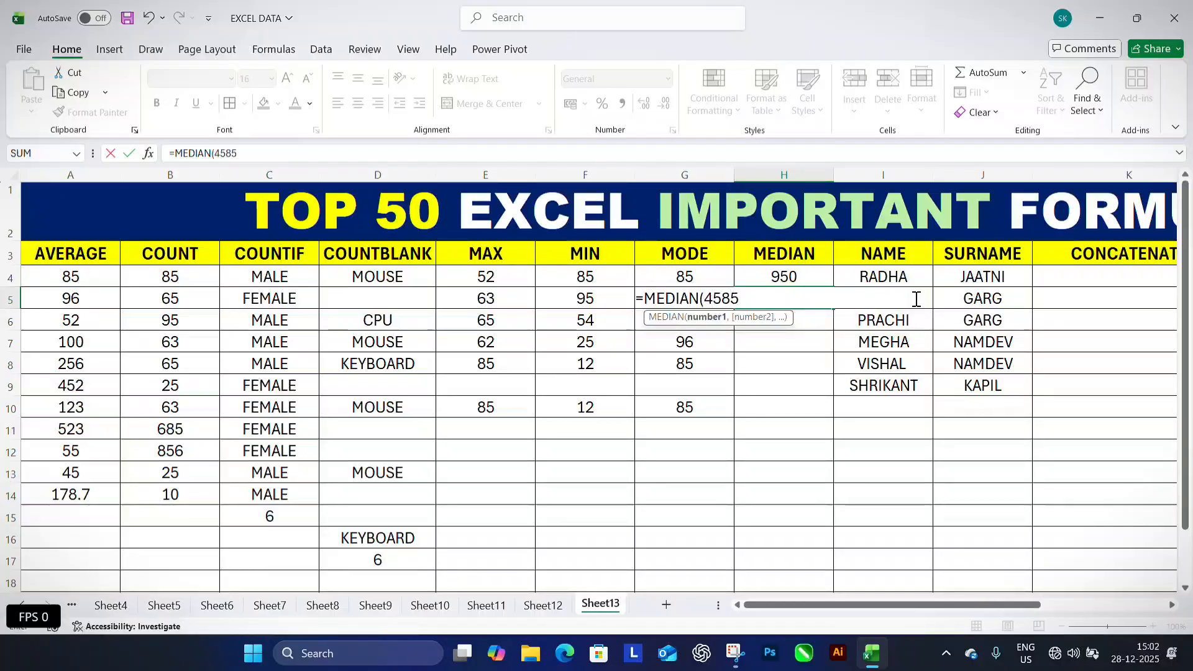
text(6,96)
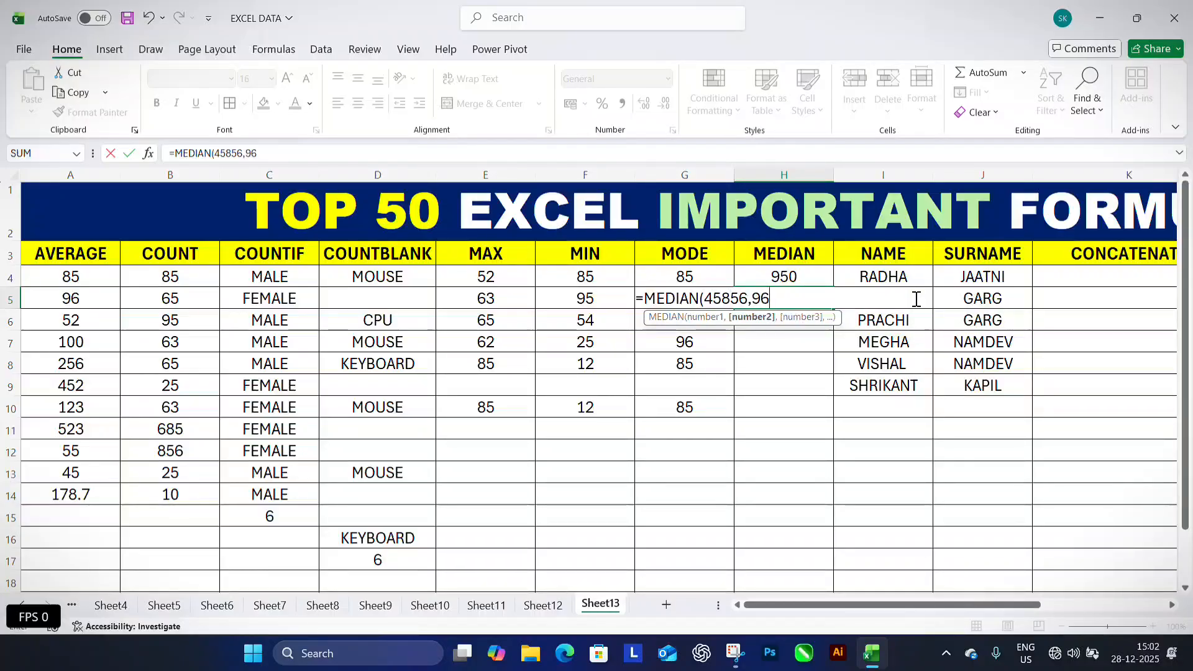
text(695)
key(Return)
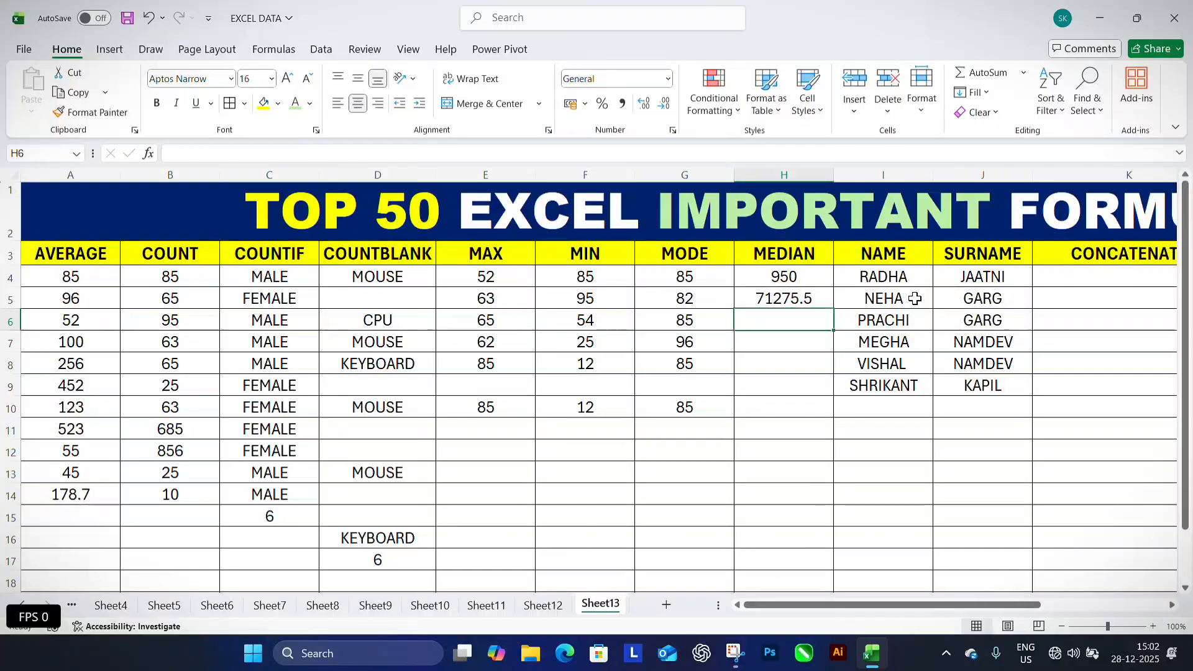
click(808, 299)
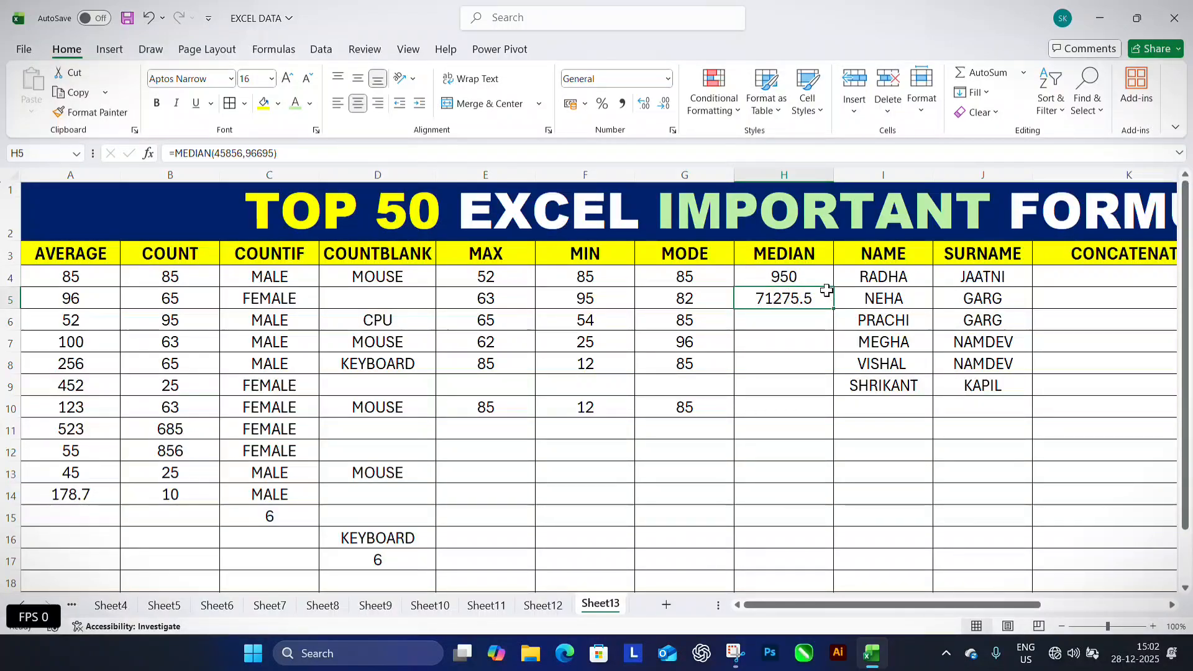
click(879, 274)
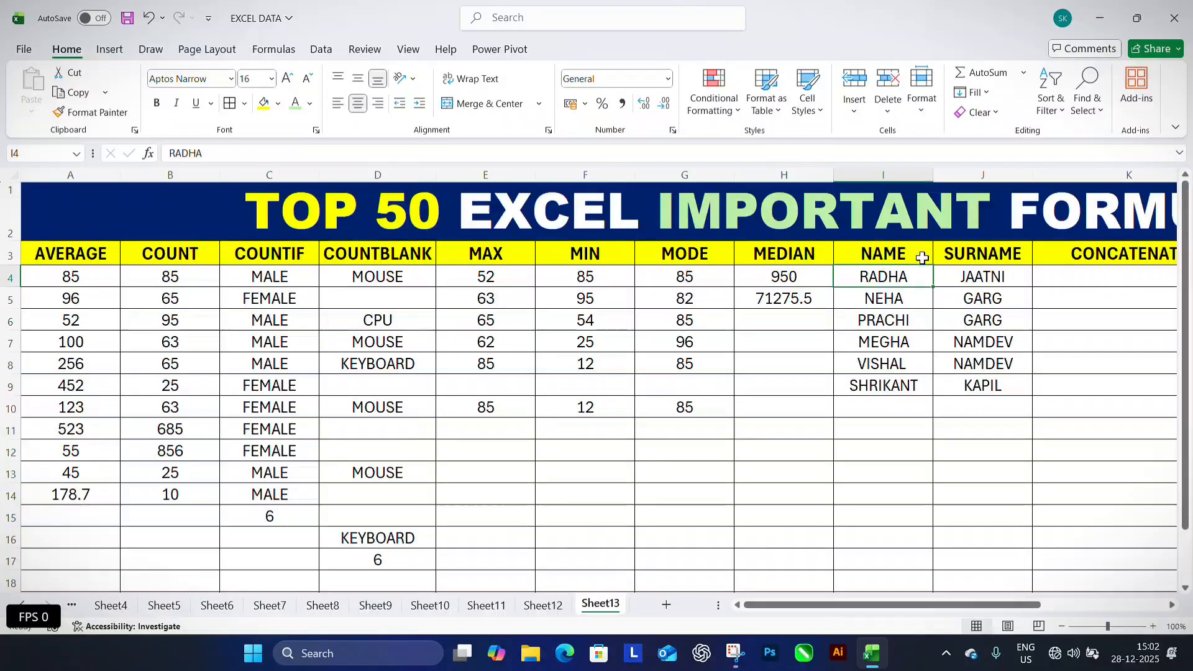
Examine the name and surname pairs in I4:J9 that belong to the CONCATENATE column
click(1107, 252)
drag(1034, 609, 1097, 610)
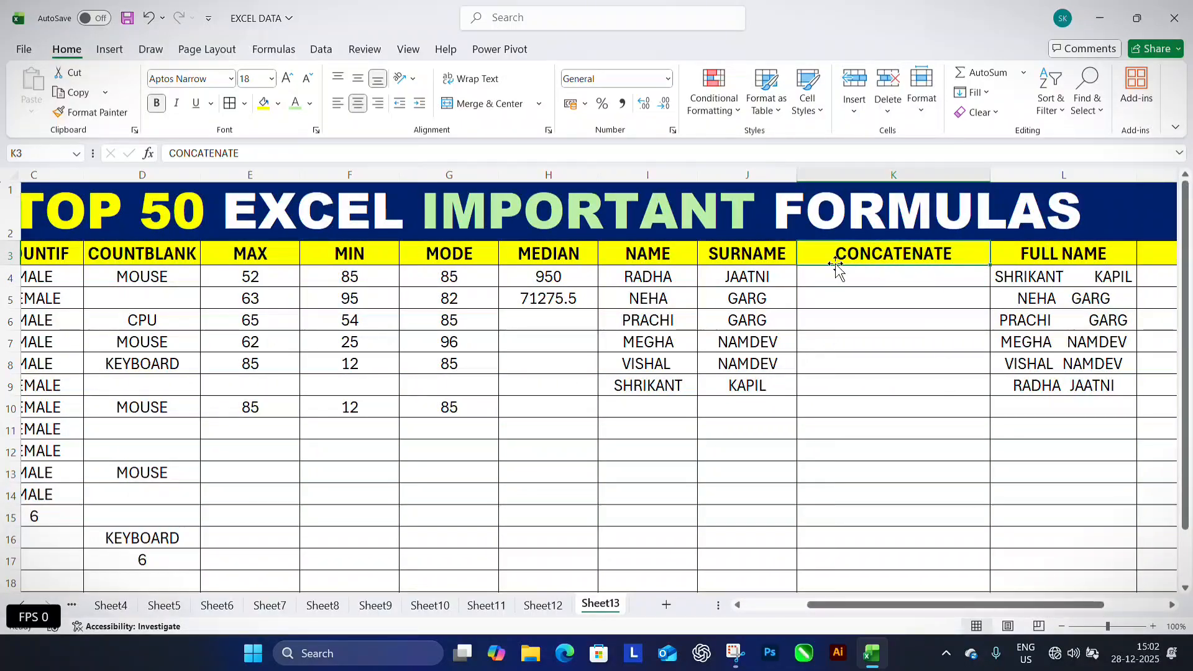
click(670, 279)
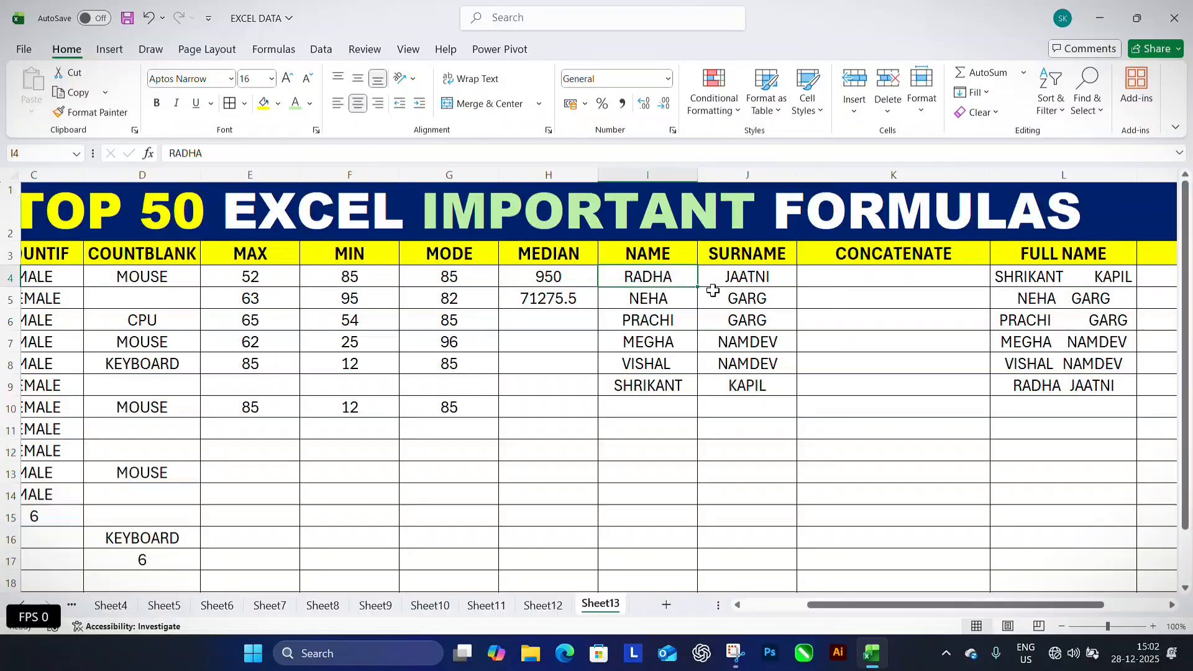
click(742, 279)
click(658, 297)
click(750, 304)
click(647, 321)
click(749, 322)
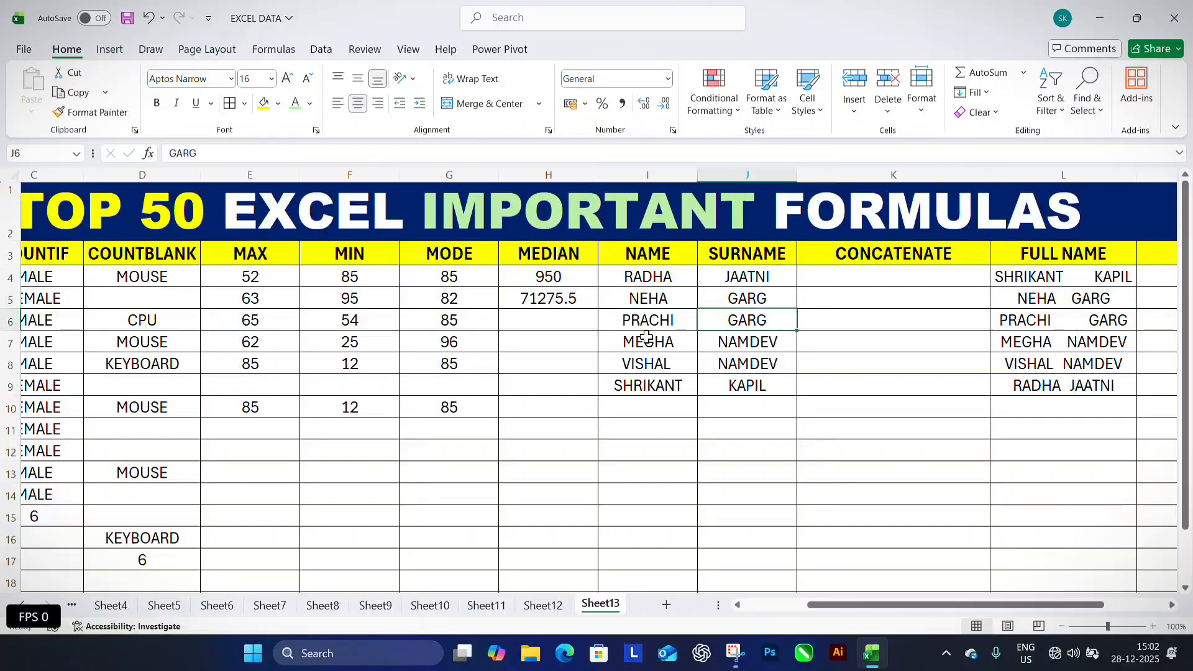
click(646, 339)
click(755, 343)
click(668, 377)
click(746, 367)
click(670, 376)
click(749, 379)
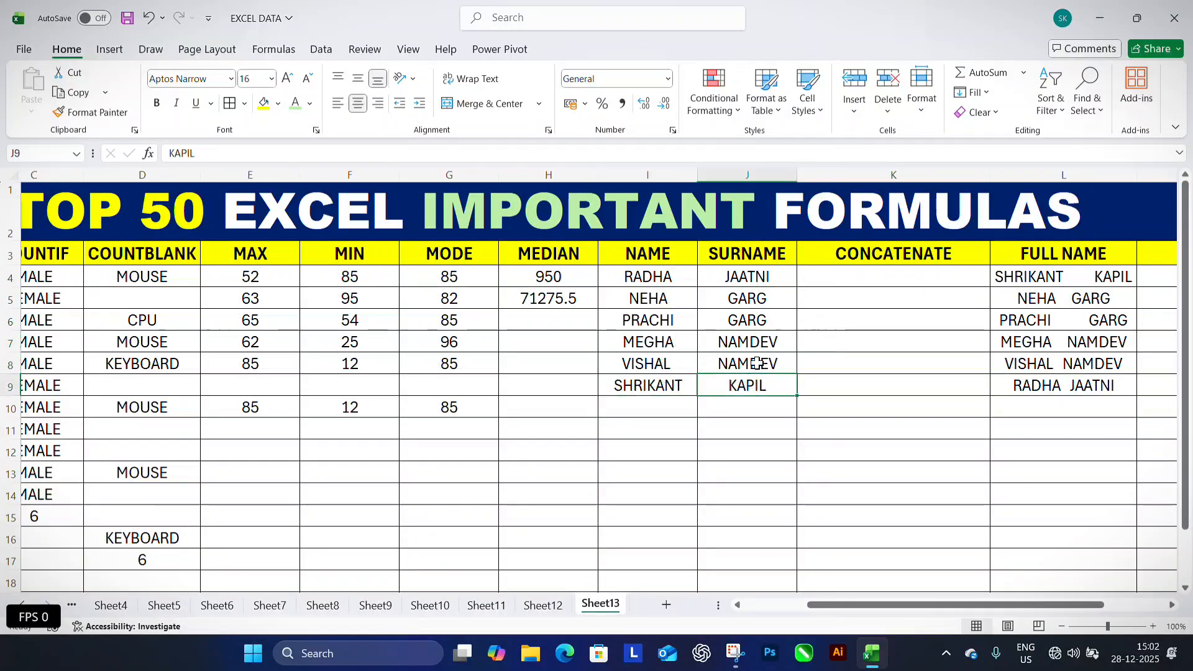
Join the name in I4 and the surname in J4 with a space between them using a CONCATENATE formula in K4
click(811, 279)
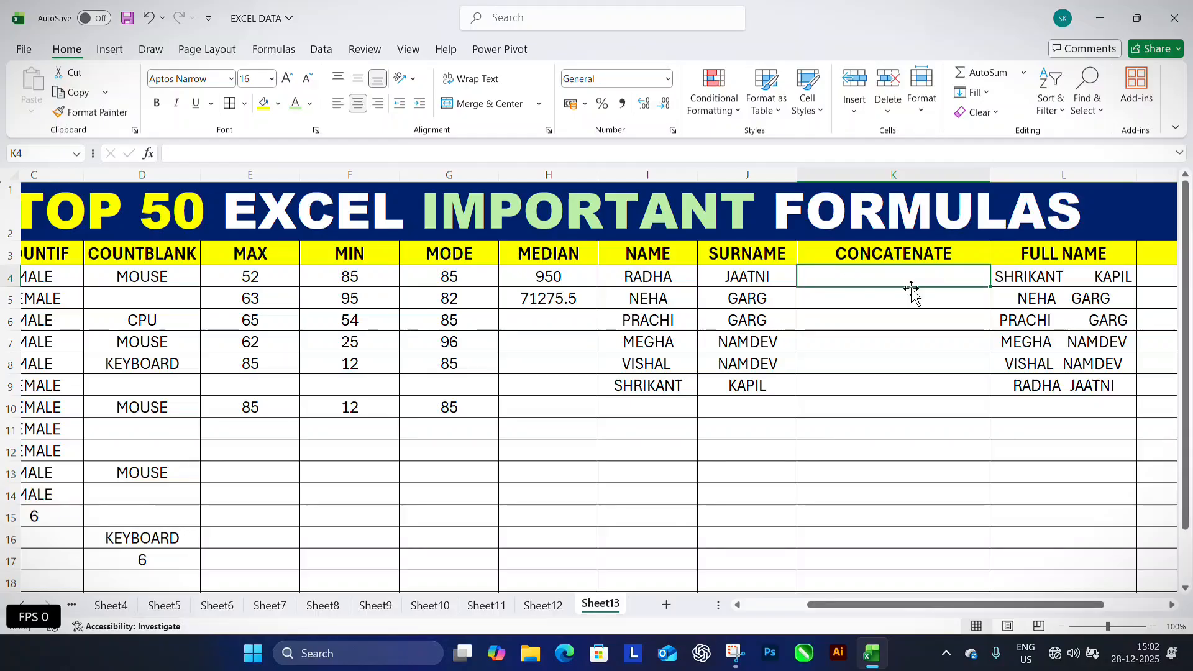
text(=CON)
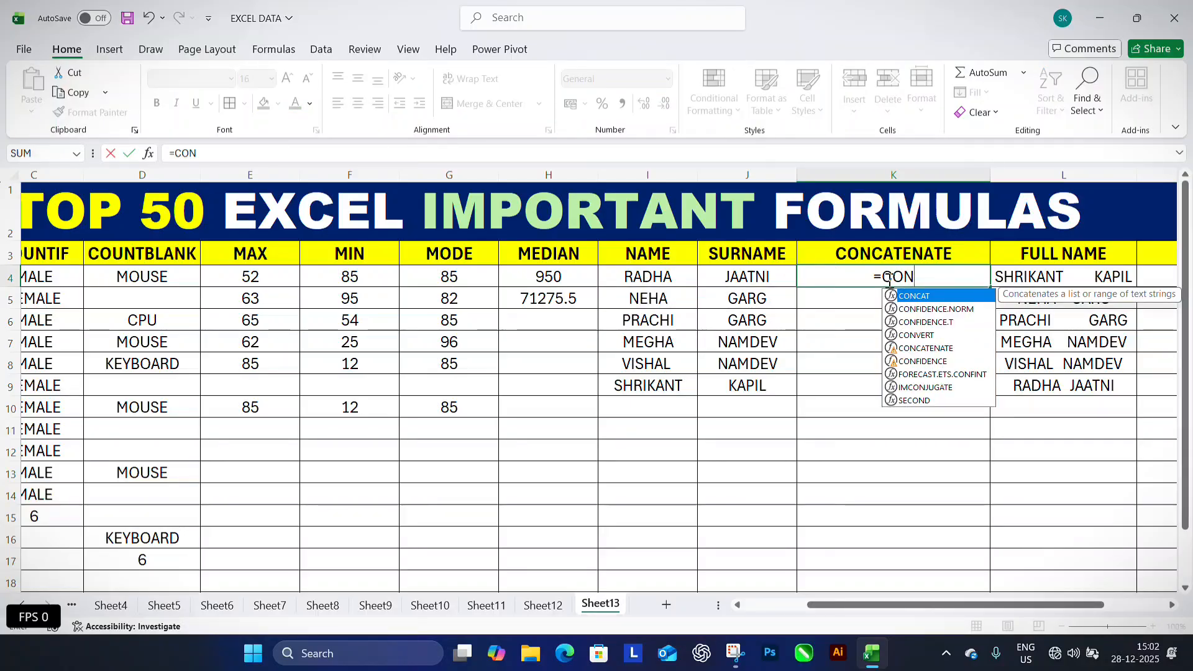
text(C)
key(Down)
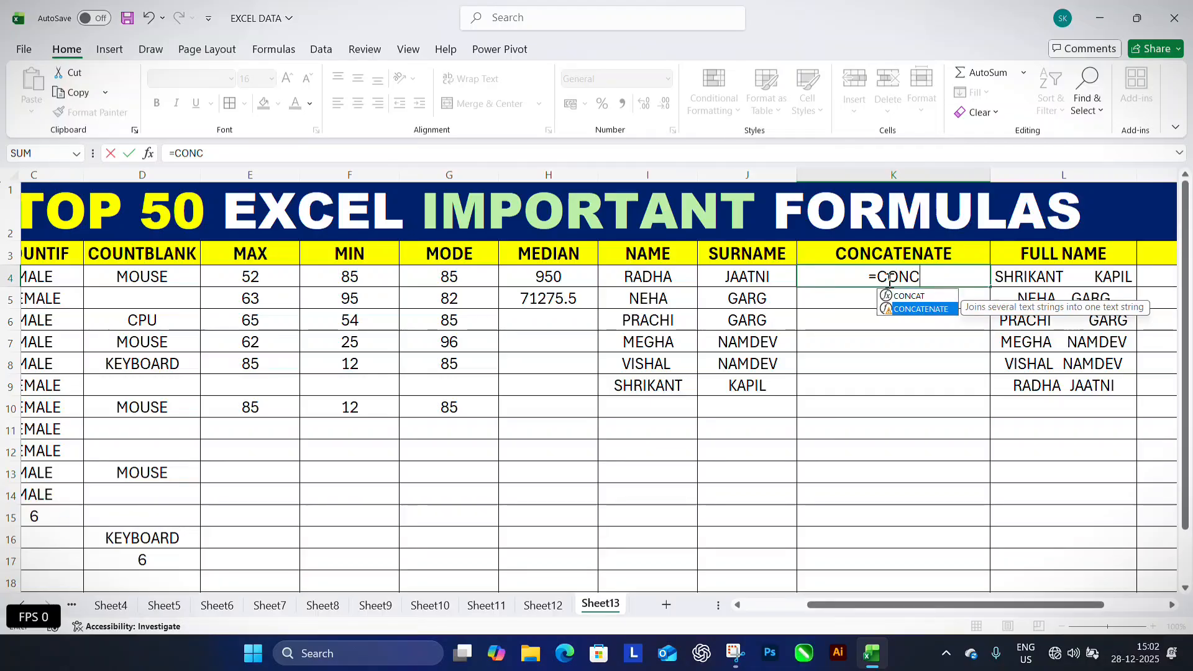
key(Tab)
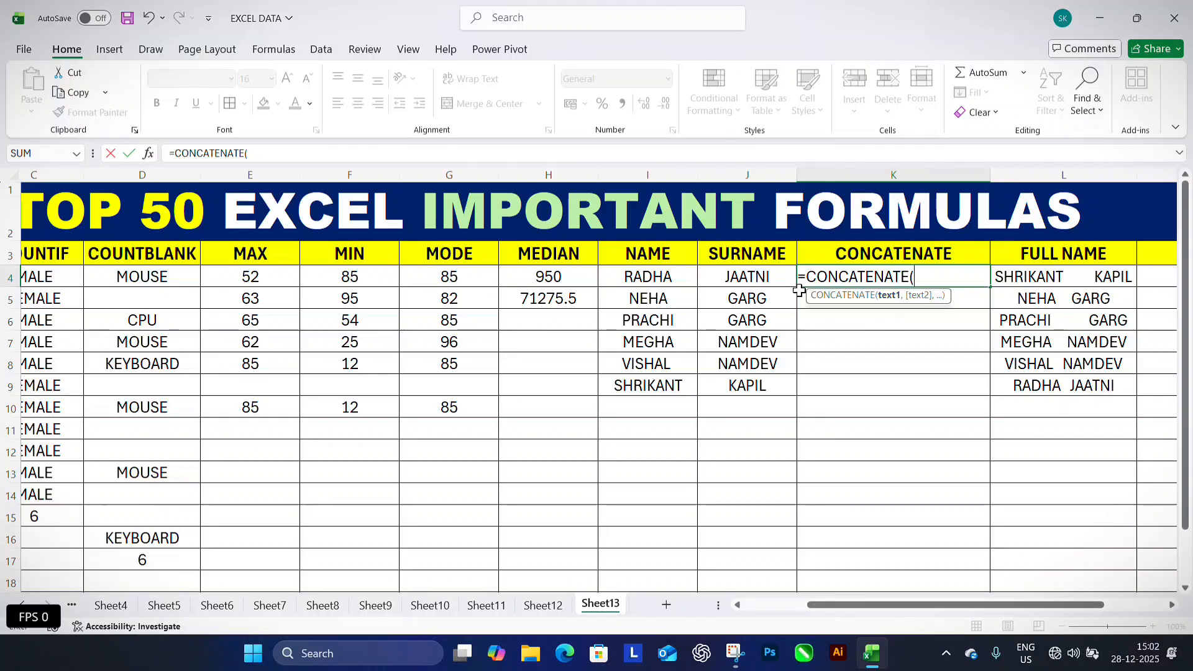
click(669, 278)
text(,)
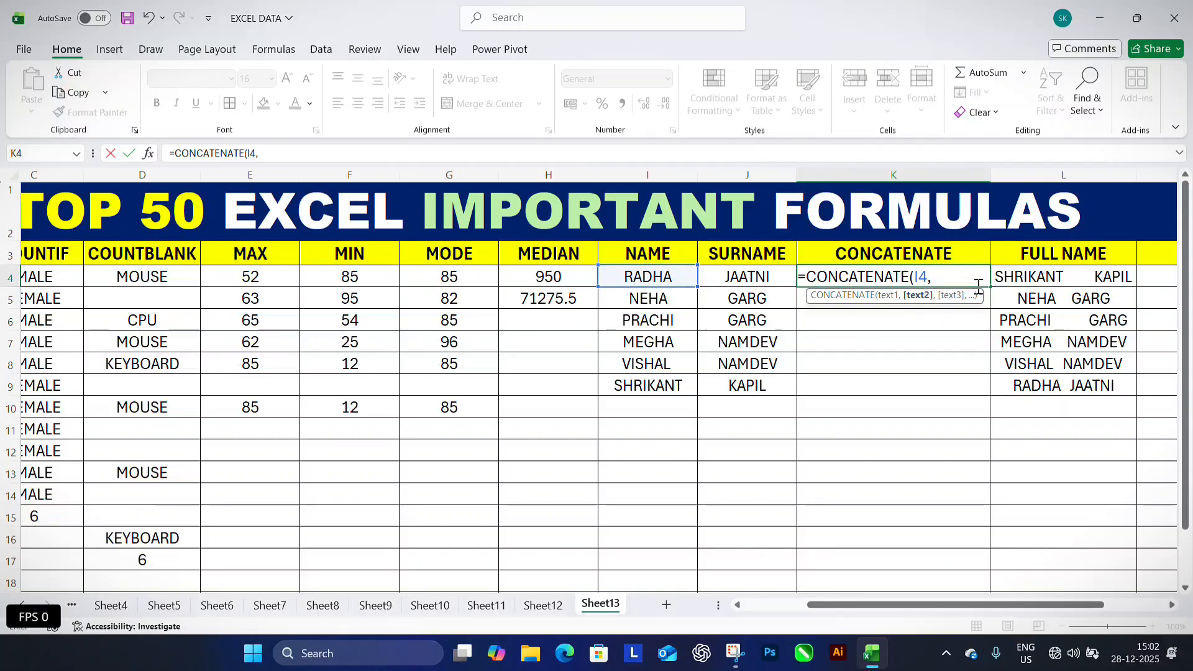
text(" ",)
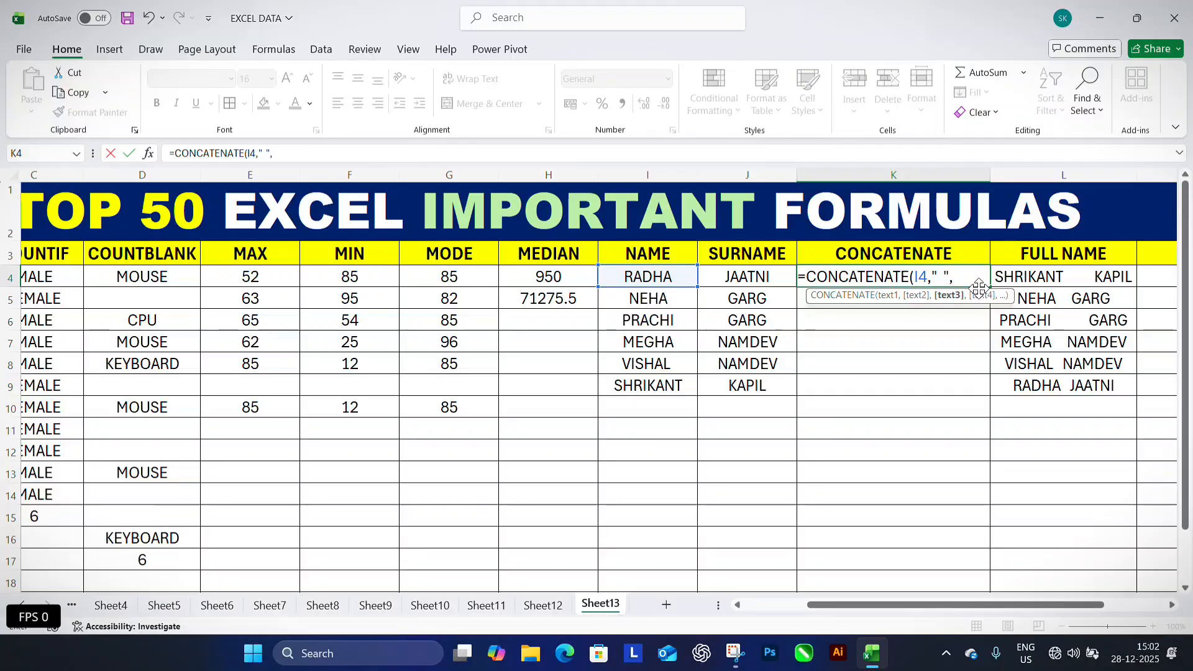
click(778, 276)
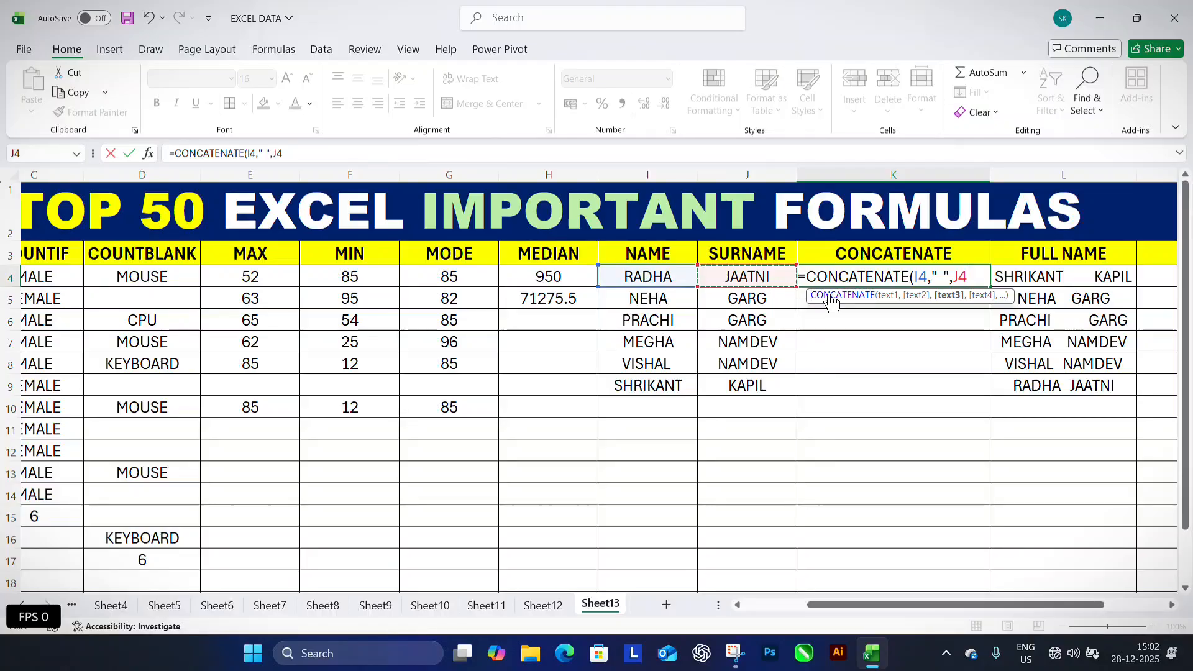
key(Return)
Fill the CONCATENATE formula from K4 down the column for the remaining names
click(908, 280)
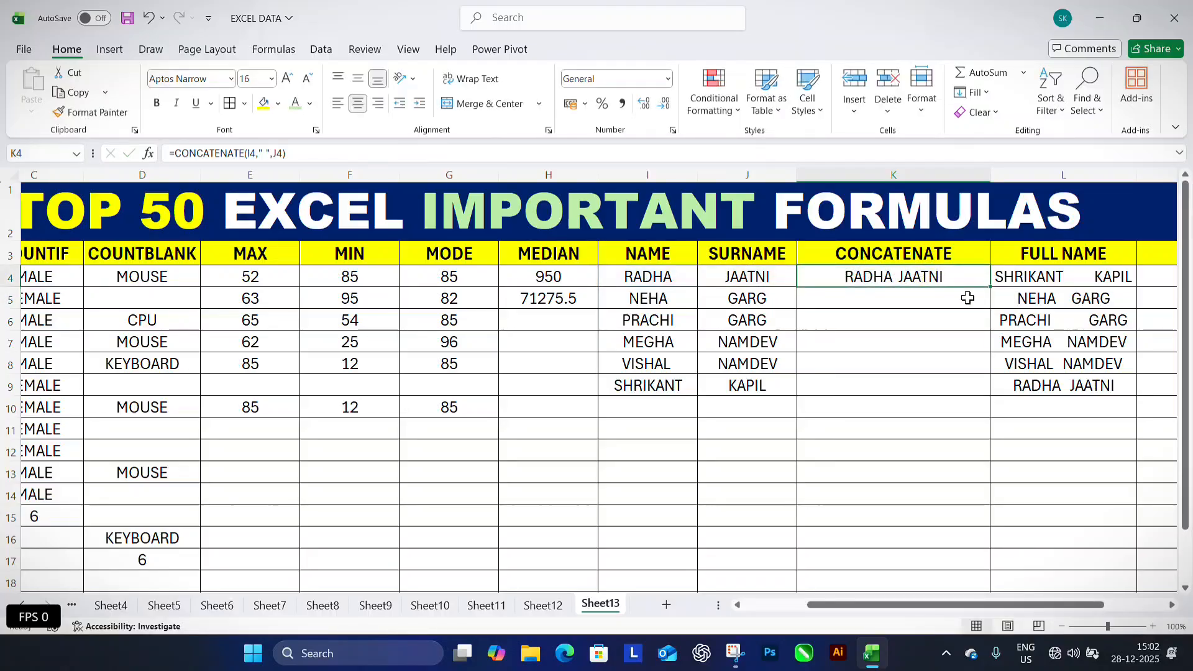
drag(987, 290, 932, 389)
click(932, 389)
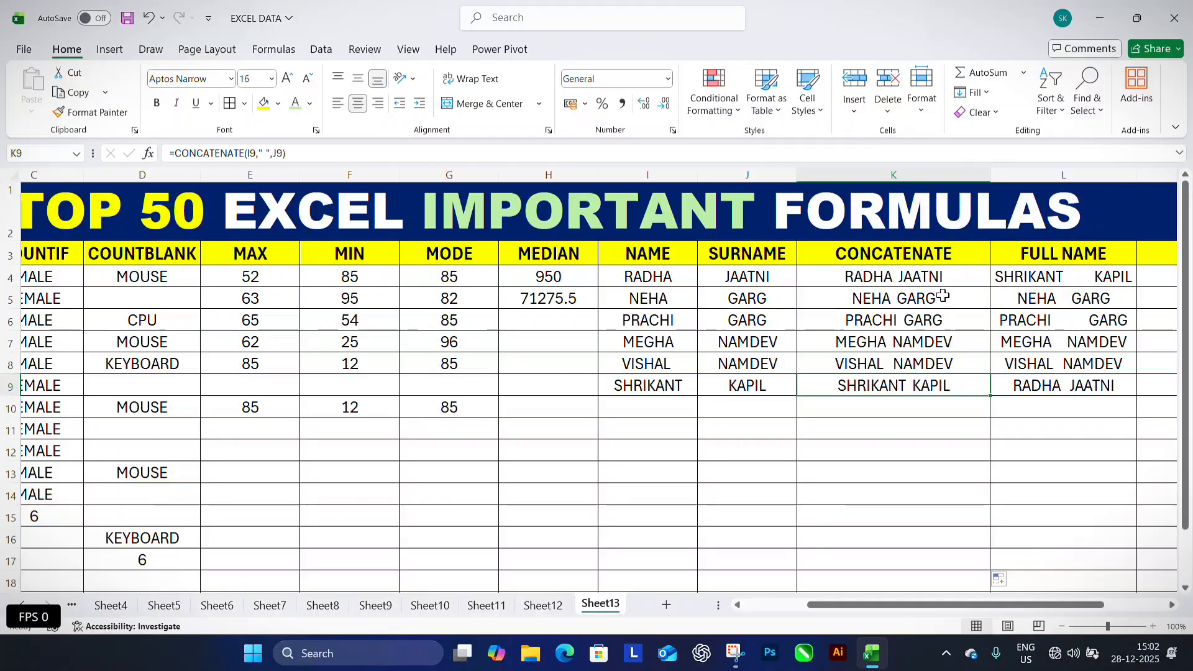
click(917, 355)
drag(923, 309, 931, 372)
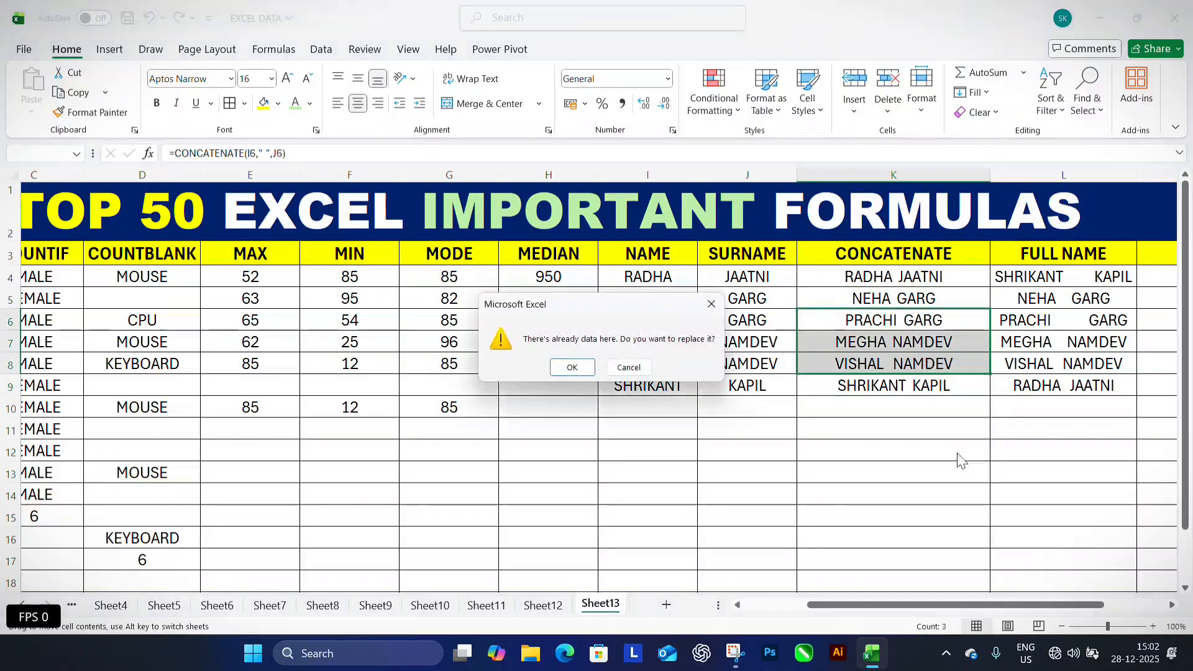
click(711, 304)
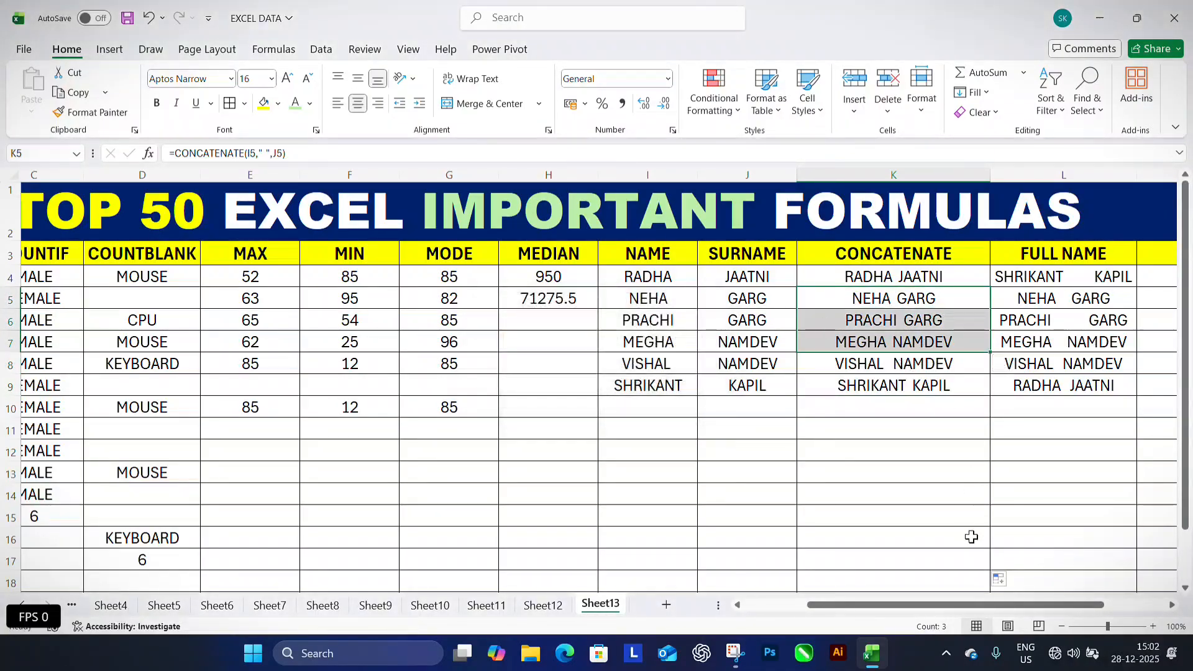
Examine the extra spaces inside the entries of the FULL NAME column beside the TRIM column
drag(955, 601, 1017, 601)
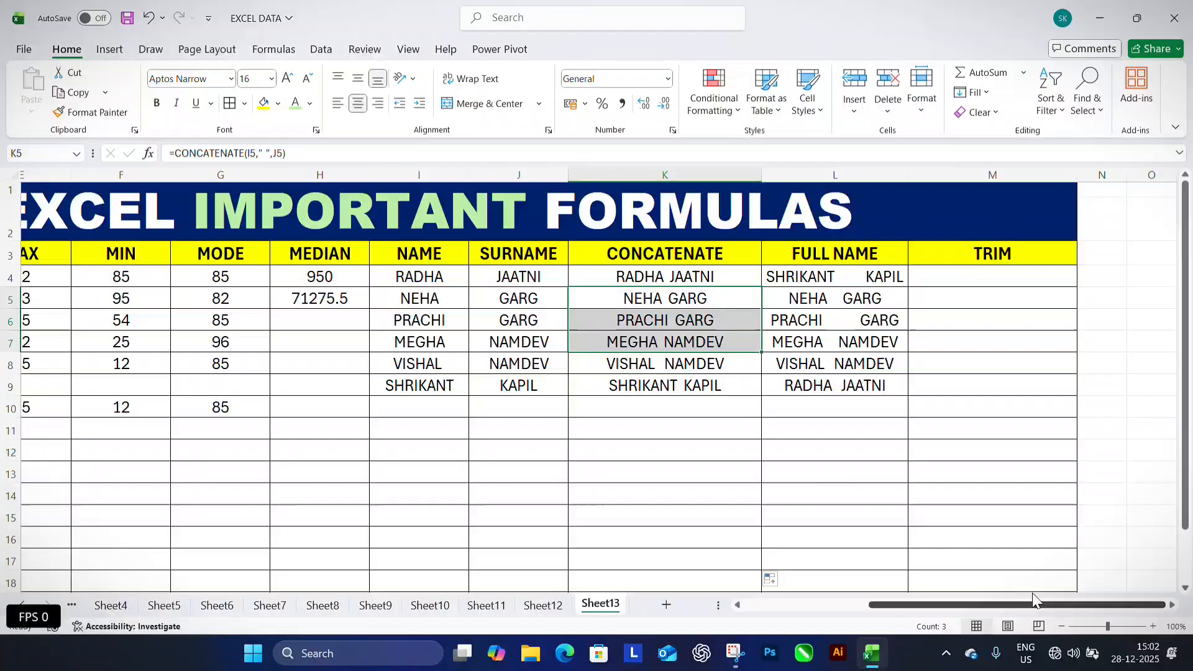
click(971, 277)
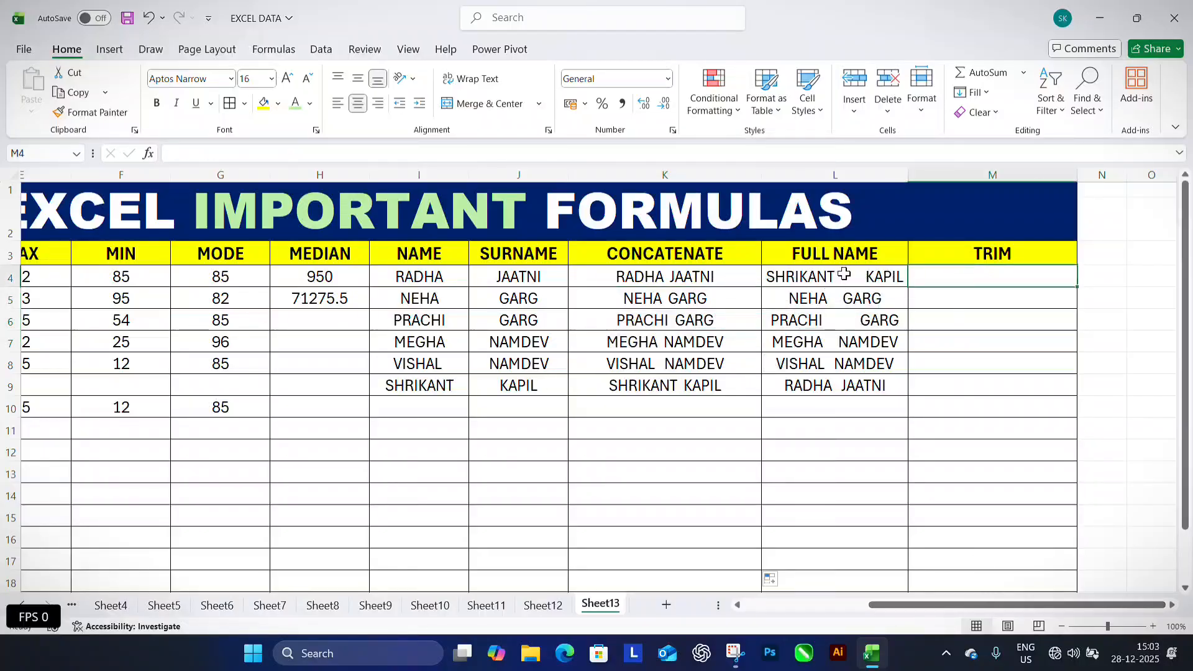
click(841, 299)
click(842, 320)
click(843, 342)
click(843, 366)
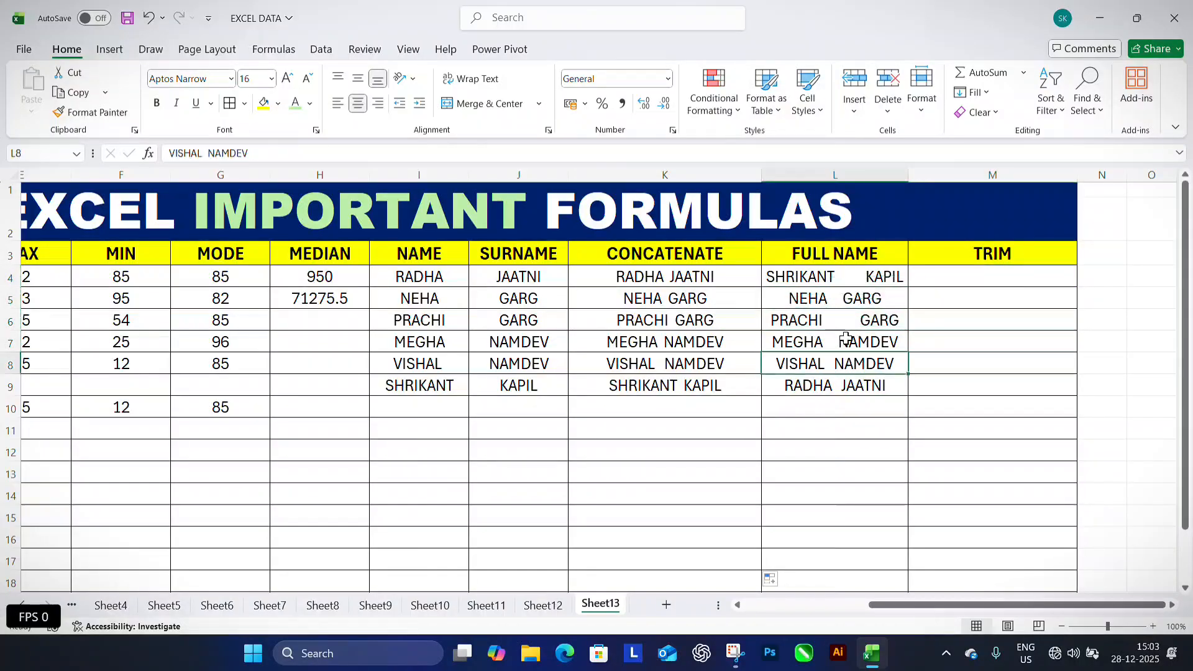
click(845, 320)
click(844, 298)
click(843, 280)
Remove the extra spaces from the full name in L4 with a TRIM formula in M4
click(985, 277)
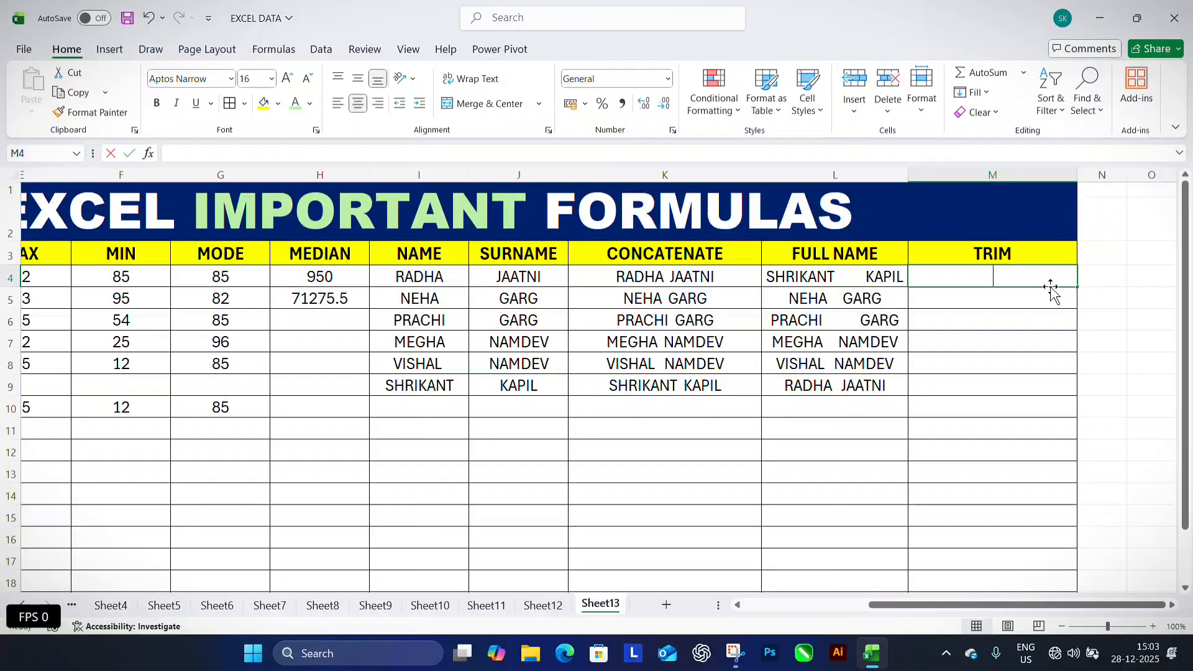
text(=TRIM()
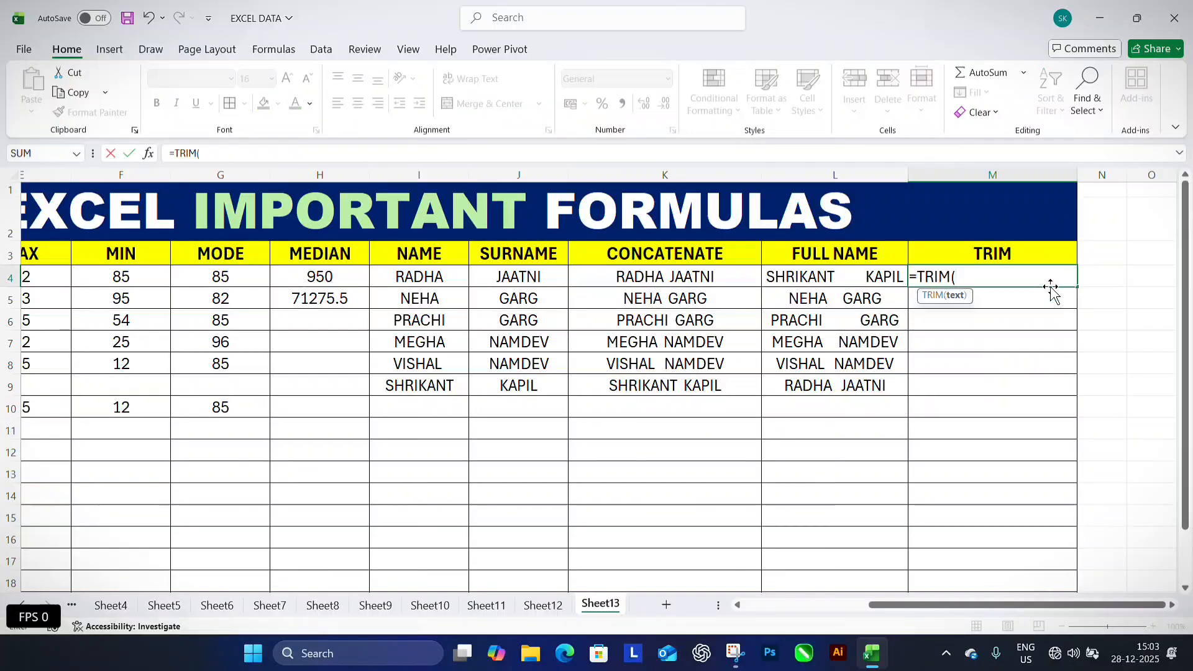
click(852, 277)
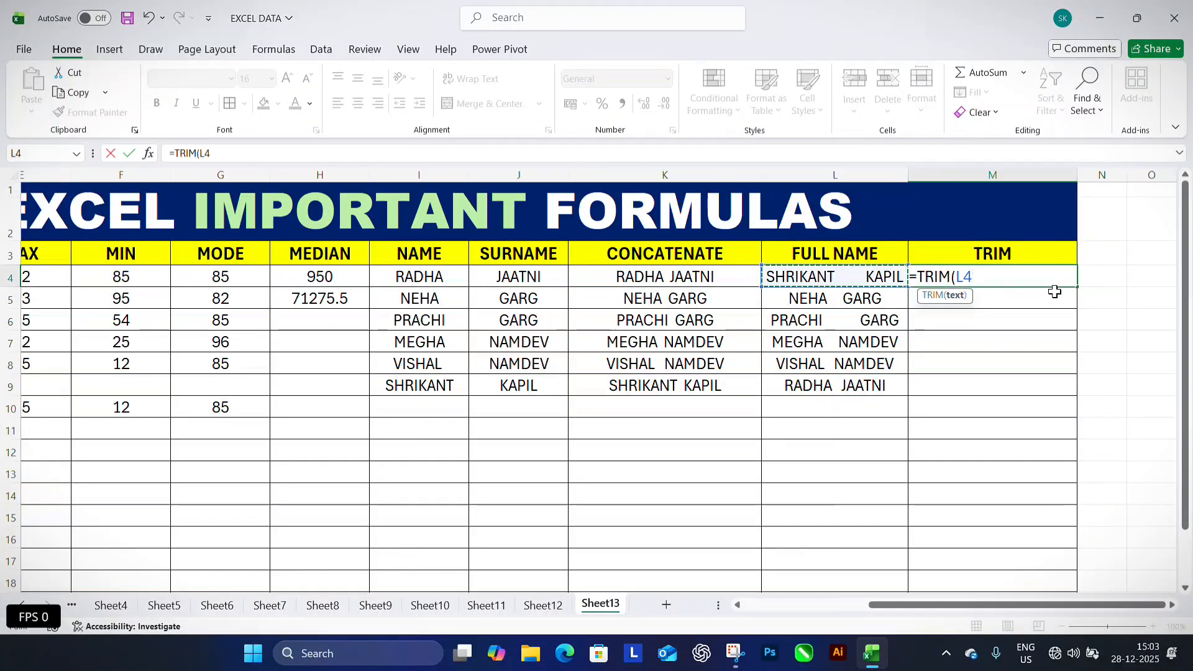
key(Return)
Fill the TRIM formula from M4 down the column and compare the results with the original full names
click(1010, 275)
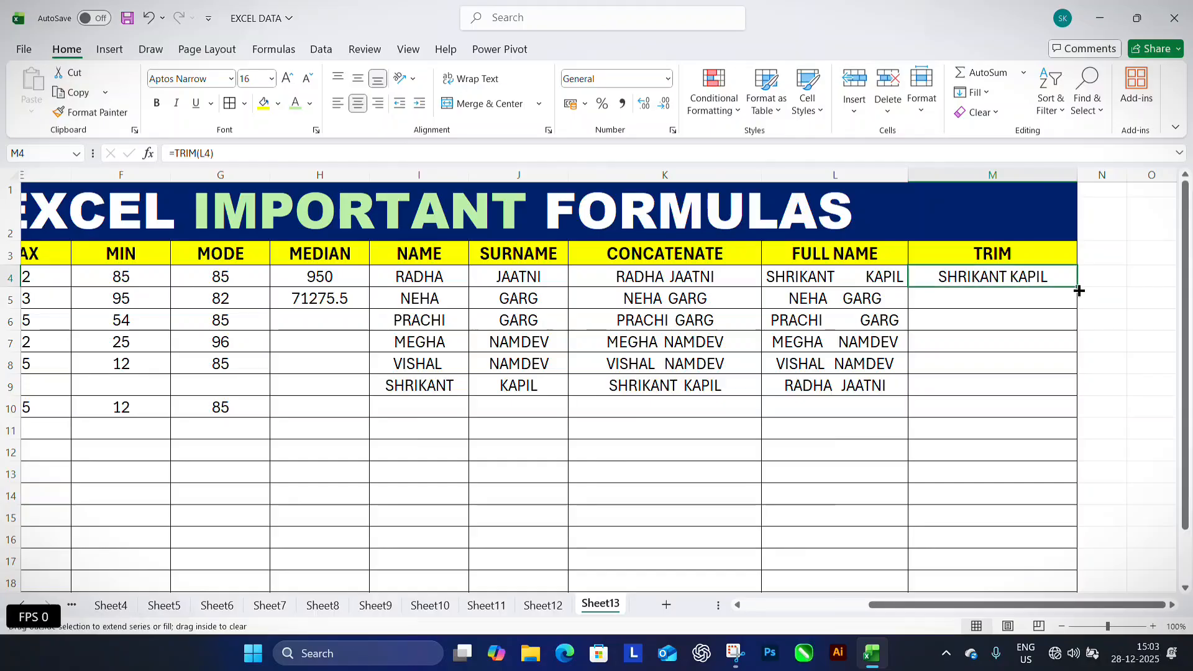
double_click(1079, 291)
click(1017, 405)
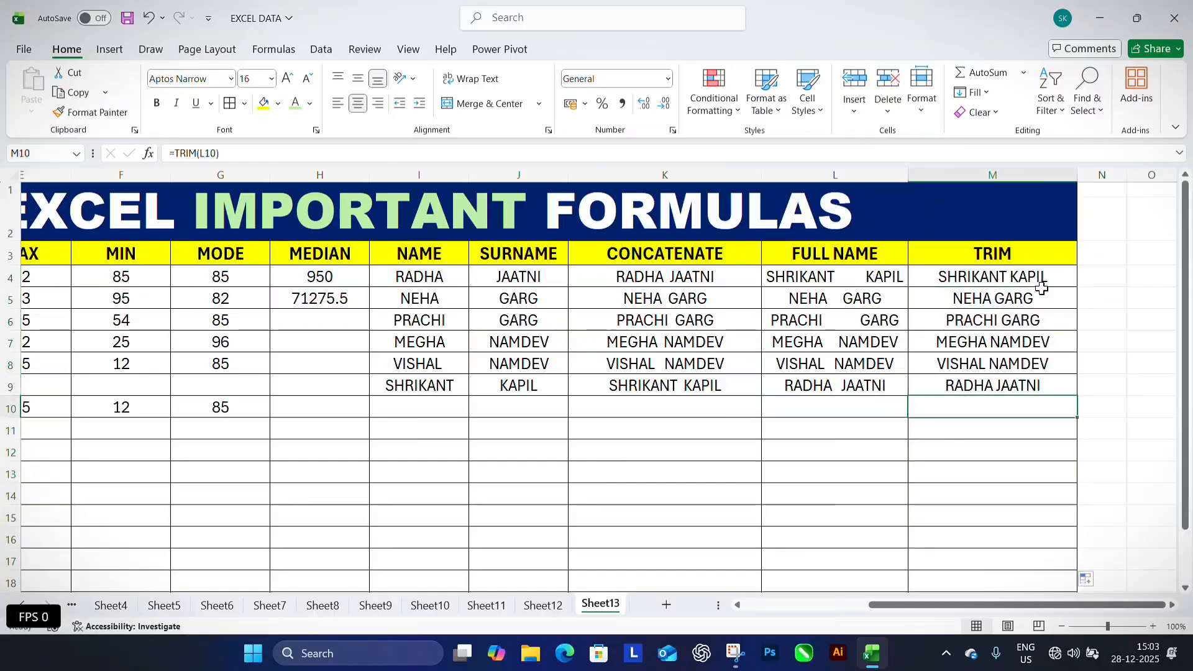
click(858, 320)
click(883, 363)
click(994, 341)
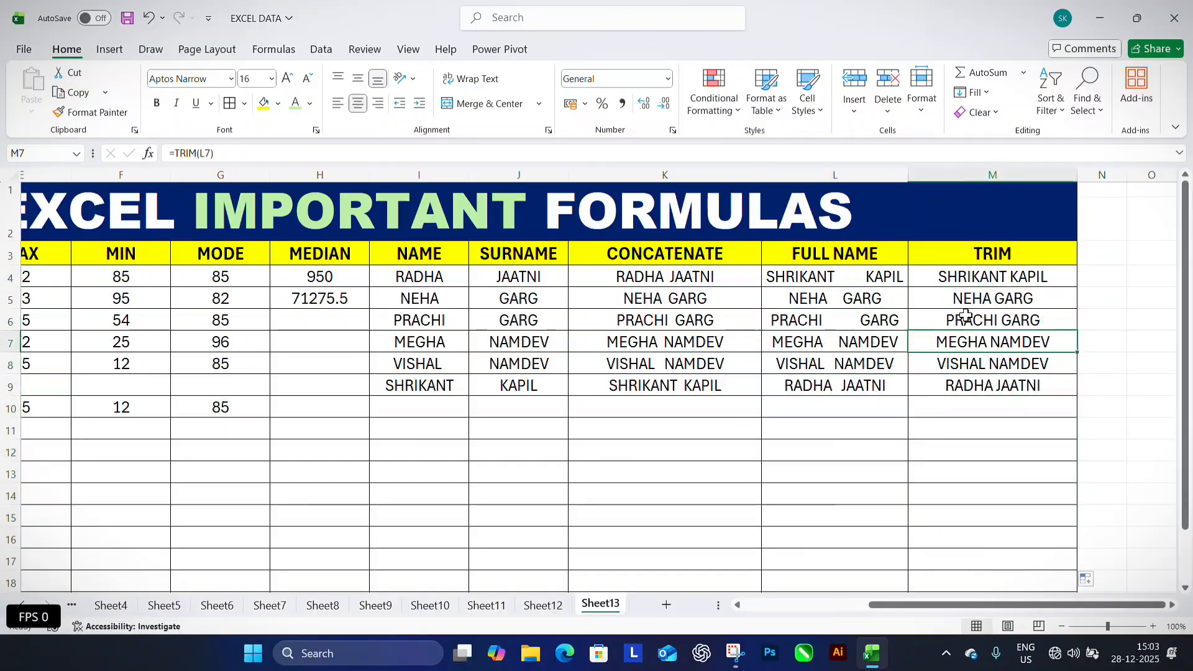
click(1007, 320)
click(969, 277)
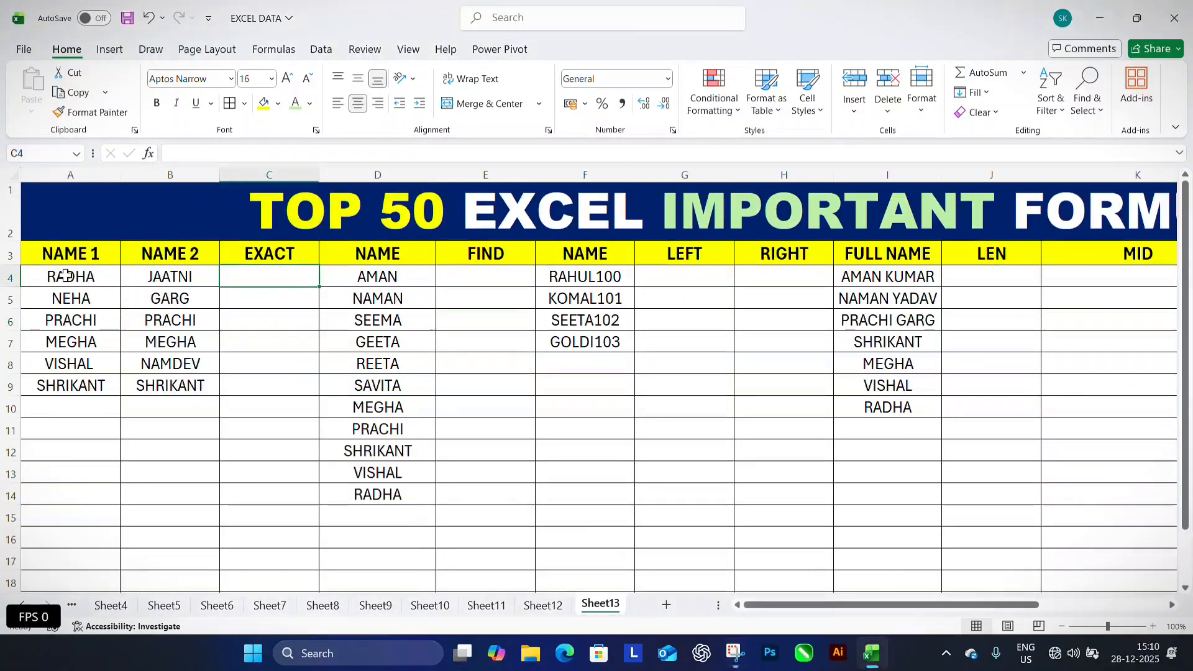
Compare the NAME 1 and NAME 2 entries row by row in A4:B8 for the EXACT column
click(66, 281)
click(275, 254)
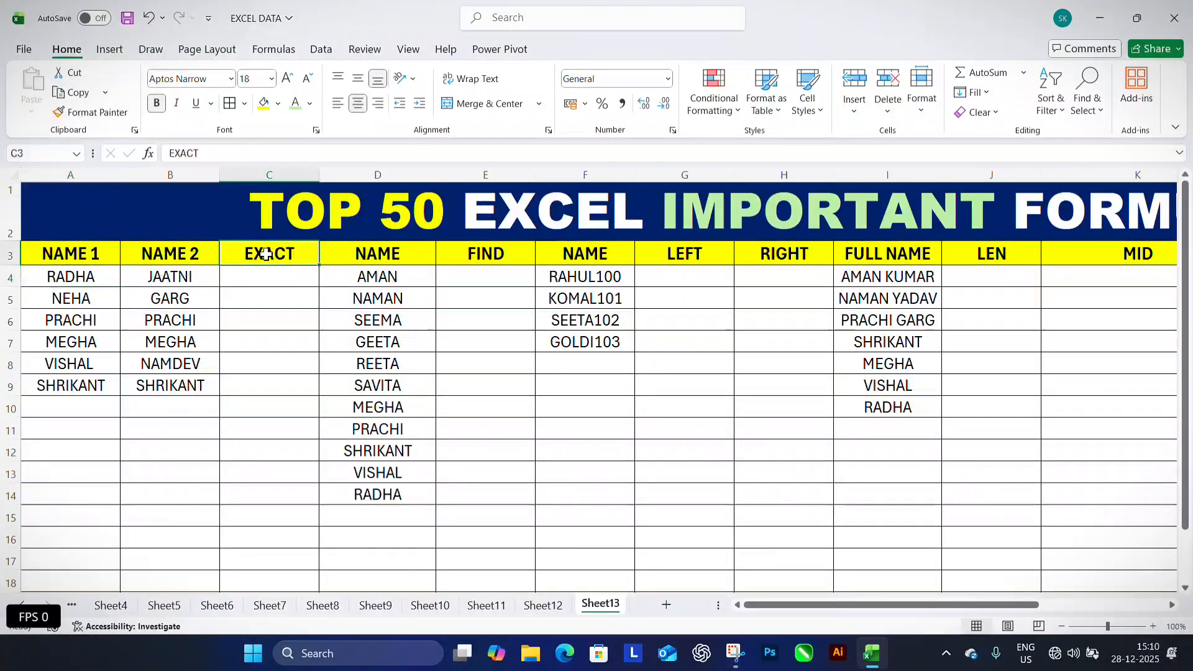
click(106, 261)
click(139, 255)
click(60, 281)
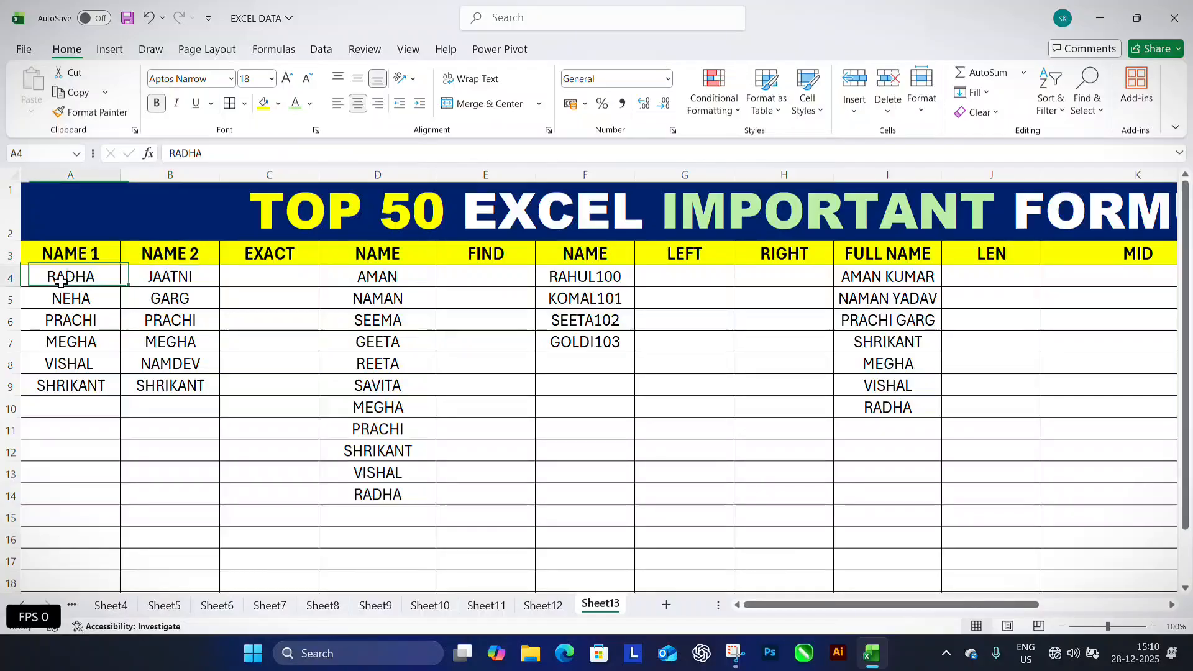
click(168, 280)
click(87, 300)
click(168, 301)
click(93, 321)
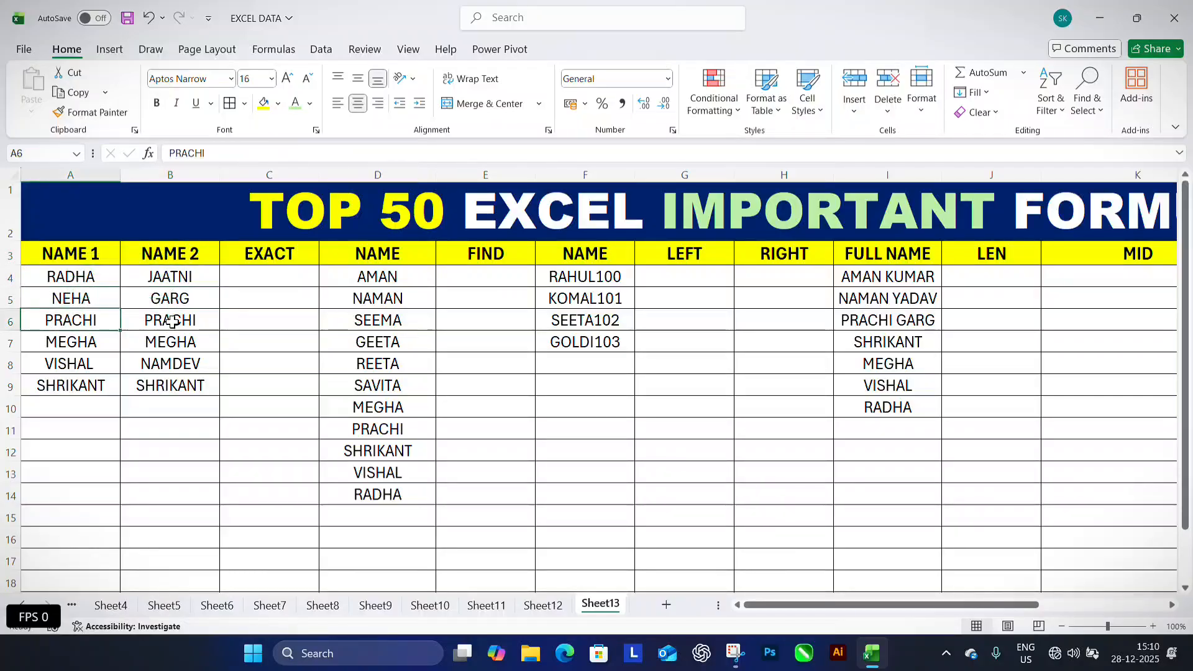
click(172, 321)
click(74, 343)
click(174, 342)
click(54, 362)
click(180, 364)
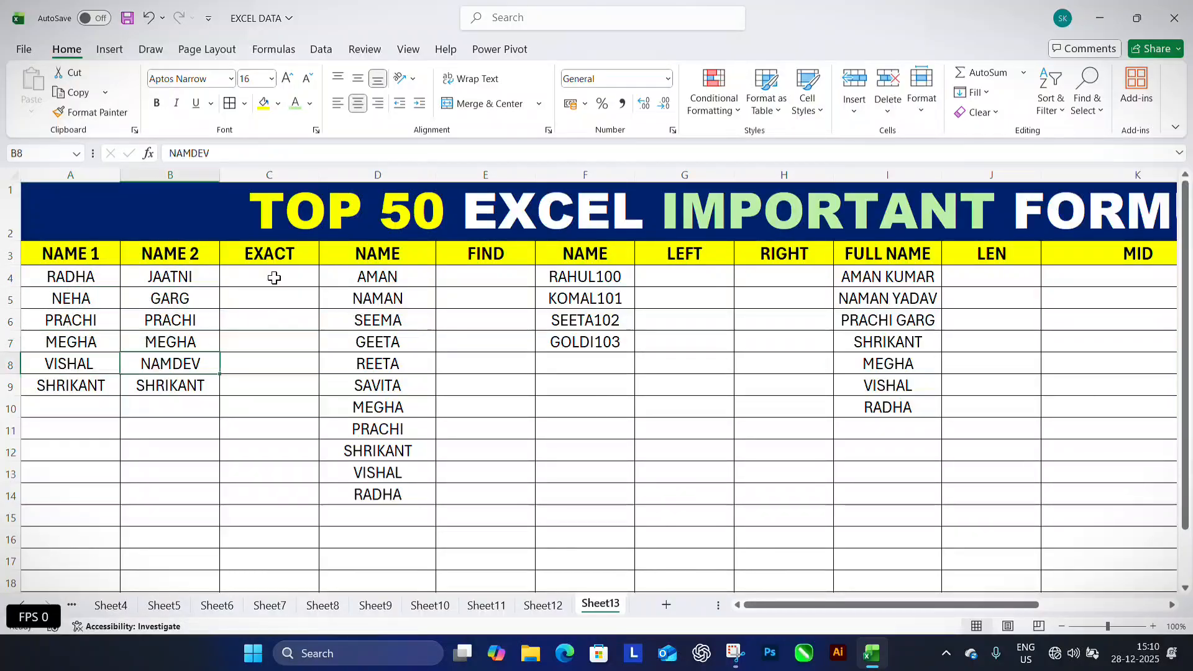
Check whether A4 and B4 contain identical text with an EXACT formula in C4
click(283, 272)
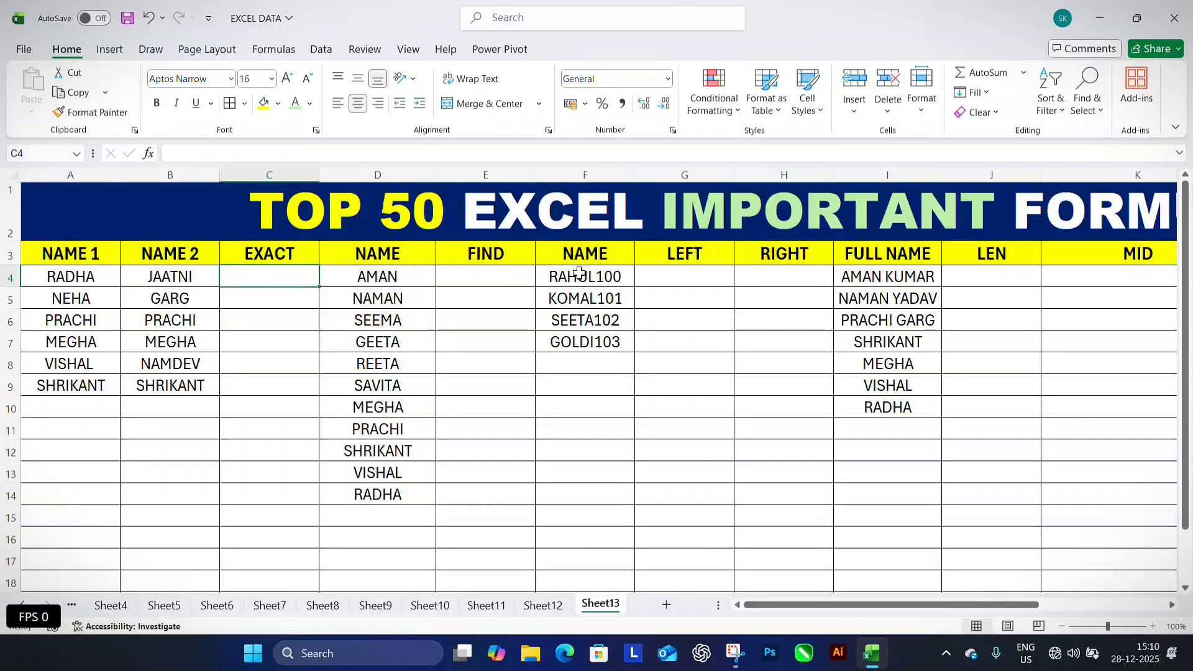
text(=E)
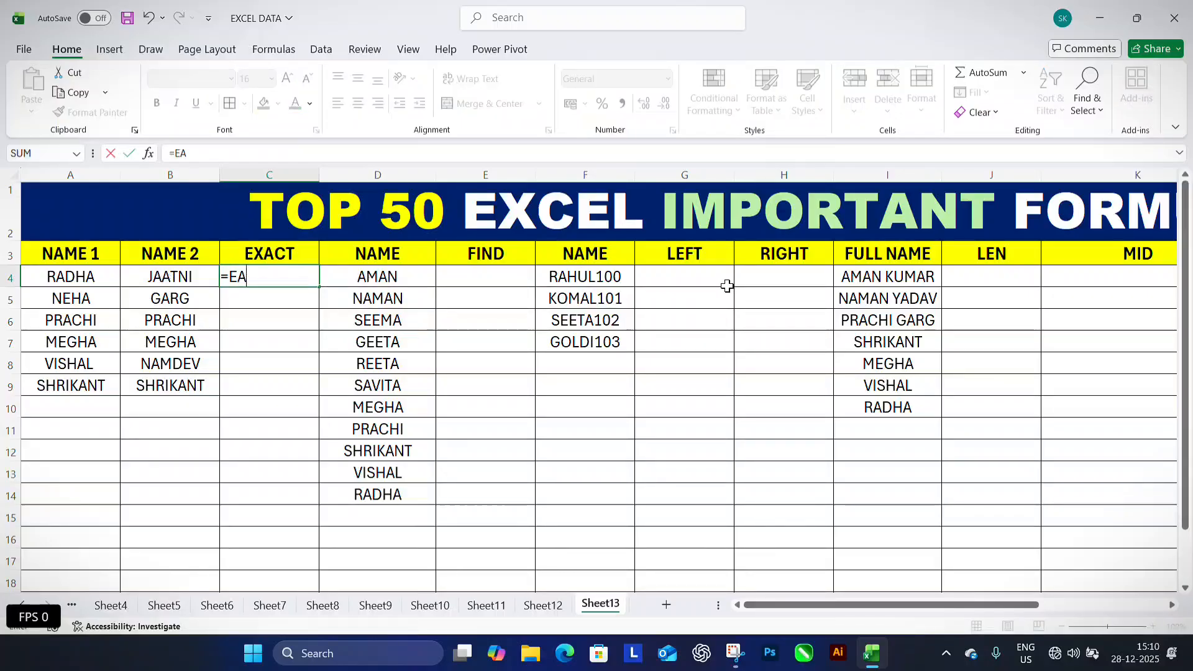
text(XACT)
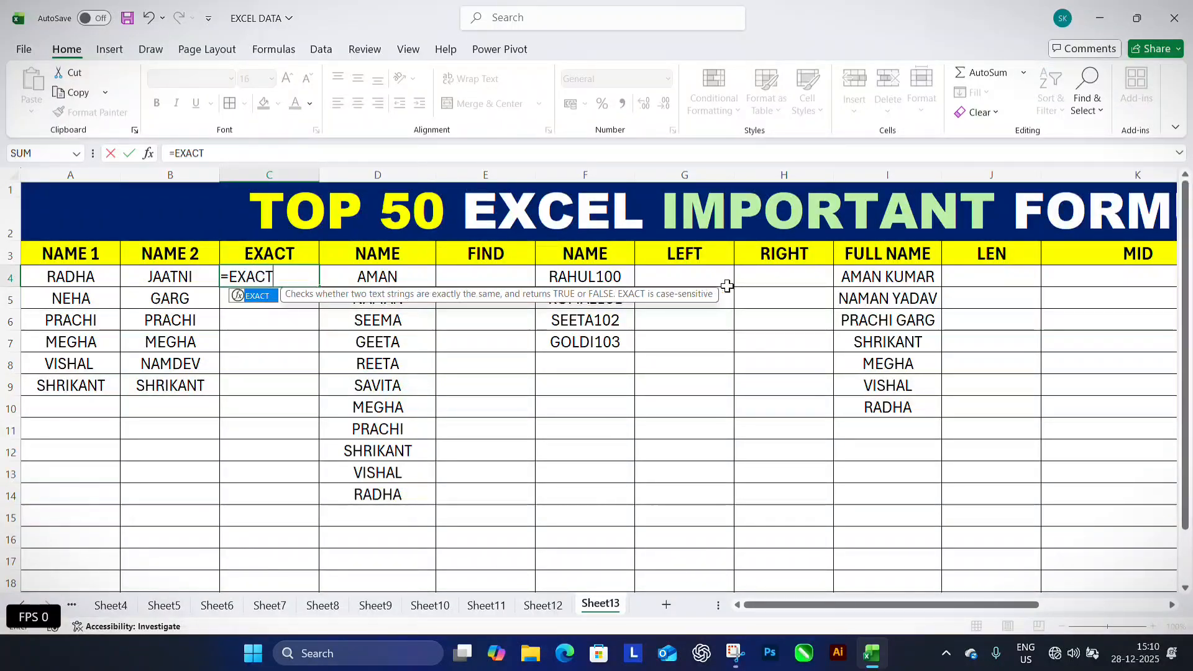
text(()
click(99, 276)
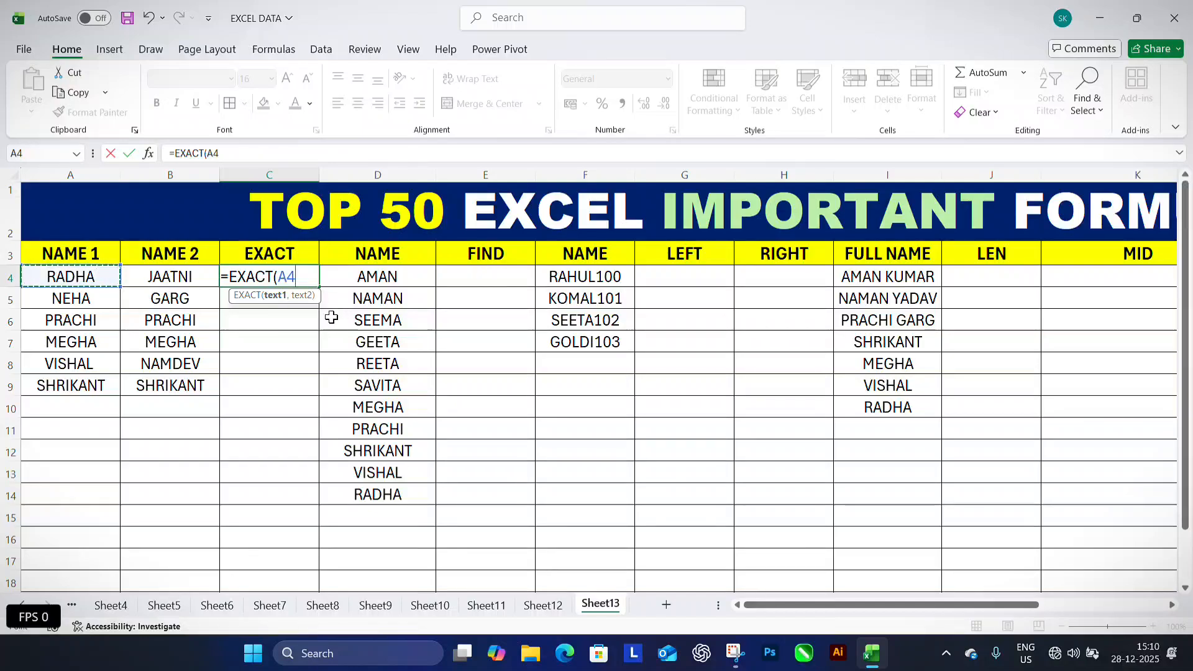
text(,)
click(169, 277)
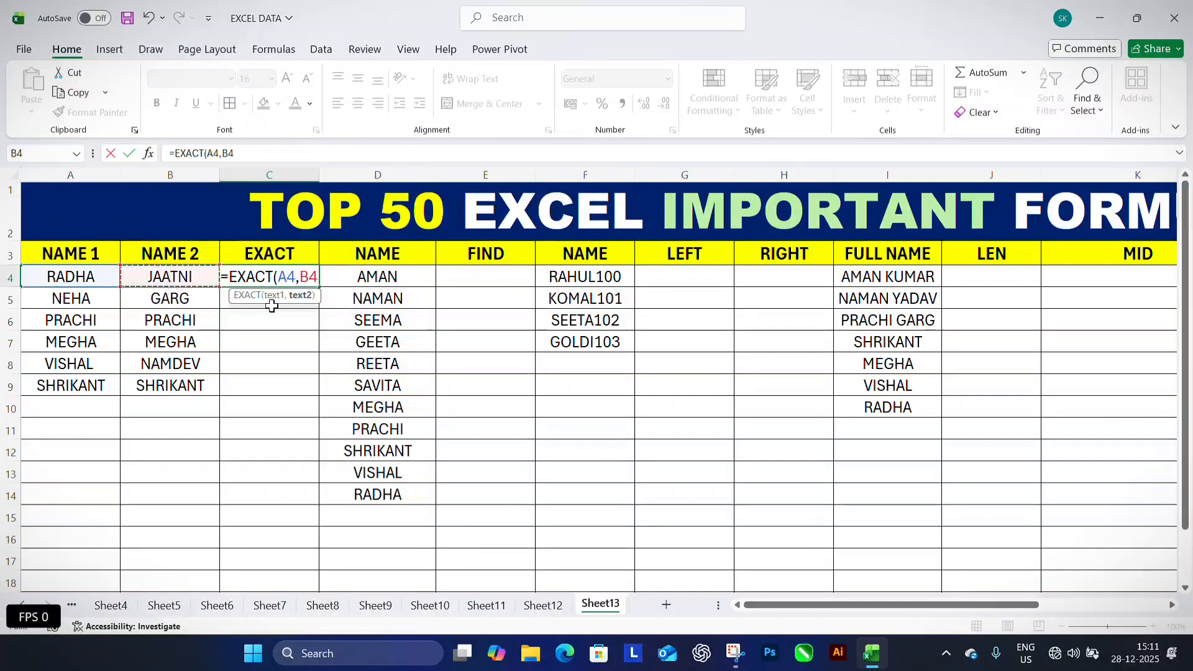
key(Return)
click(286, 278)
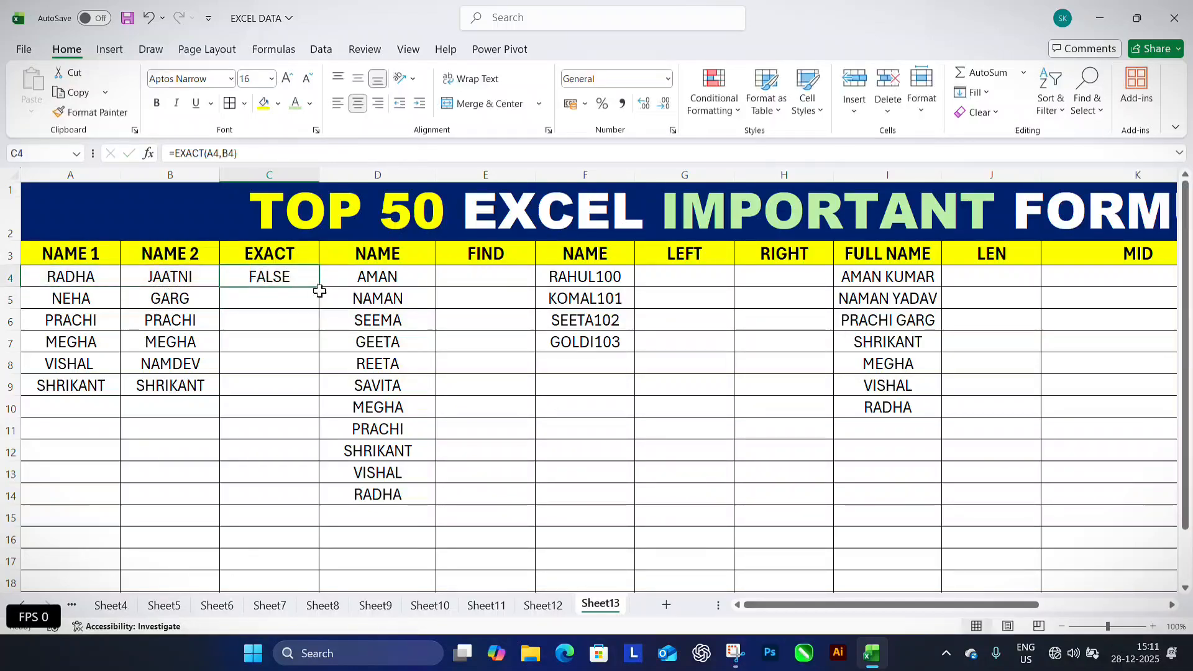
Fill the EXACT formula from C4 down to C9
drag(319, 291, 315, 390)
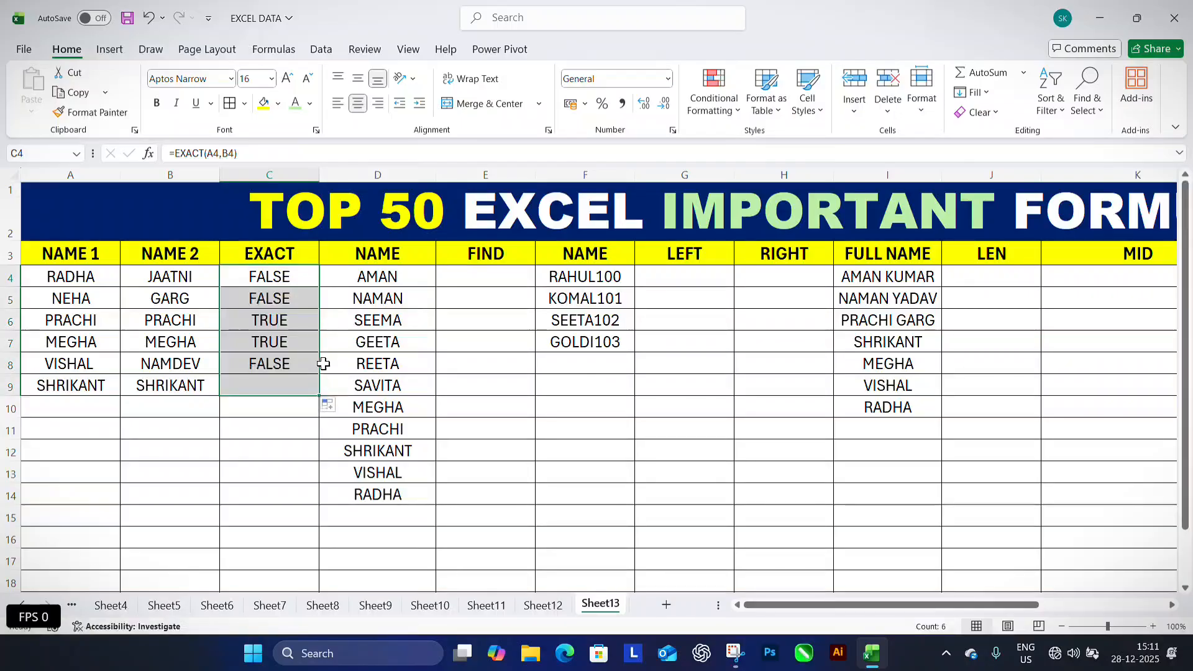
click(269, 341)
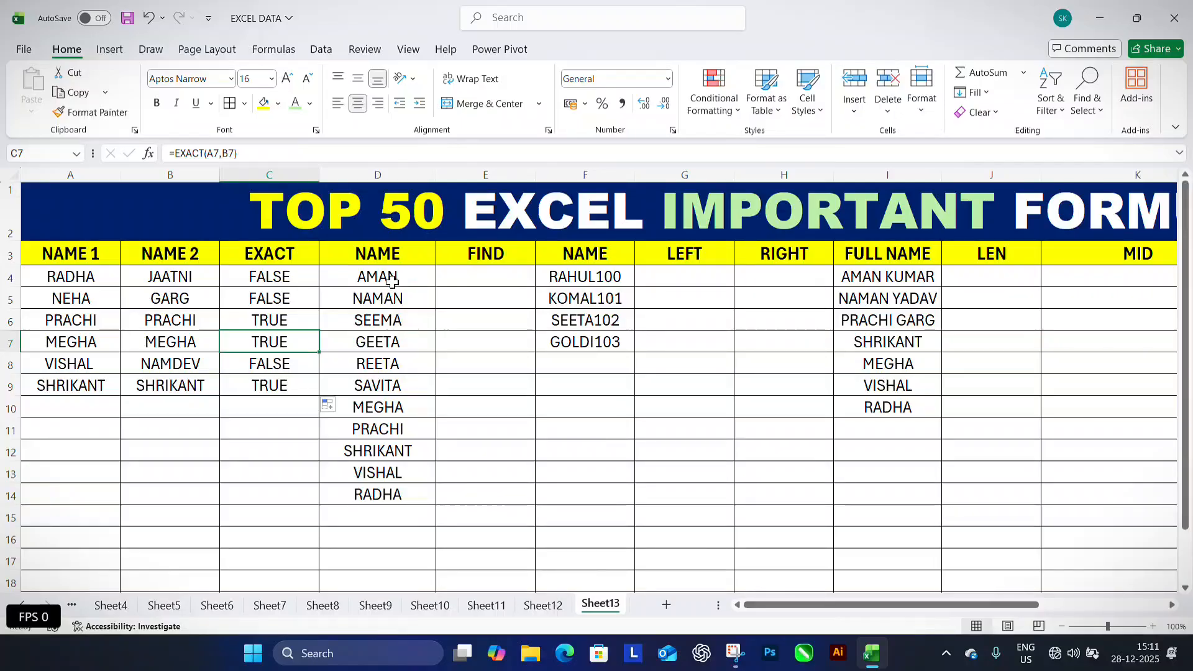
Locate the letter "A" in the D4 name with a FIND formula in E4 and fill it down to E14
click(463, 276)
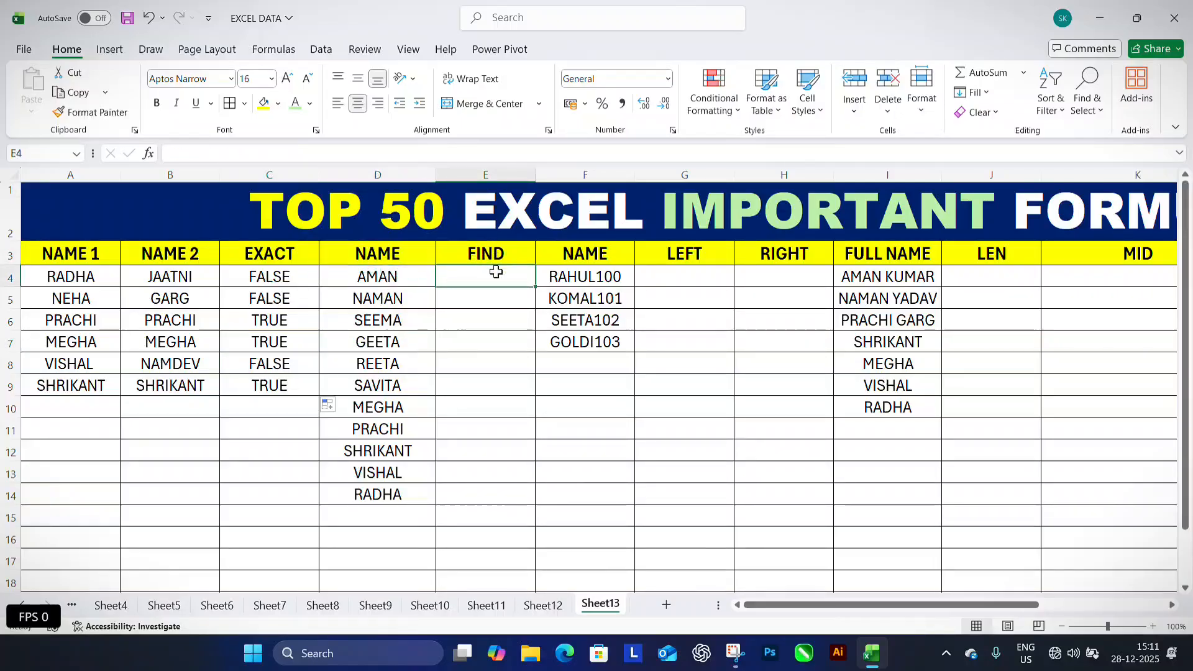
text(=)
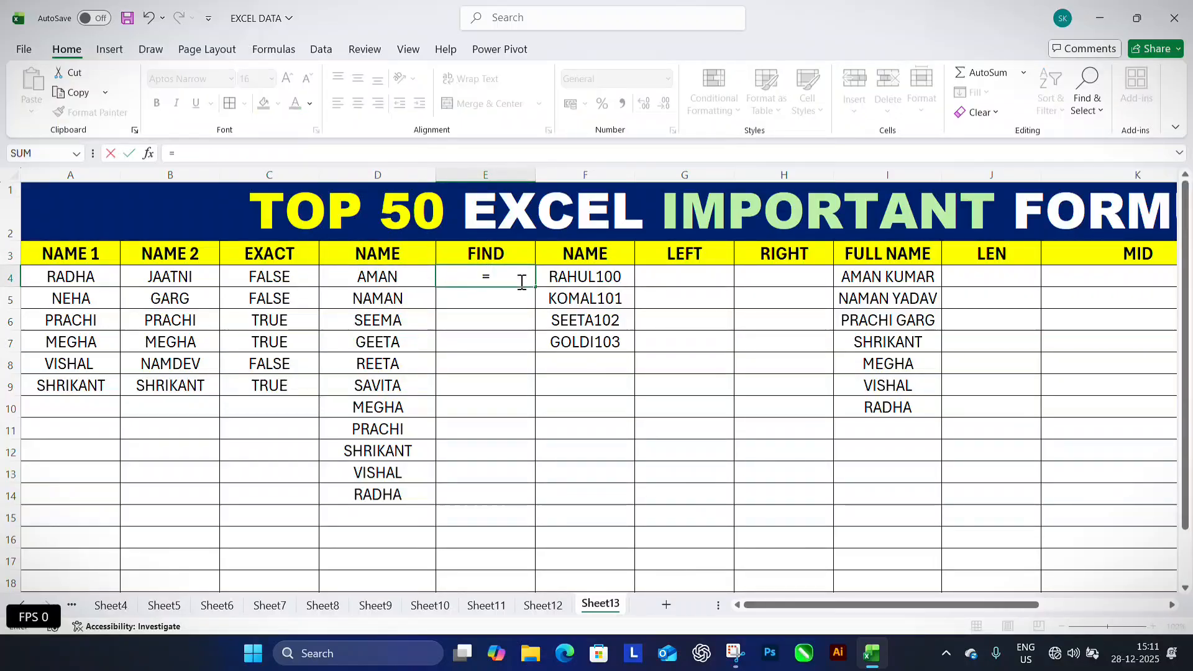
text(FIND("A)
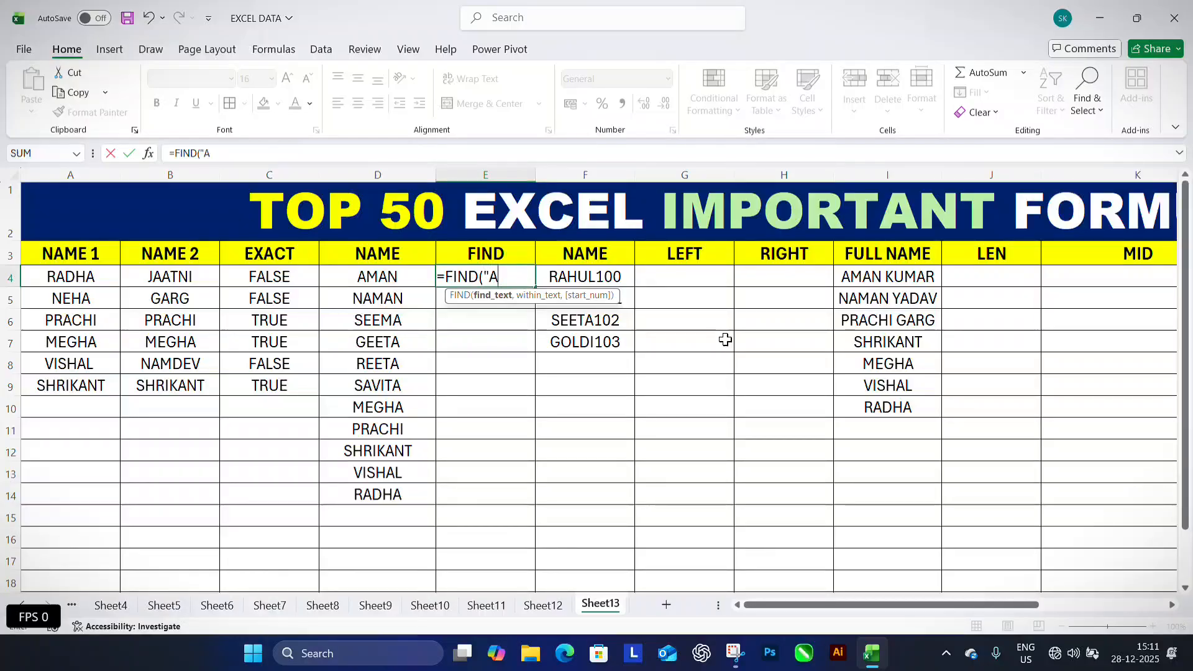
text(",)
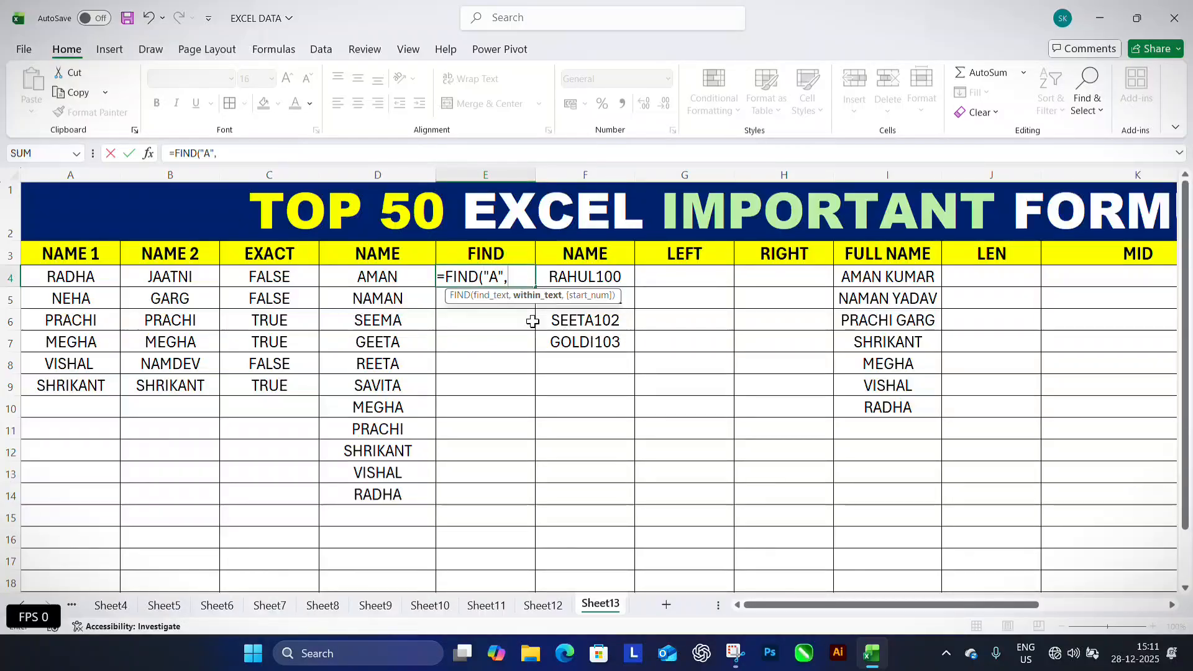
key(Left)
key(Return)
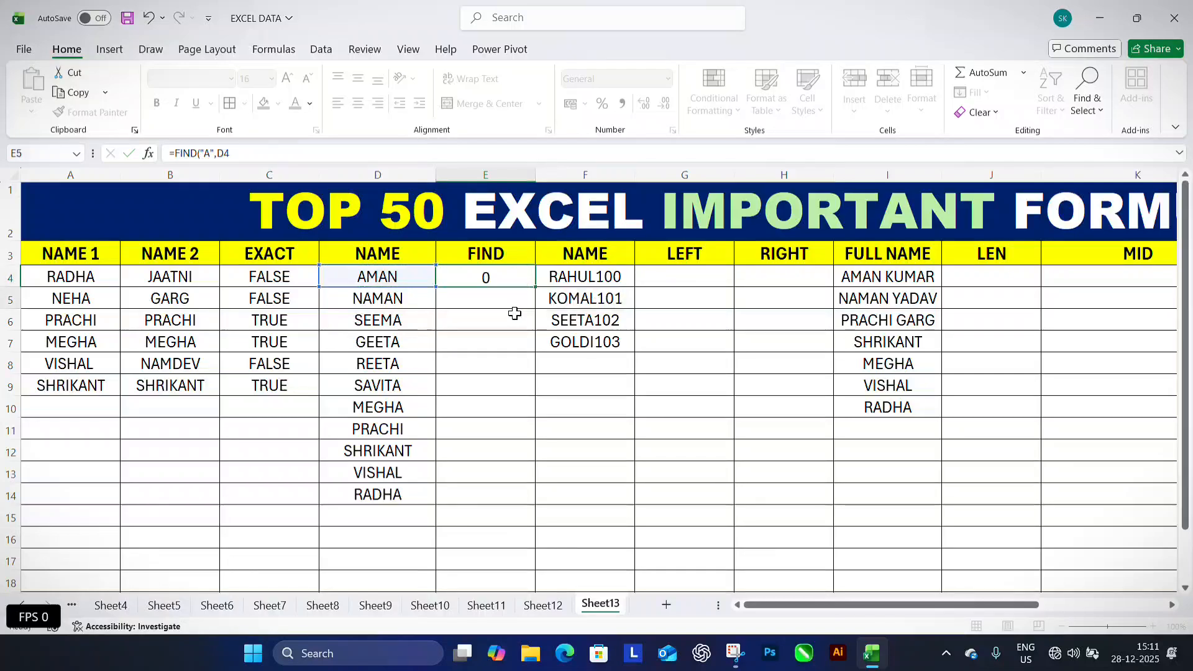
key(Up)
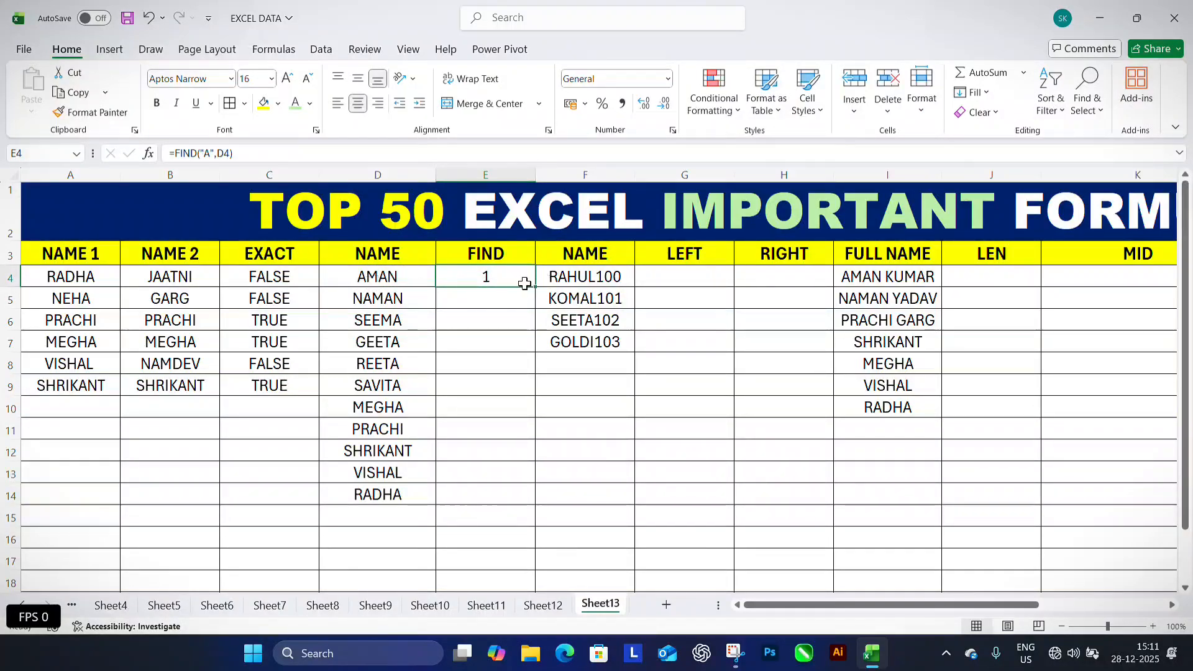
drag(534, 287, 527, 501)
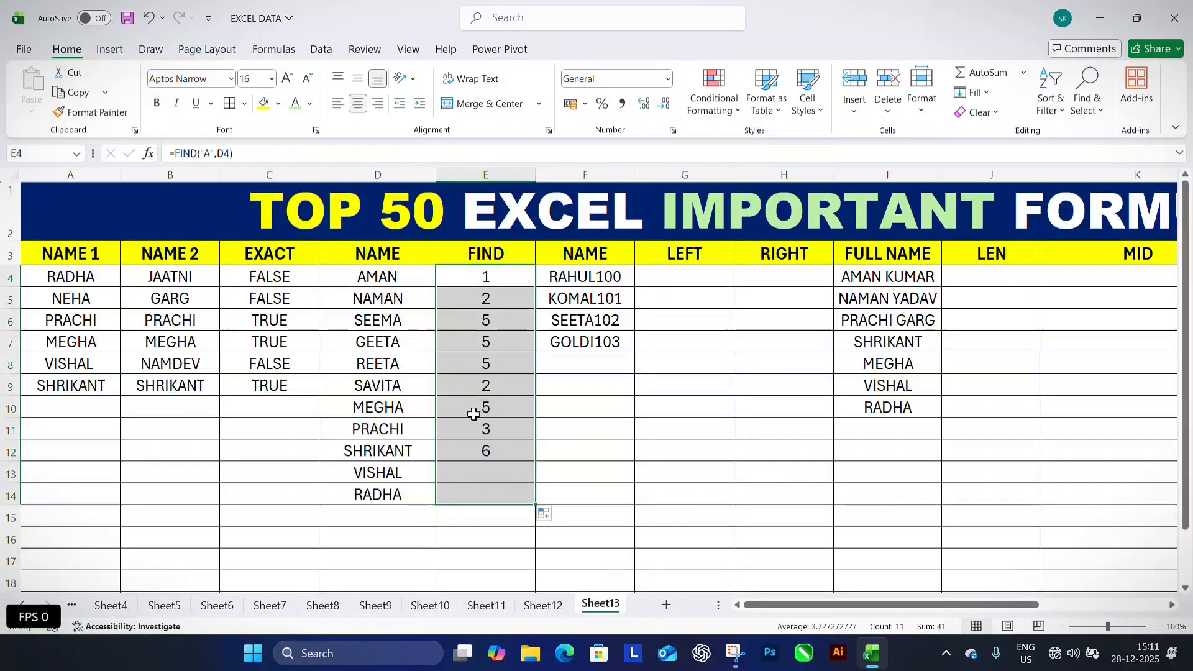
click(487, 358)
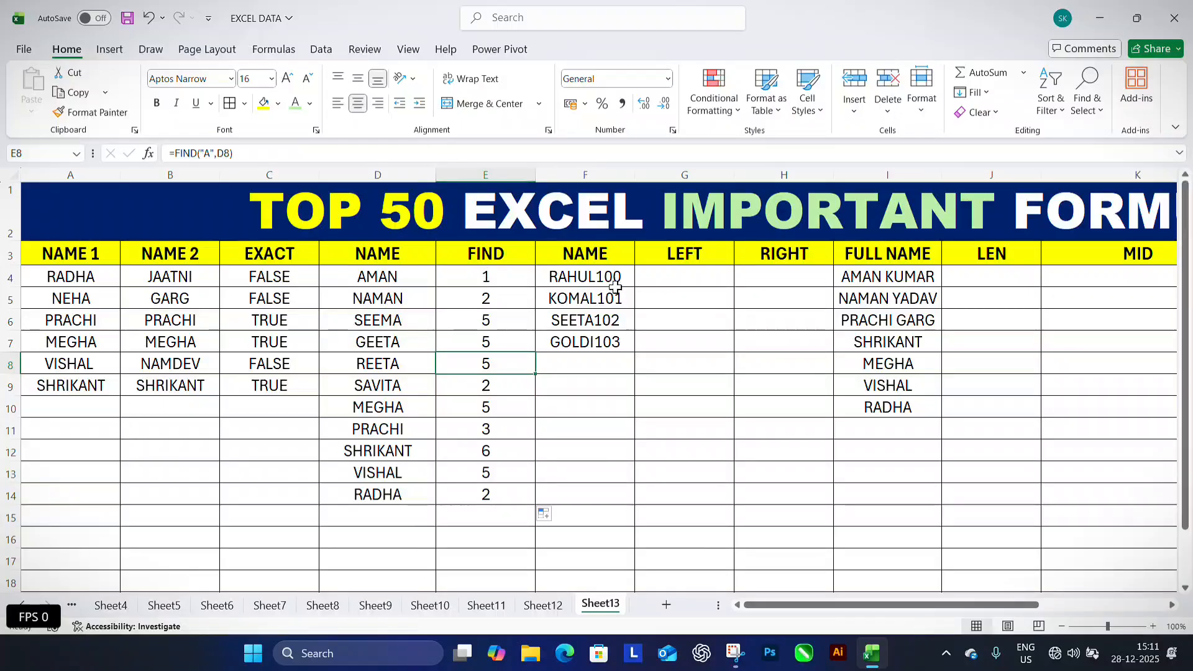
Extract the first 5 characters of the F4 entry with a LEFT formula in G4
click(630, 267)
click(645, 261)
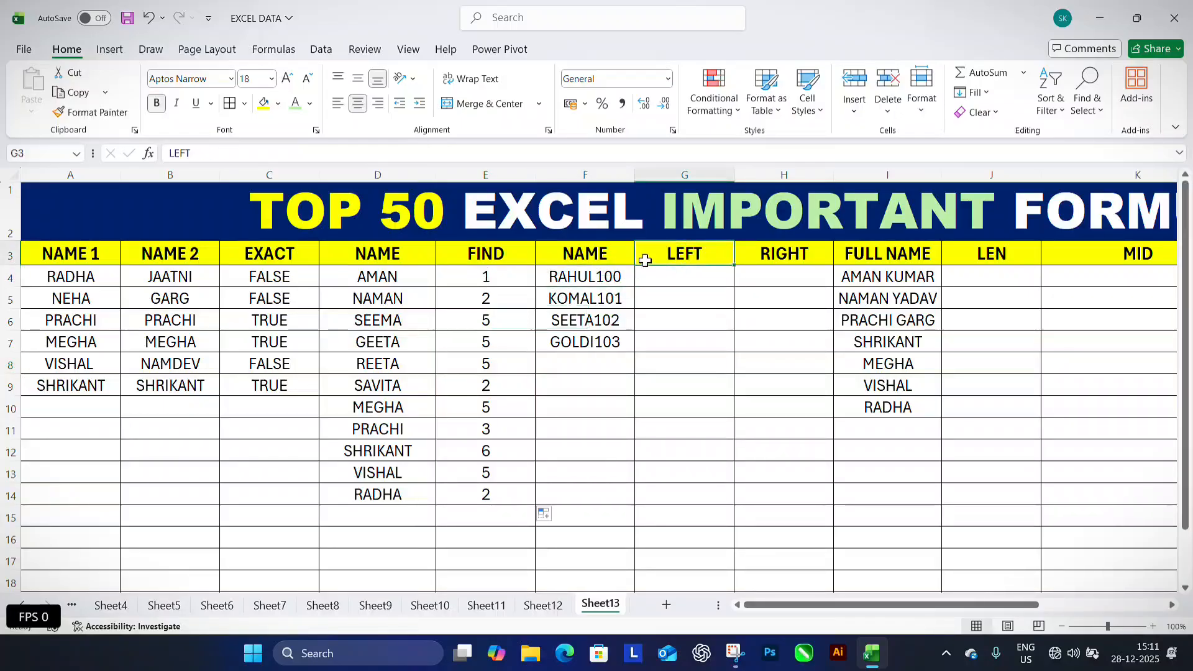
click(769, 256)
click(652, 277)
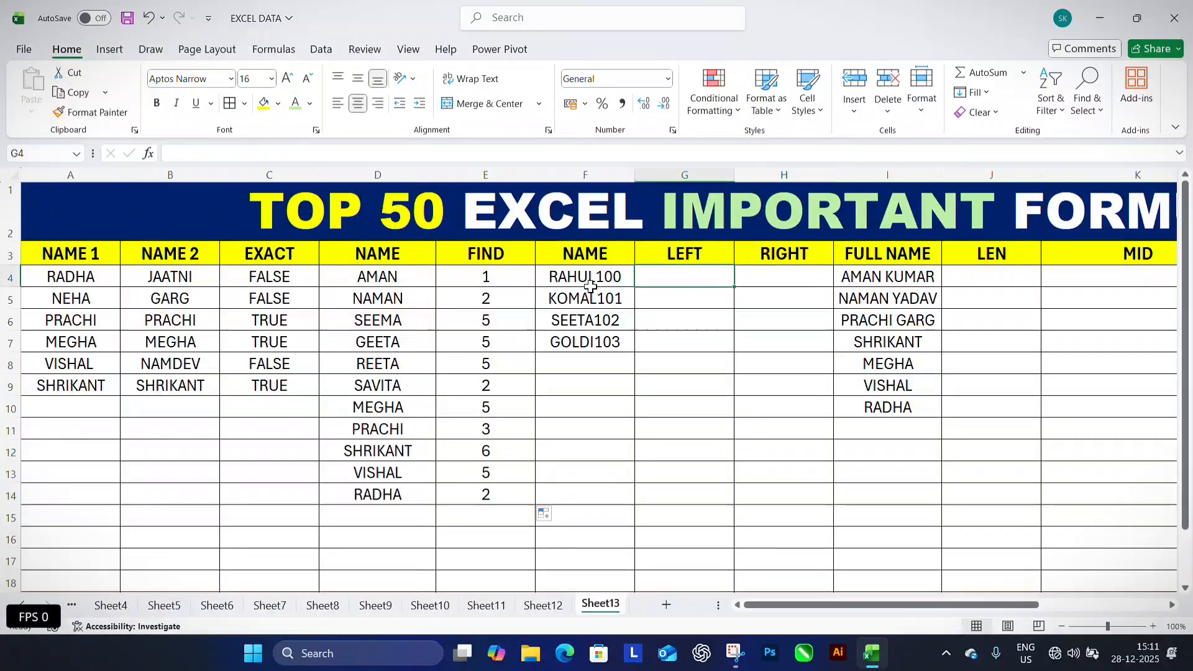
drag(570, 278, 599, 344)
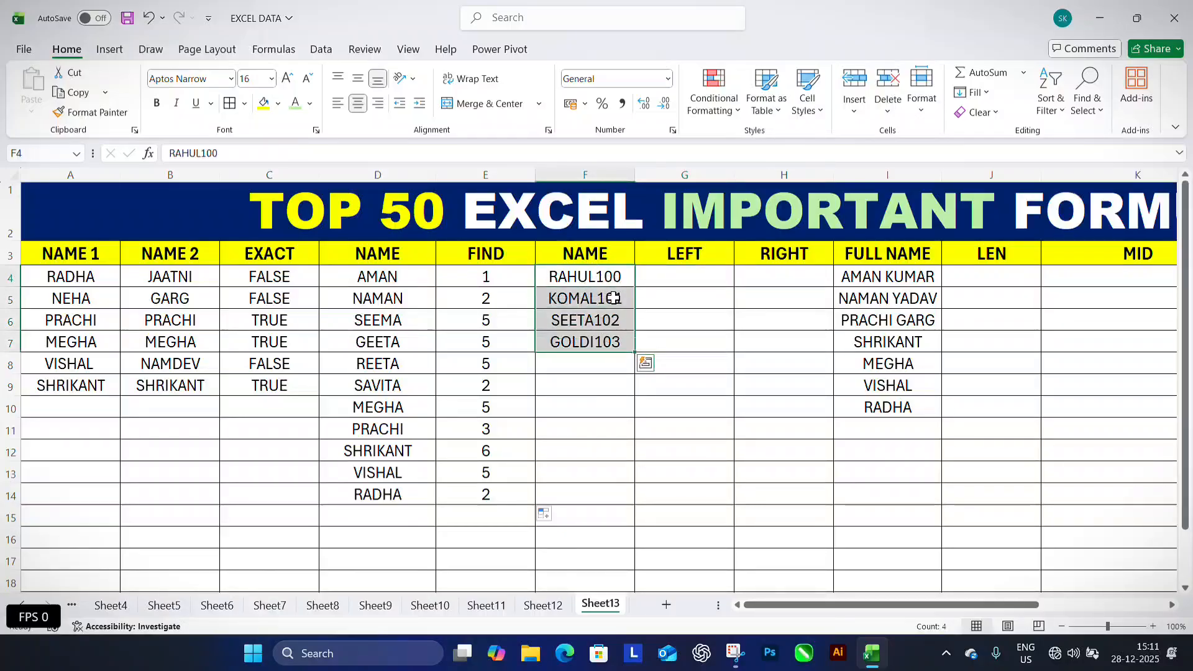
click(716, 314)
click(691, 276)
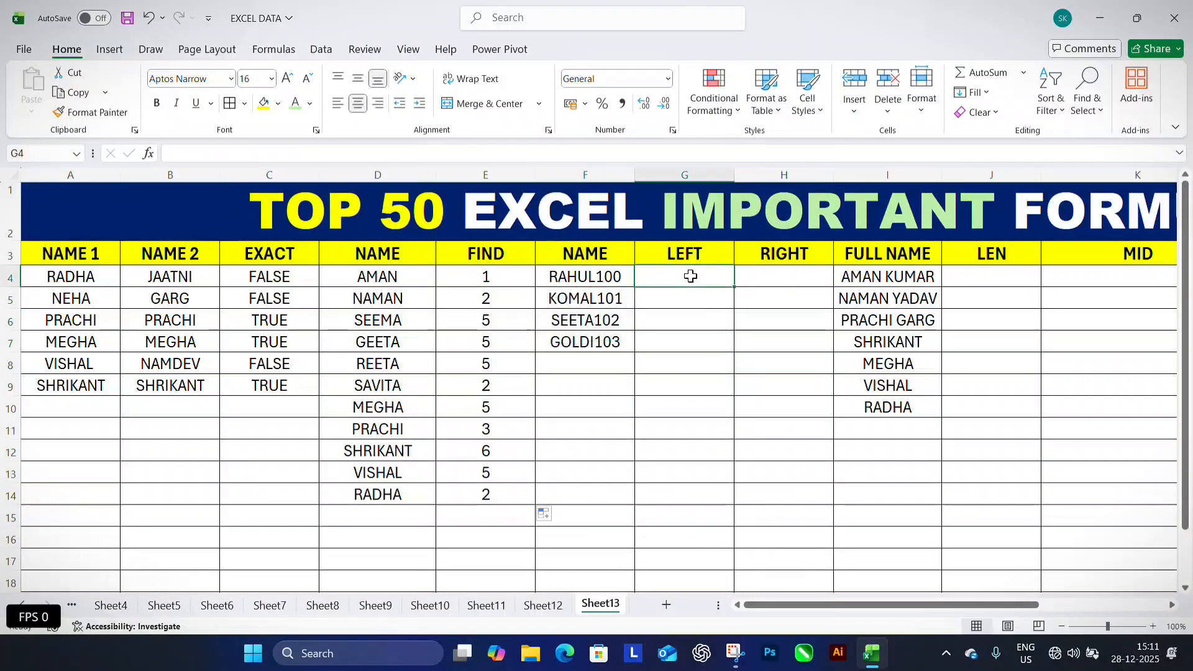
text(=LEFT()
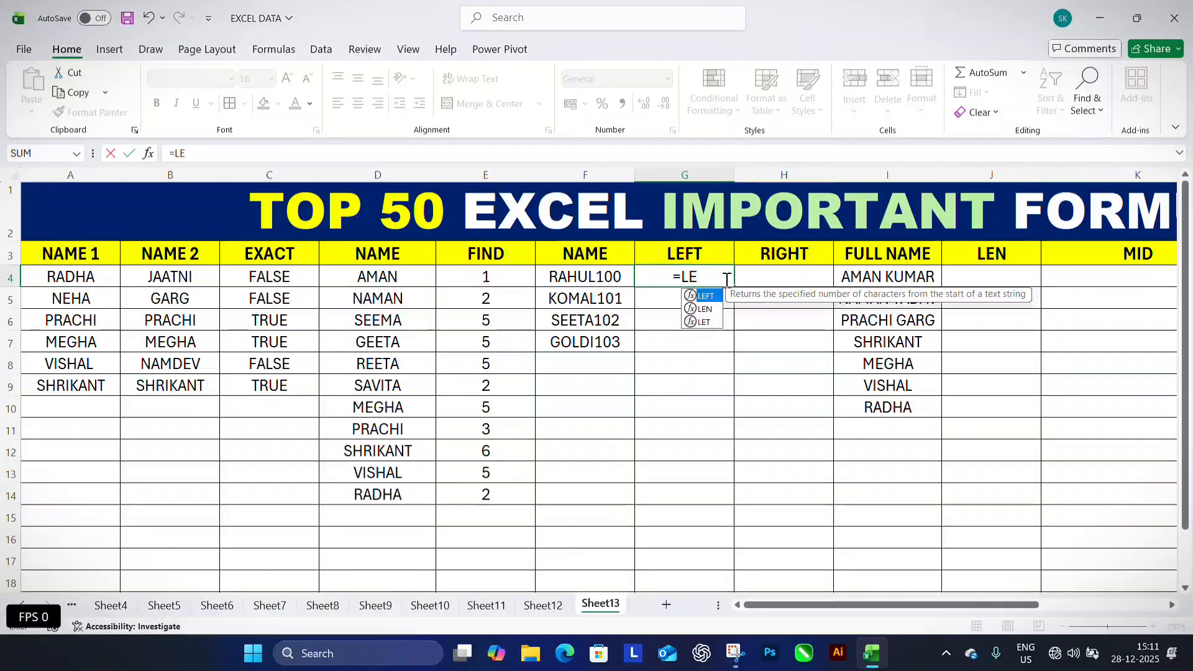
click(609, 281)
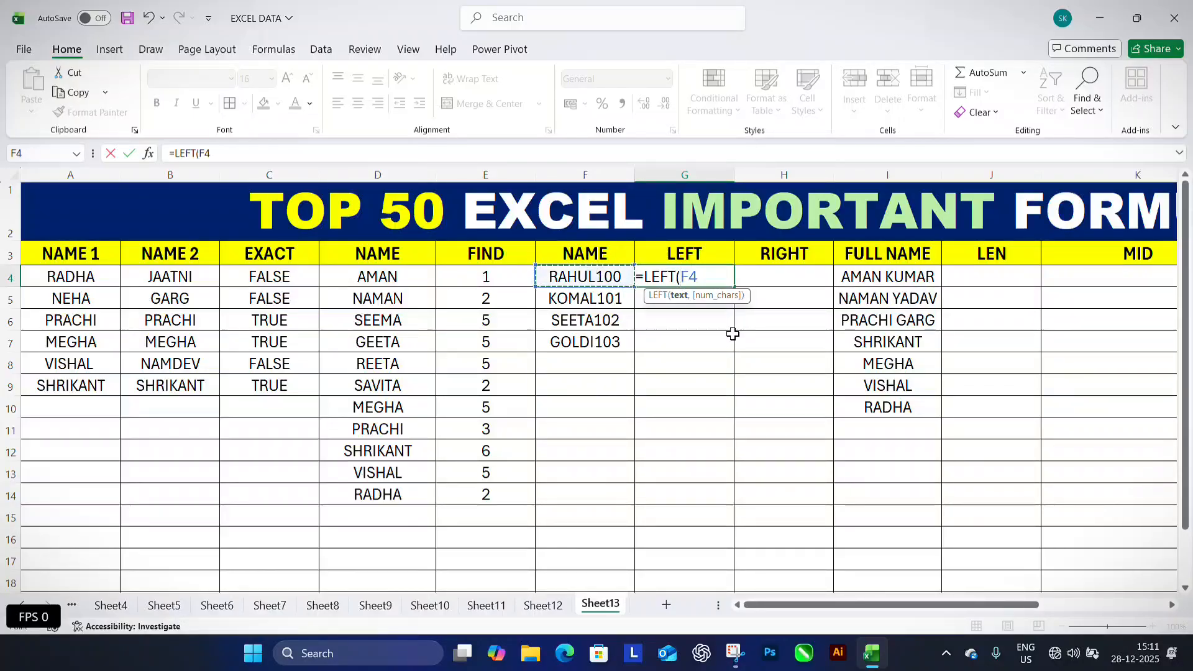
text(,5)
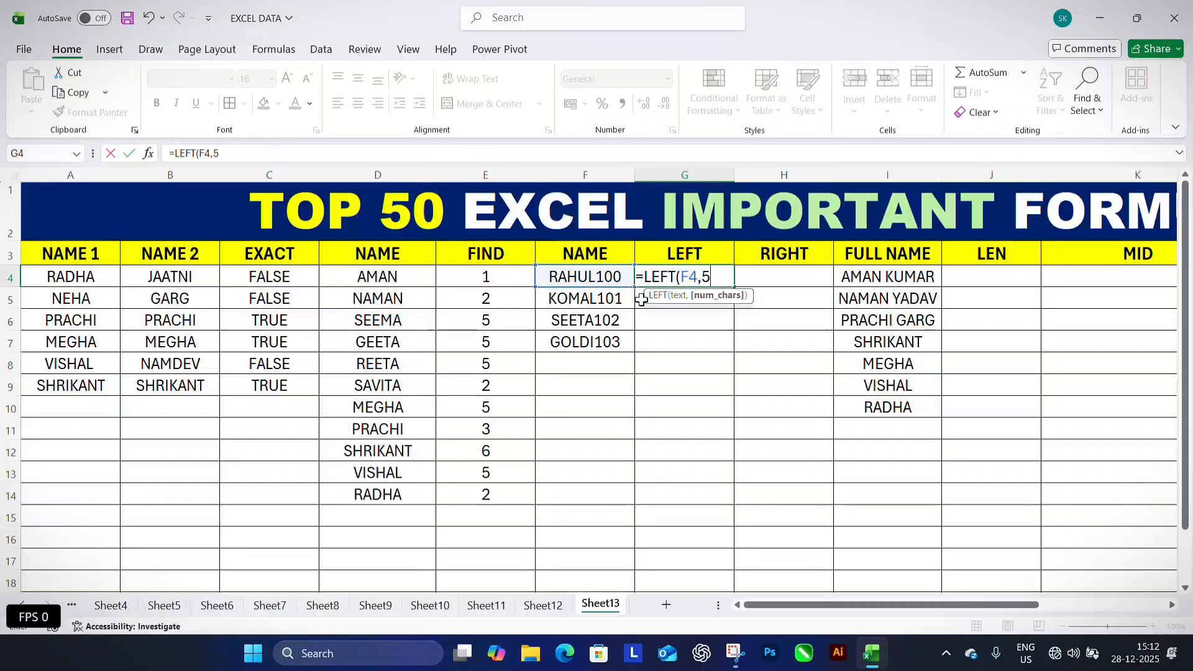
text())
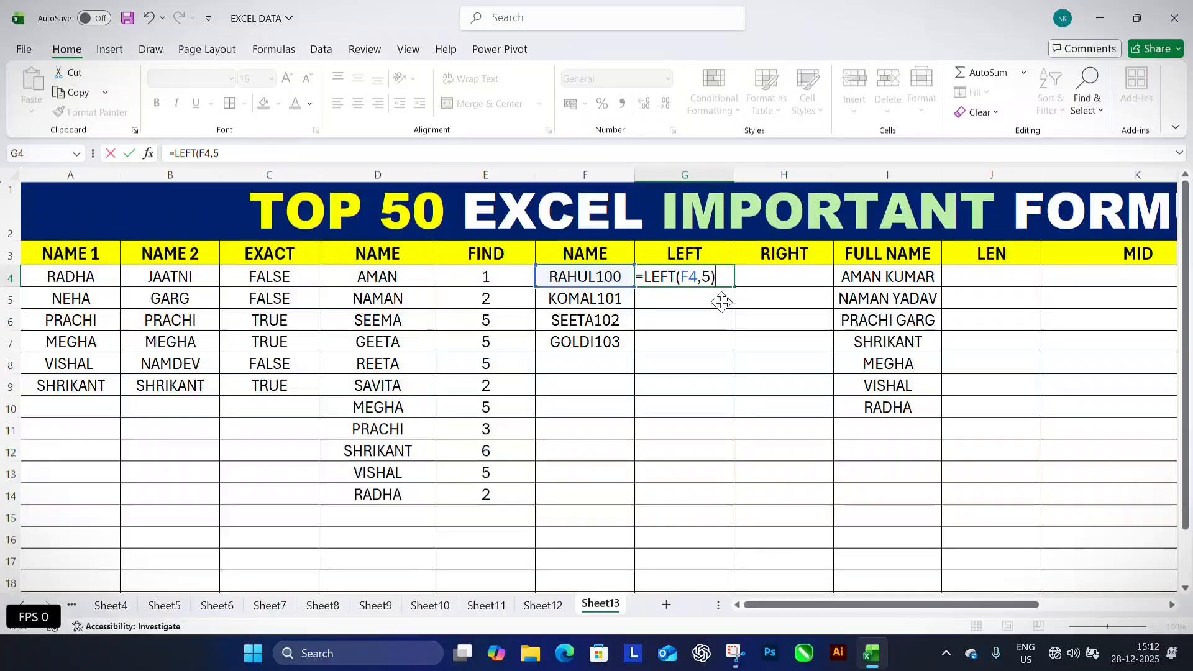
key(Return)
Fill the LEFT formula from G4 down to G7
click(696, 276)
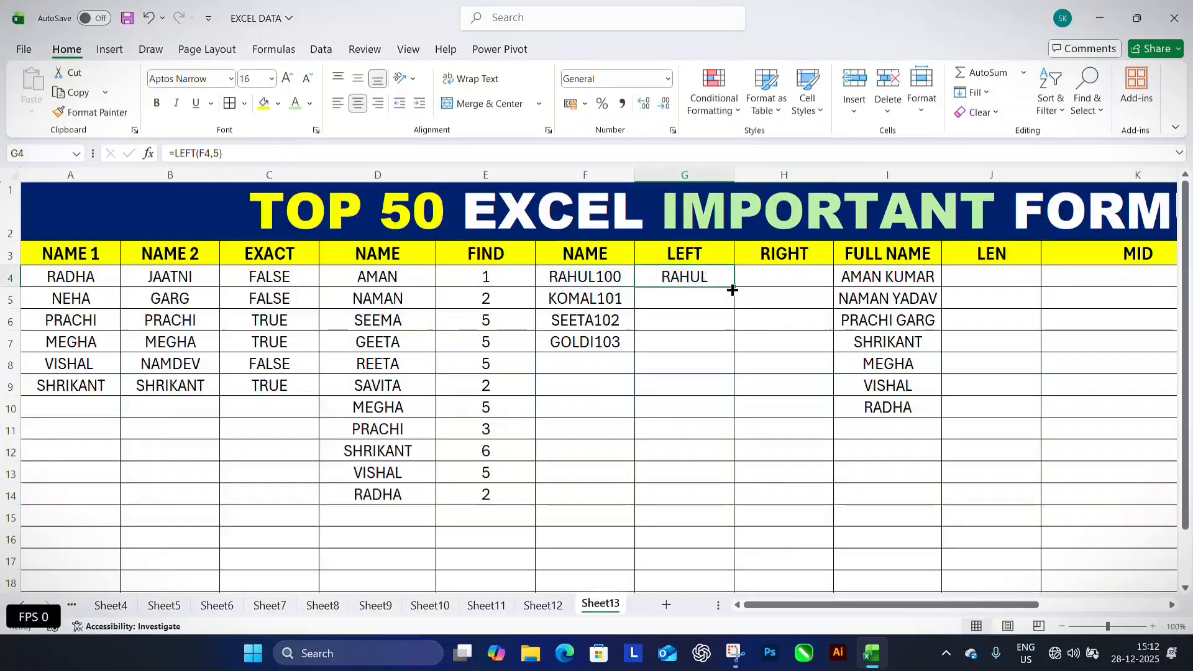
drag(734, 288, 740, 347)
click(561, 328)
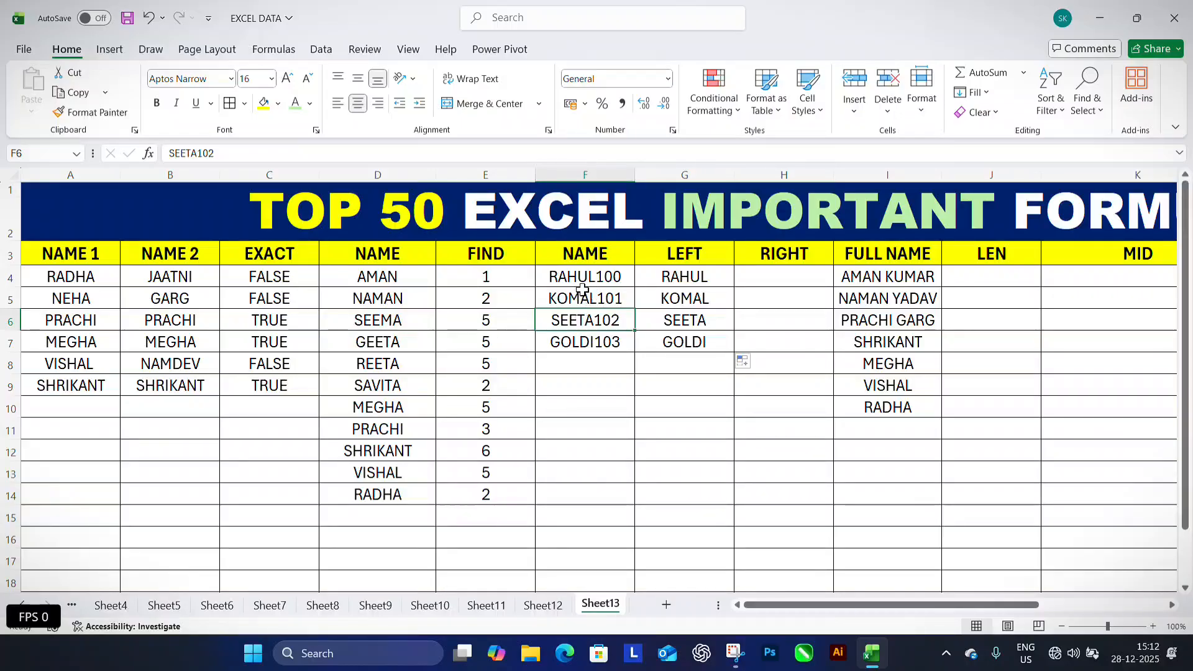
Extract the last 3 characters of the F4 entry with a RIGHT formula in H4
click(788, 282)
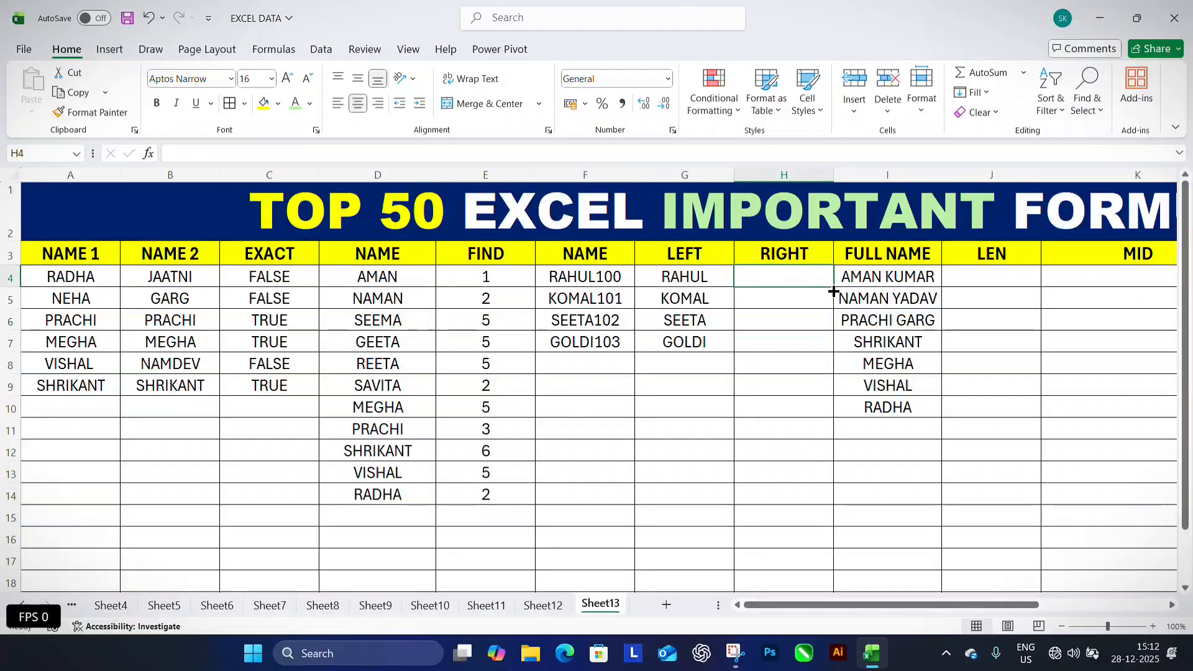
text(=RIGHT)
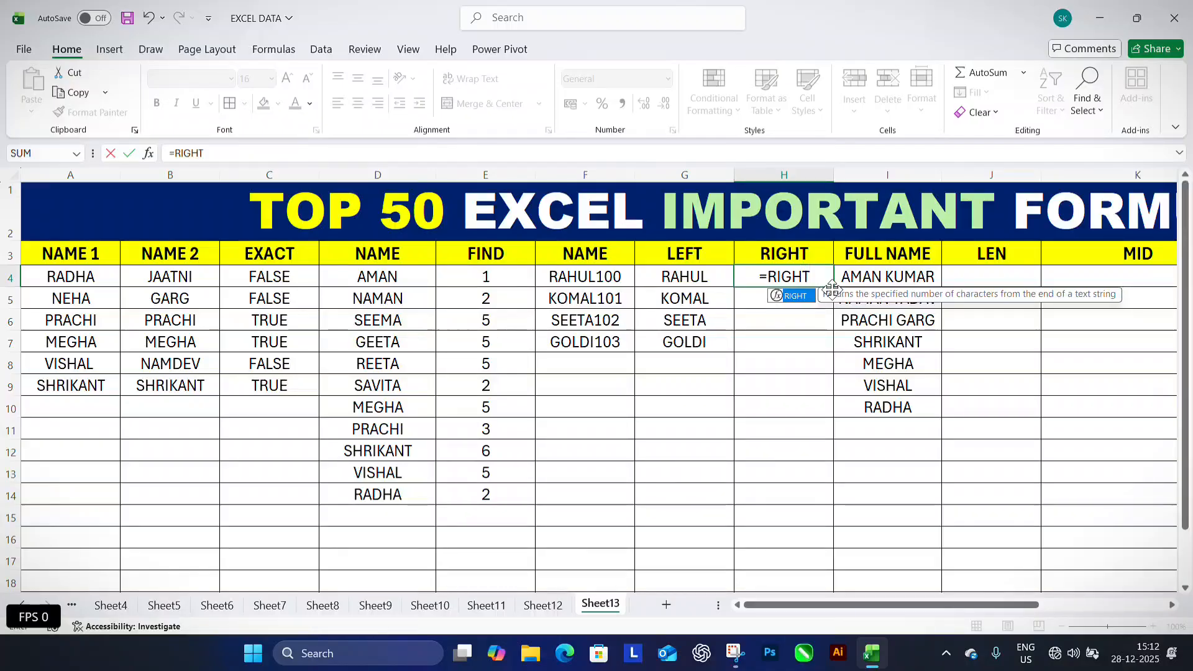
text(()
click(603, 278)
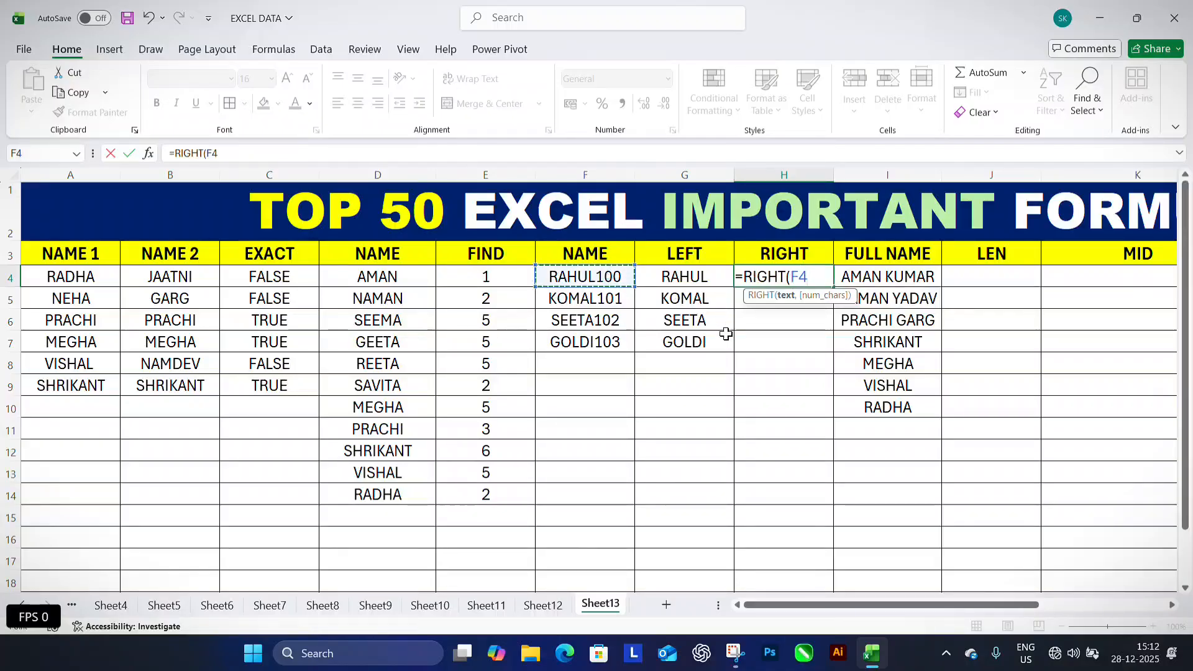
text(,)
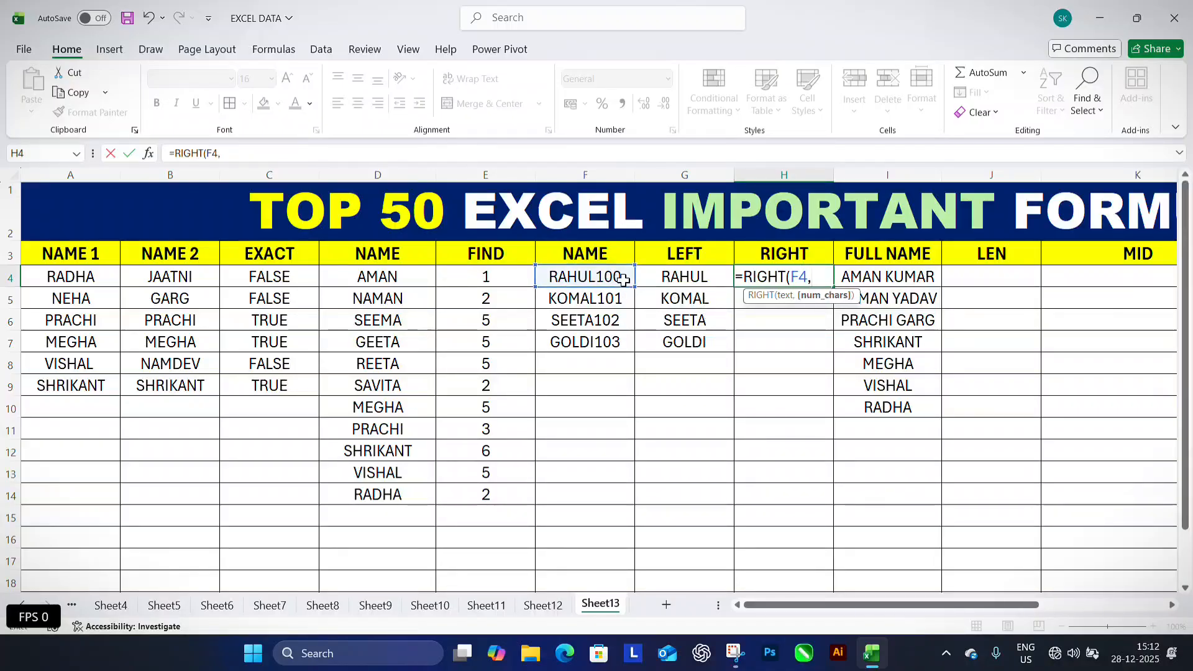
text(3)
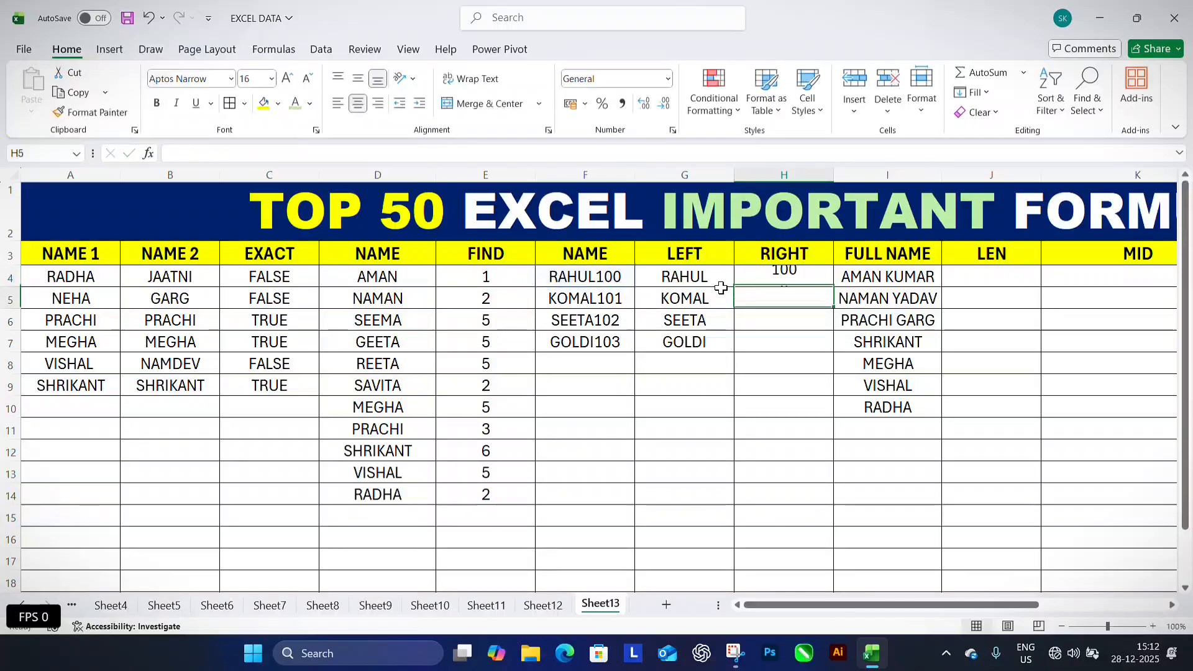
key(Return)
Fill the RIGHT formula from H4 down to H7 and compare the results with the source entries in column F
click(771, 278)
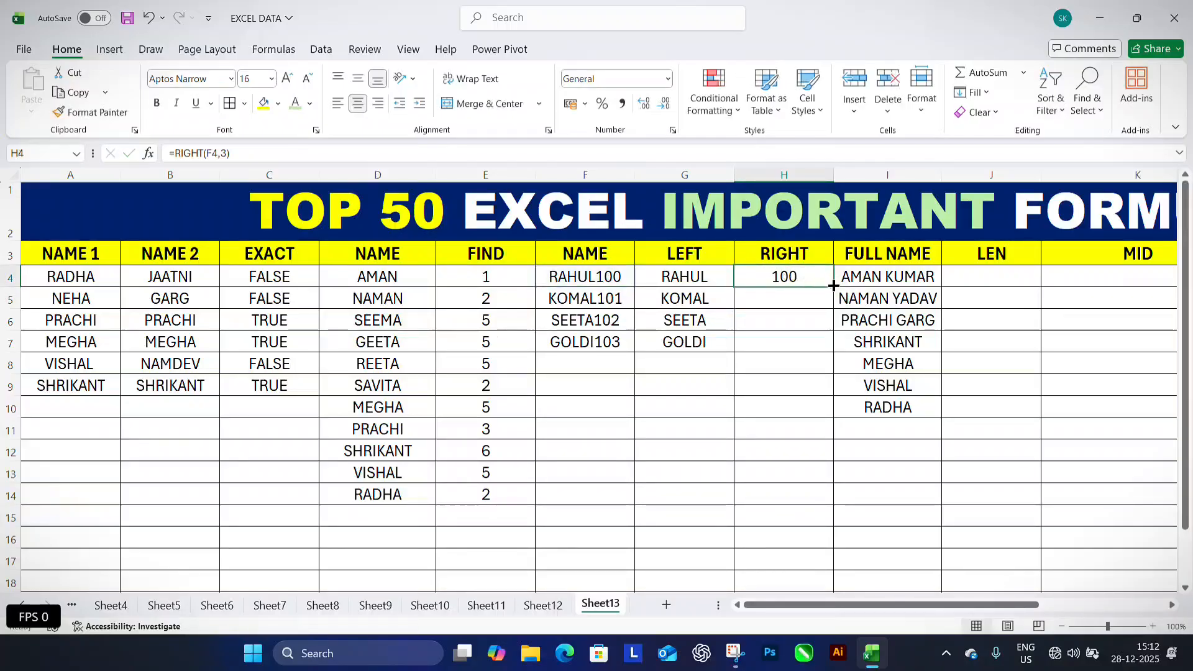
drag(833, 285, 836, 349)
click(741, 385)
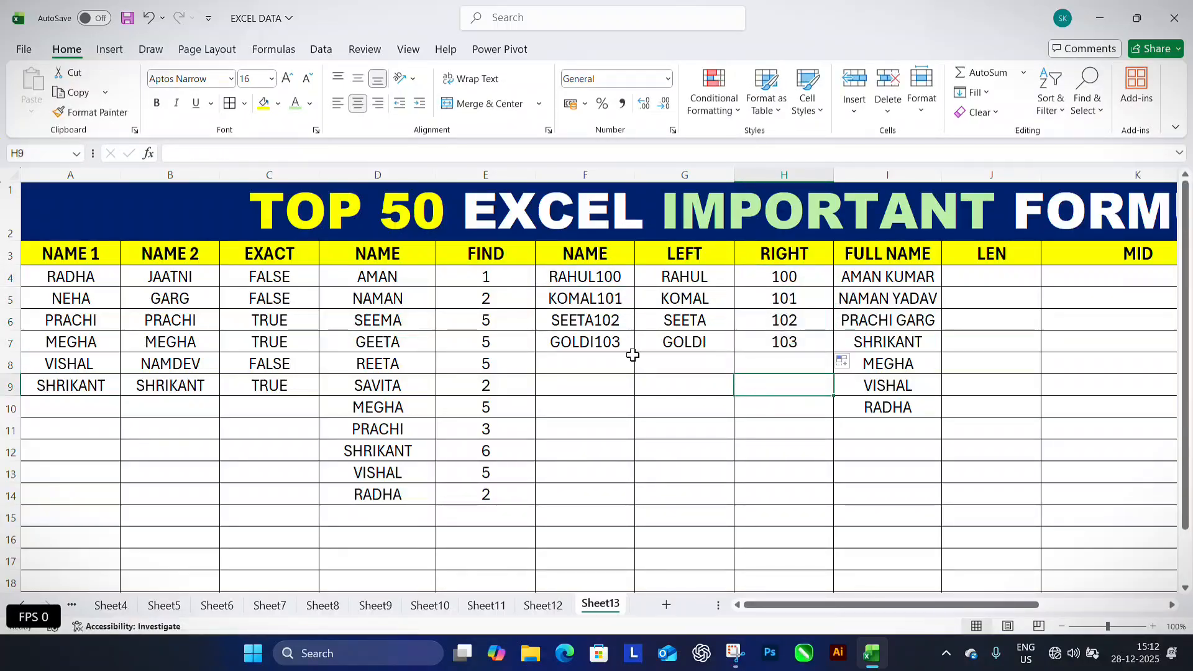
click(631, 344)
click(618, 320)
click(618, 299)
click(618, 276)
click(788, 344)
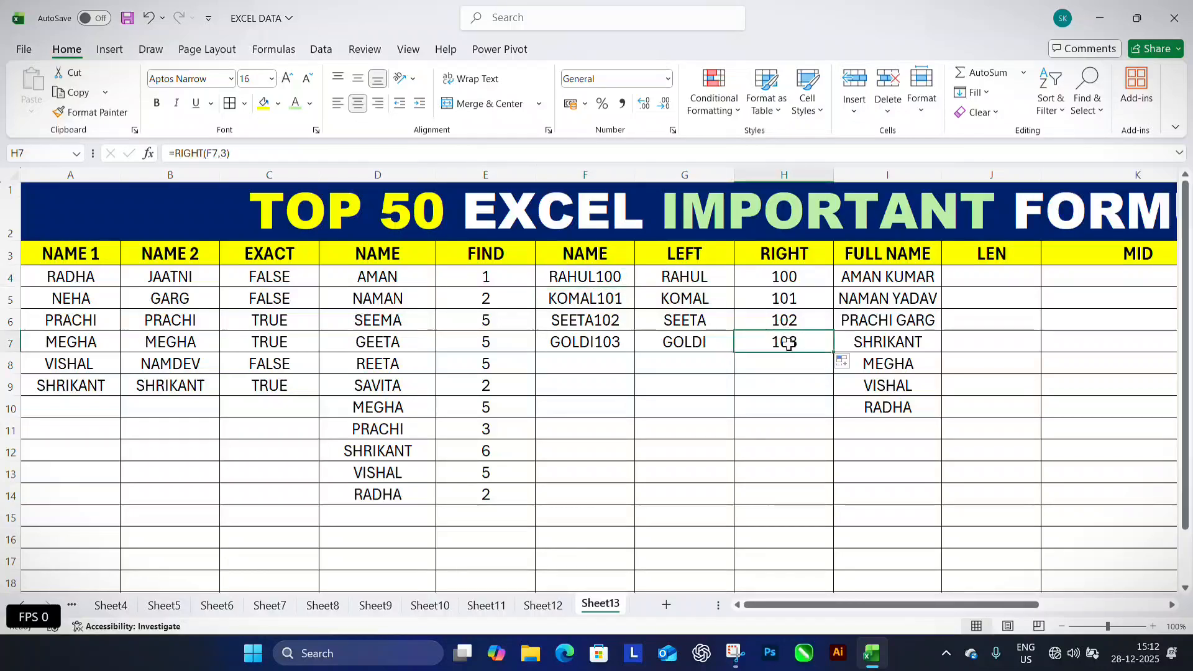
click(790, 302)
click(795, 278)
Count the characters of the full name in I4 with a LEN formula in J4 and fill it down to J10
click(920, 277)
click(1000, 271)
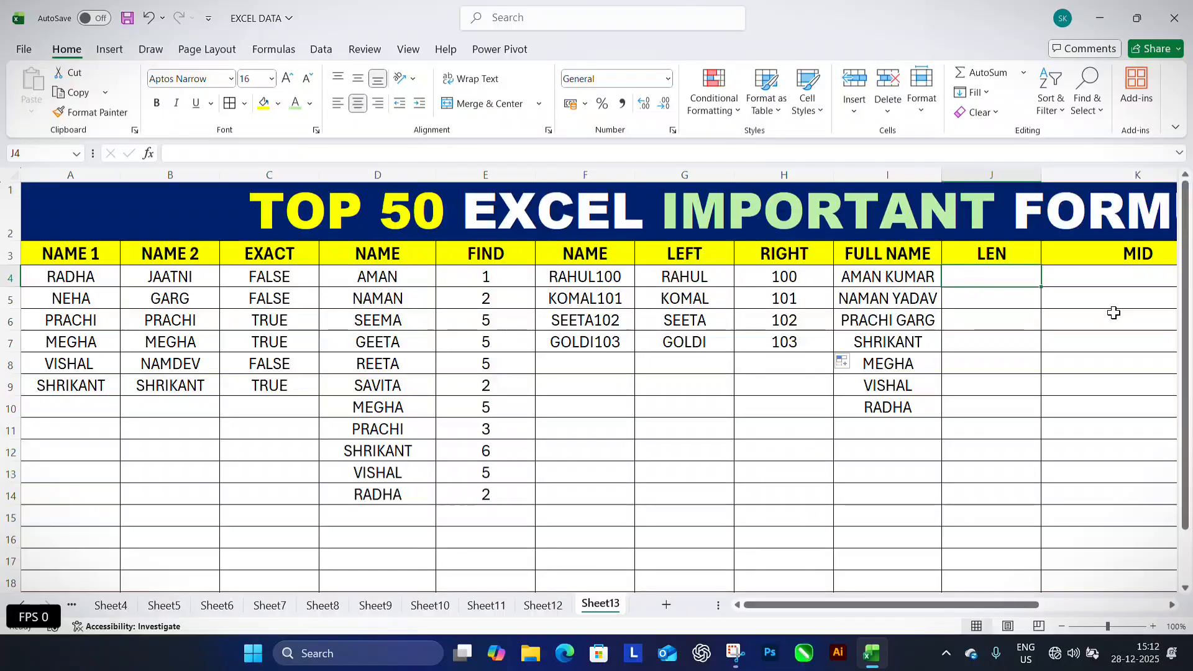
text(=LEN()
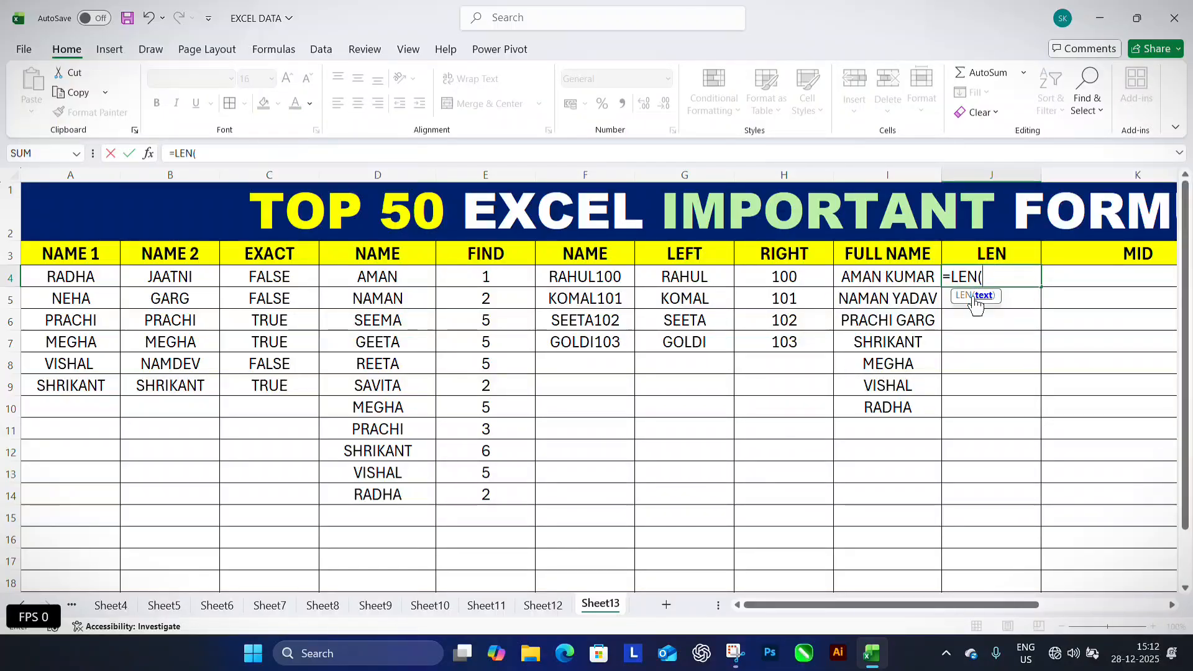
click(886, 274)
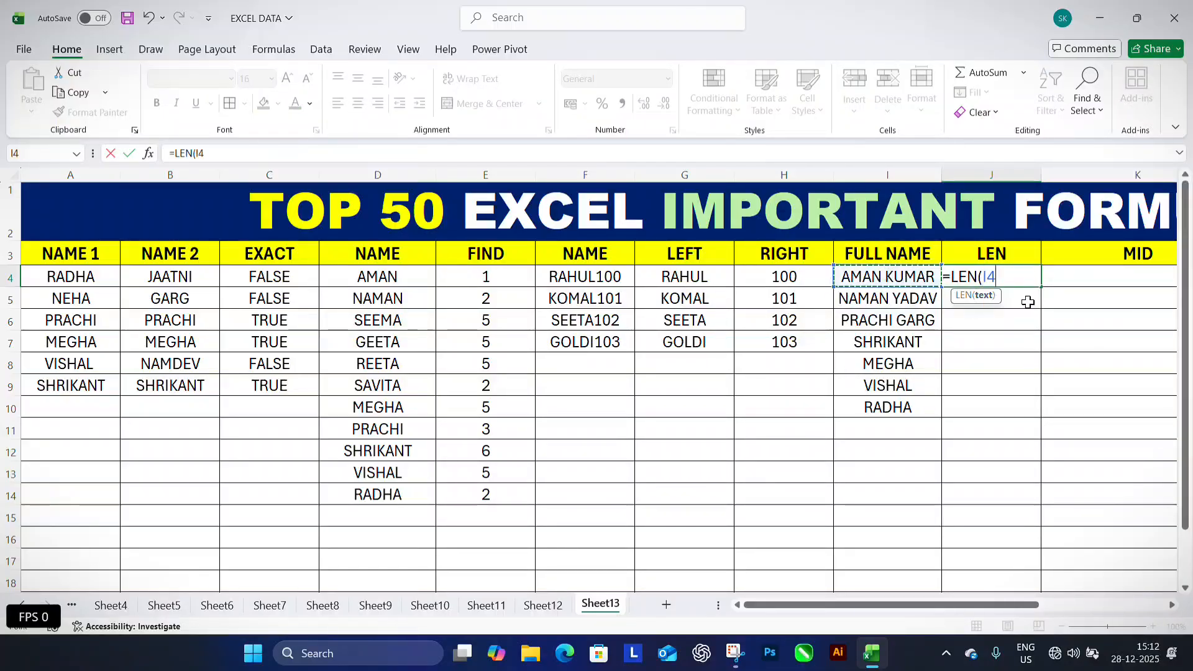
key(Return)
click(1012, 276)
drag(1041, 286, 1042, 417)
click(991, 362)
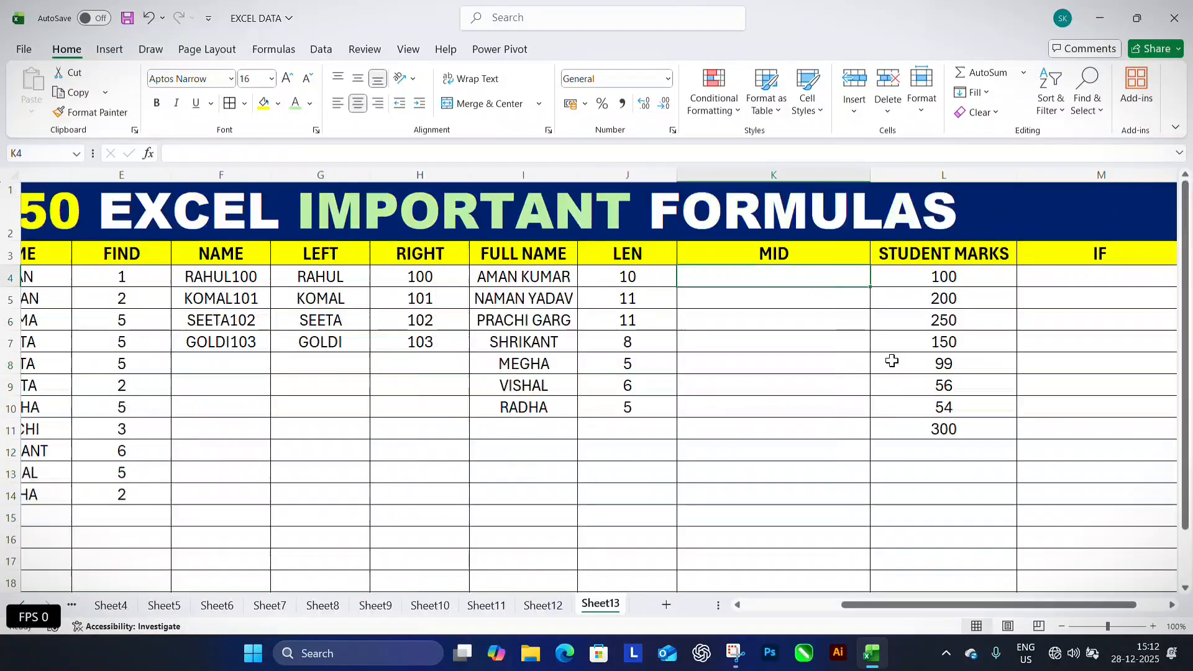
Extract 2 characters starting at position 3 from the I7 name, entered as literal text, with a MID formula in K4
text(=MID)
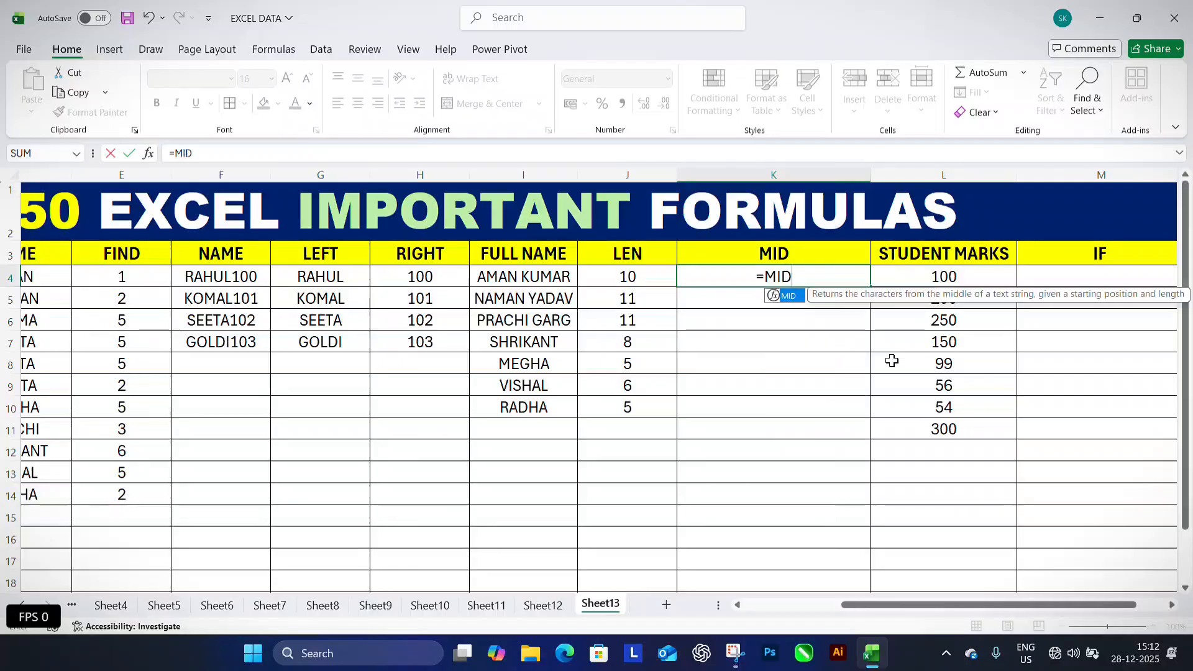
text(()
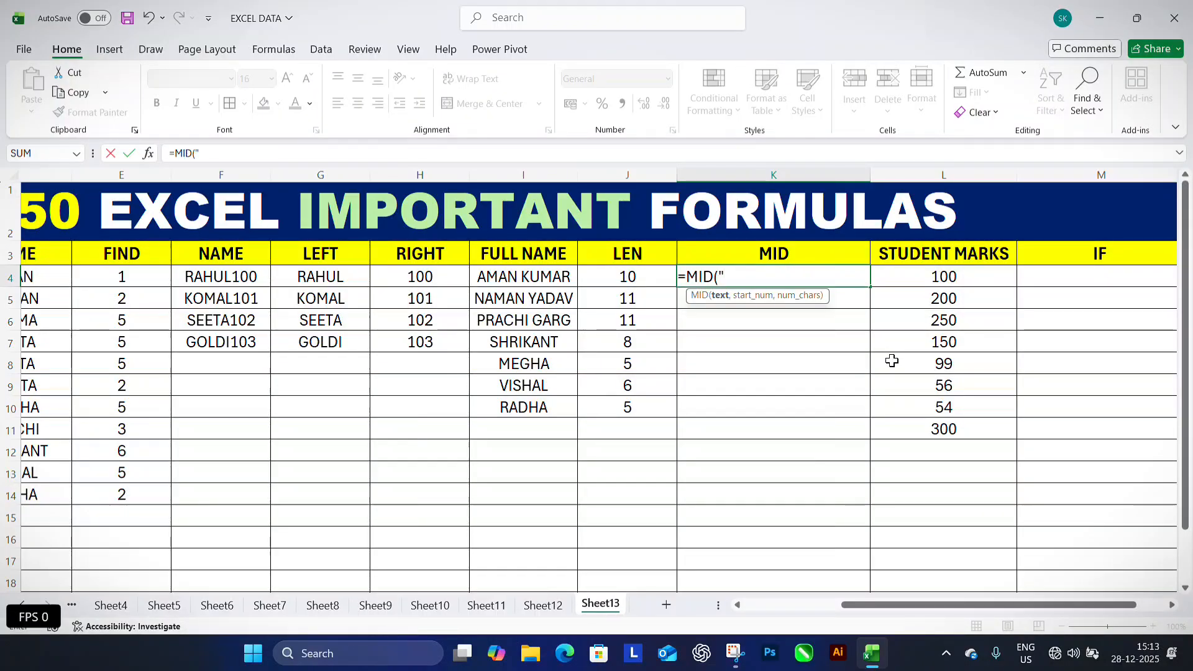
text("SHRIKANT)
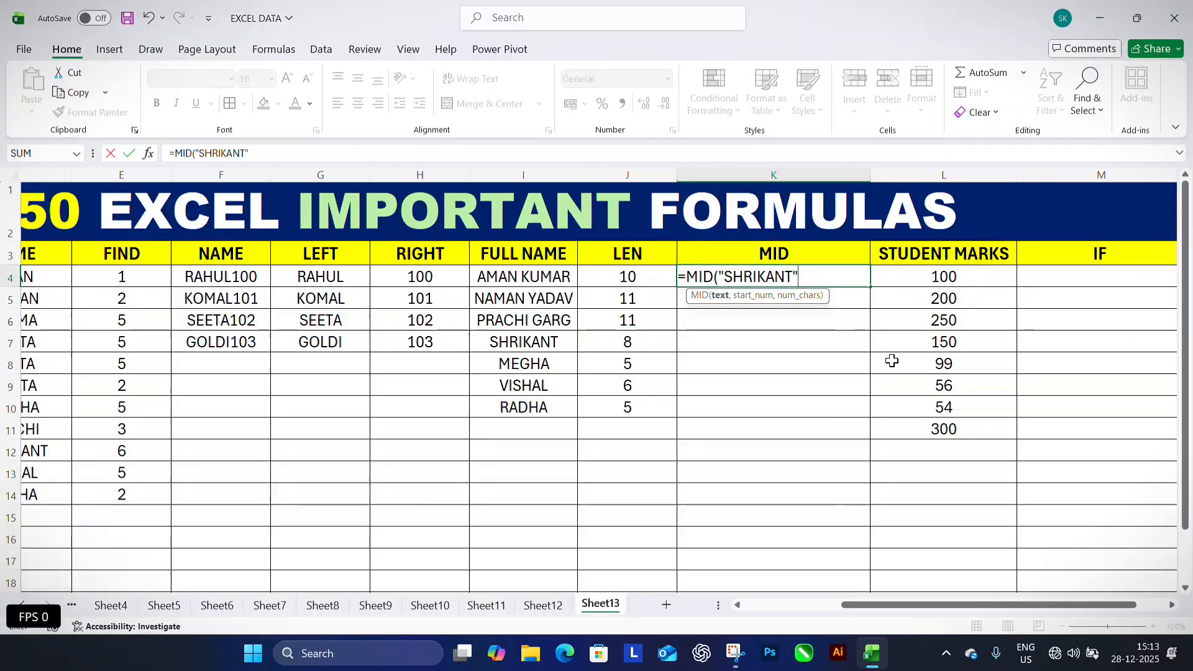
text(,)
text(3,2)
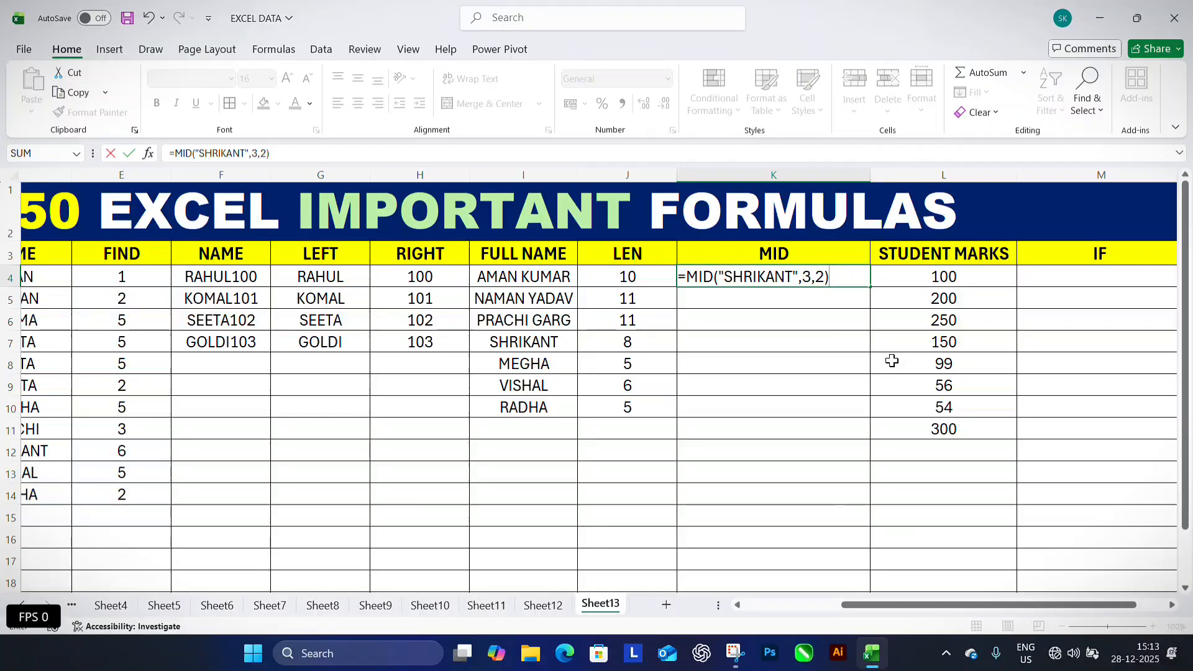
key(Return)
click(848, 277)
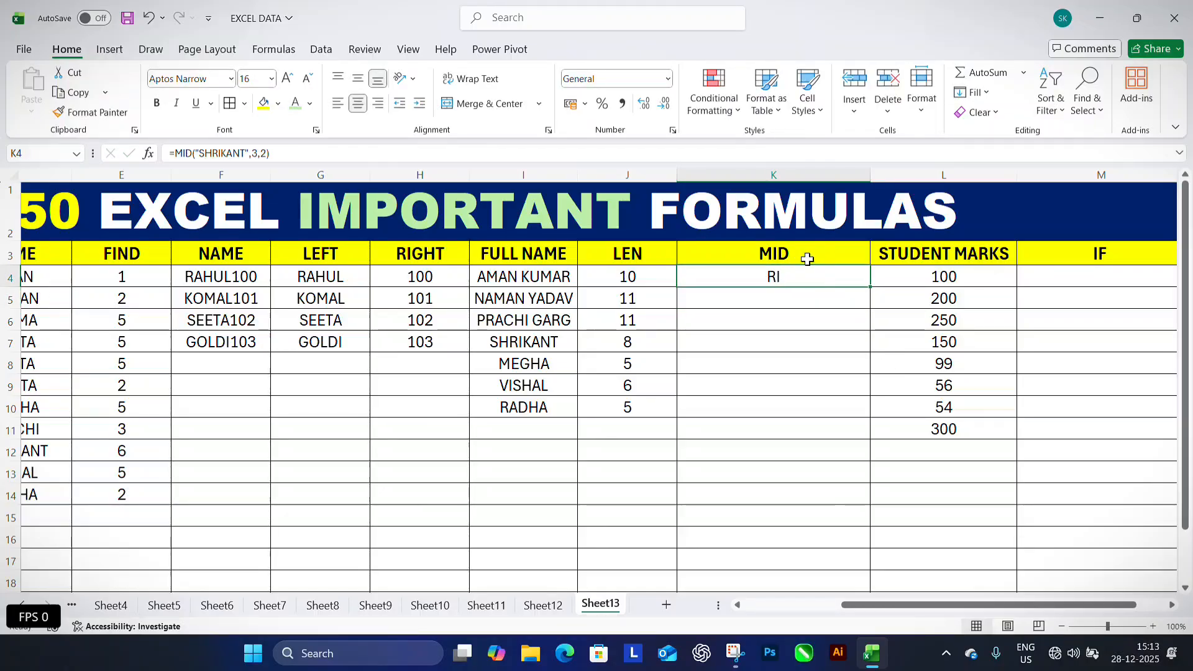
Grade the L4 student marks in M4 with an IF formula returning "PASS" when above 100 and "FAIL" otherwise
click(907, 255)
click(1130, 262)
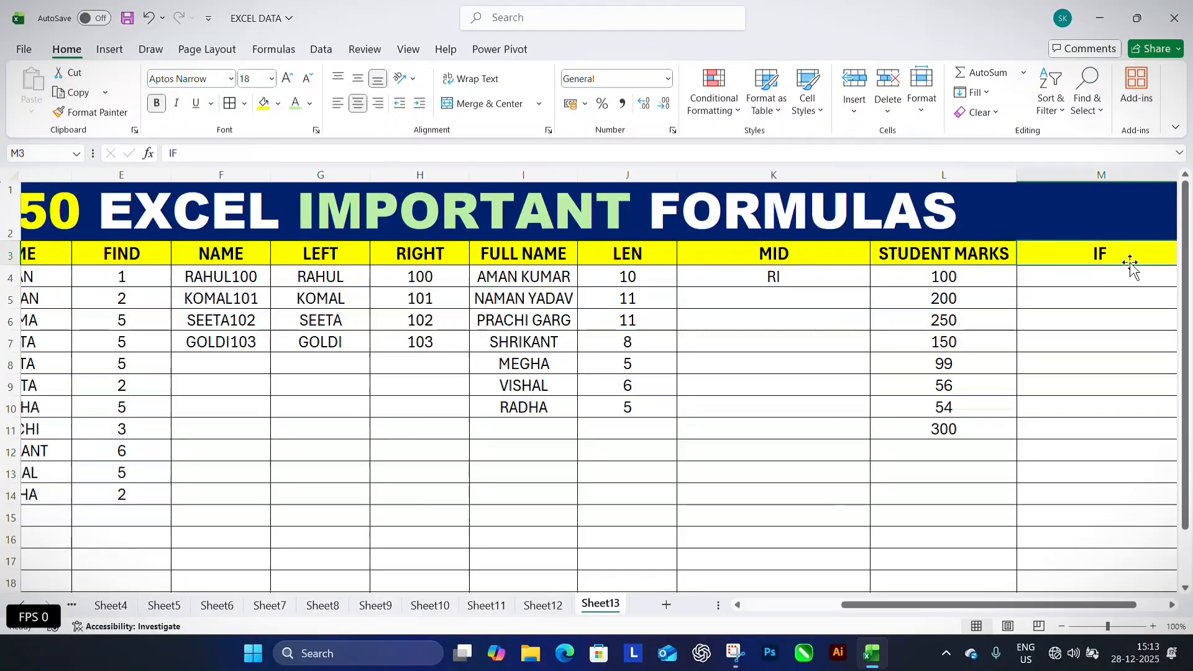
drag(1087, 605, 1118, 605)
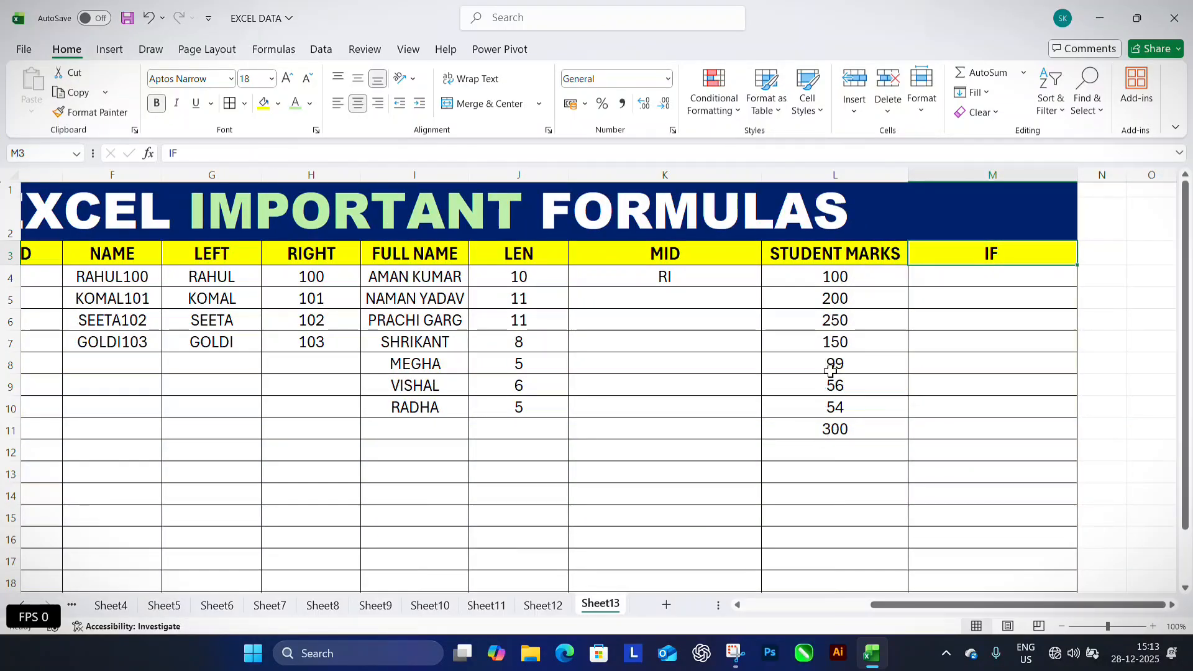
click(857, 279)
click(918, 275)
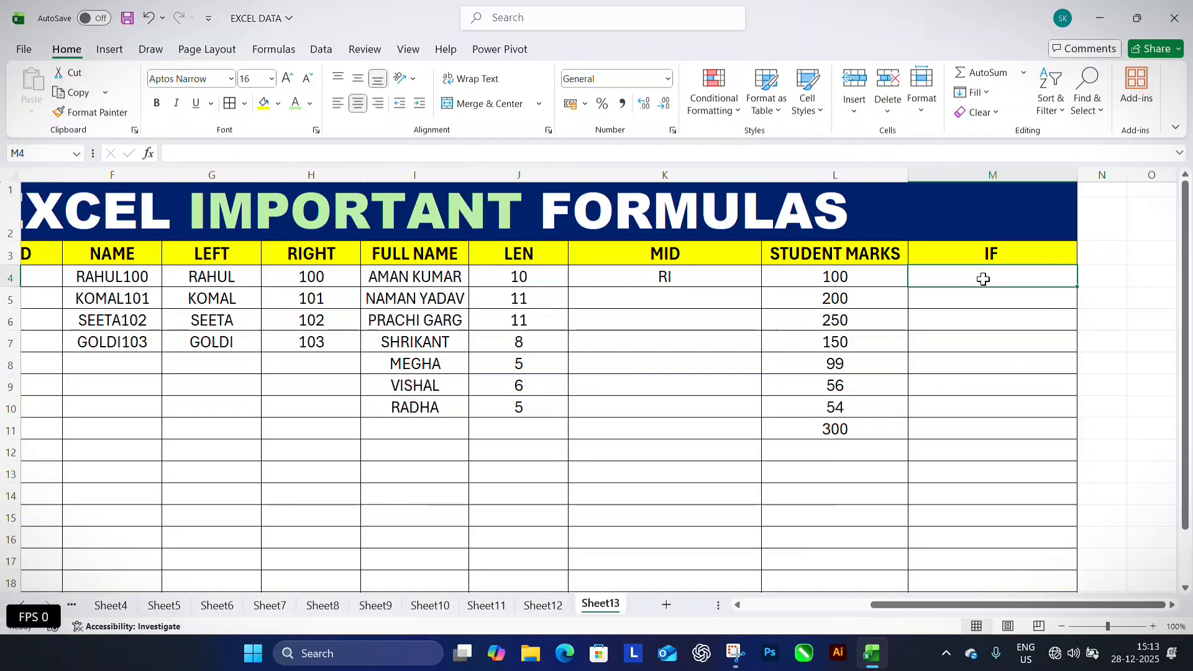
text(=IF()
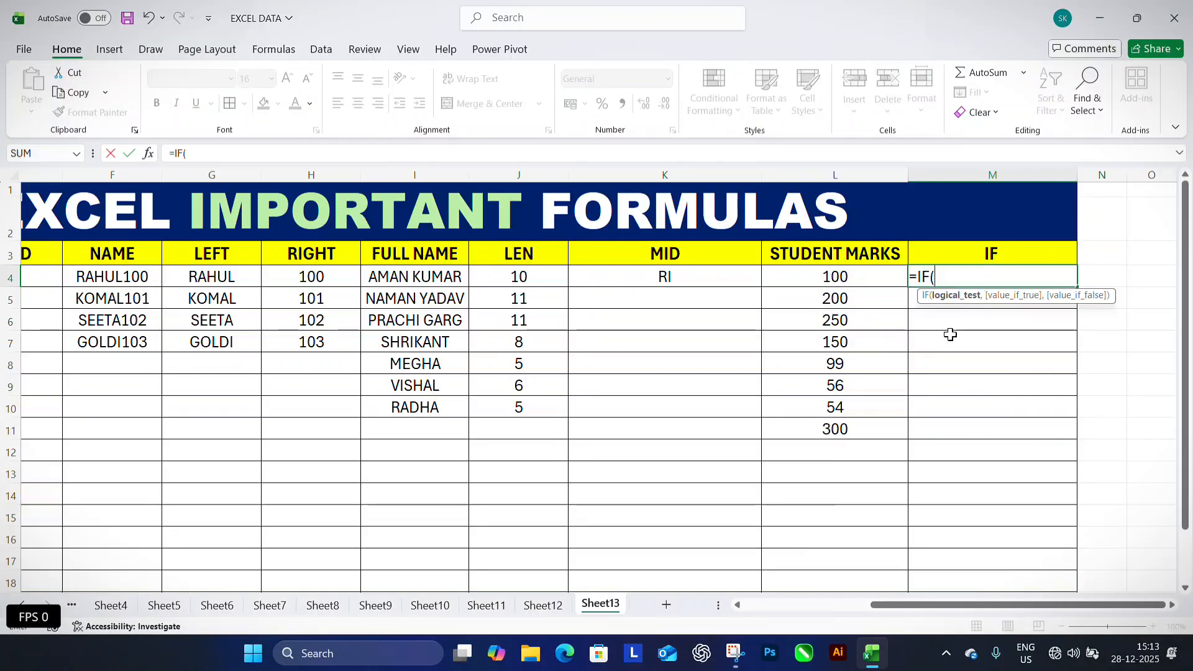
click(814, 283)
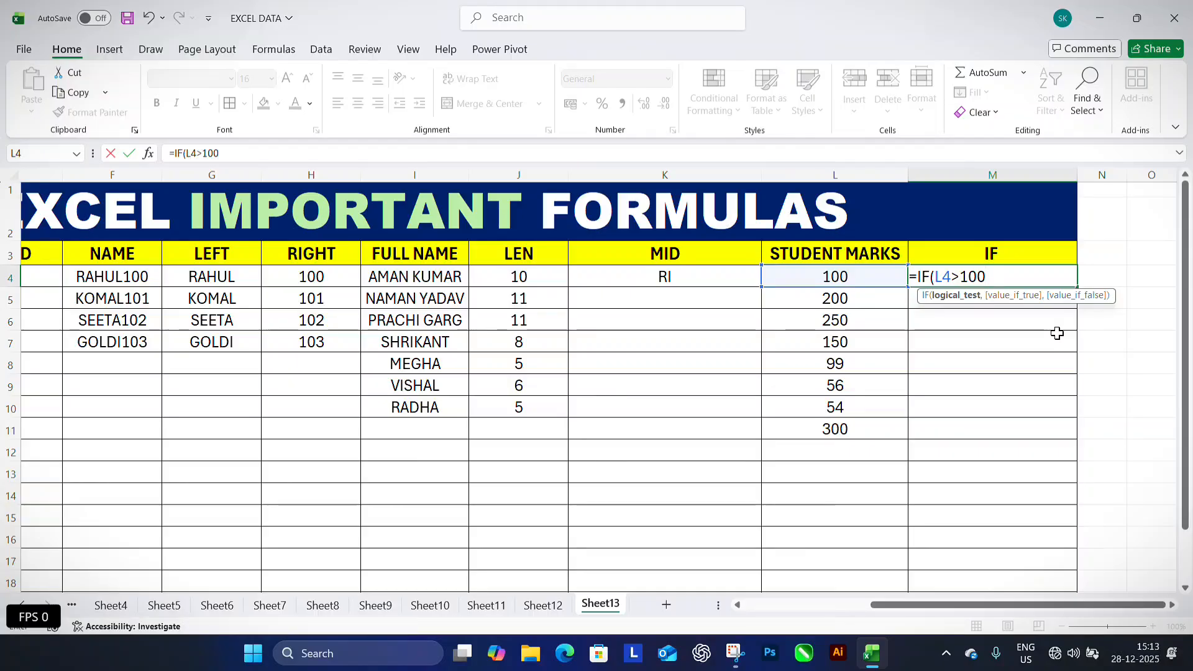
text(>100,"PA)
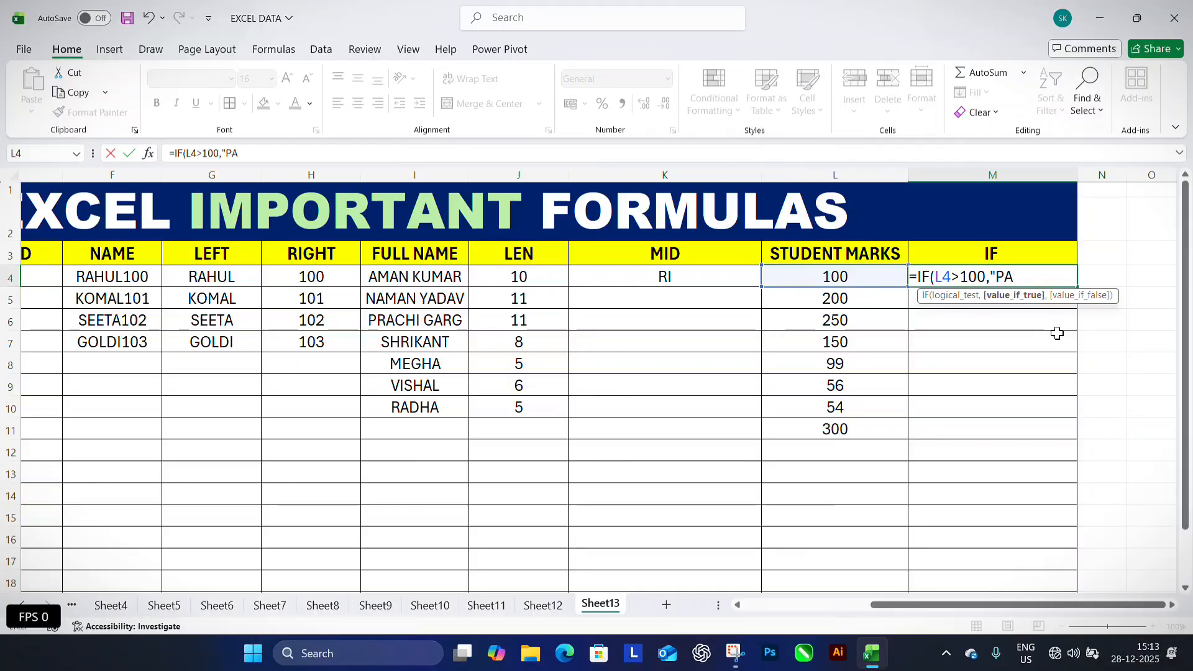
text(SS",)
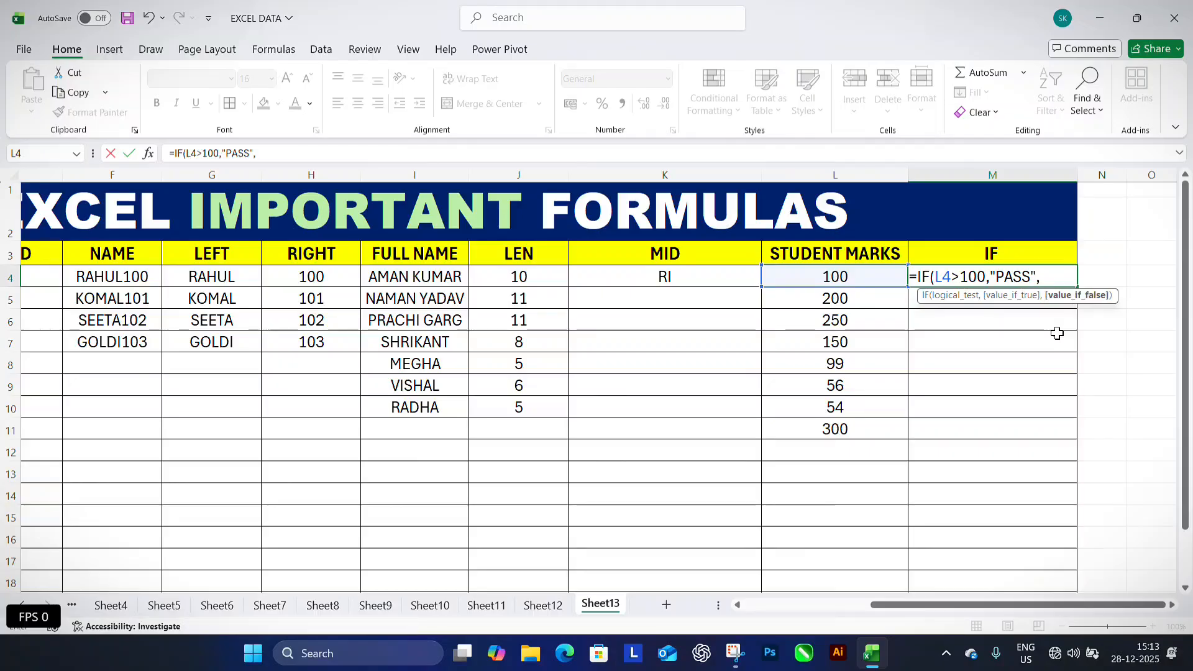
text("FAIL"))
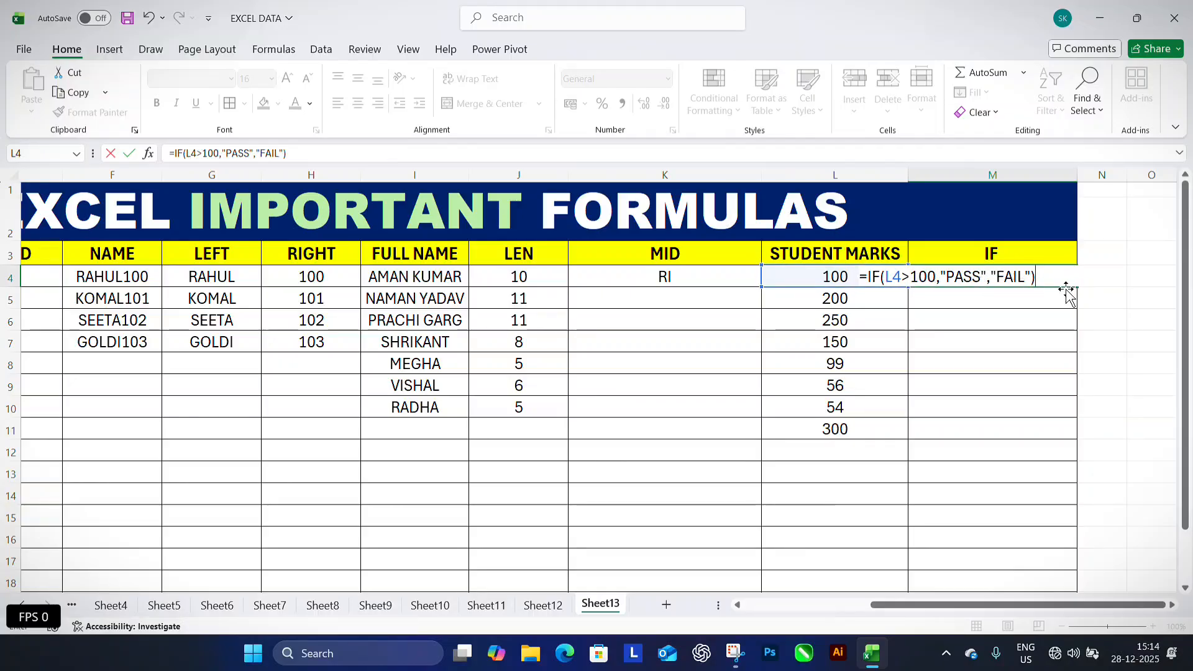
key(Return)
Fill the IF formula from M4 down to M11
click(1007, 280)
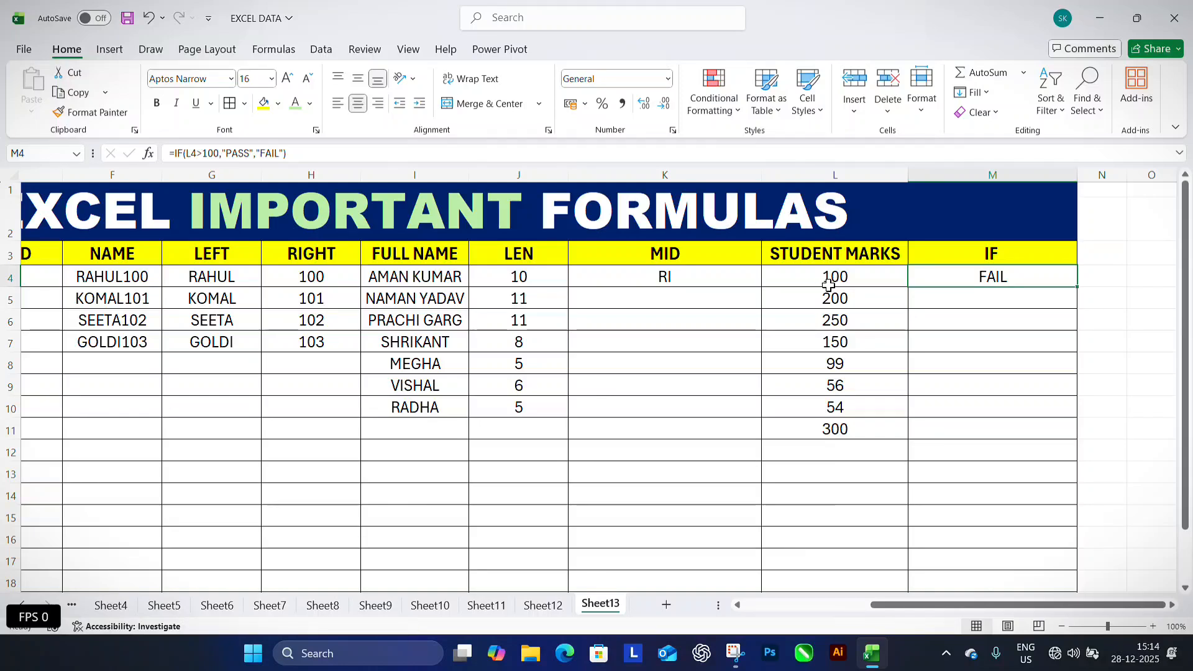
drag(1078, 286, 1079, 435)
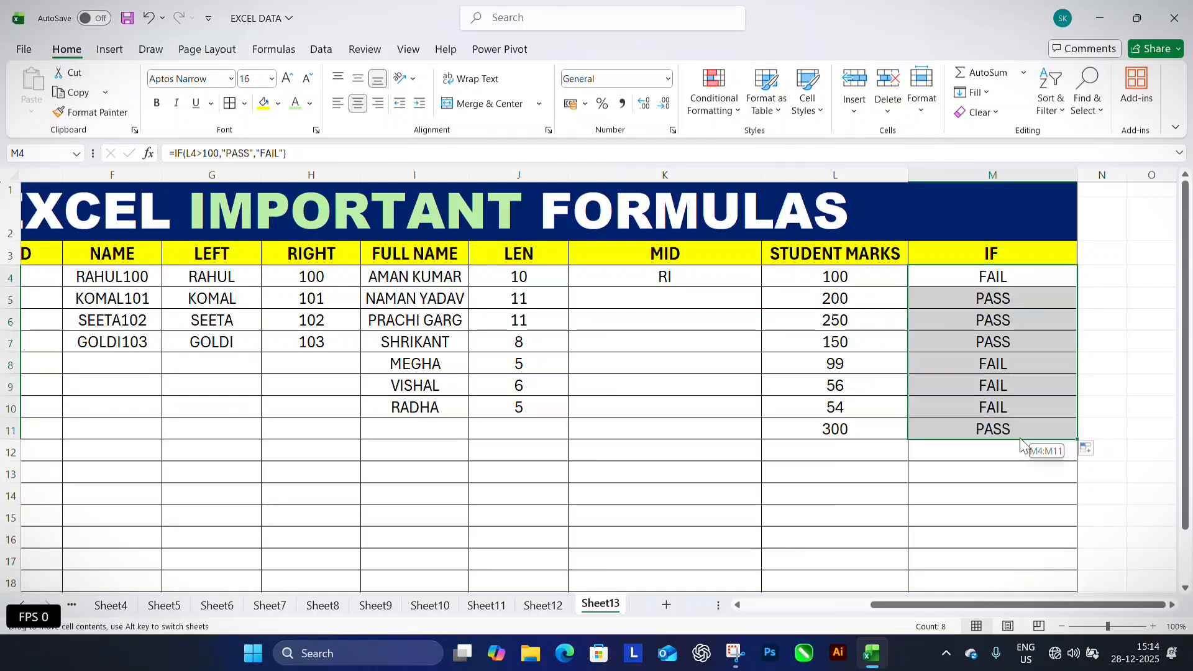
click(999, 450)
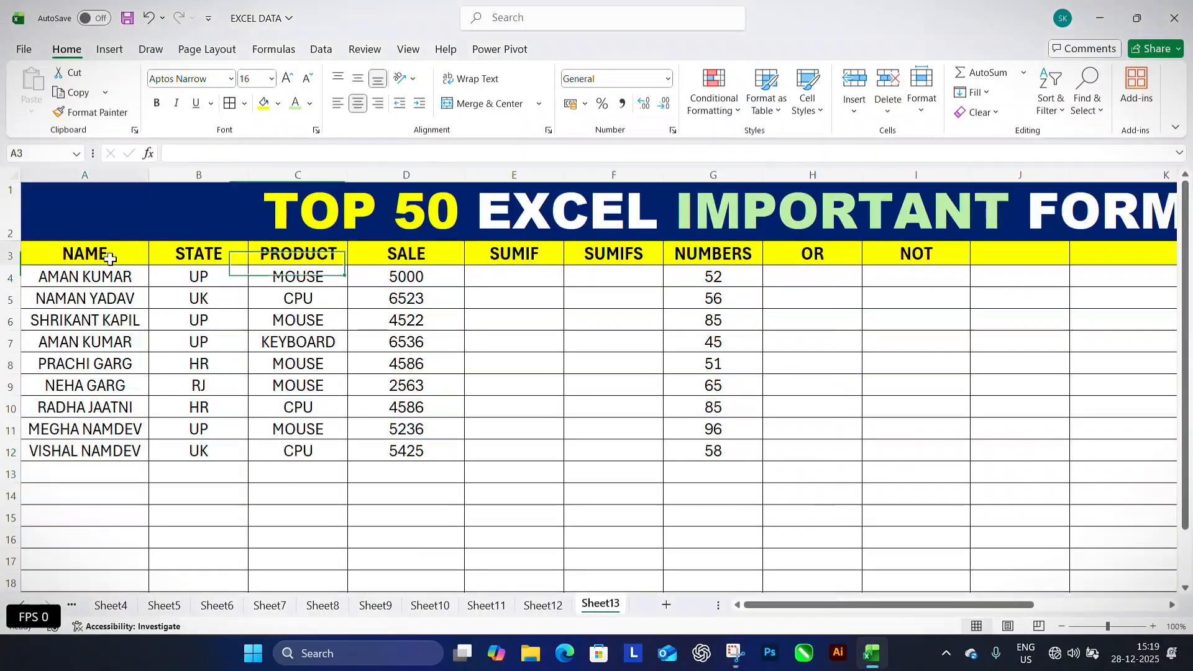
Examine the sales table in A3:D12, its State column, and the SUMIF and SUMIFS headings
click(221, 268)
click(286, 253)
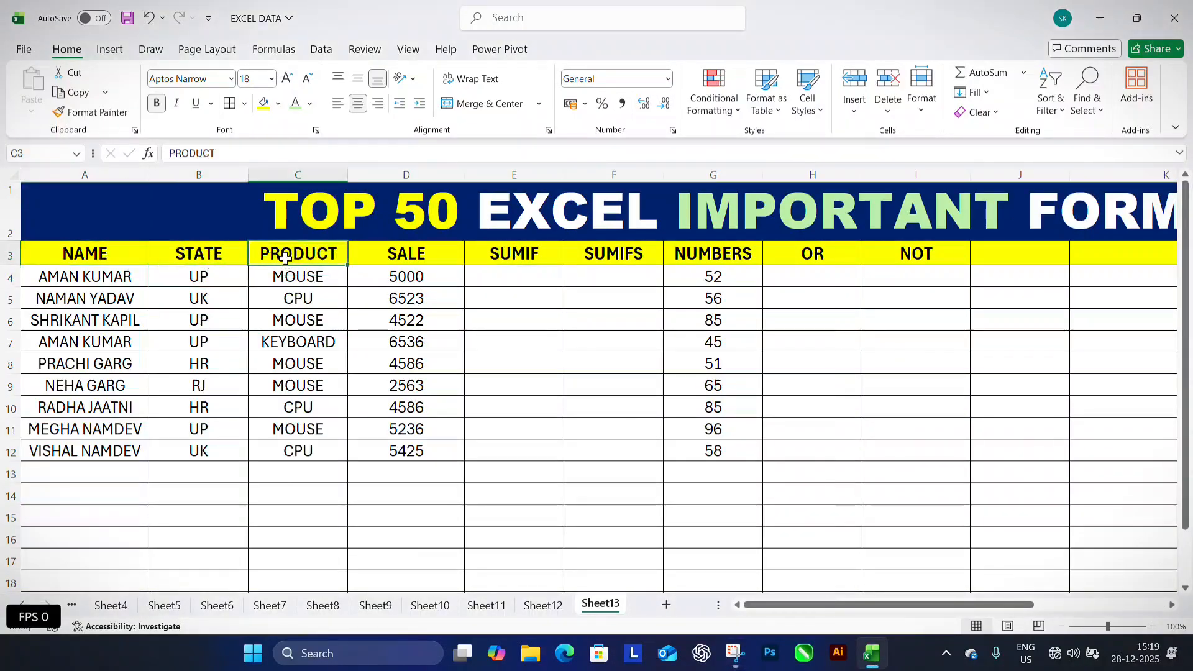
click(199, 253)
click(109, 253)
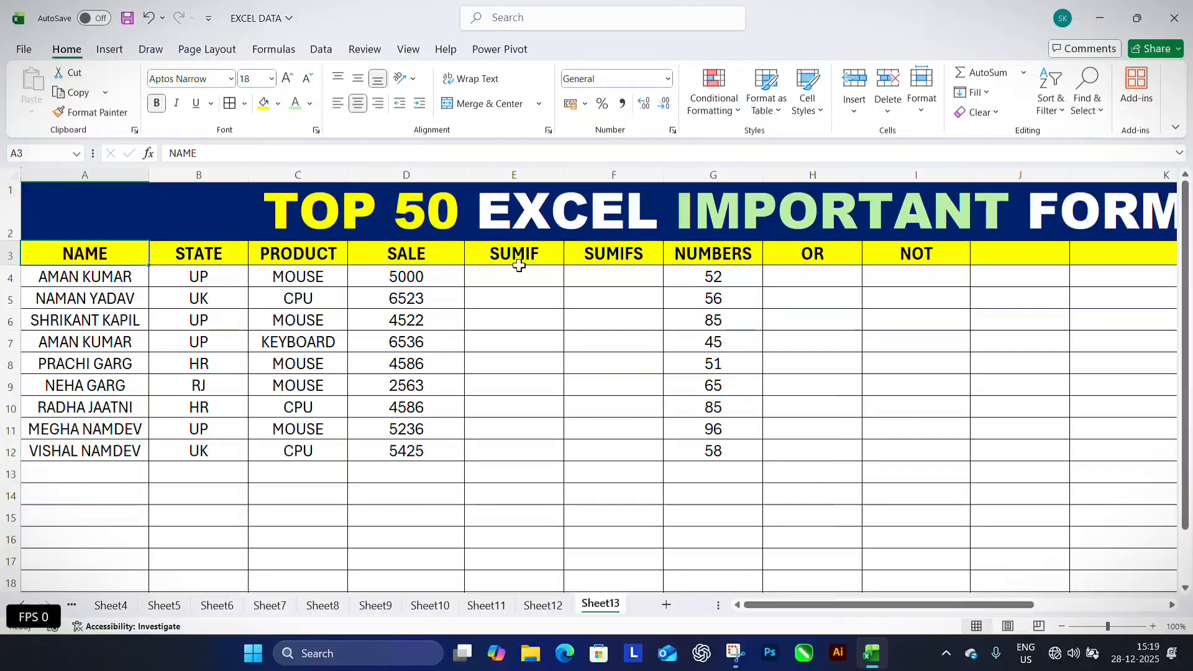
click(497, 253)
click(580, 253)
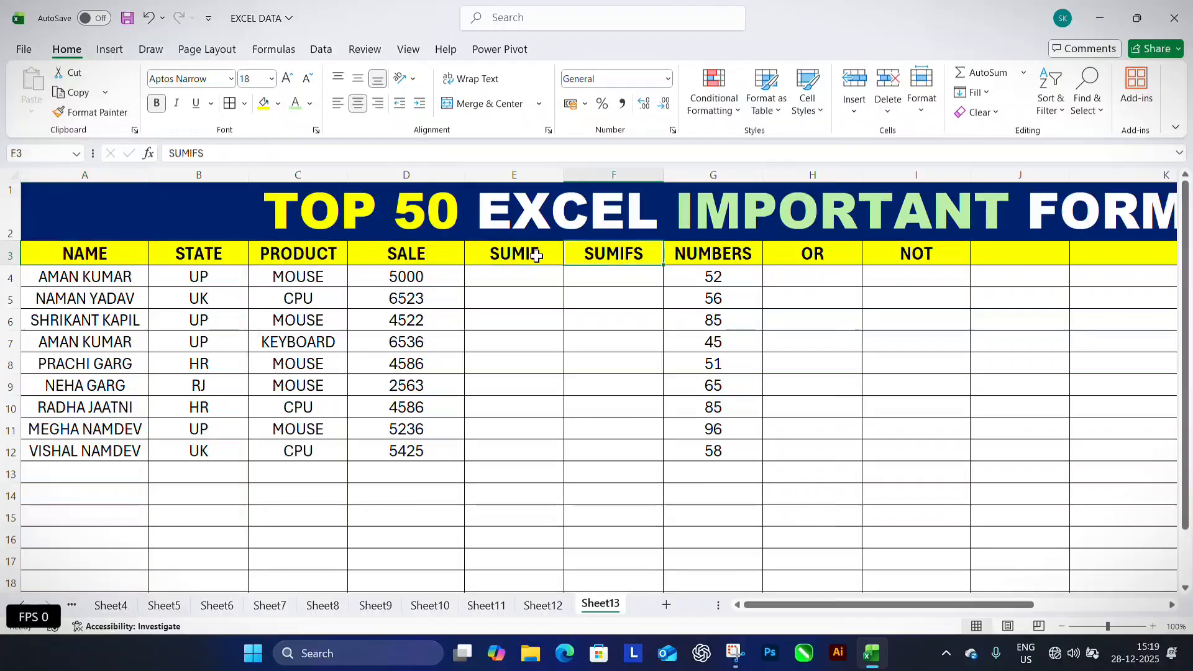
click(539, 255)
click(591, 256)
drag(54, 254, 354, 448)
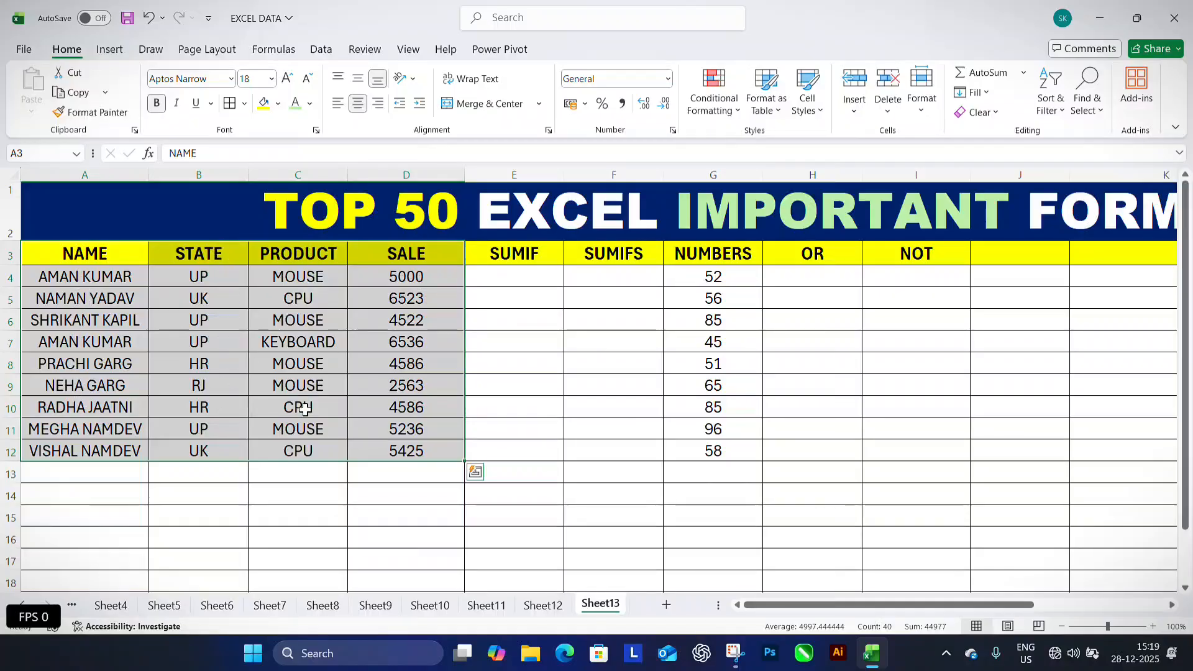
click(511, 277)
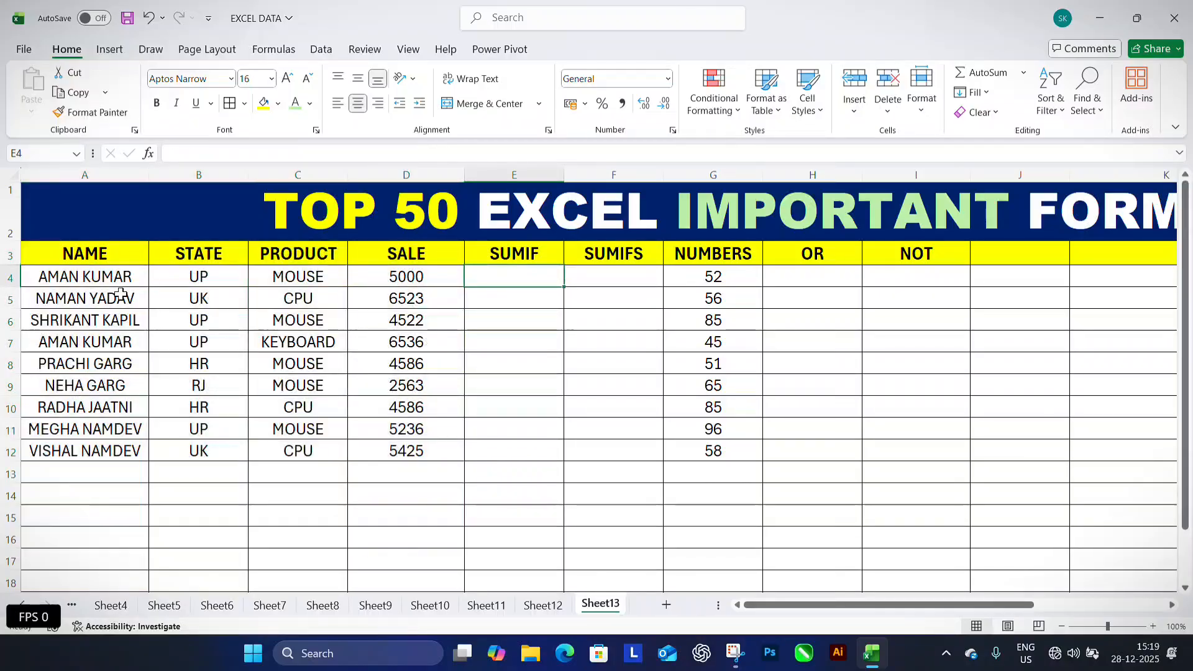
click(504, 256)
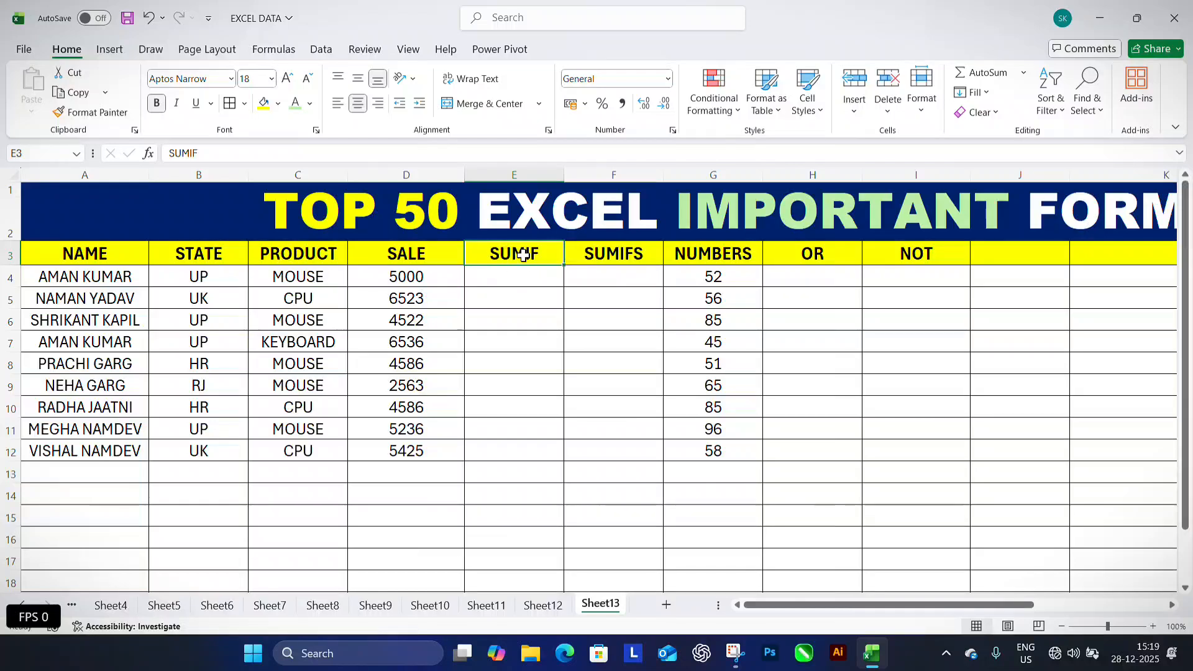
click(503, 273)
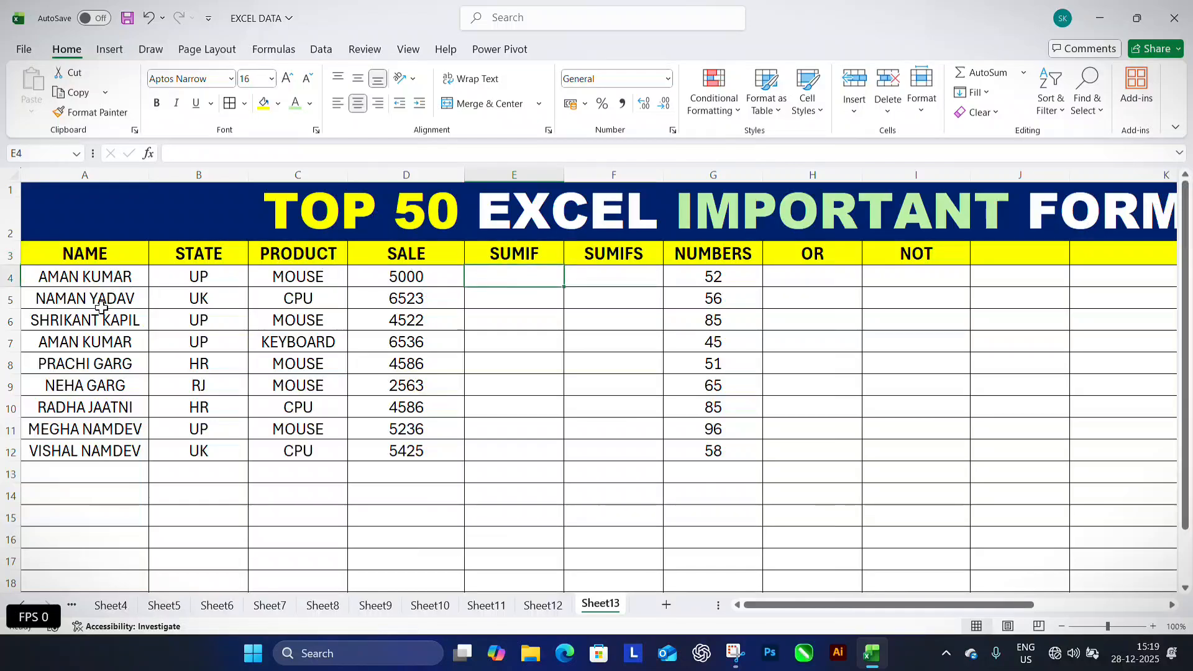
drag(207, 256, 205, 450)
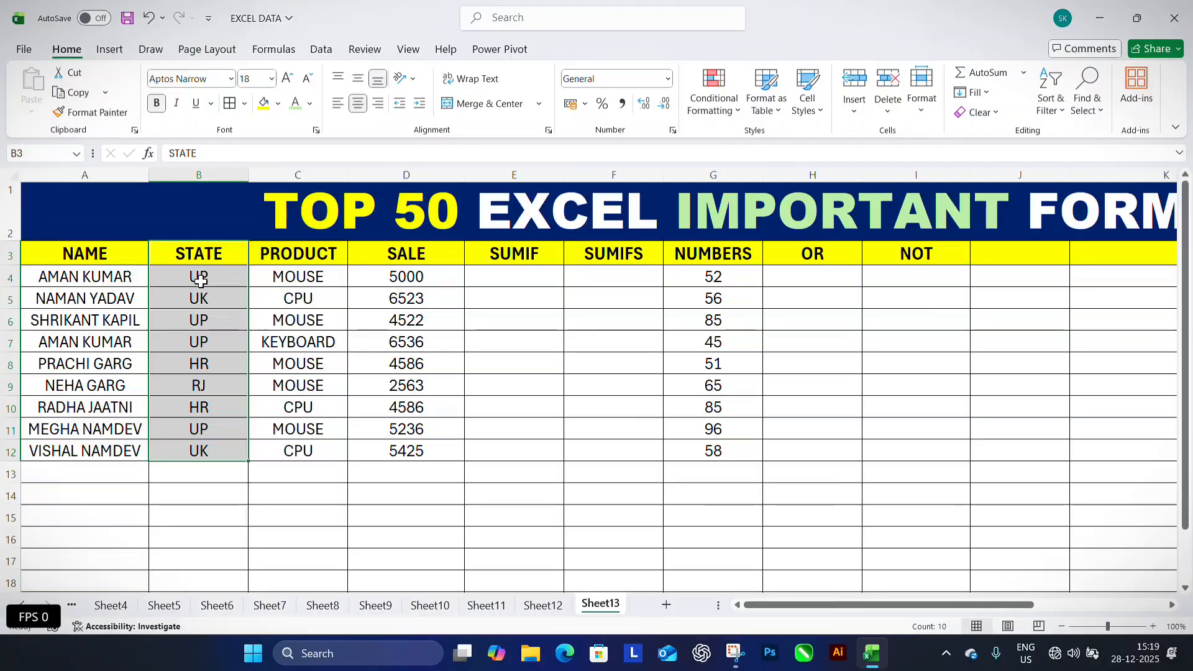
Total the sales for the B4 state in E4 with a SUMIF formula using range B3:B12 and sum range D3:D12
click(527, 272)
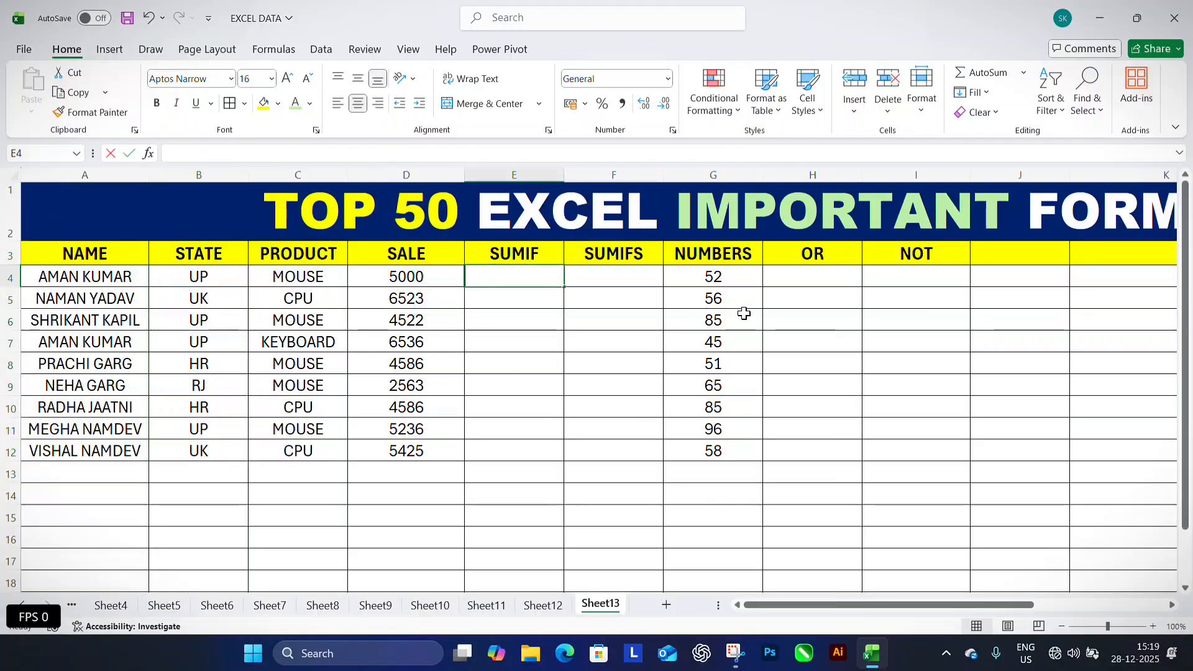
text(=SUMI)
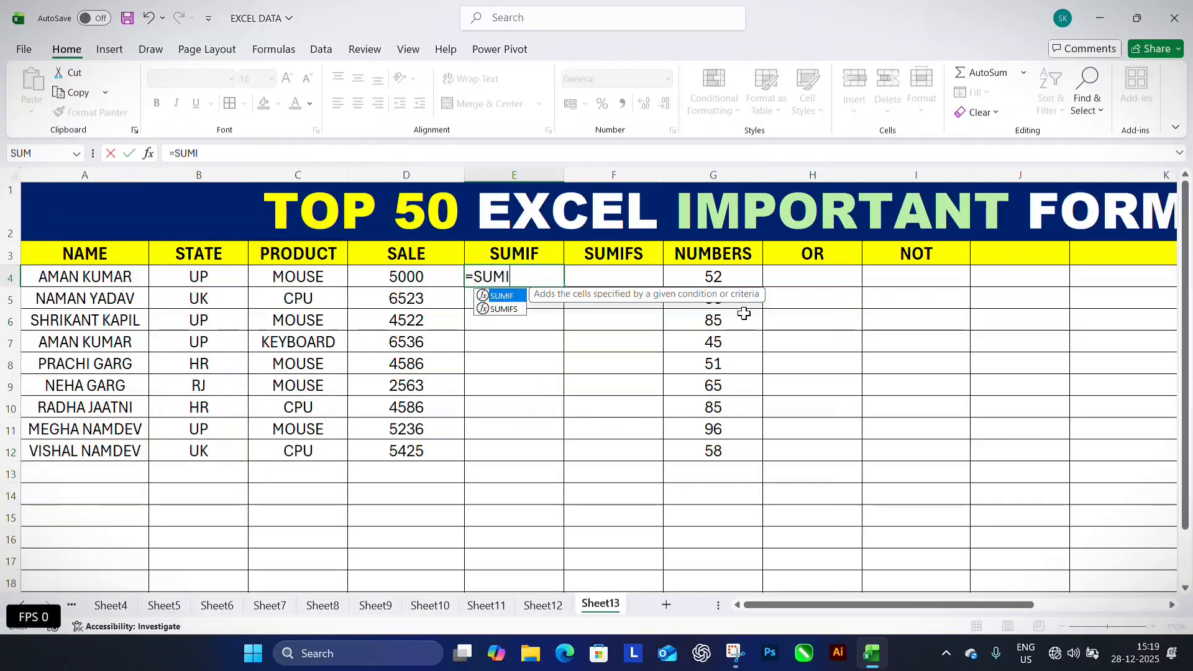
text(F()
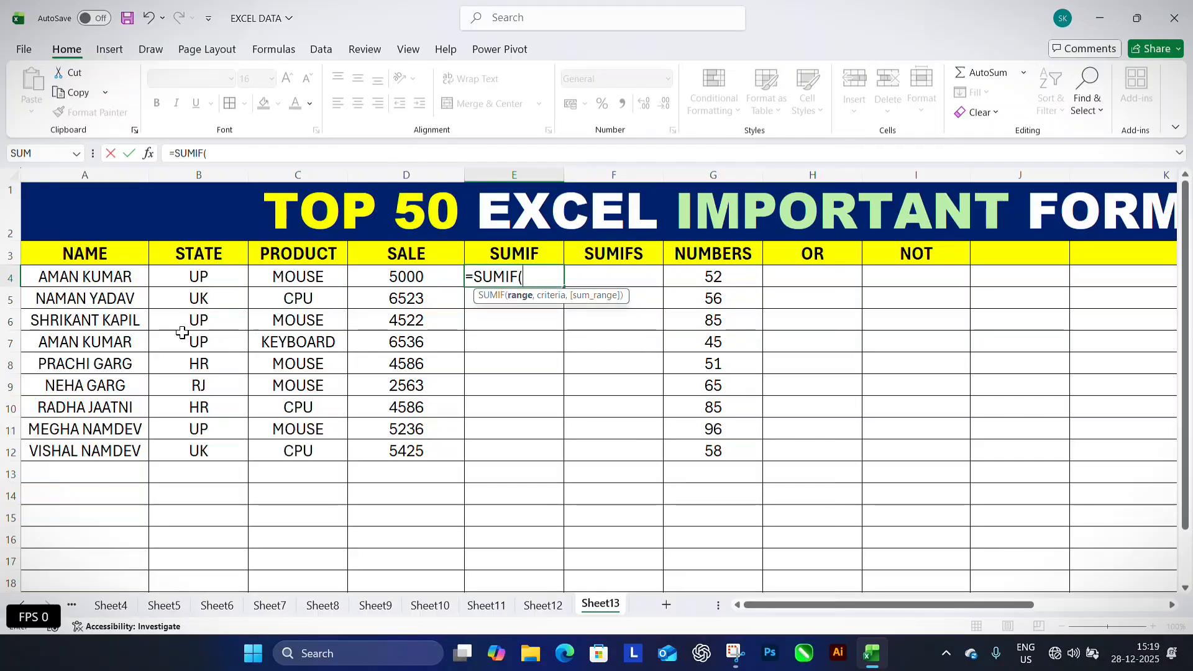
drag(198, 255, 199, 452)
text(,)
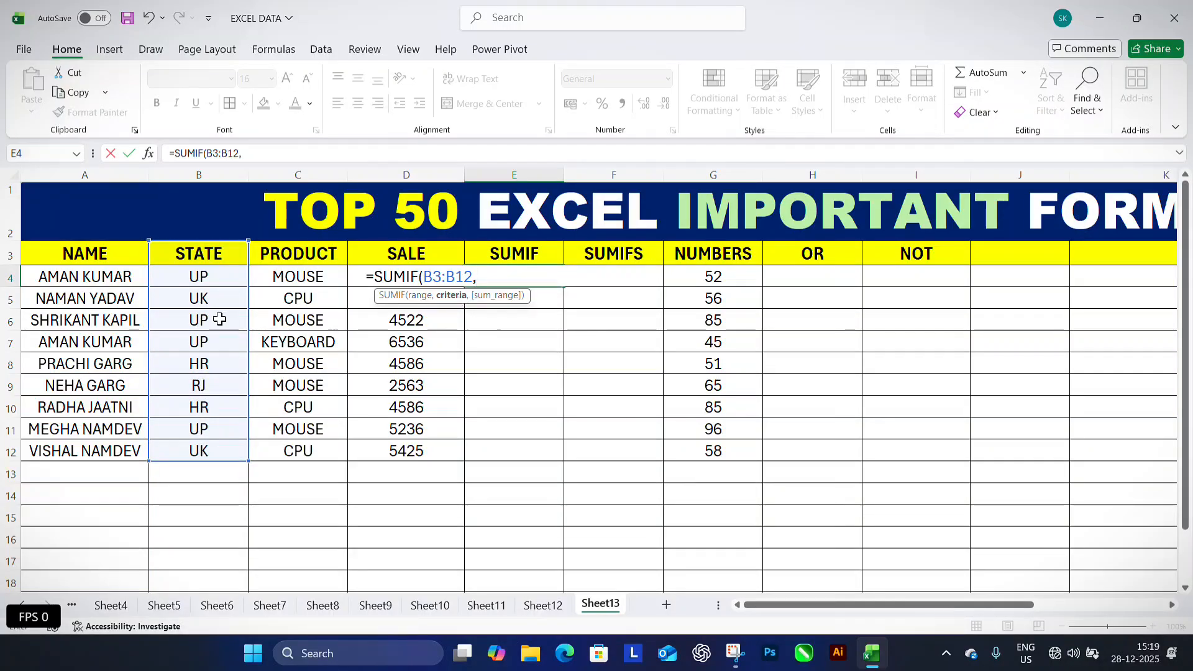
click(200, 277)
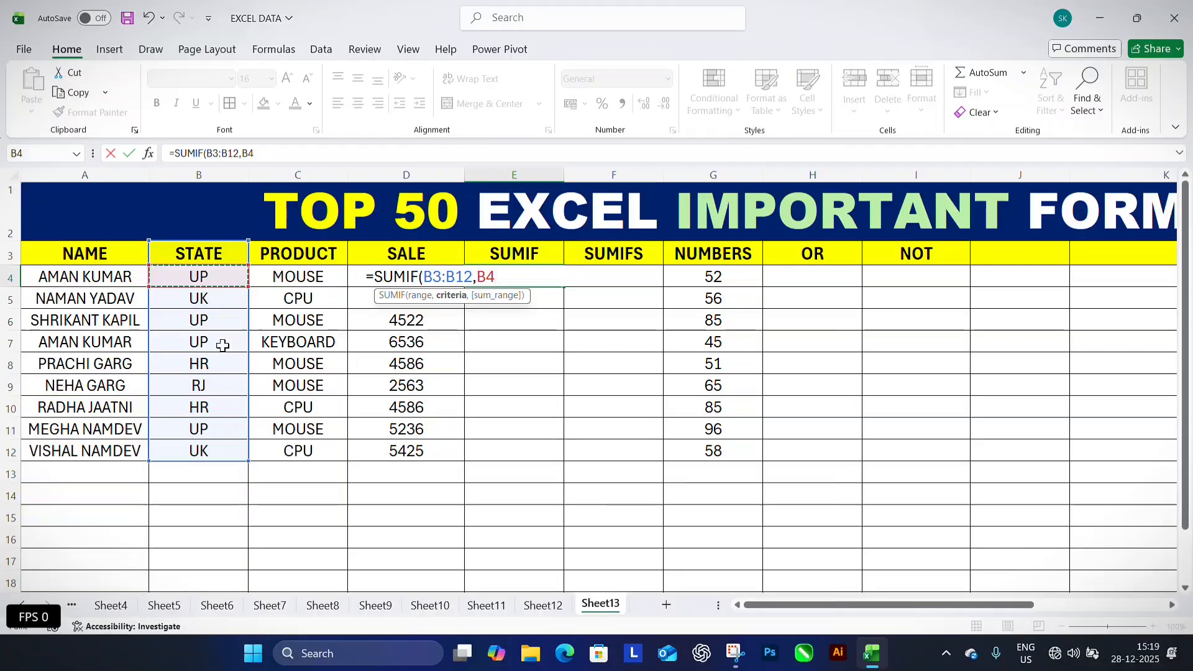
text(,)
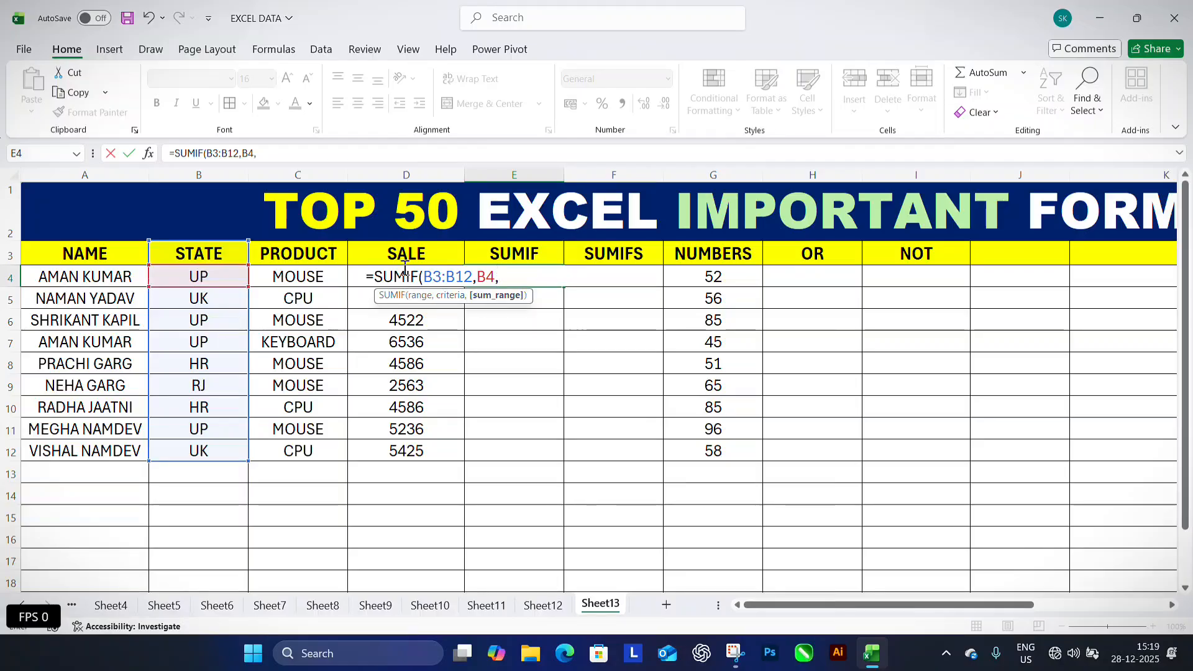
drag(398, 251, 386, 449)
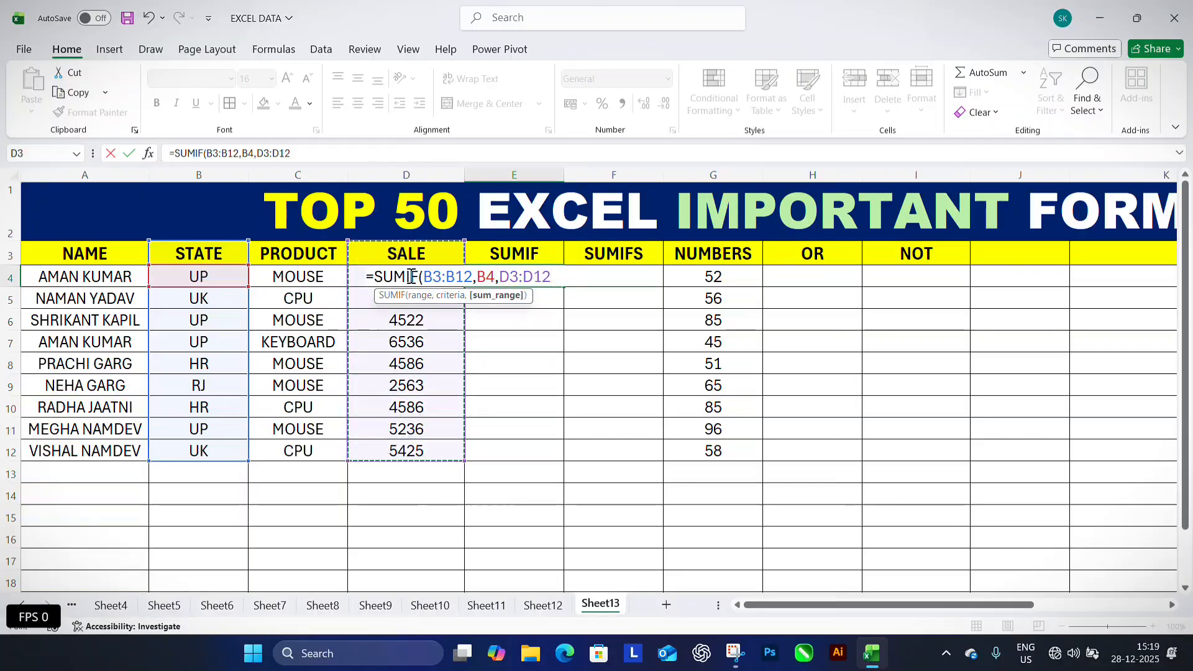
key(Return)
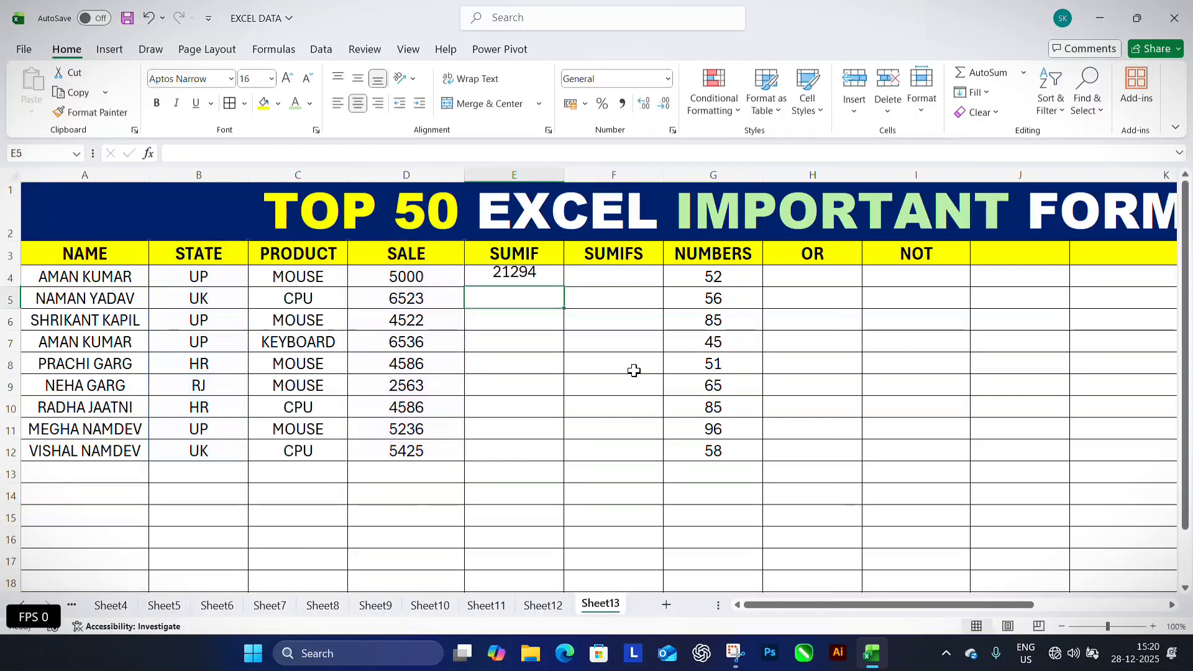
click(529, 271)
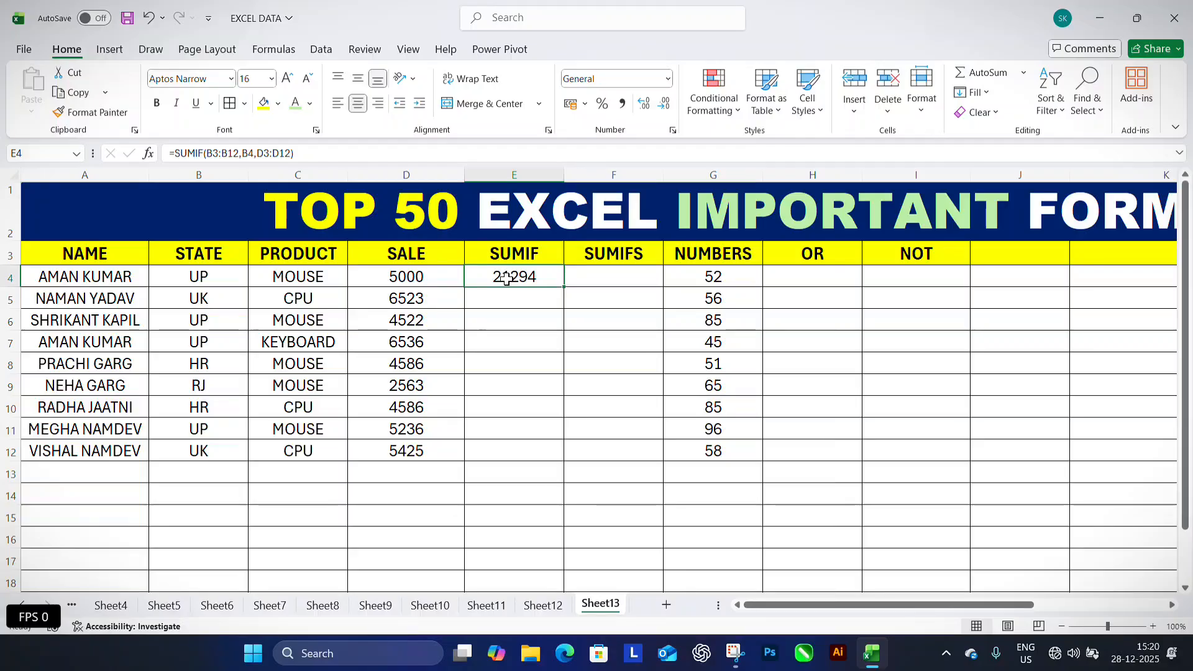
Start a SUMIFS formula in F4 with sum range D3:D12 and a first condition matching names A3:A12 to A4
click(535, 303)
click(613, 273)
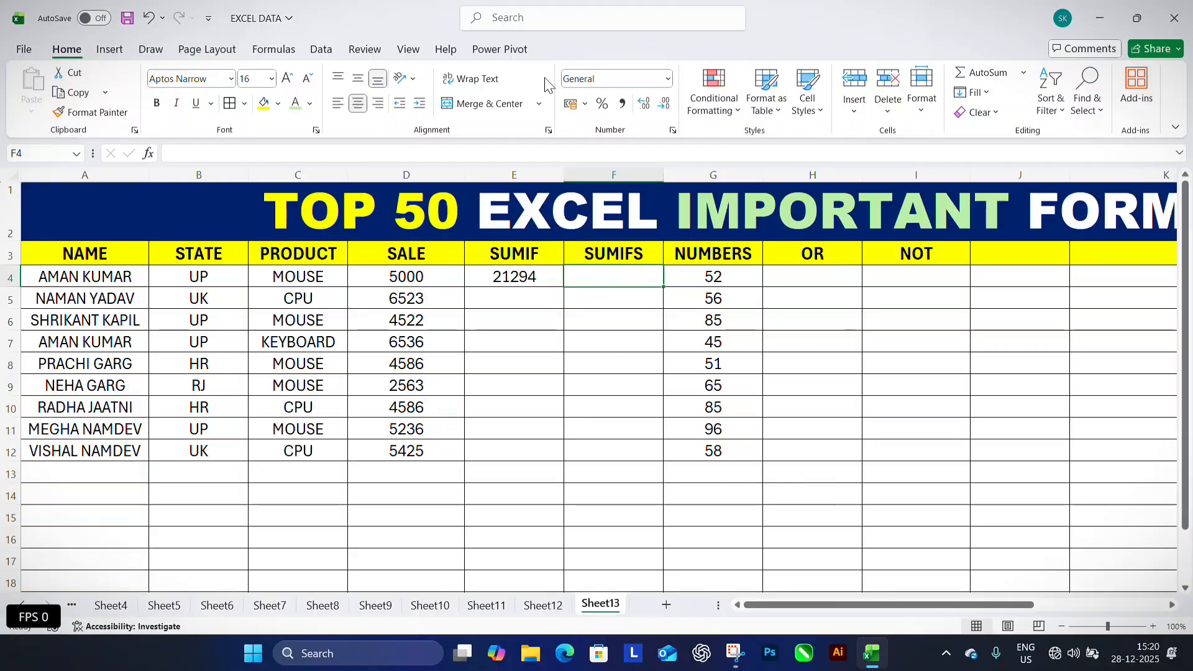
click(511, 33)
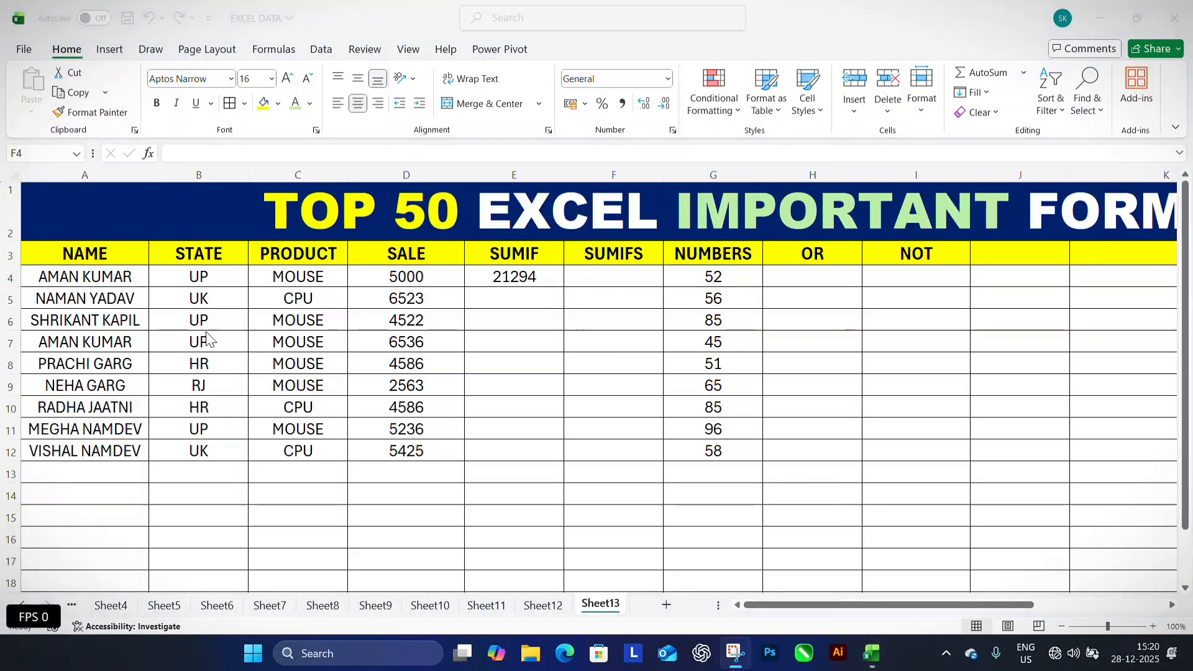
click(206, 333)
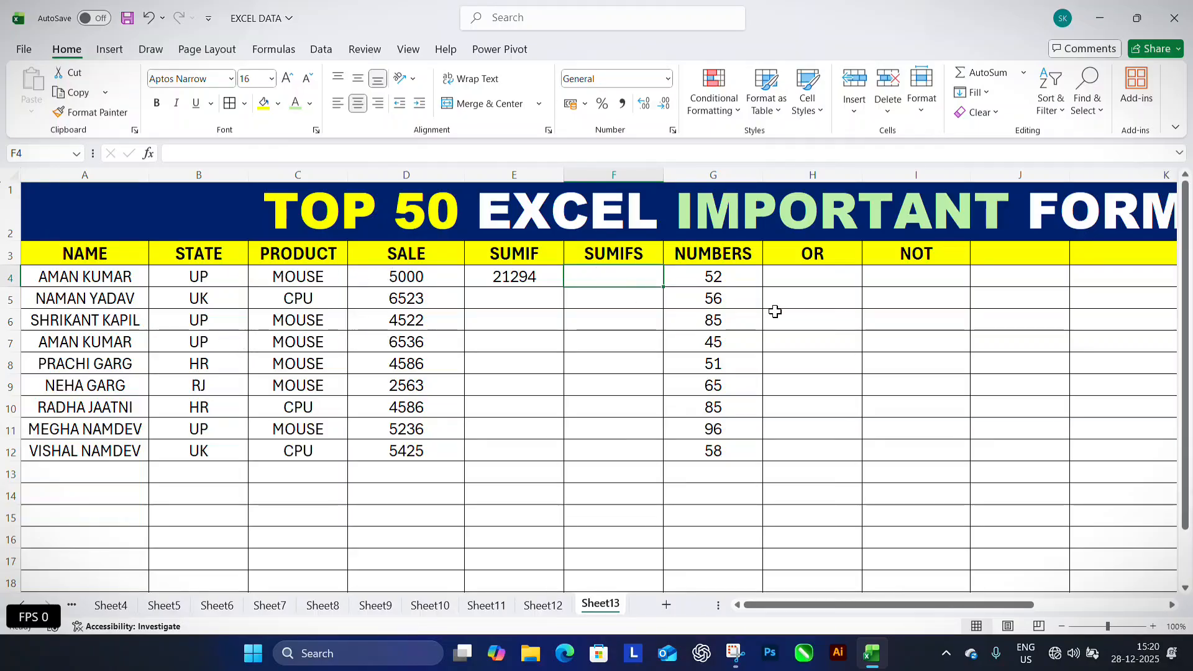
text(=SUMI)
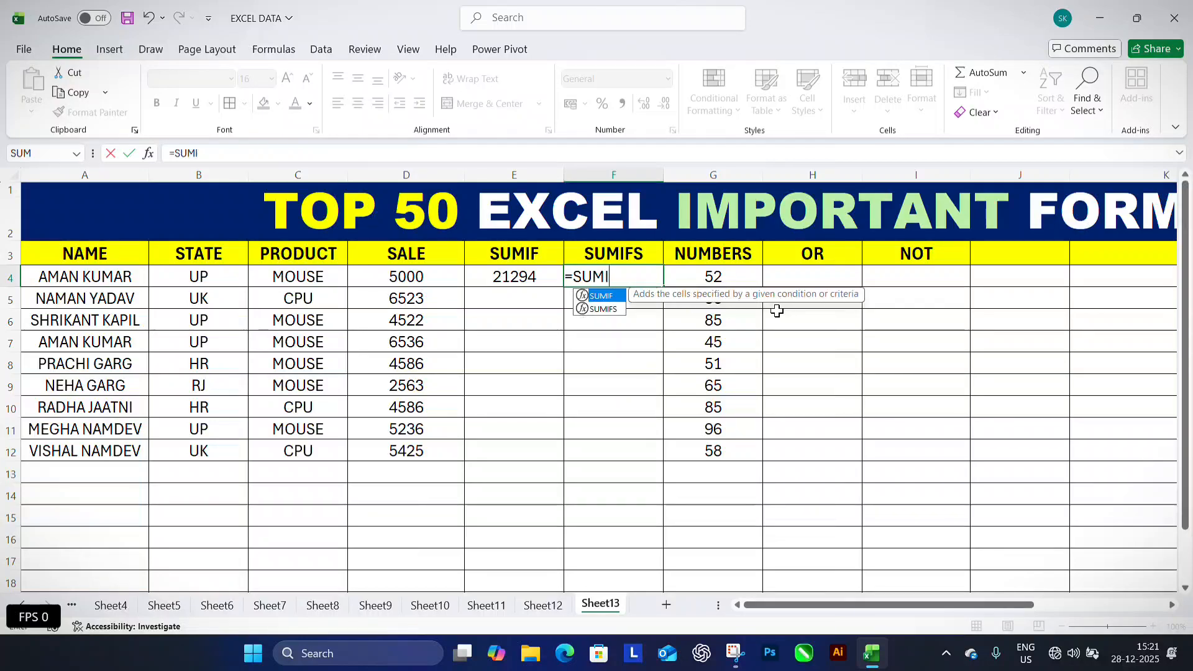
text(FS()
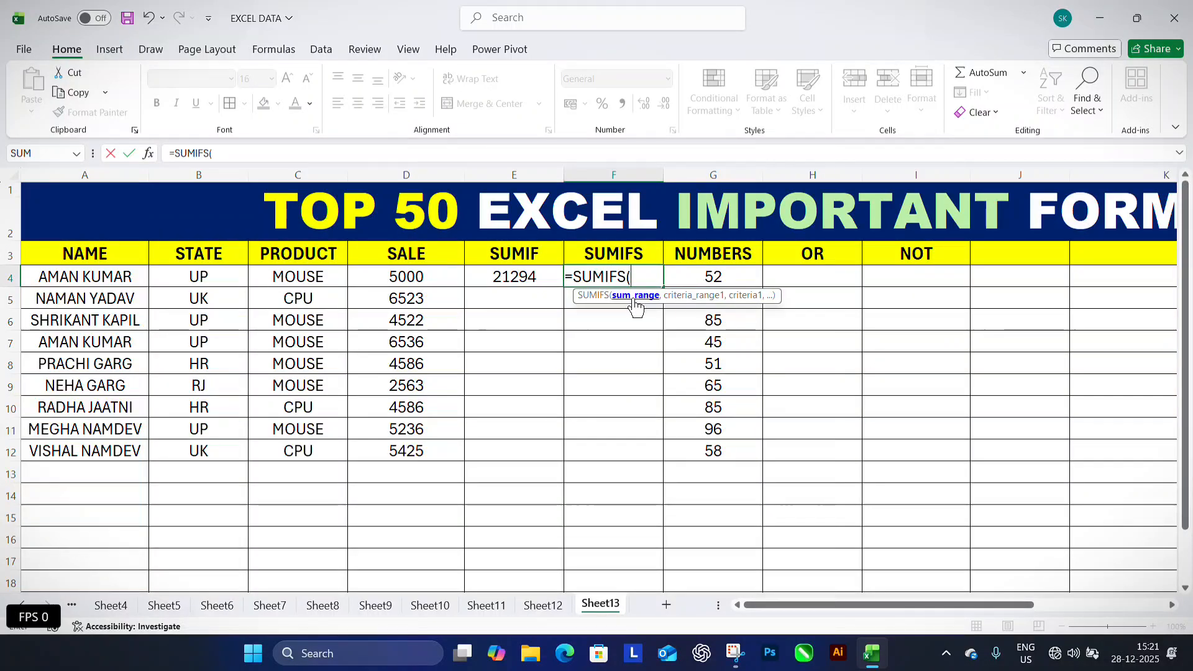
drag(413, 253, 413, 445)
text(,)
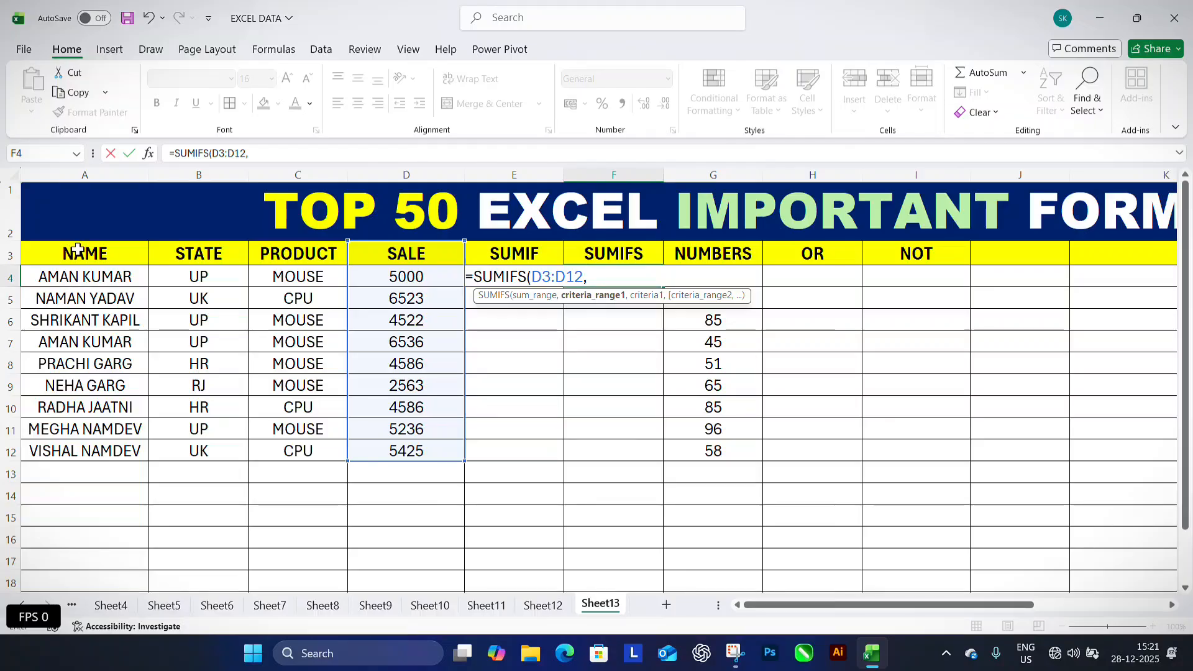
drag(83, 253, 85, 451)
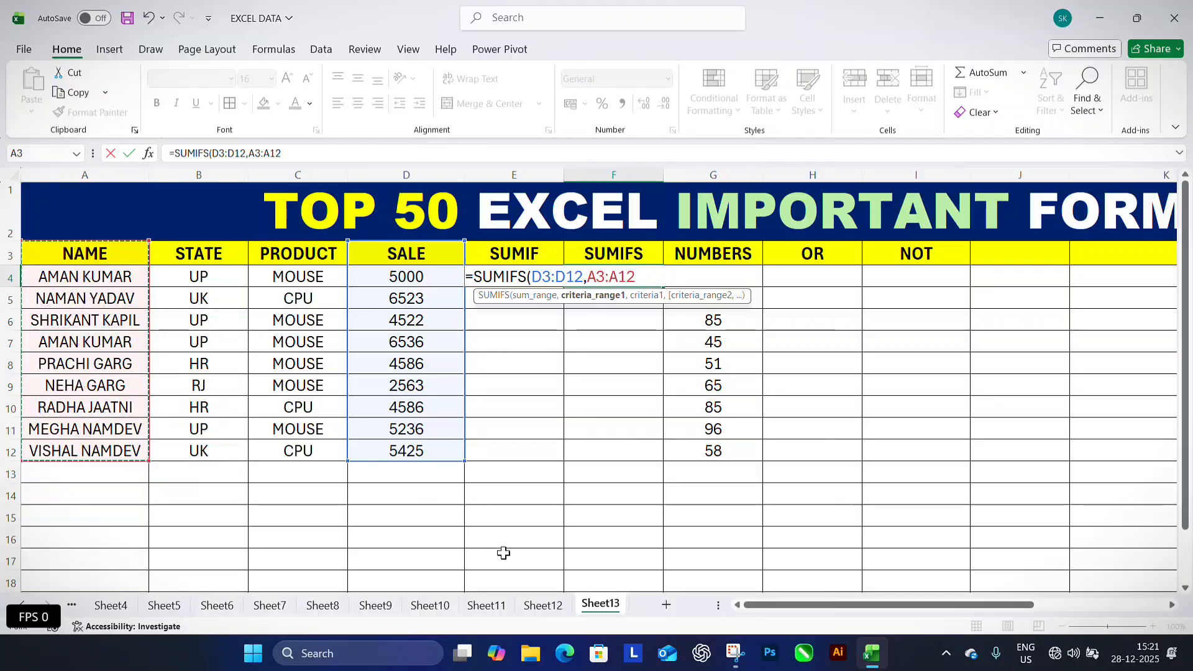
text(,)
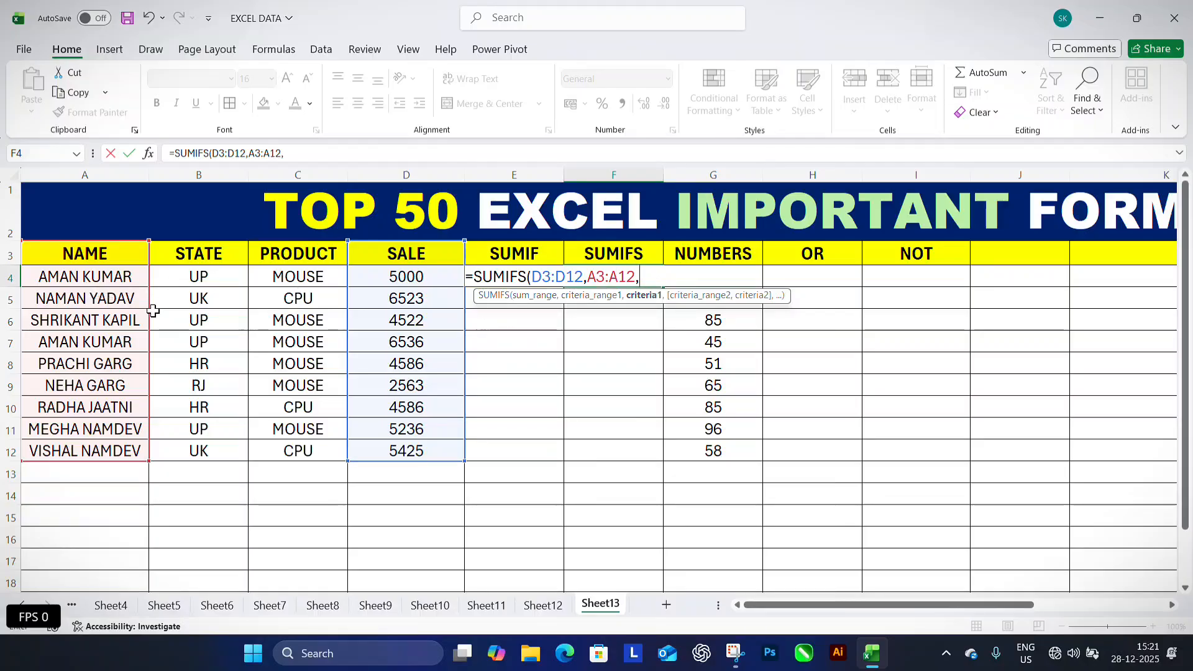
click(122, 278)
text(,)
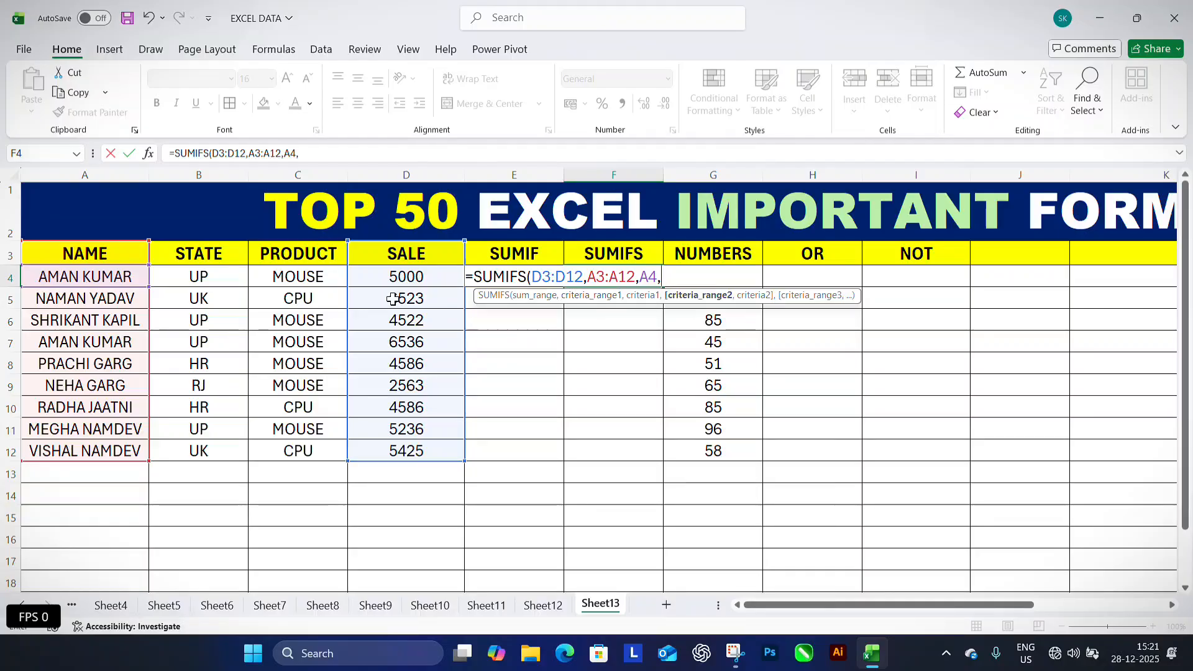
Complete the F4 SUMIFS formula with conditions matching states B3:B12 to B4 and products C3:C12 to C4
drag(212, 264, 233, 452)
text(,)
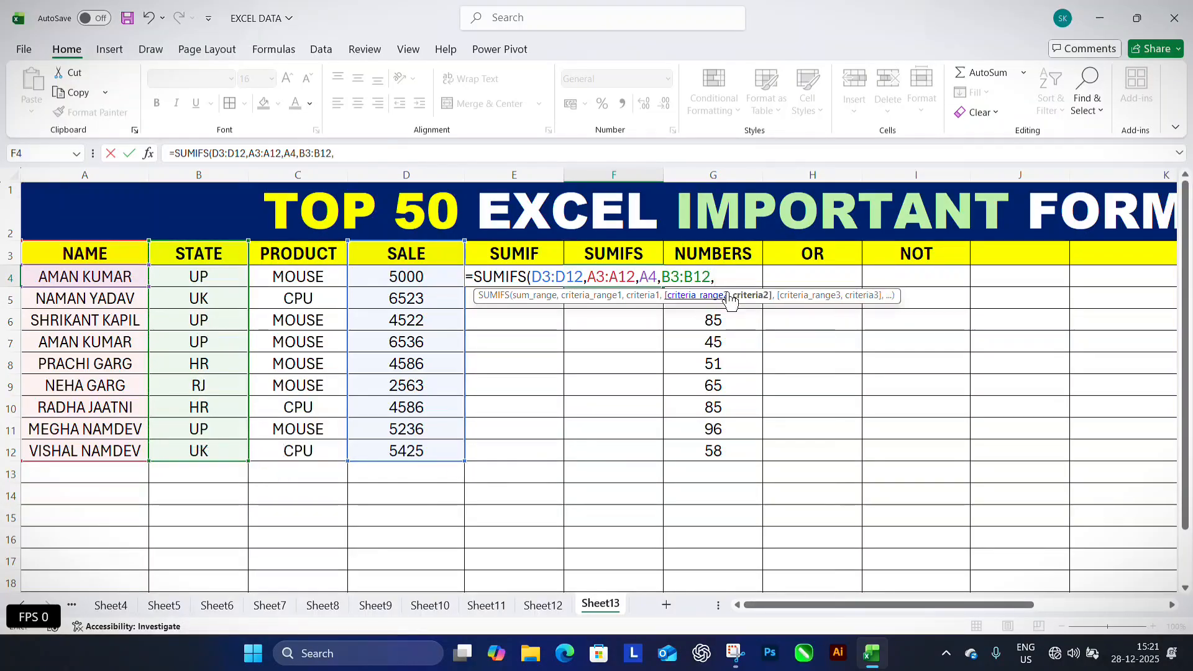
click(211, 278)
text(,)
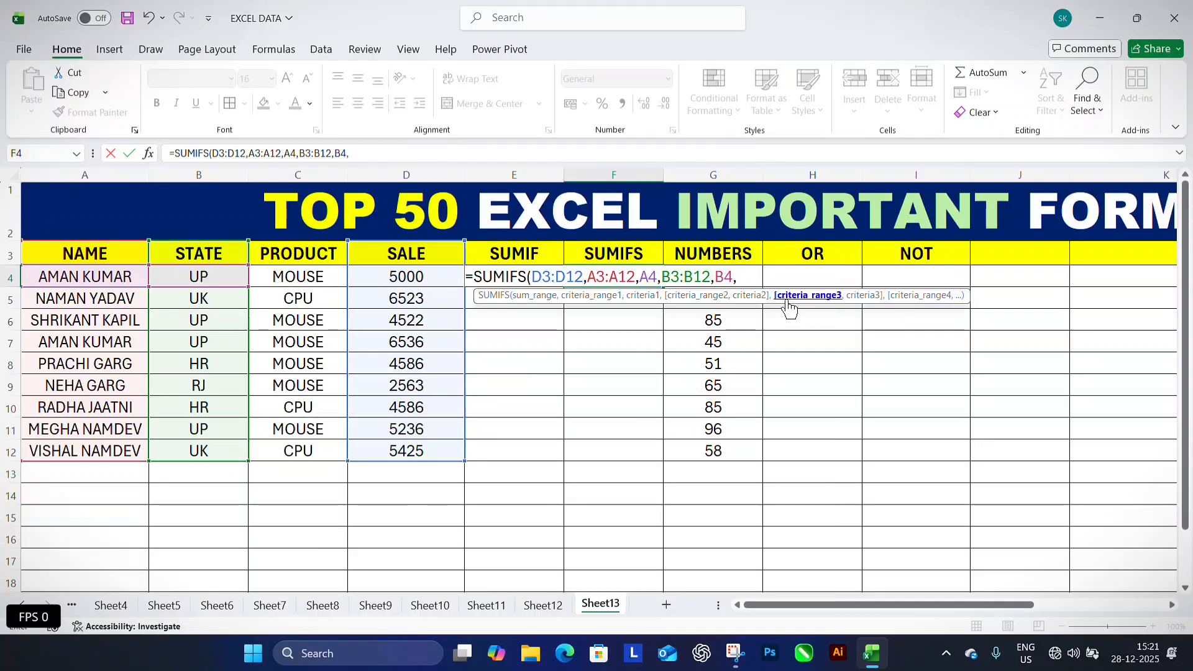
drag(318, 252, 325, 439)
text(,)
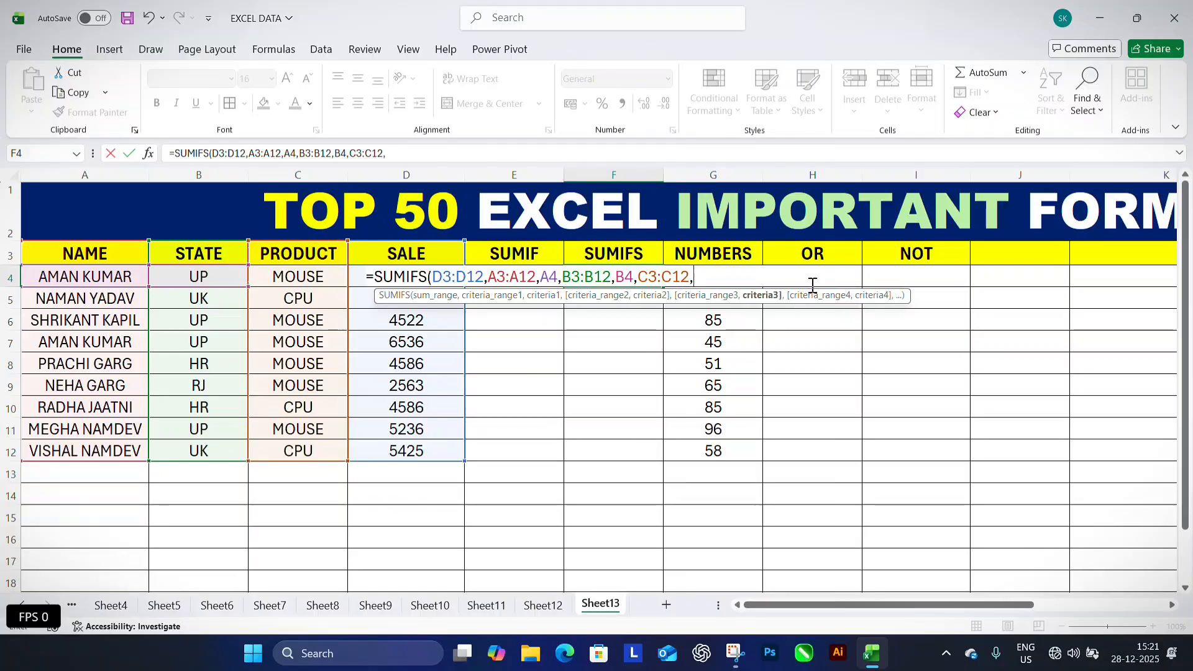
click(335, 274)
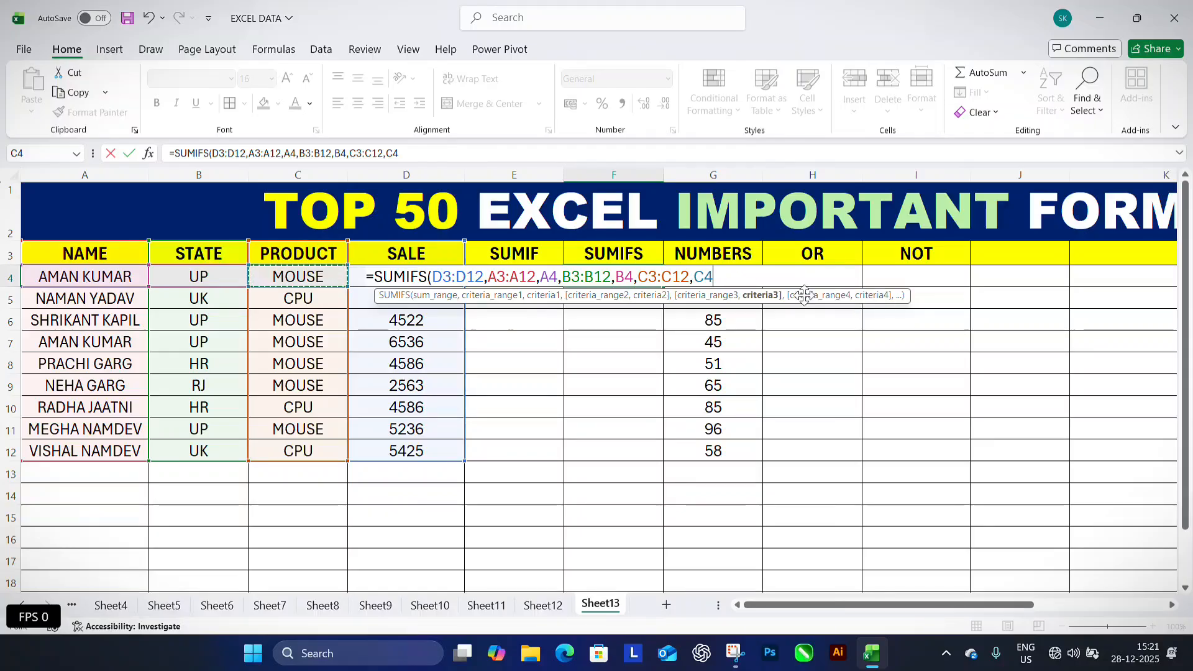
text())
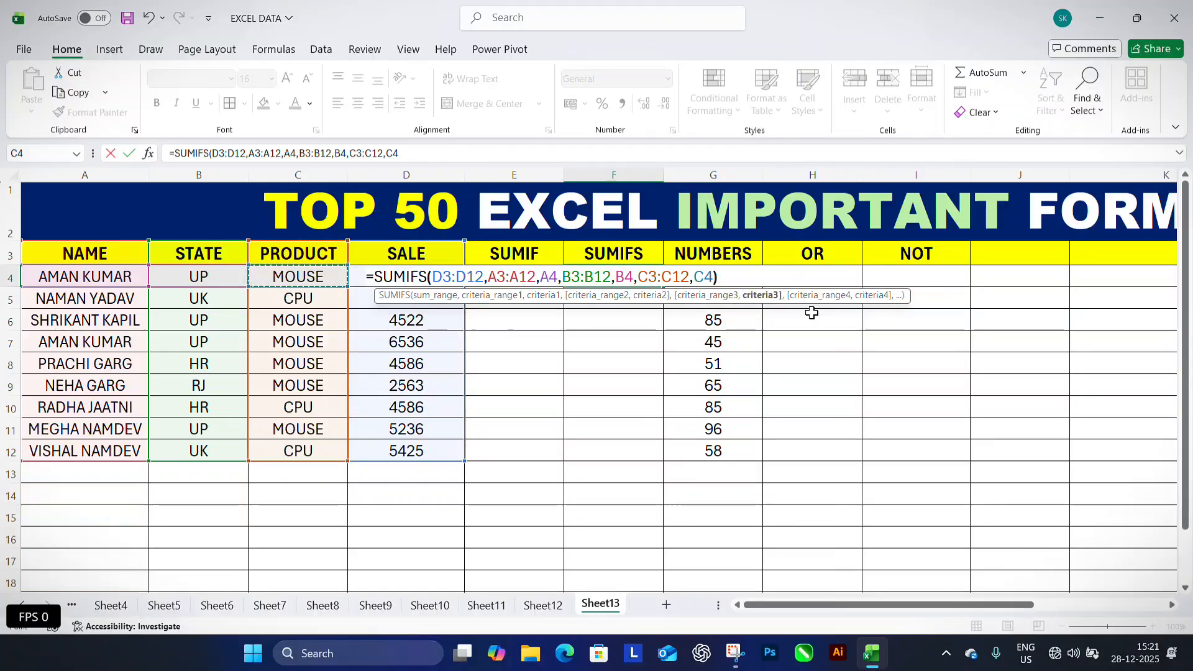
key(Return)
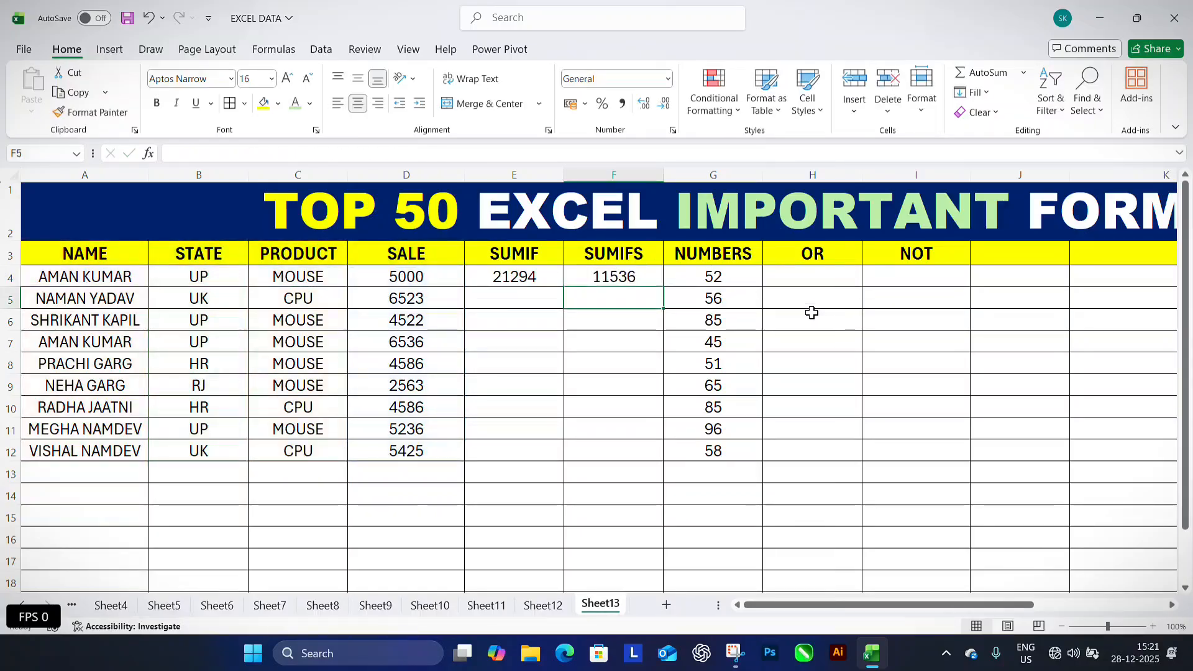
click(637, 278)
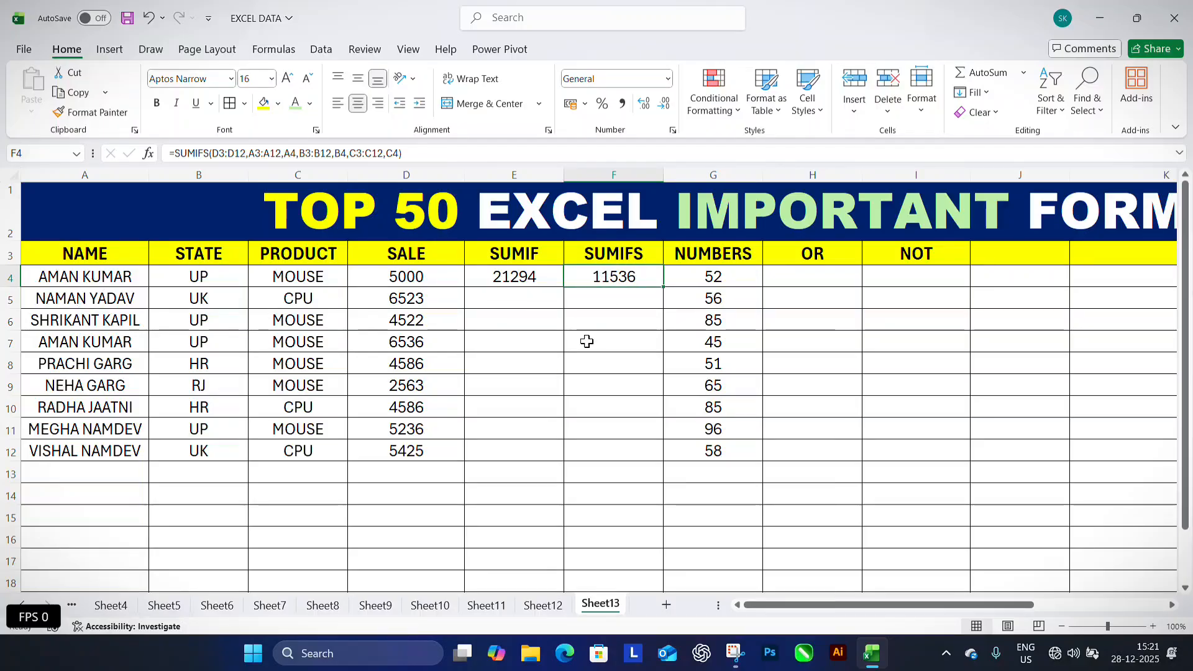
Test the G4 number in H4 with an OR formula checking whether it is above 60 or equal to 50
click(835, 275)
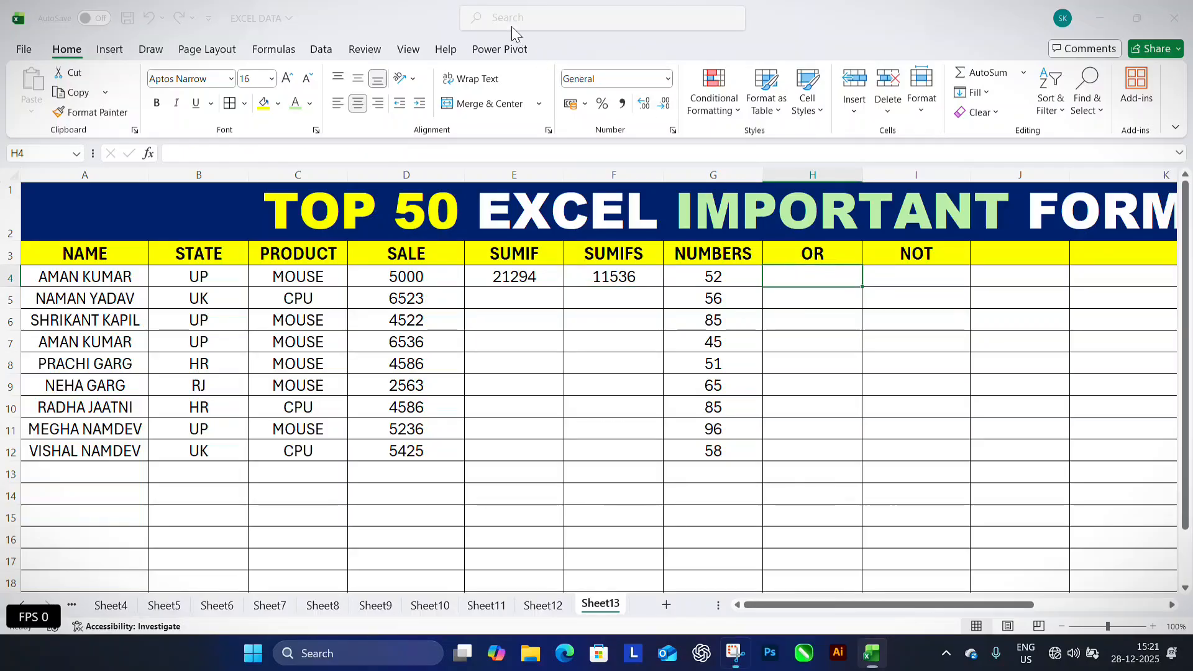
click(910, 272)
click(810, 273)
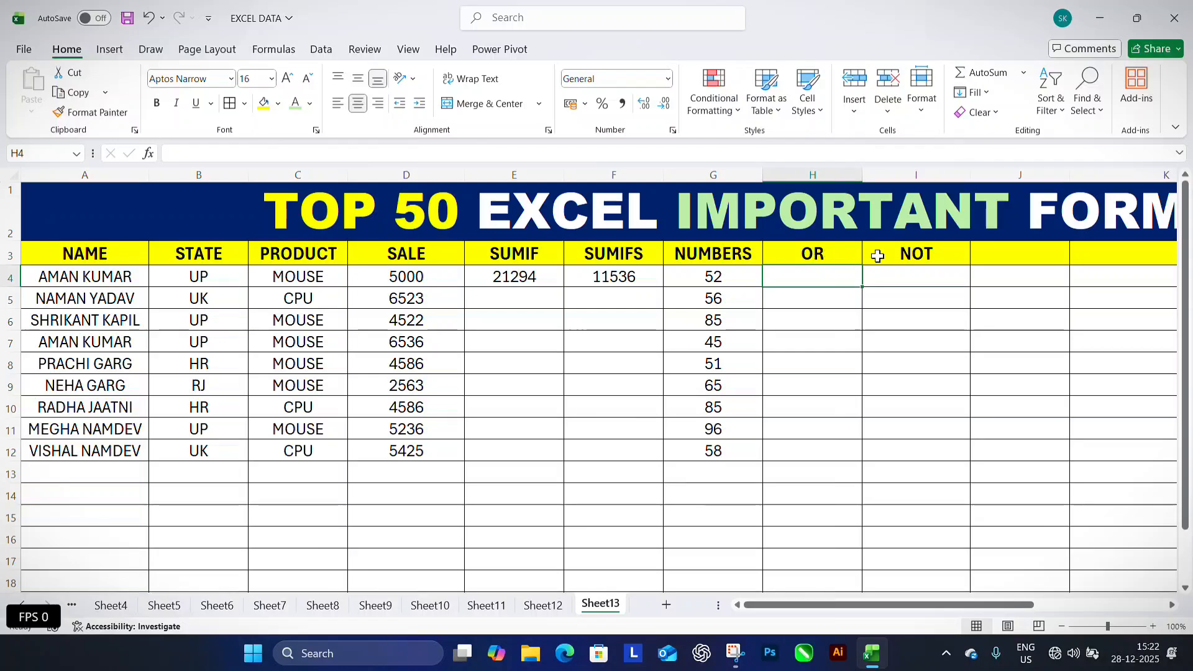
drag(720, 277, 714, 453)
click(847, 322)
click(819, 280)
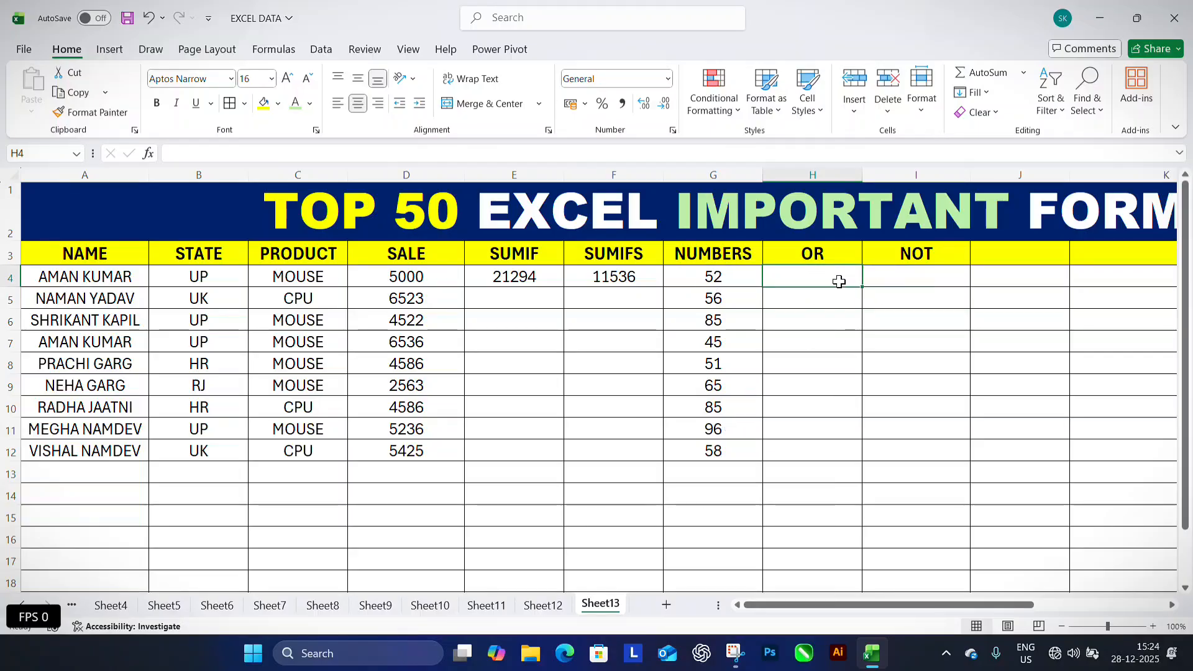
text(=)
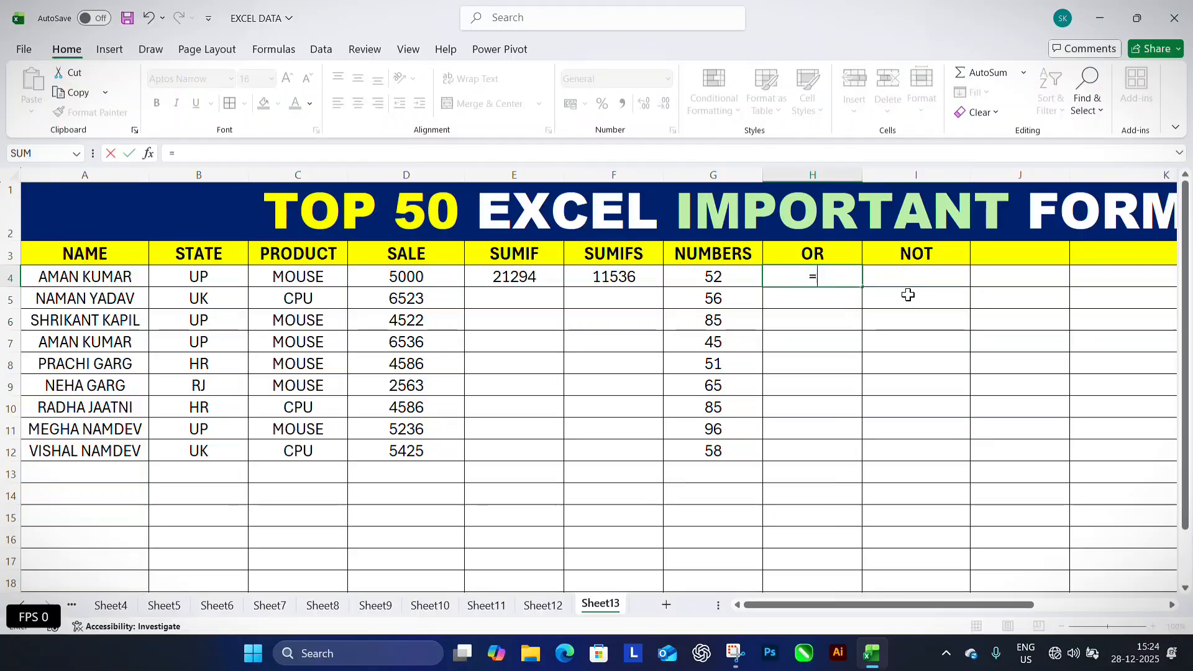
text(OR()
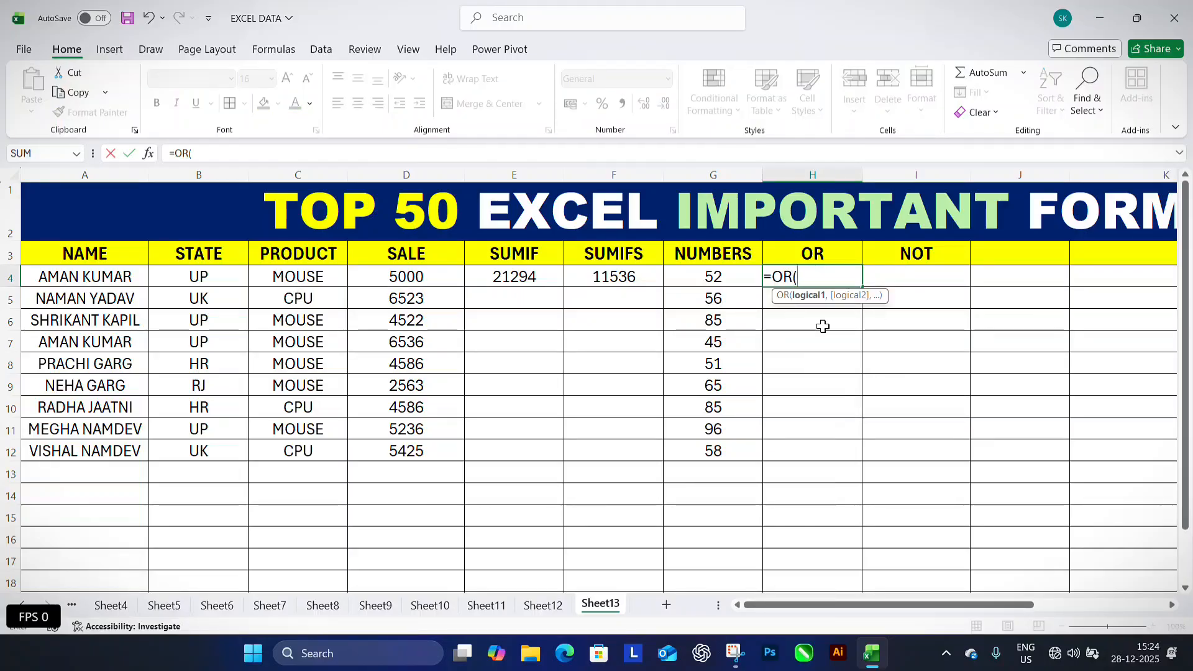
click(733, 283)
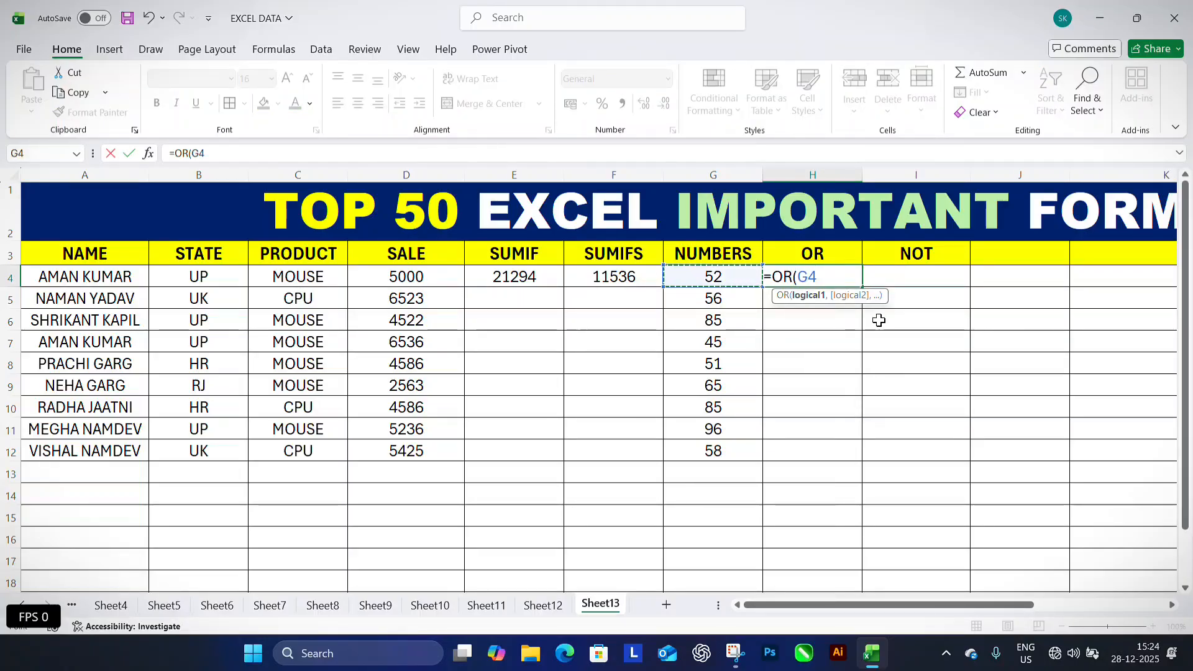
text(>)
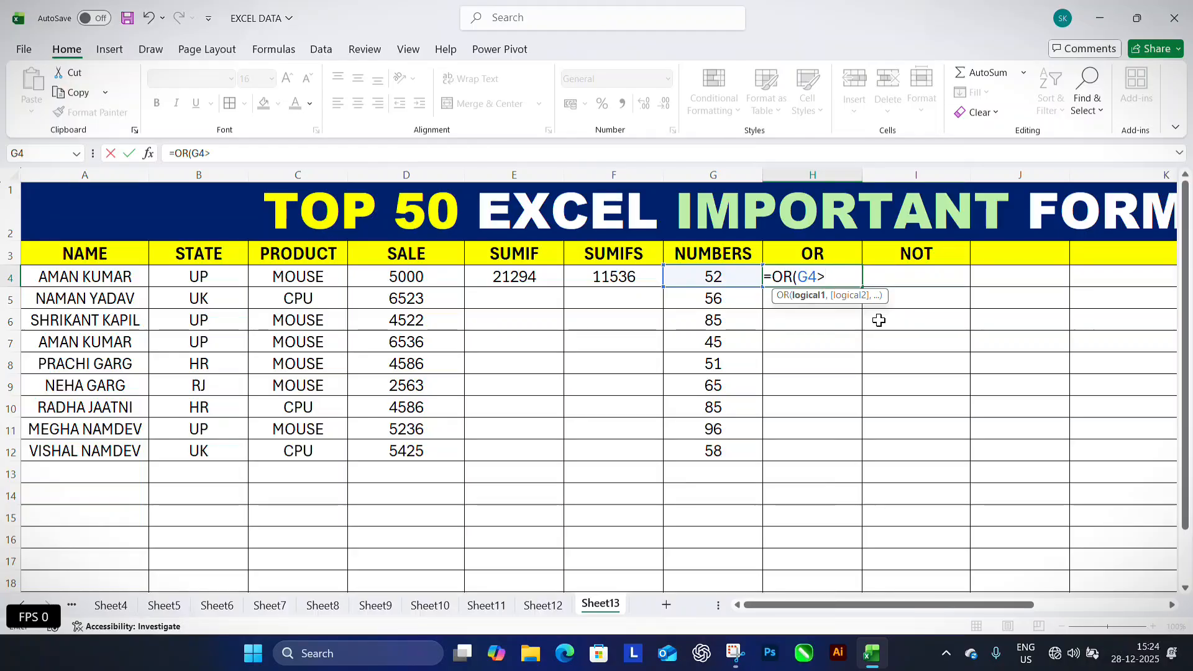
text(60,)
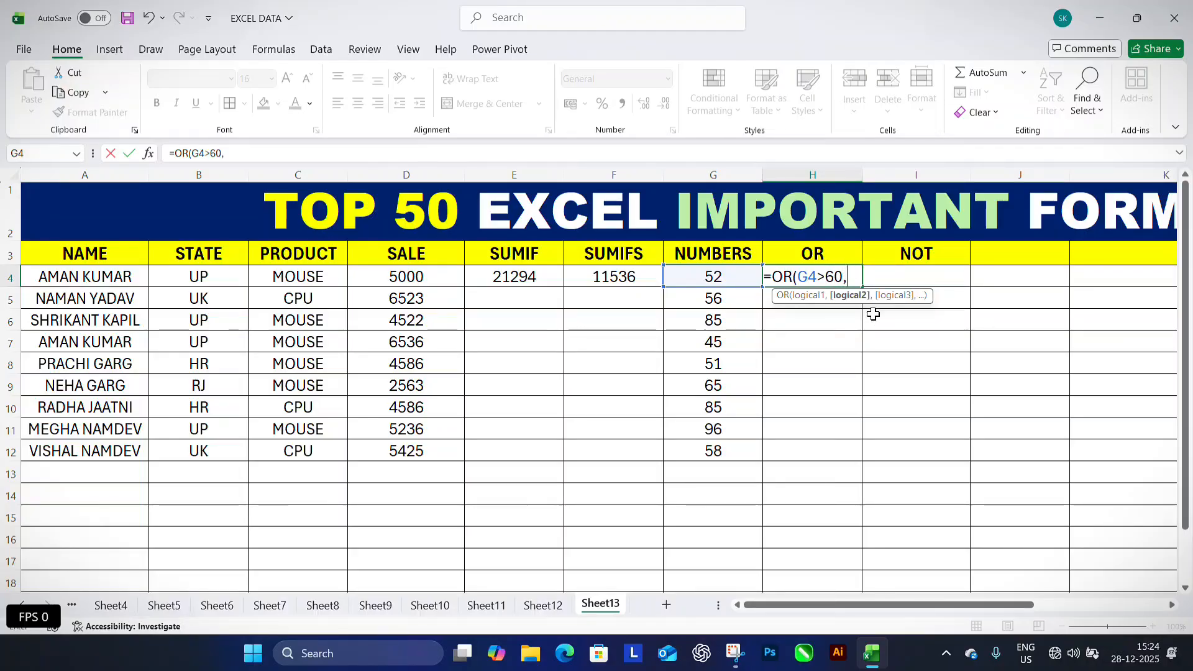
click(700, 277)
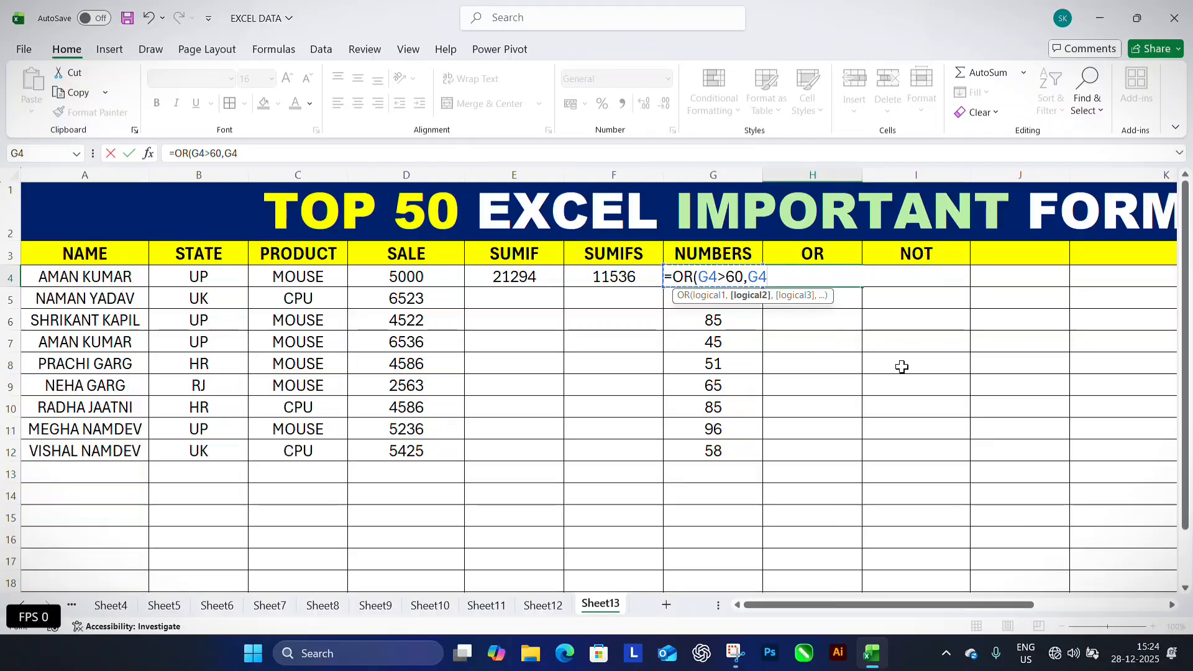
text(=50)
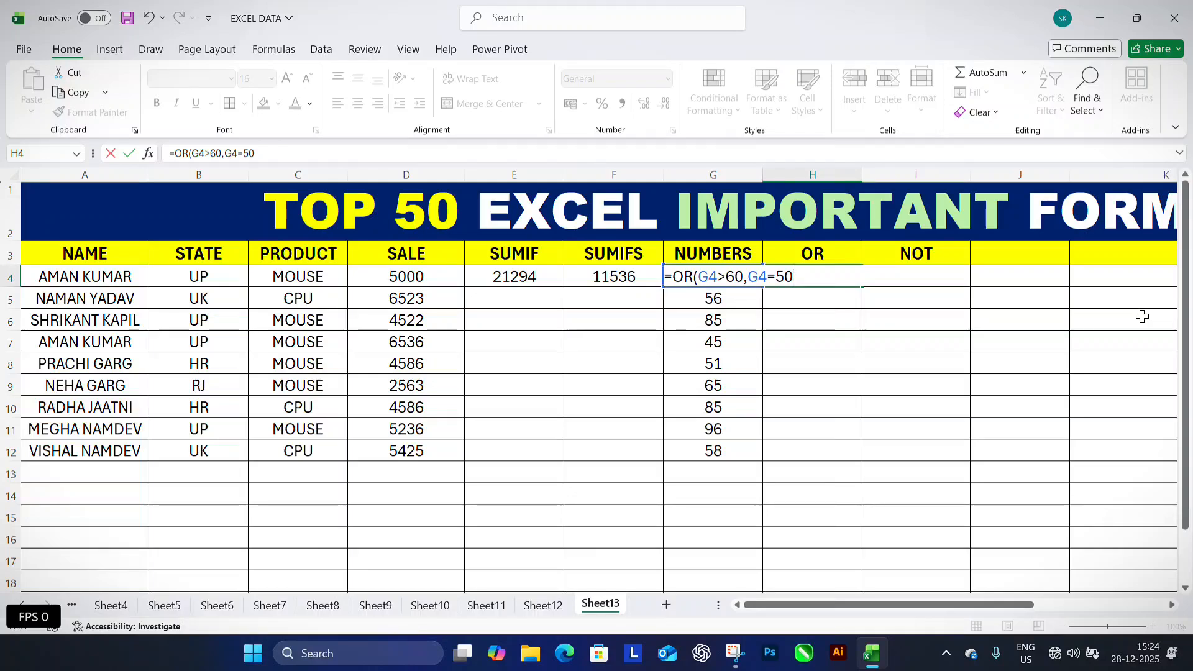
key(Return)
Fill the OR formula from H4 down to H12 and check the results against the numbers in column G
click(771, 274)
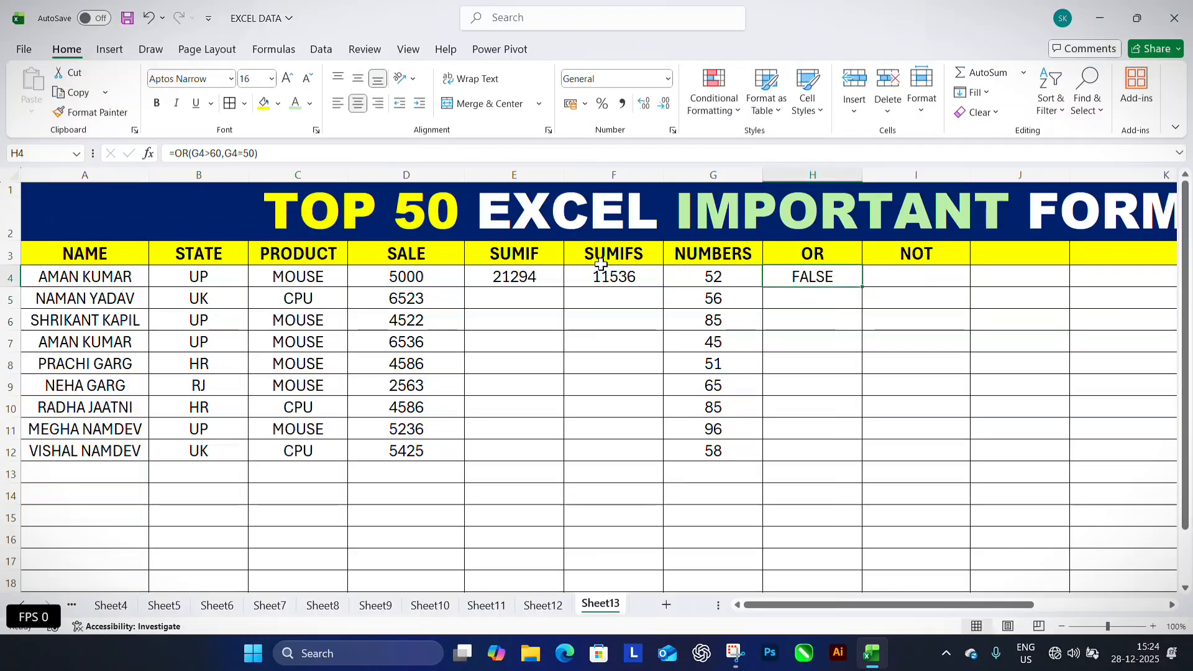
drag(866, 287, 817, 466)
click(826, 344)
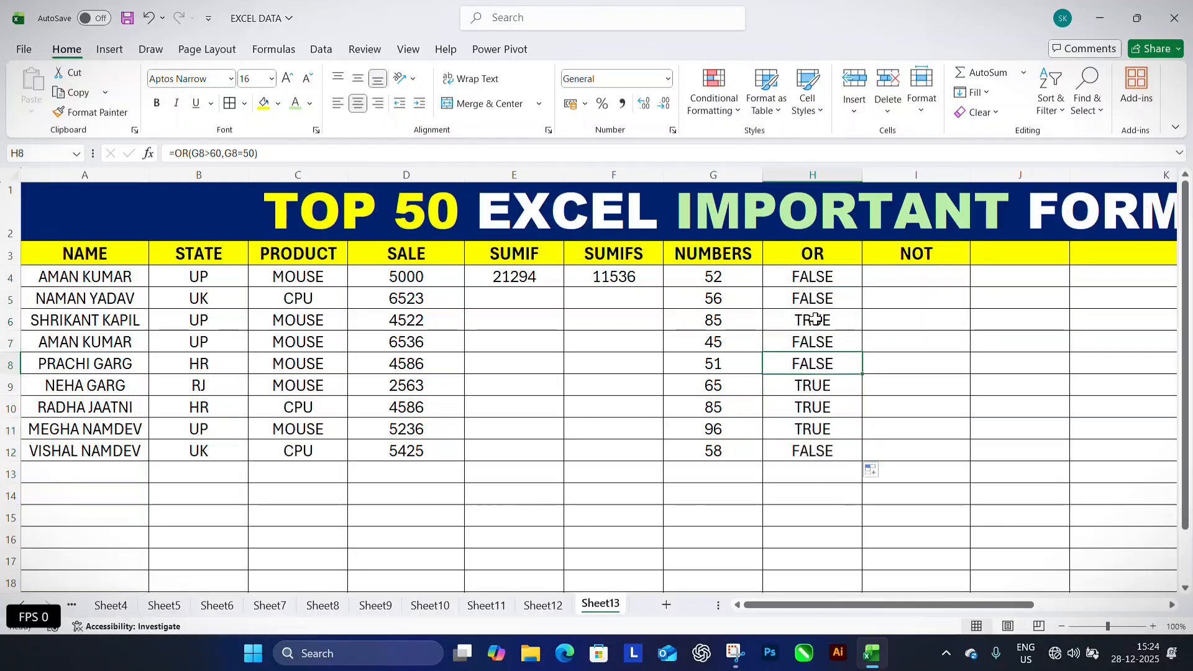
click(777, 320)
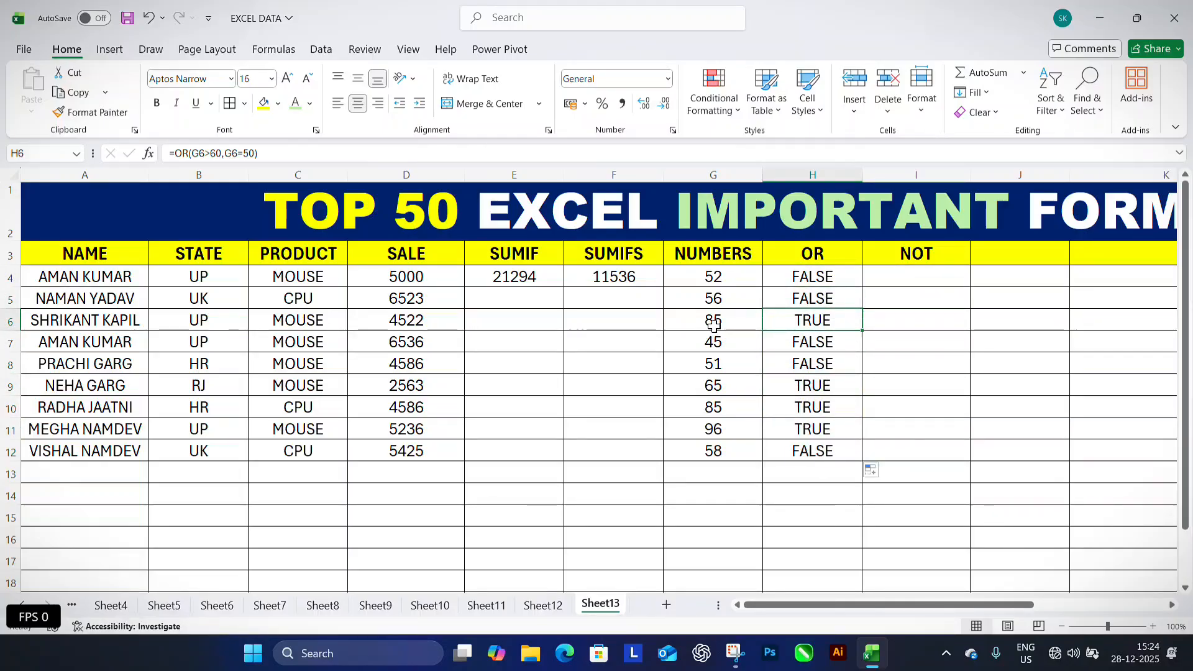
click(802, 388)
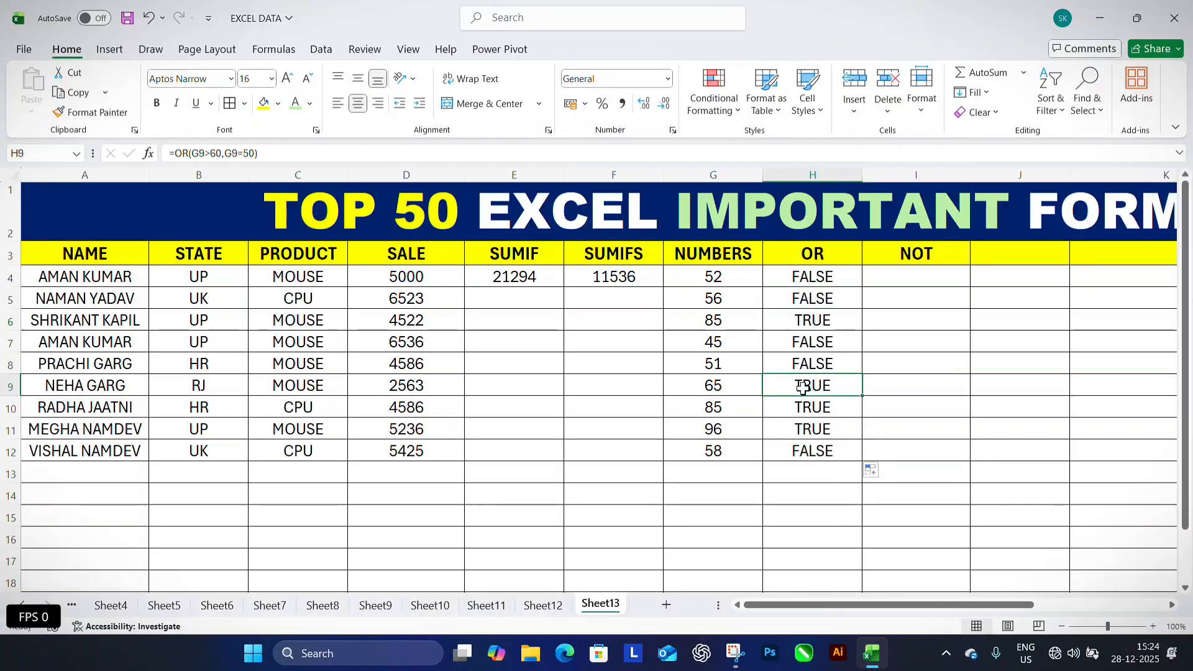
click(774, 405)
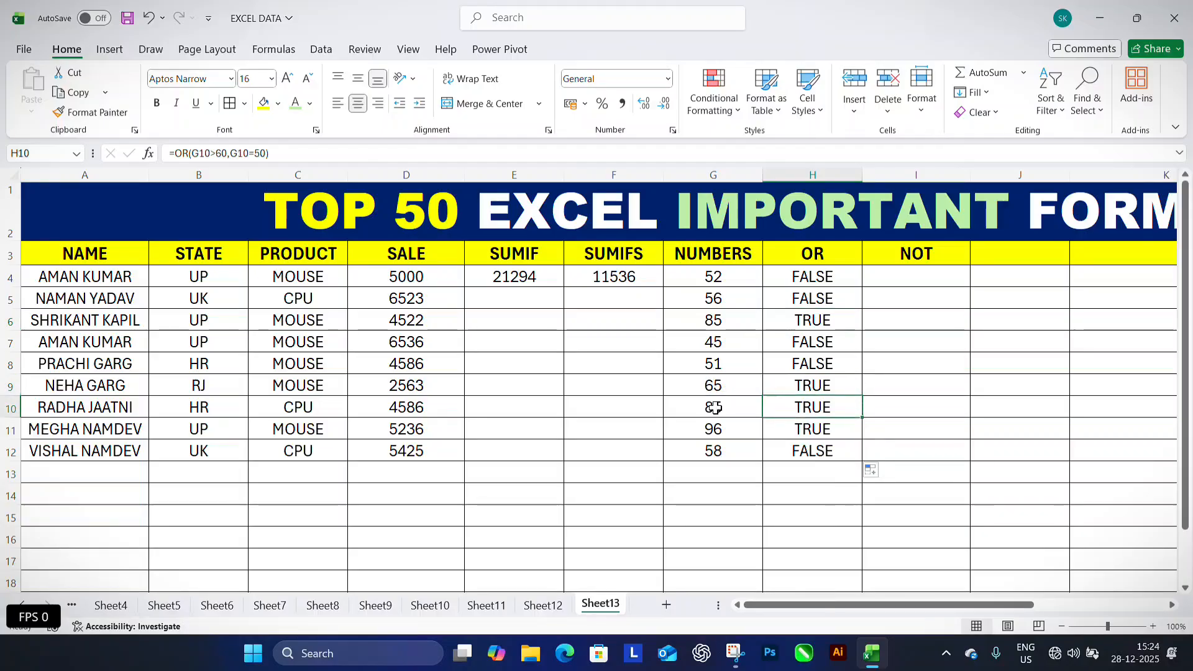
click(800, 437)
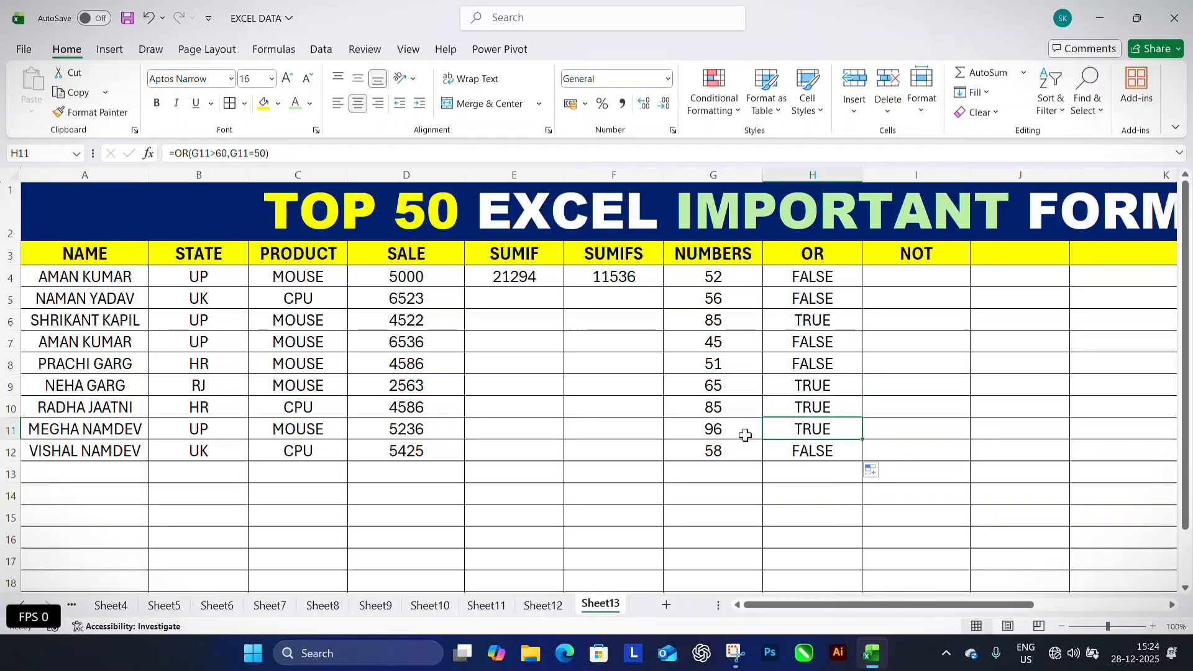
click(807, 363)
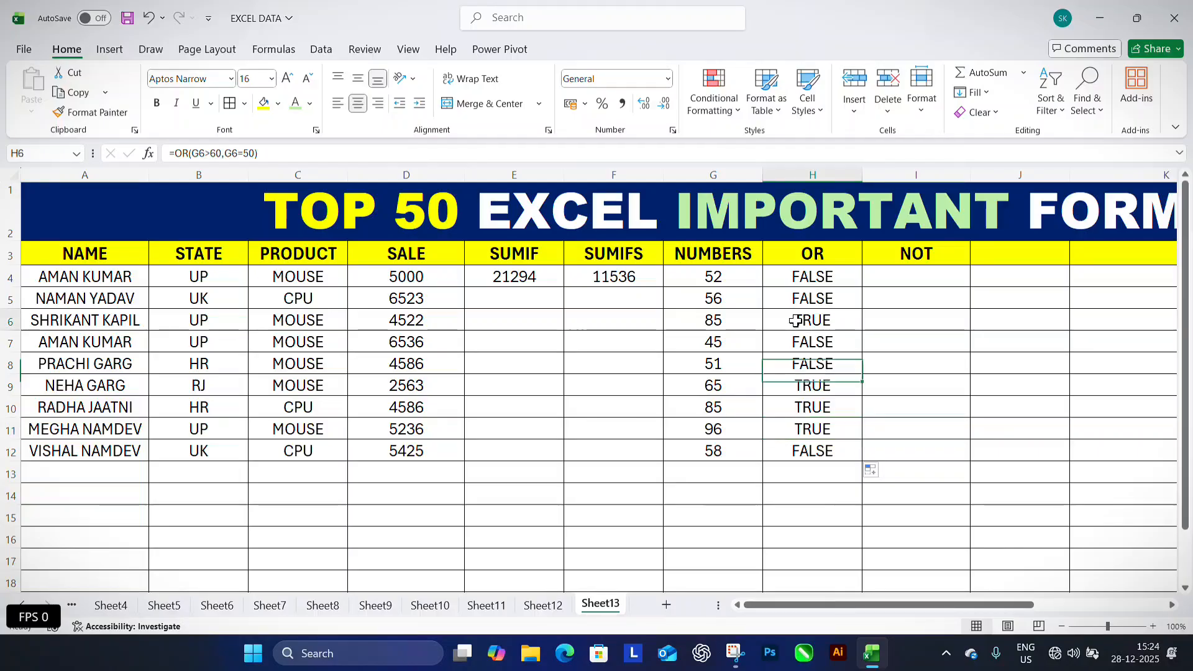
click(790, 319)
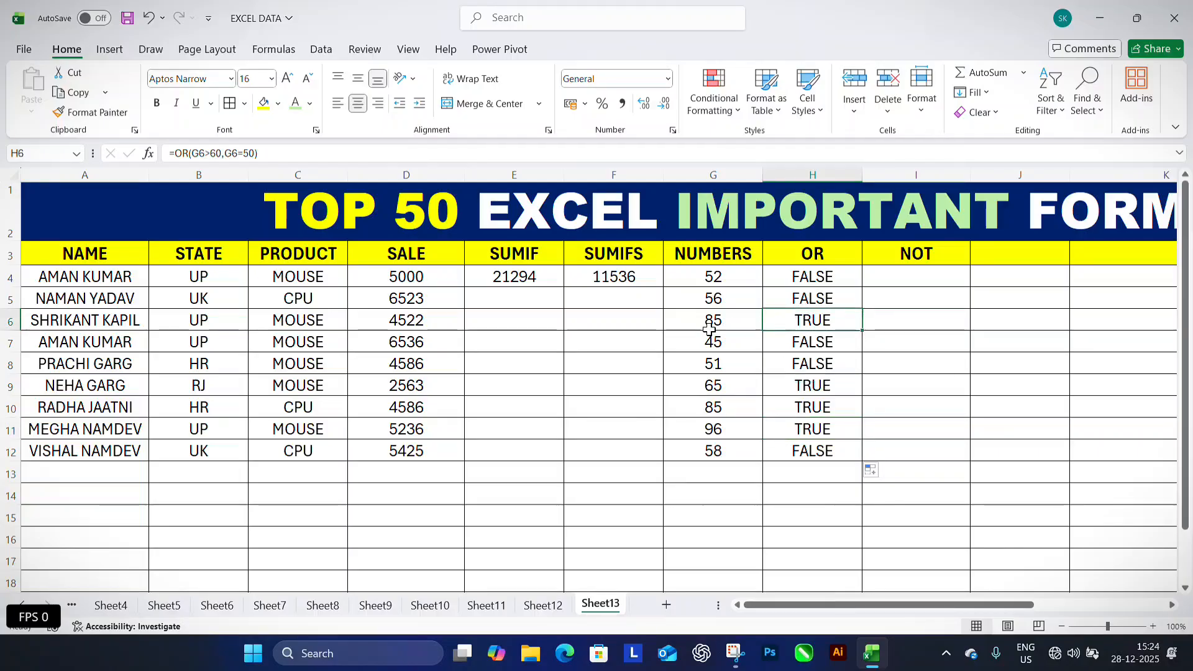
Enter a NOT formula in I4 that tests whether the number in G4 is greater than 60
double_click(907, 278)
text(=)
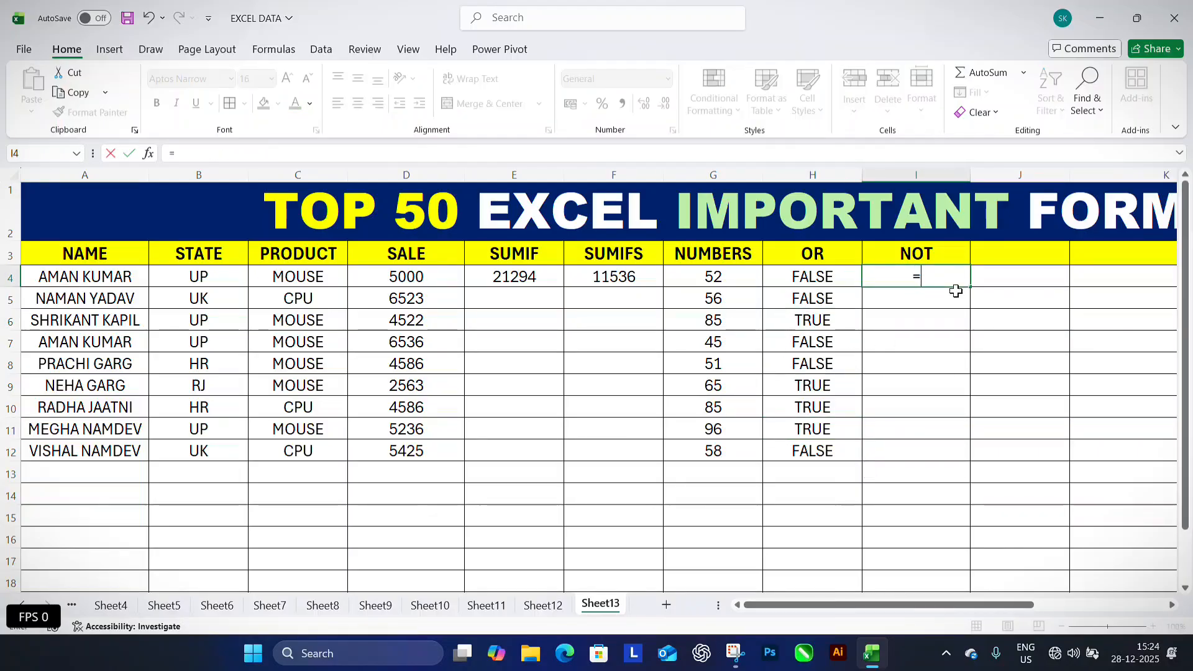
text(NOT()
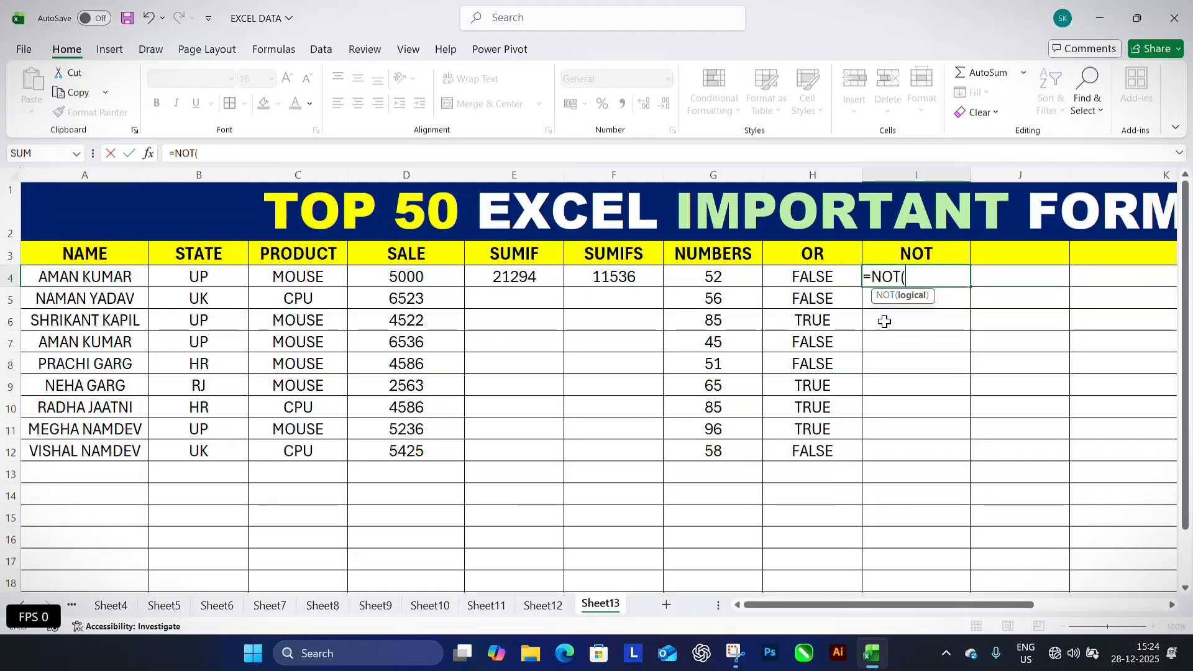
click(713, 284)
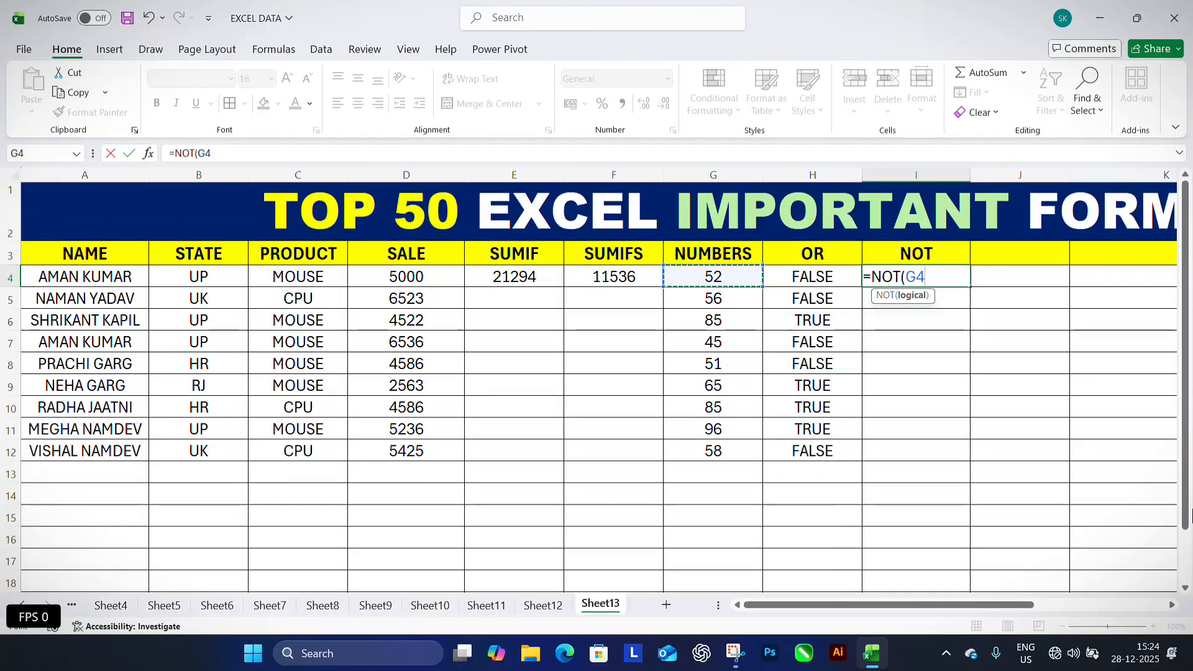
text(>)
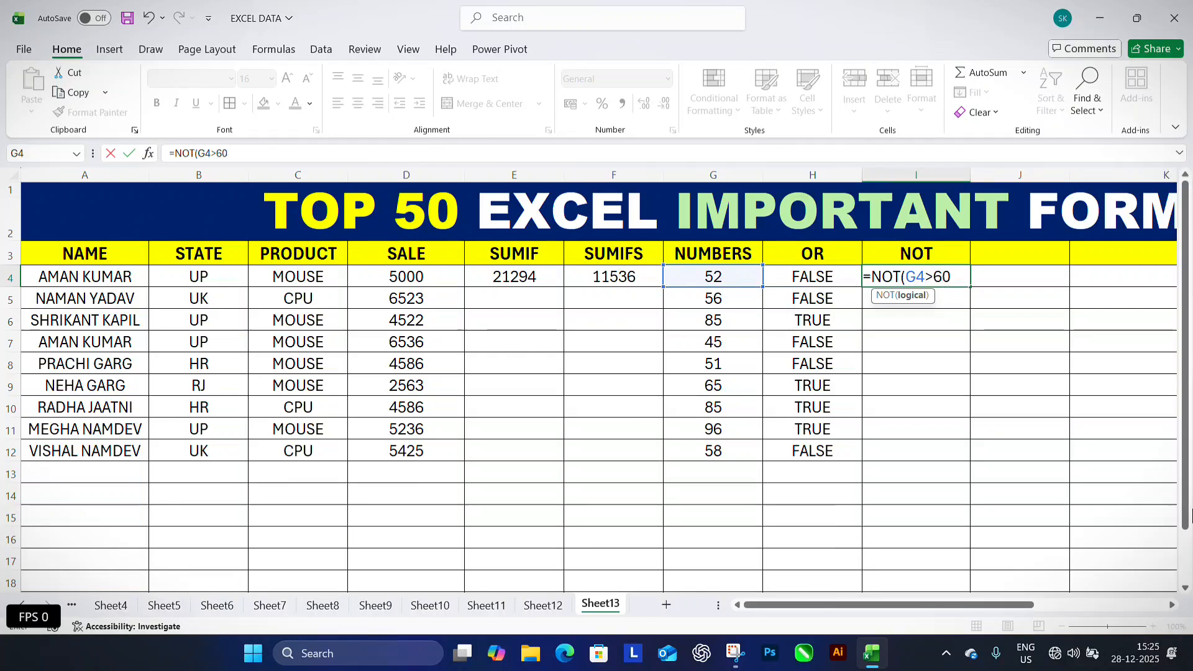
text(60)
key(Return)
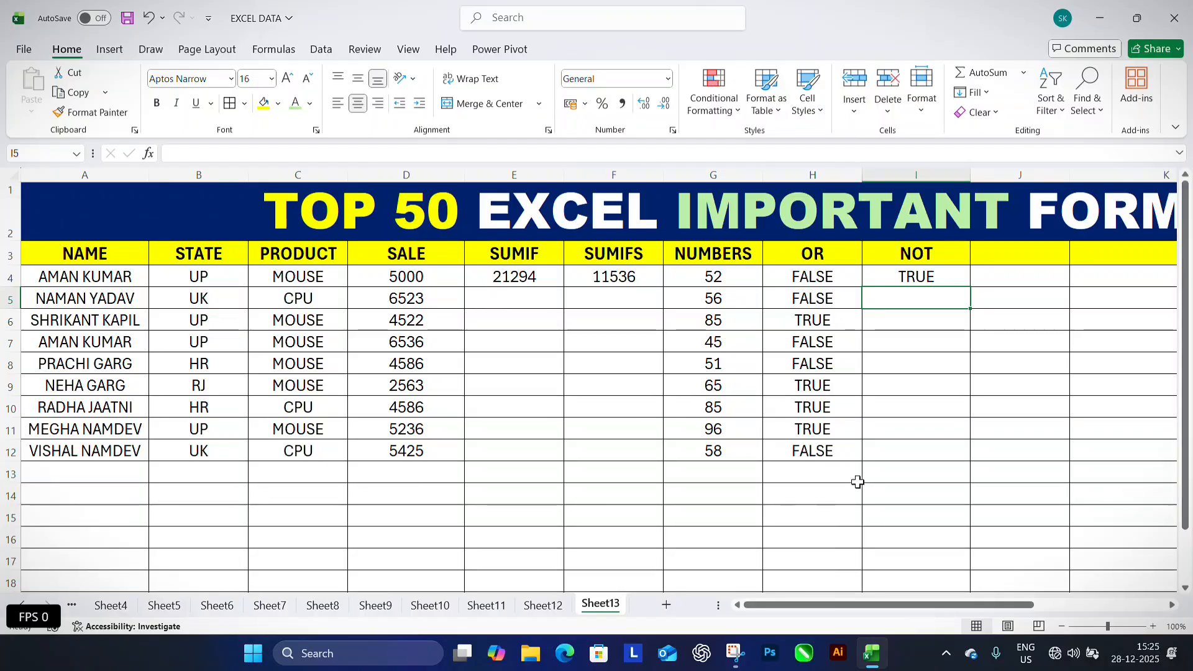
Fill the NOT formula from I4 down to I12 and check the results against the numbers in column G
click(928, 276)
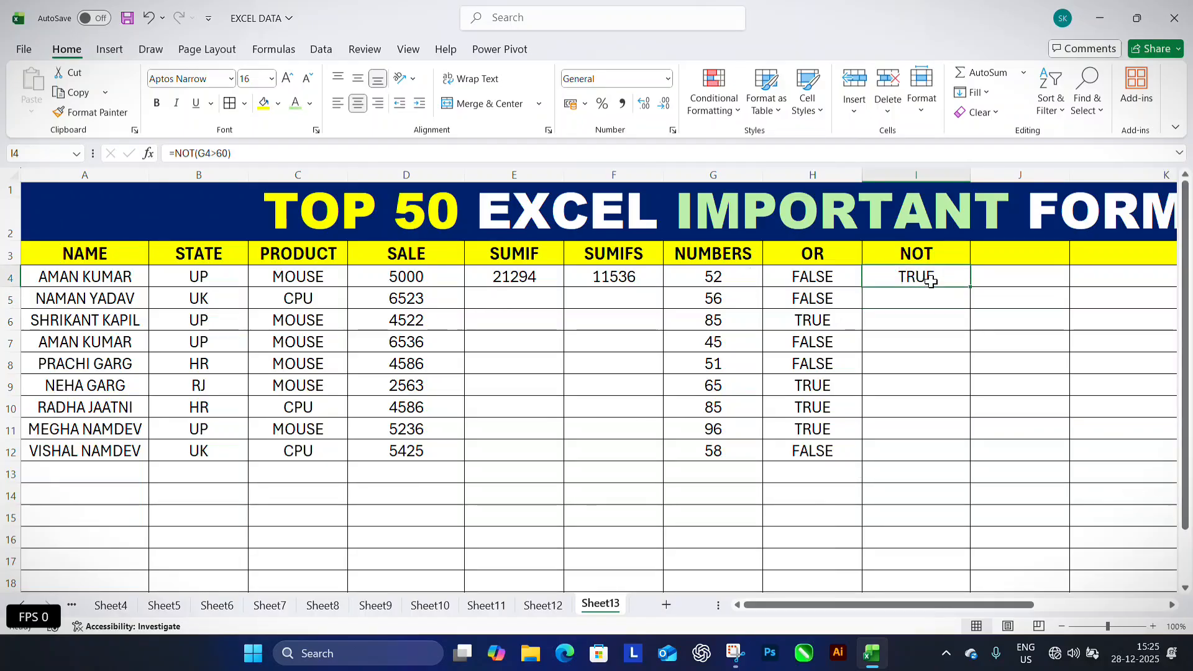
drag(969, 286, 964, 454)
click(942, 354)
click(926, 320)
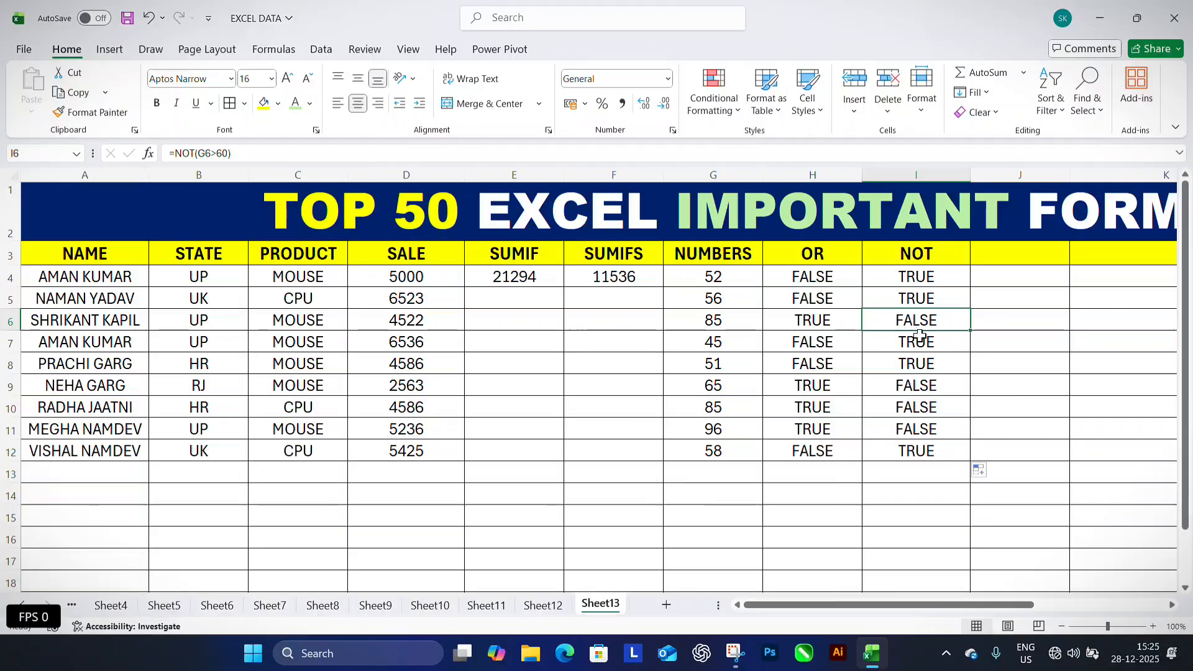
key(Down)
key(Down)
key(Down)
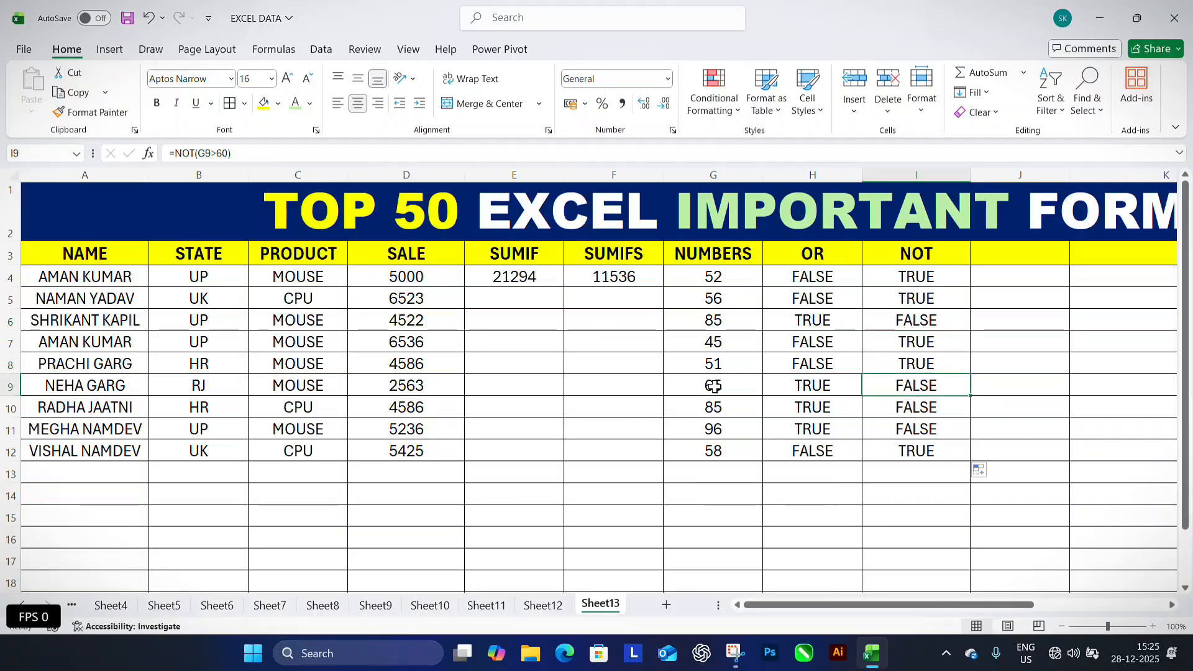
click(912, 406)
click(921, 430)
click(922, 362)
click(918, 319)
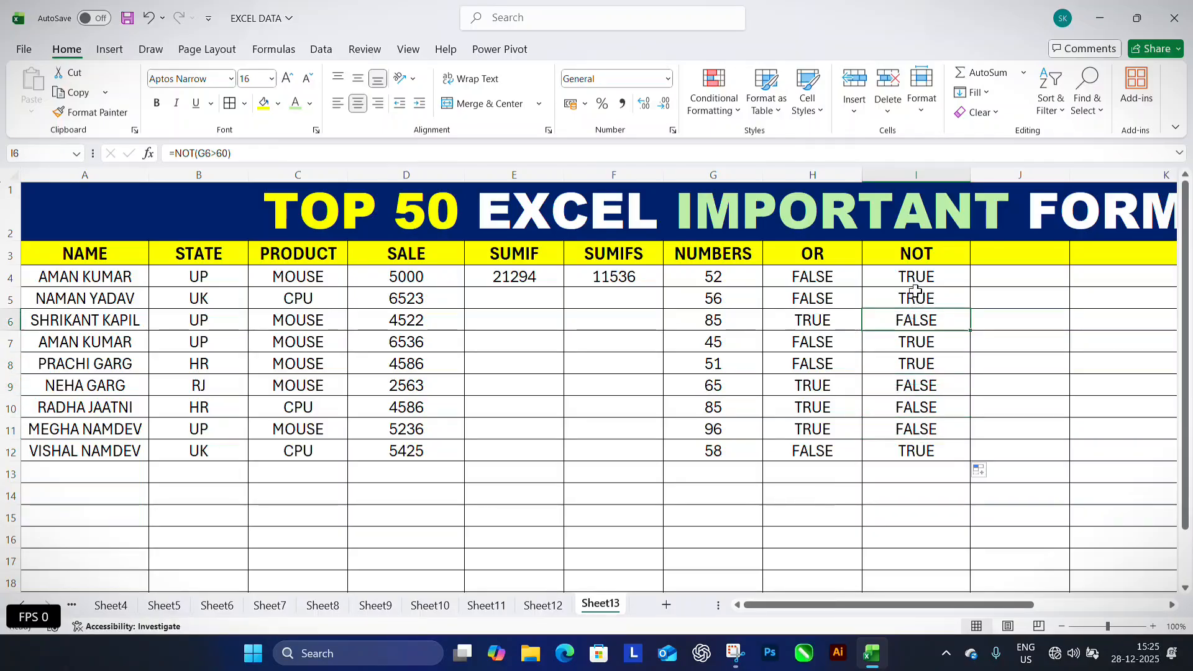
click(924, 278)
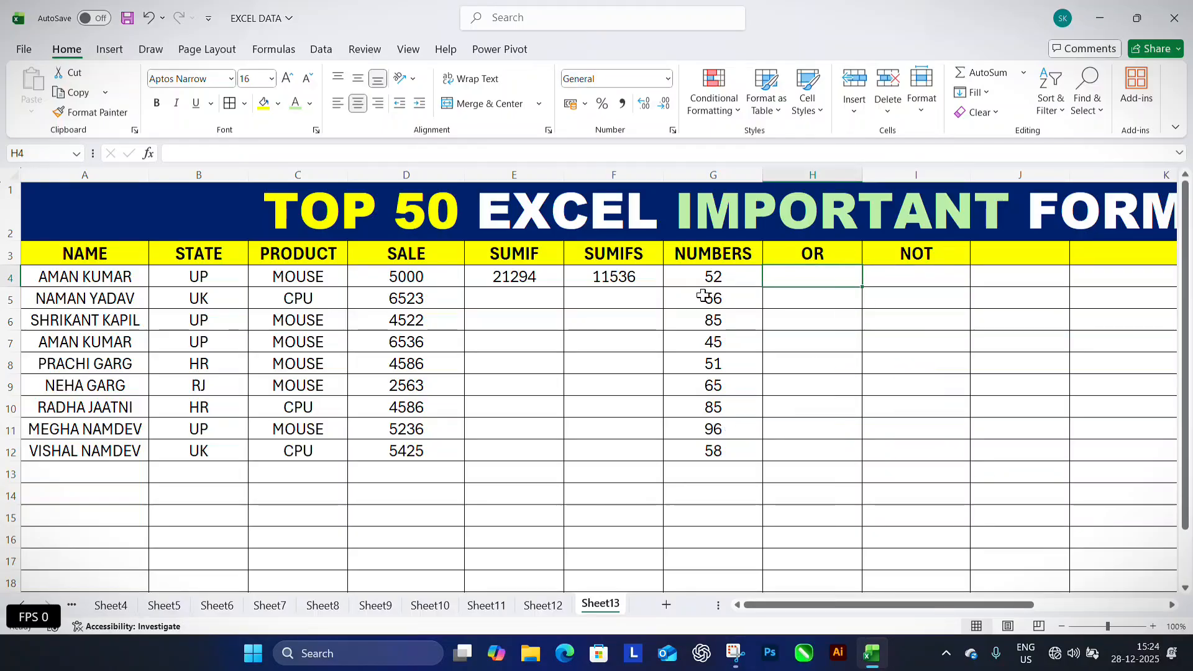
Start an OR formula in H4 with G4>60 as its first condition
text(=OR)
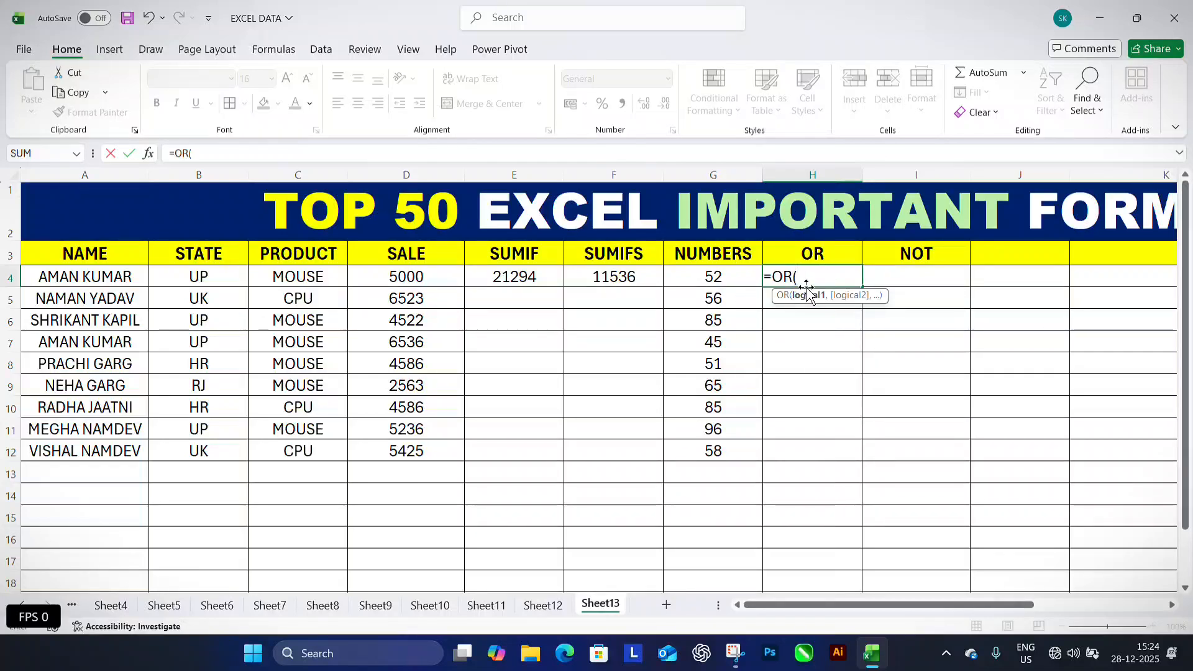
text(()
click(732, 282)
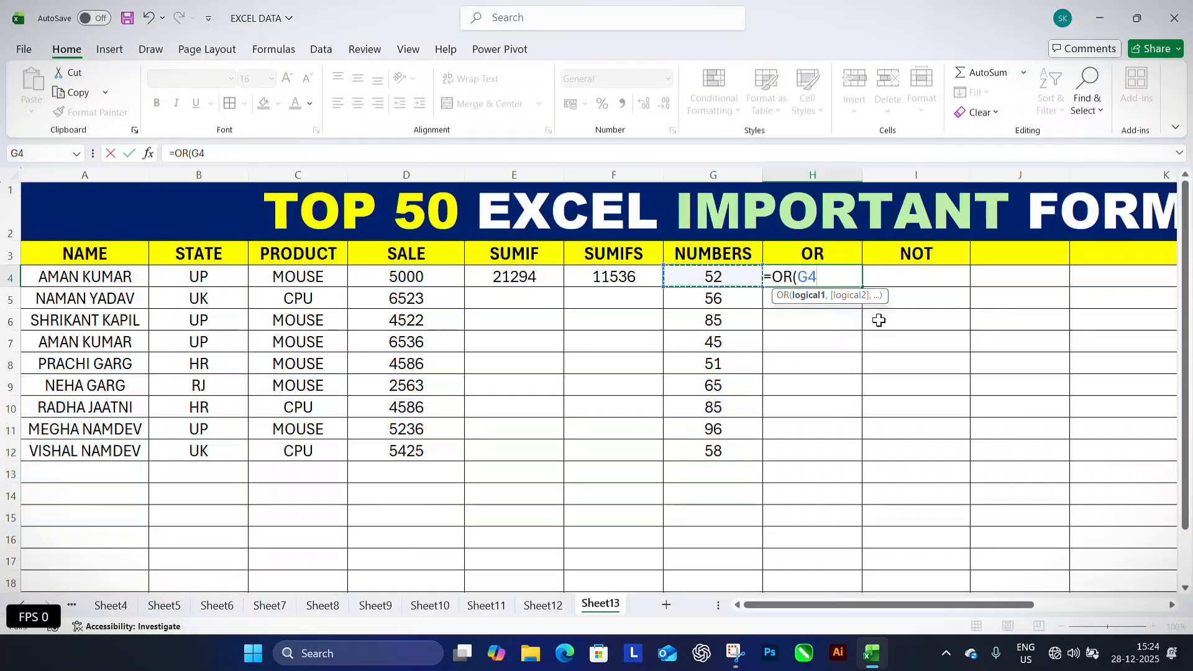
text(>60,)
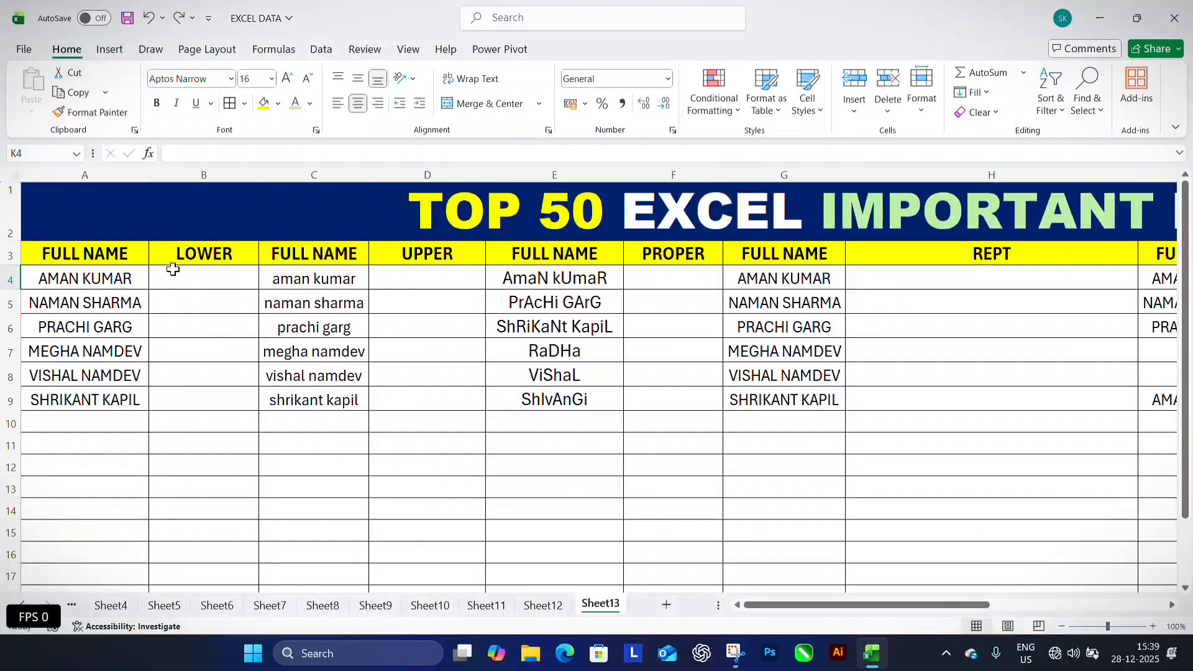
Convert the full names in A4:A9 to lowercase in B4:B9 with a LOWER formula filled down from B4
click(196, 256)
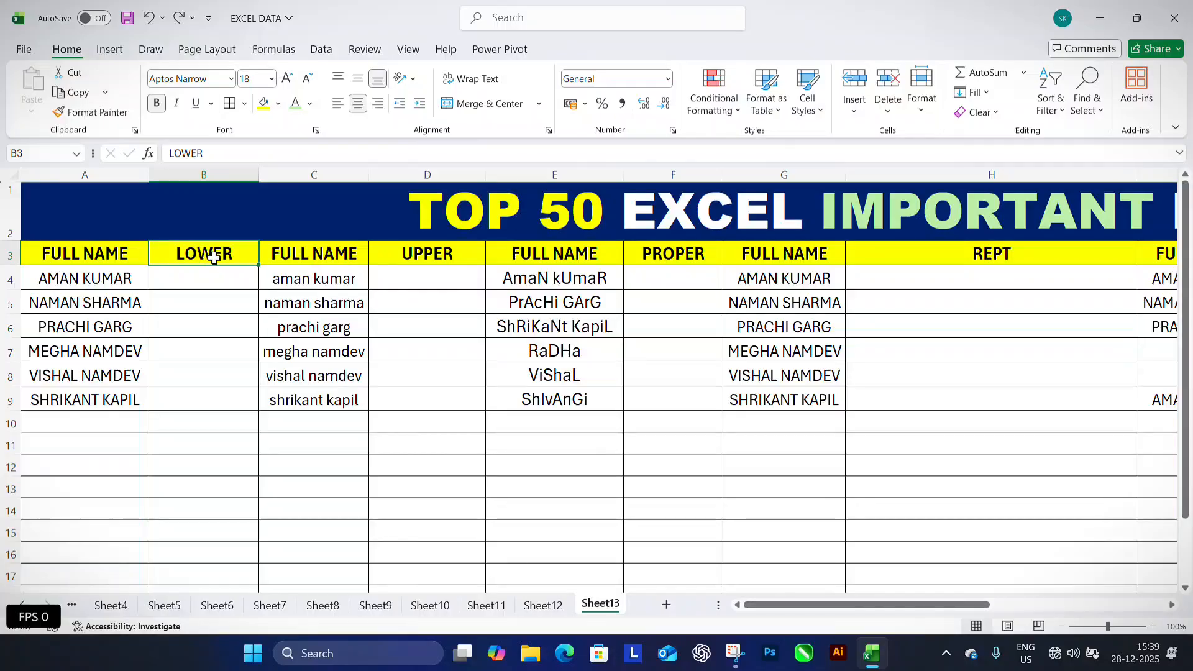
click(202, 277)
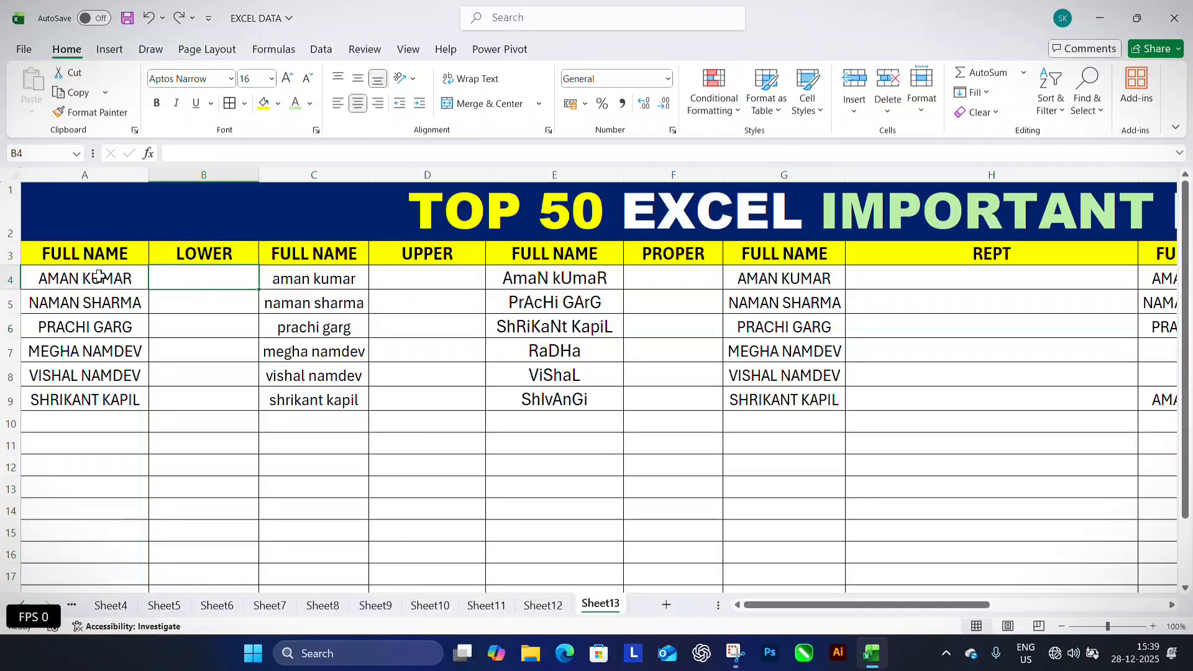
drag(100, 277, 106, 400)
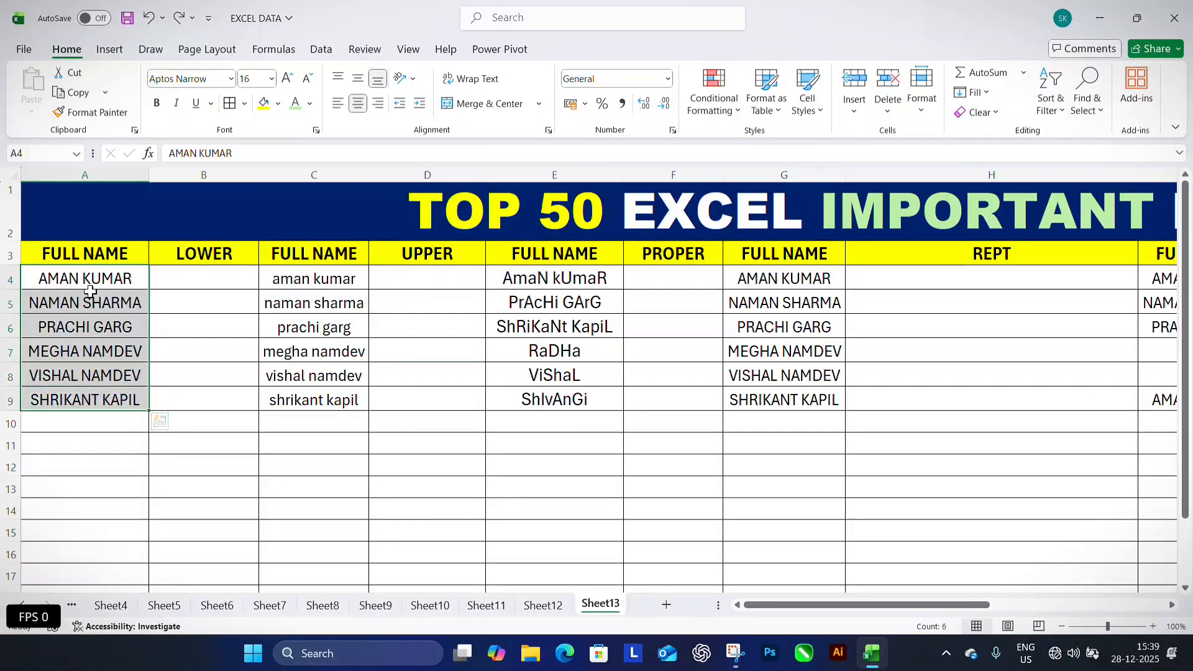
double_click(205, 275)
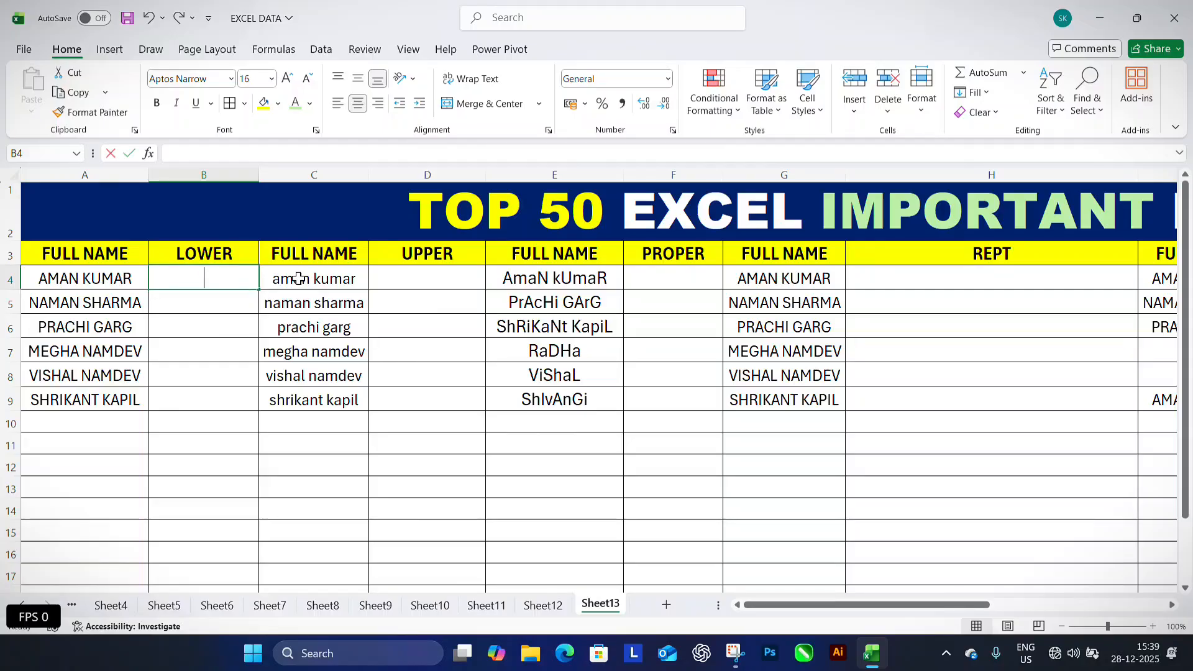
text(=LOWER)
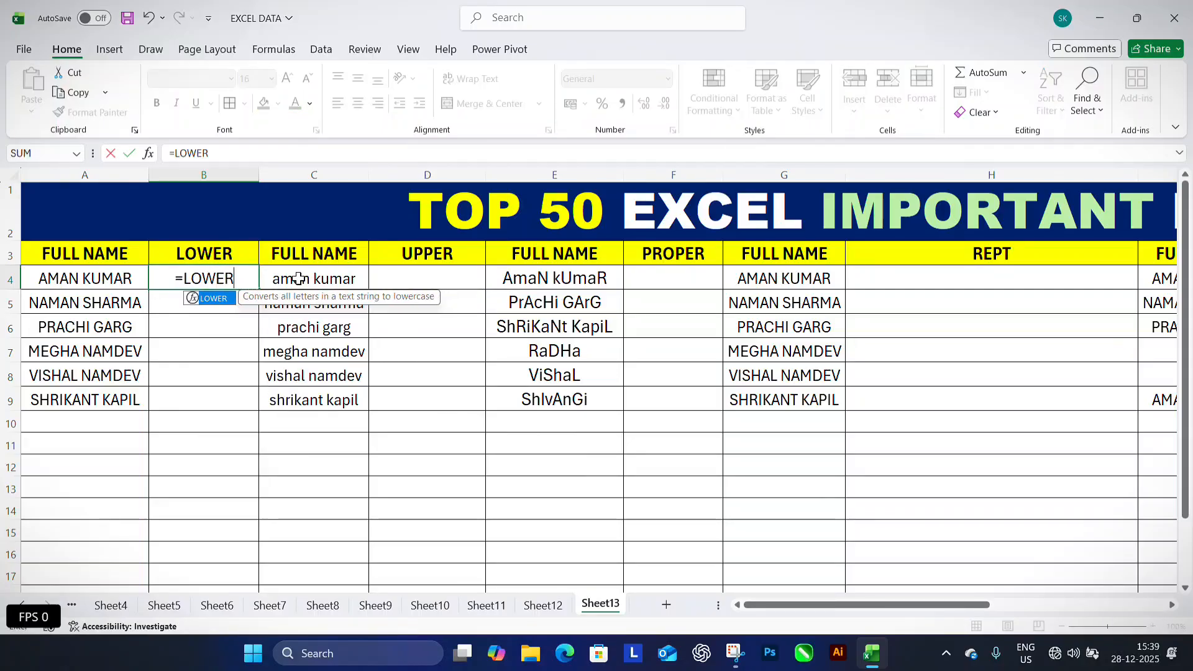
text(()
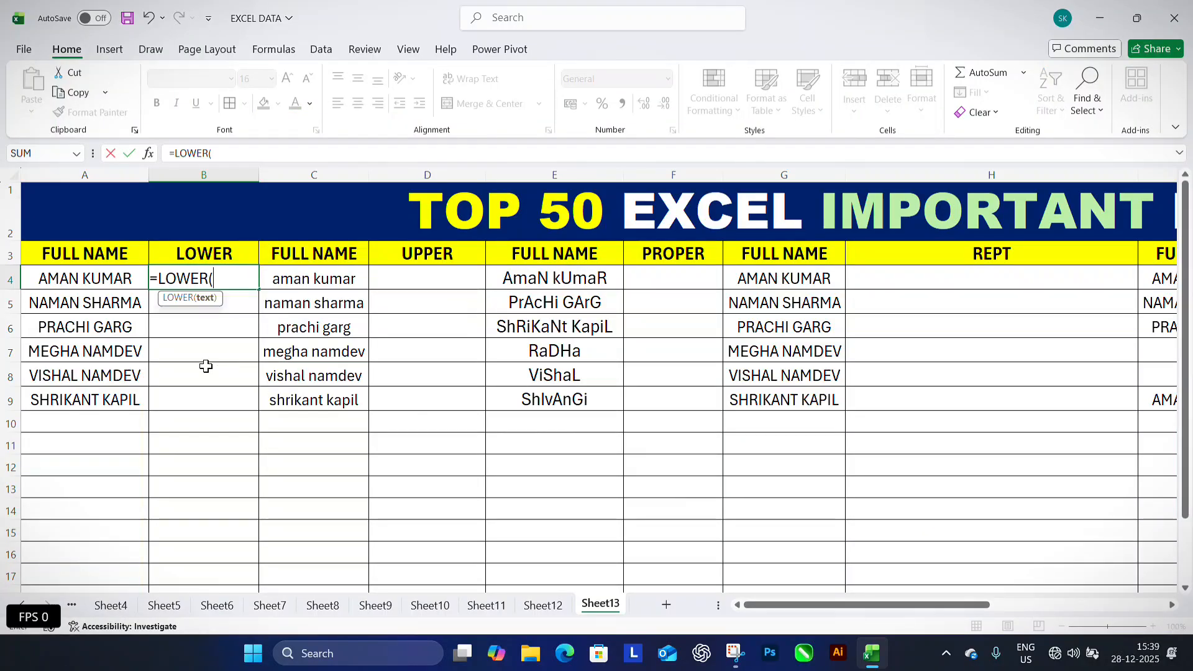
click(98, 281)
key(ctrl+Return)
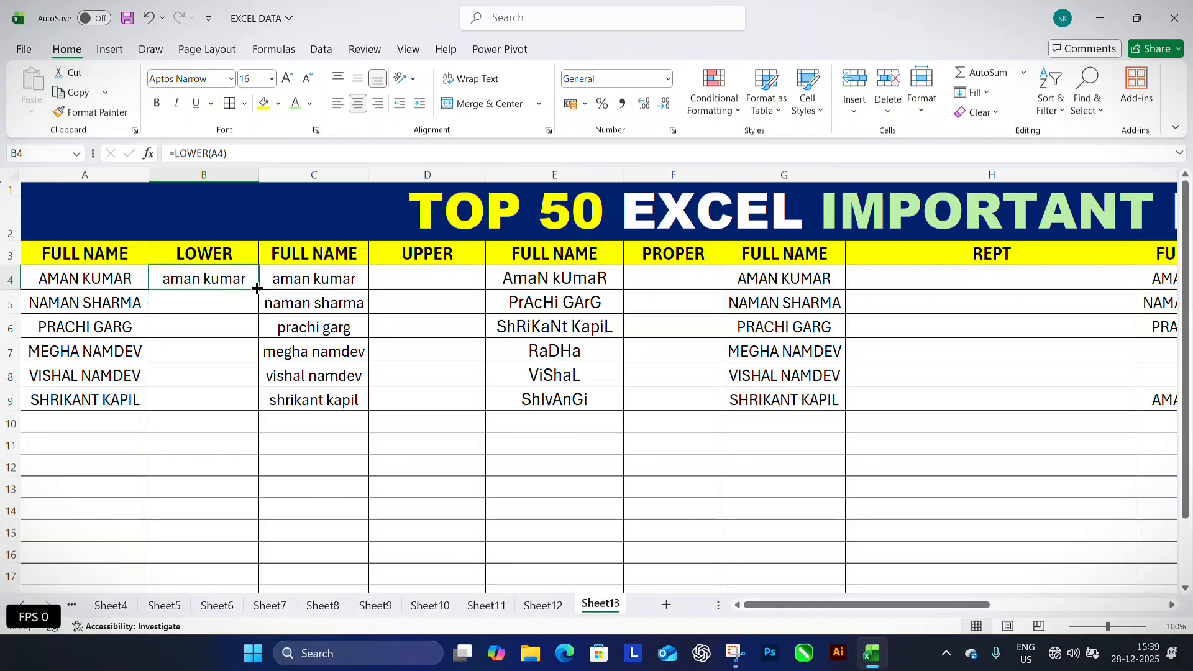
drag(259, 292, 259, 407)
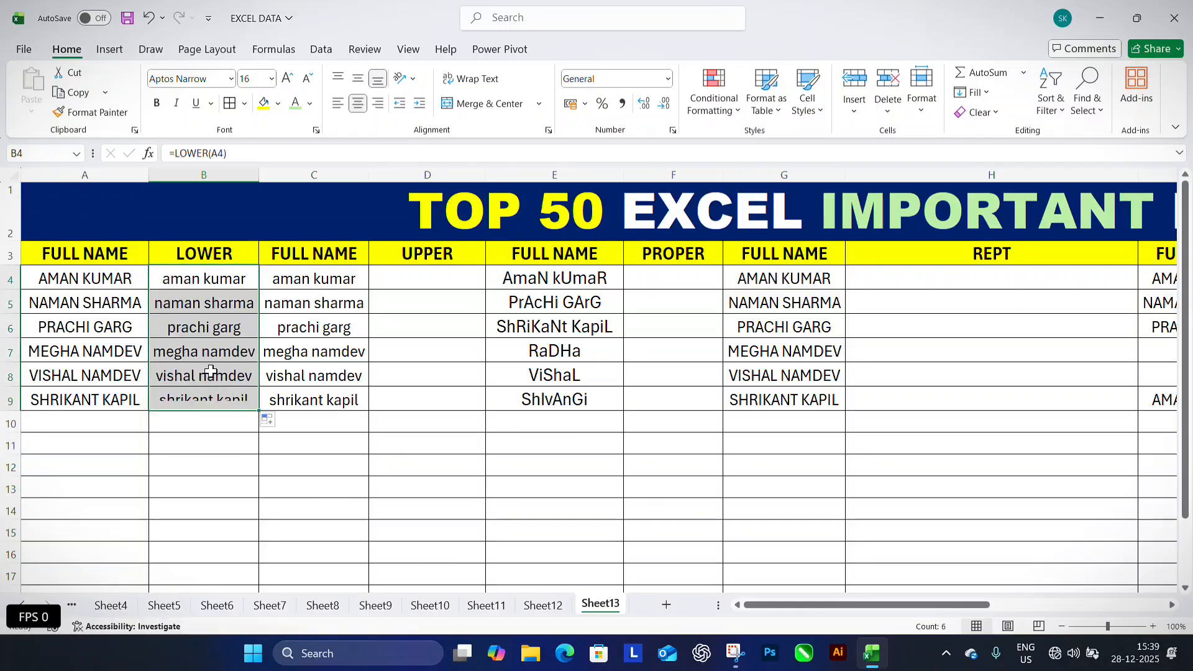
click(206, 375)
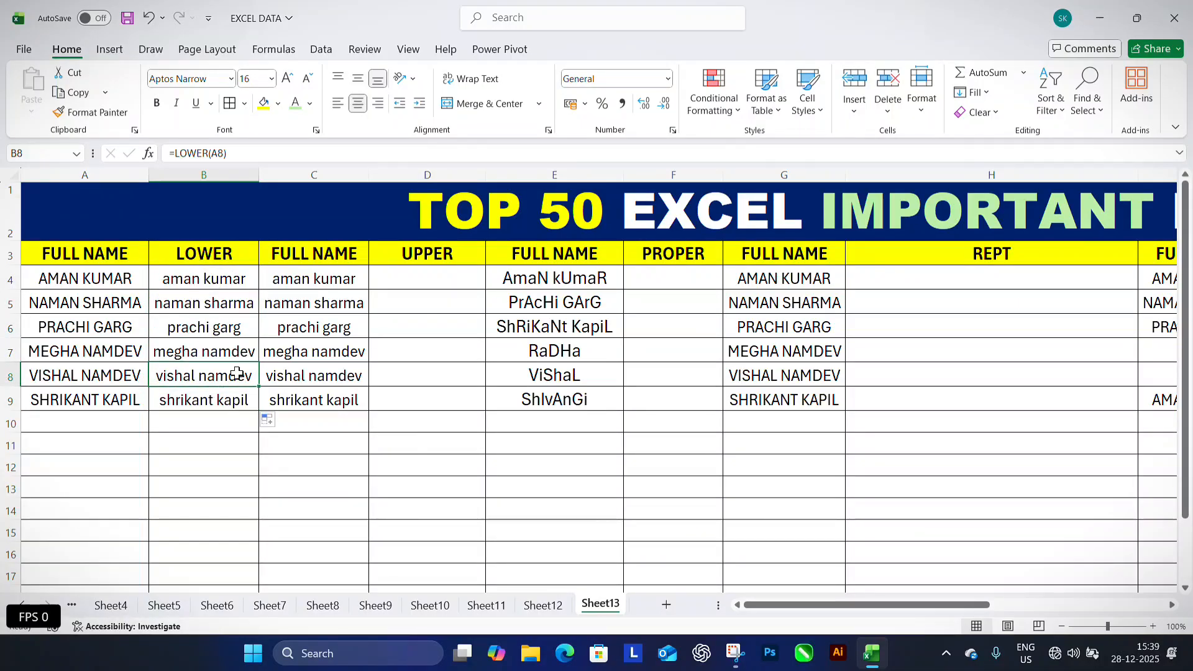
Convert the lowercase names in C4:C9 to uppercase in D4:D9 with an UPPER formula filled down from D4
drag(311, 258, 310, 398)
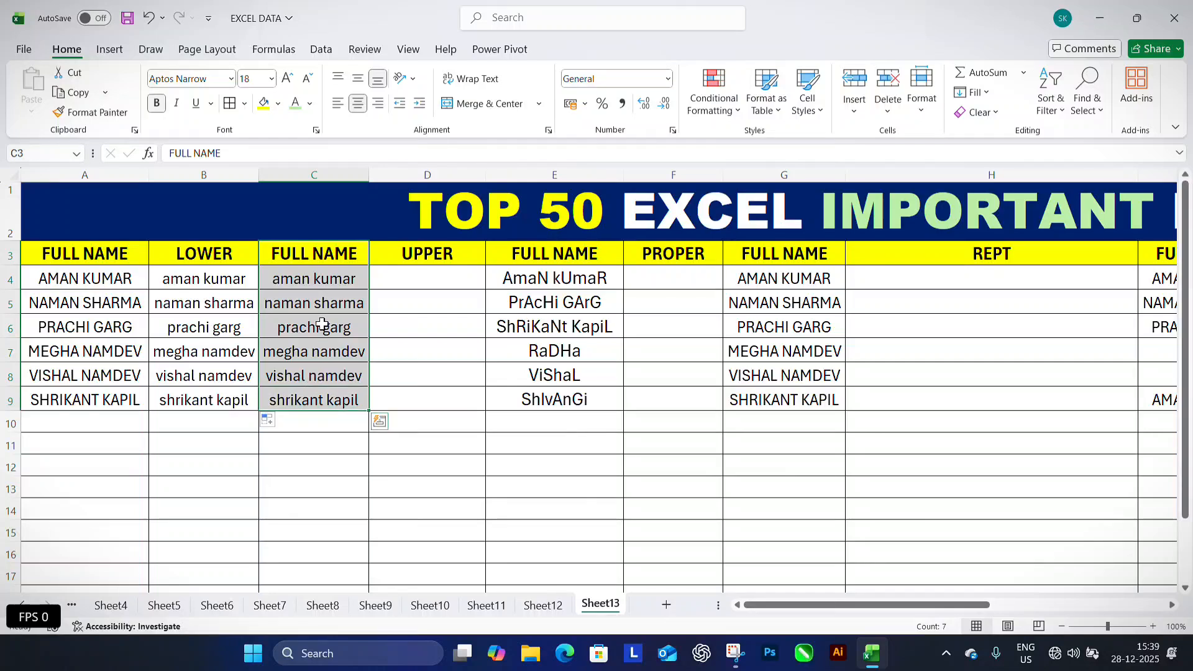
click(323, 325)
click(320, 306)
click(314, 280)
click(410, 273)
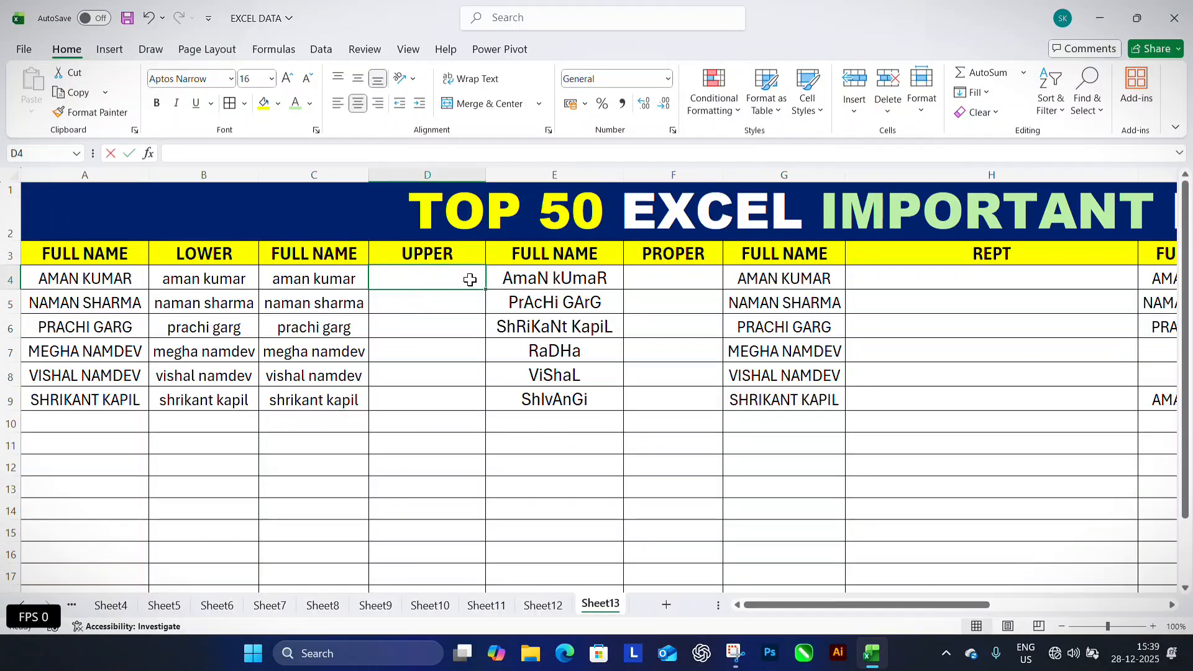
text(=UPPER)
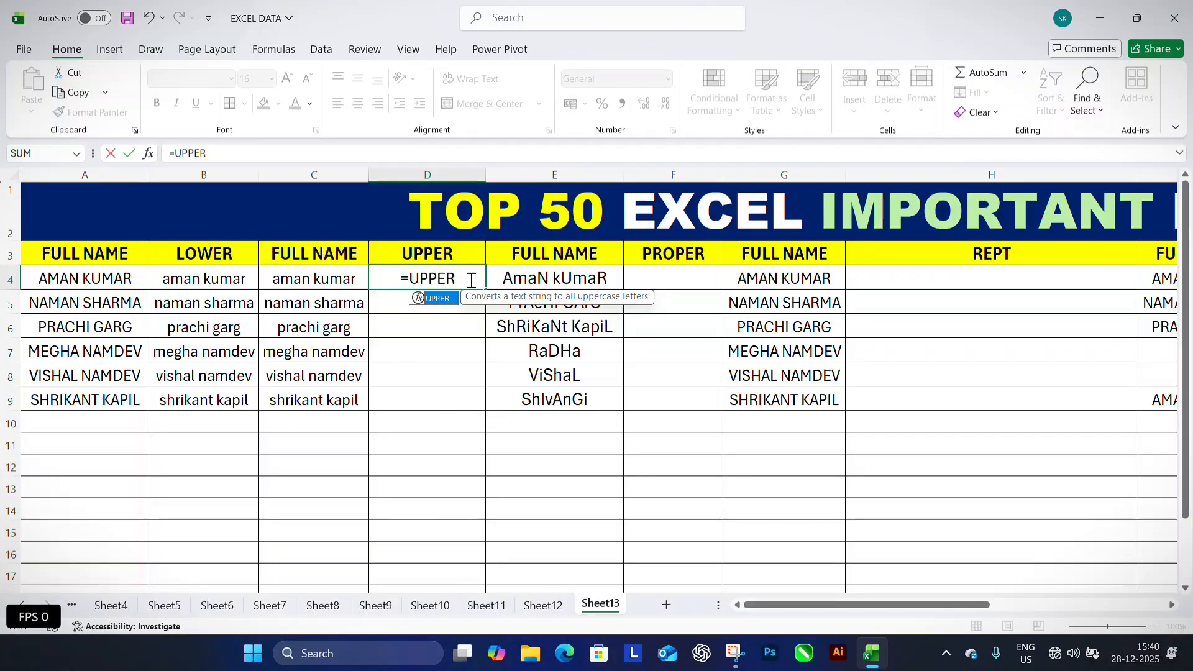
text(()
click(275, 280)
key(Return)
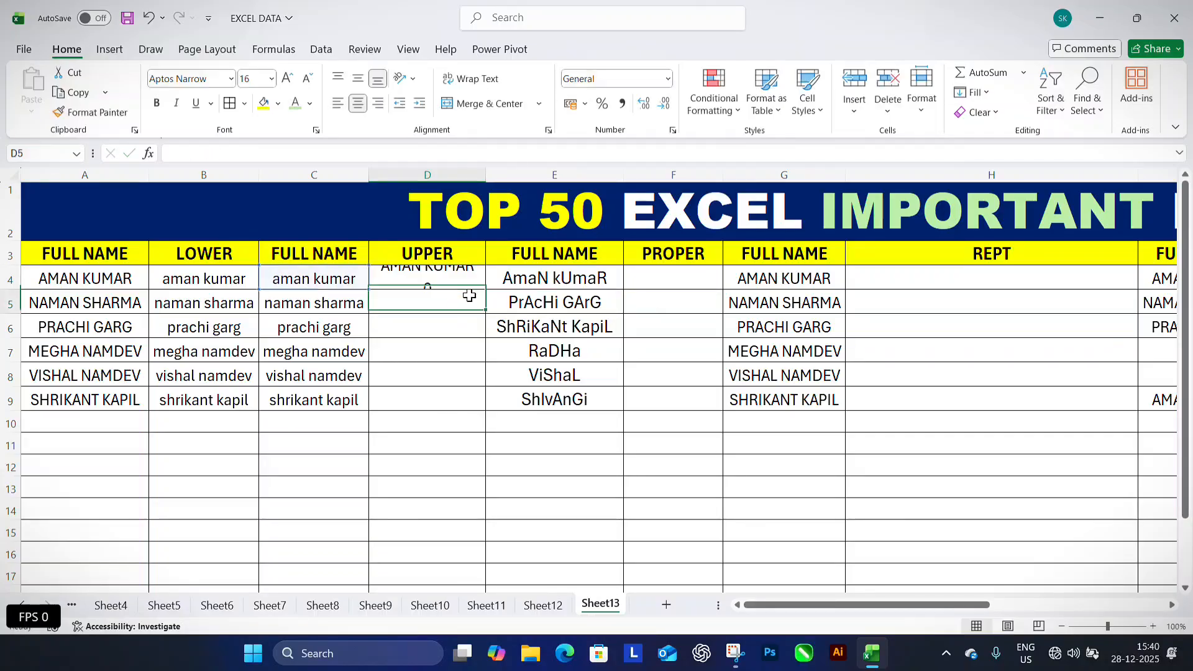
click(466, 280)
drag(485, 291, 486, 411)
click(429, 377)
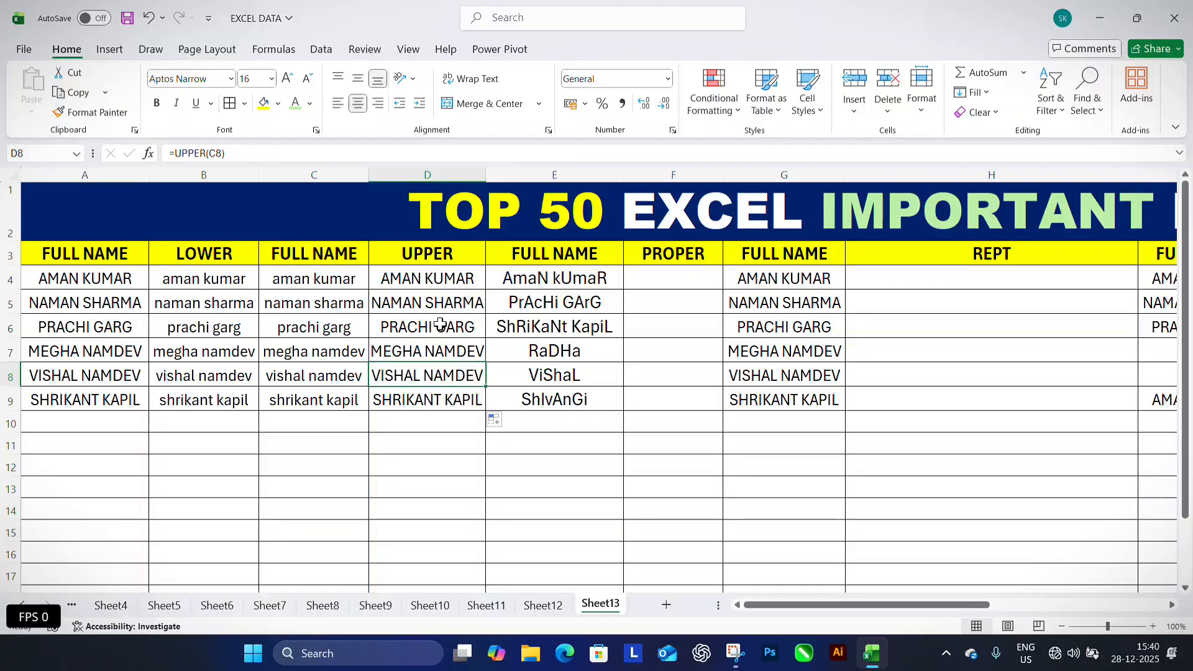
Examine the mixed-case spelling of the full names in column E beside the PROPER column
click(541, 277)
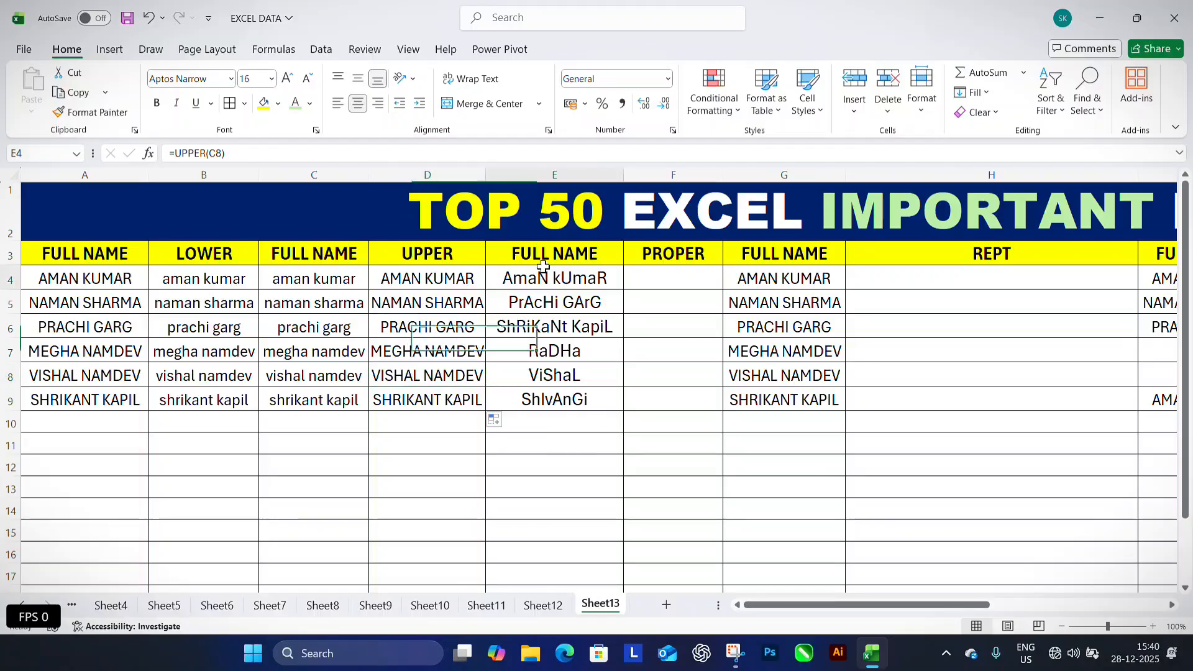
click(649, 260)
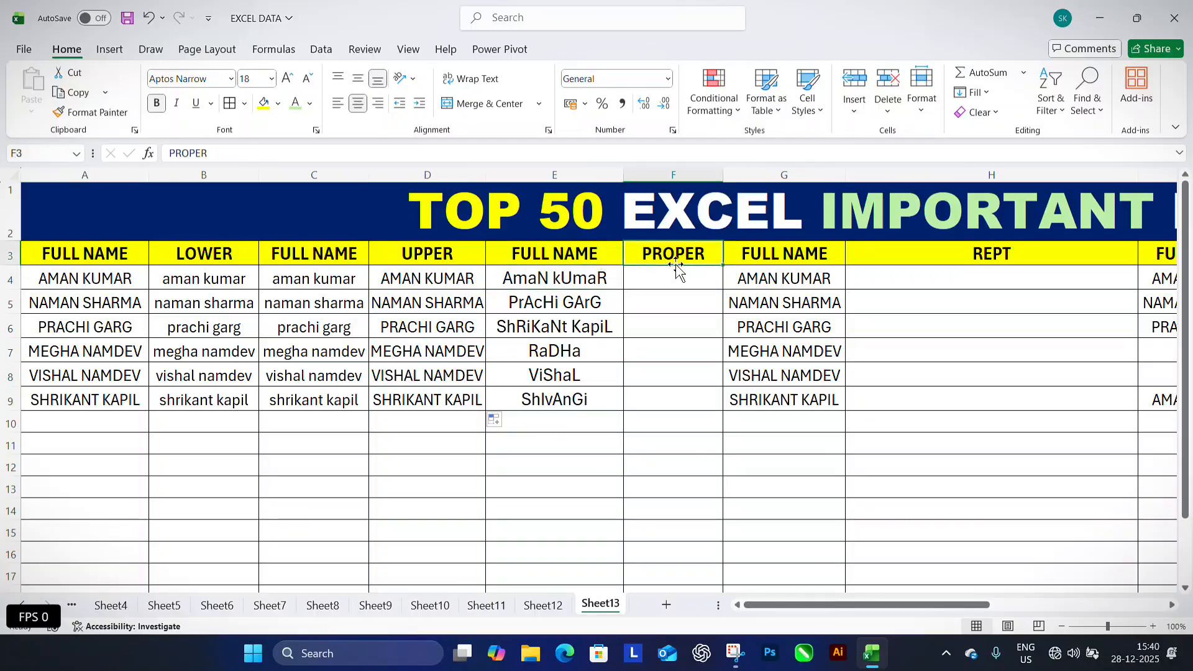
click(563, 277)
click(554, 301)
click(557, 327)
click(560, 351)
click(562, 375)
click(590, 297)
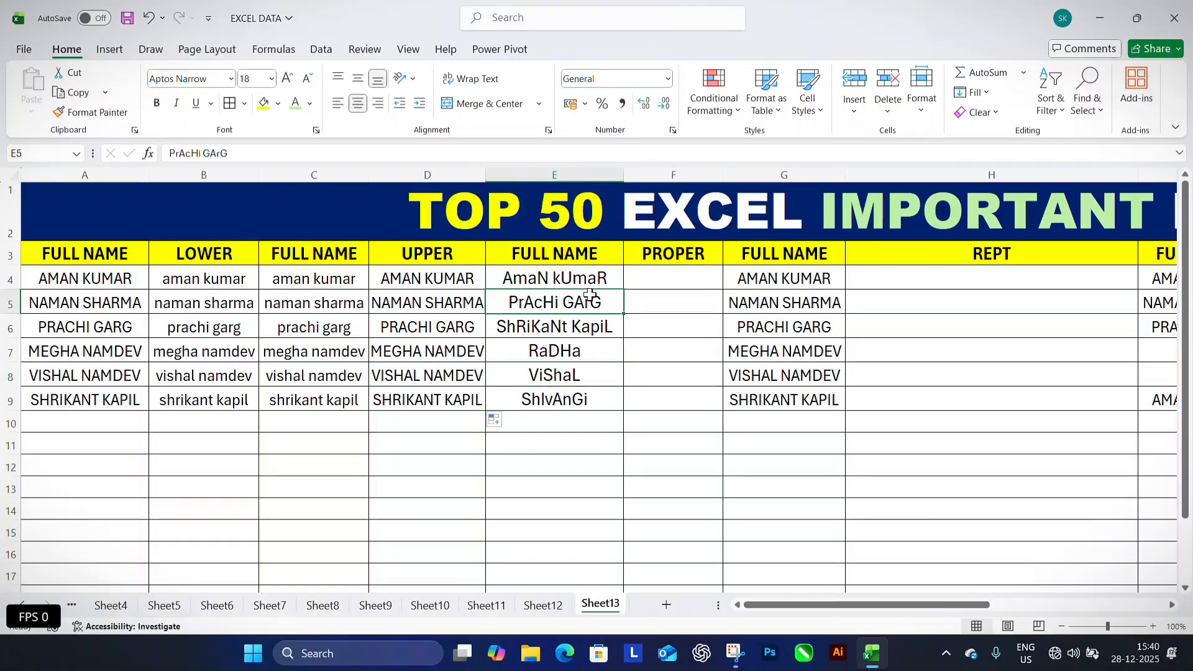
Convert the mixed-case names in E4:E9 to proper case in F4:F9 with a PROPER formula filled down from F4
click(667, 281)
text(=)
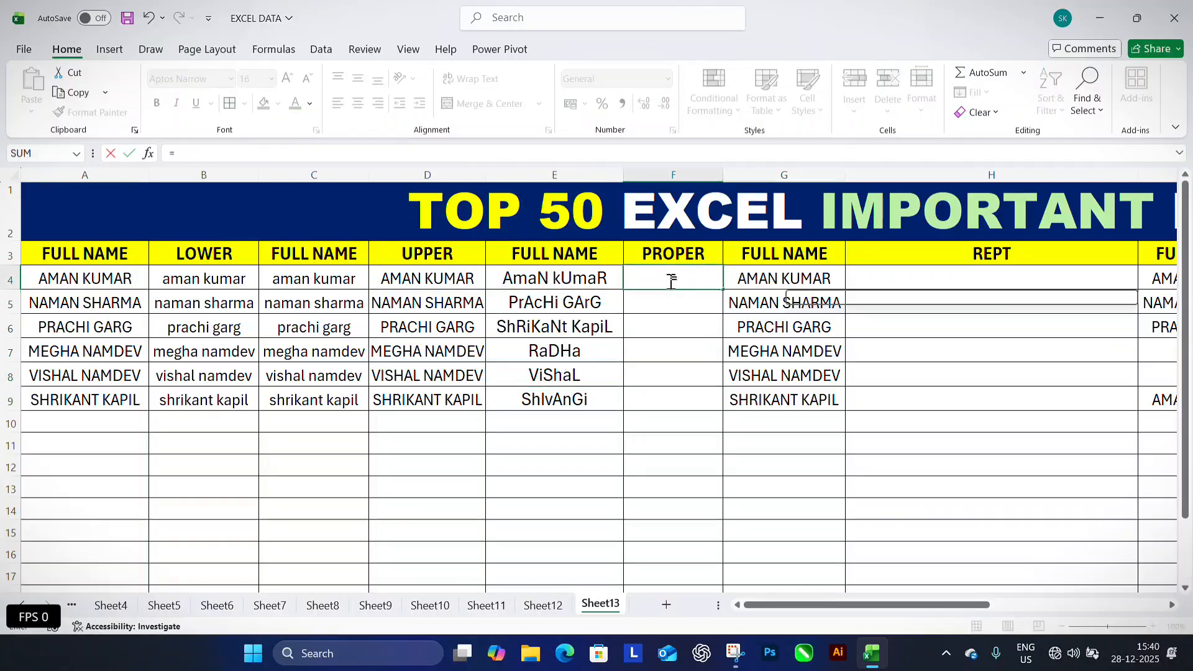
text(PROP)
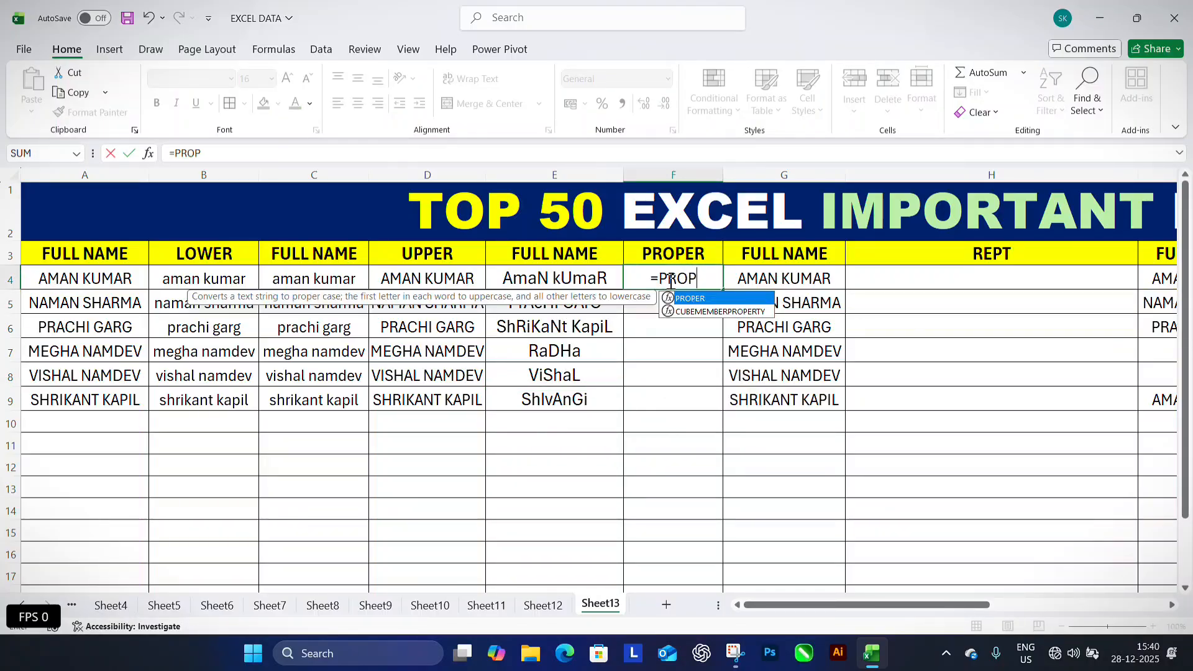
key(Tab)
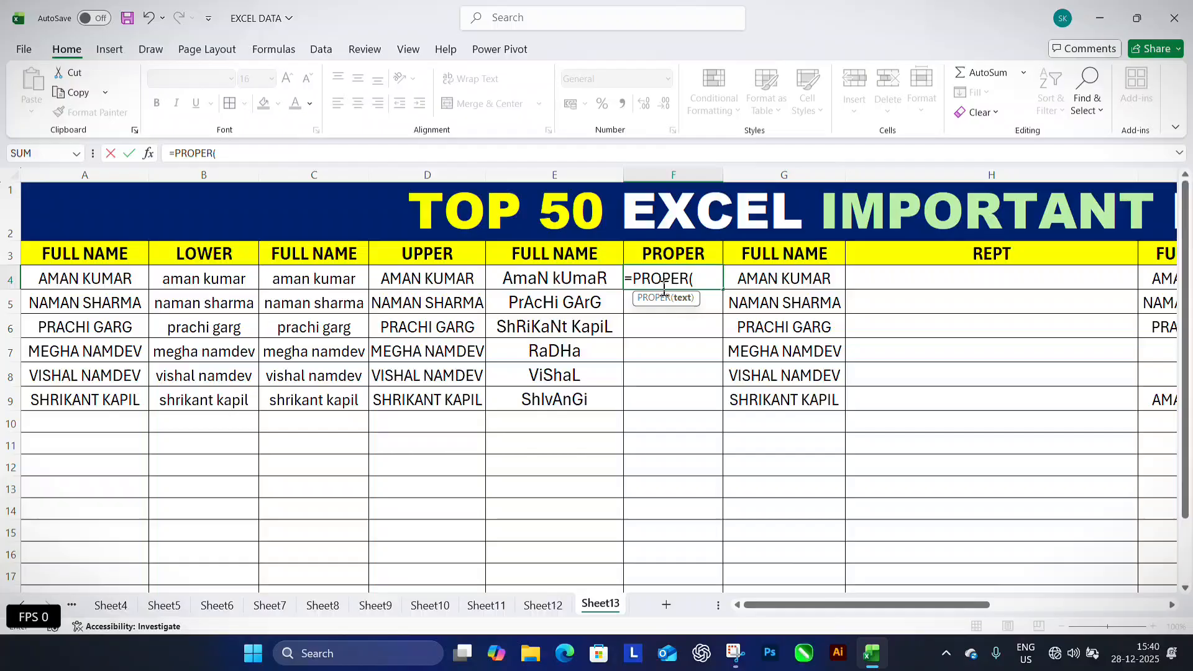
click(587, 288)
key(Return)
click(707, 279)
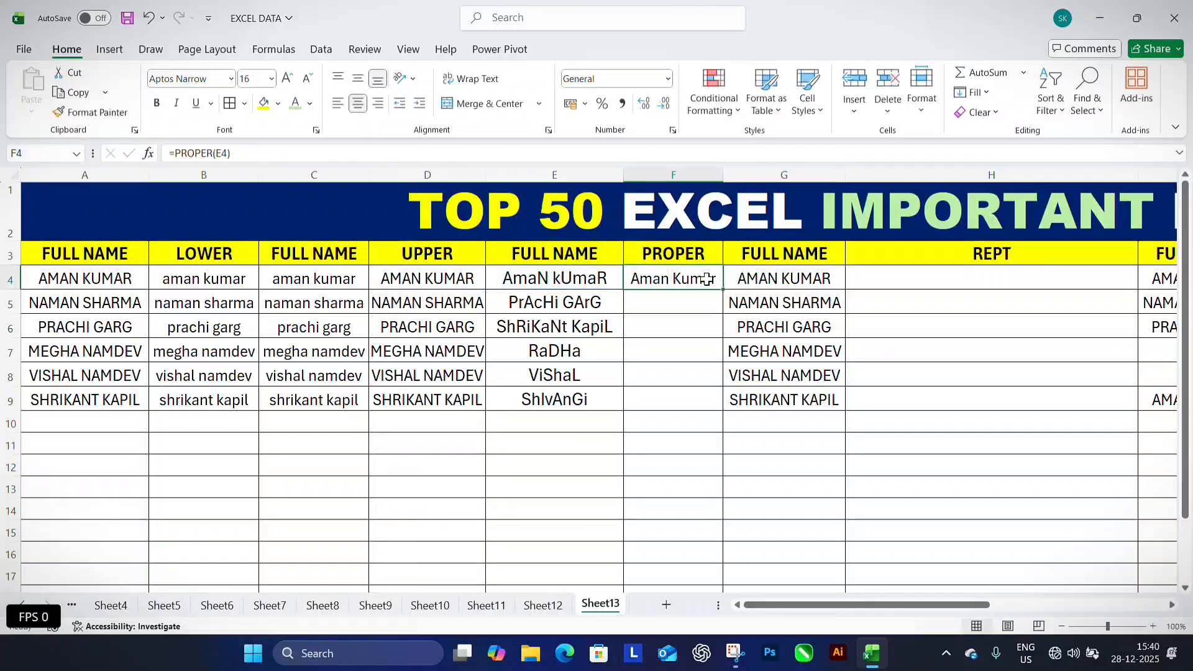
drag(723, 289, 725, 407)
click(669, 366)
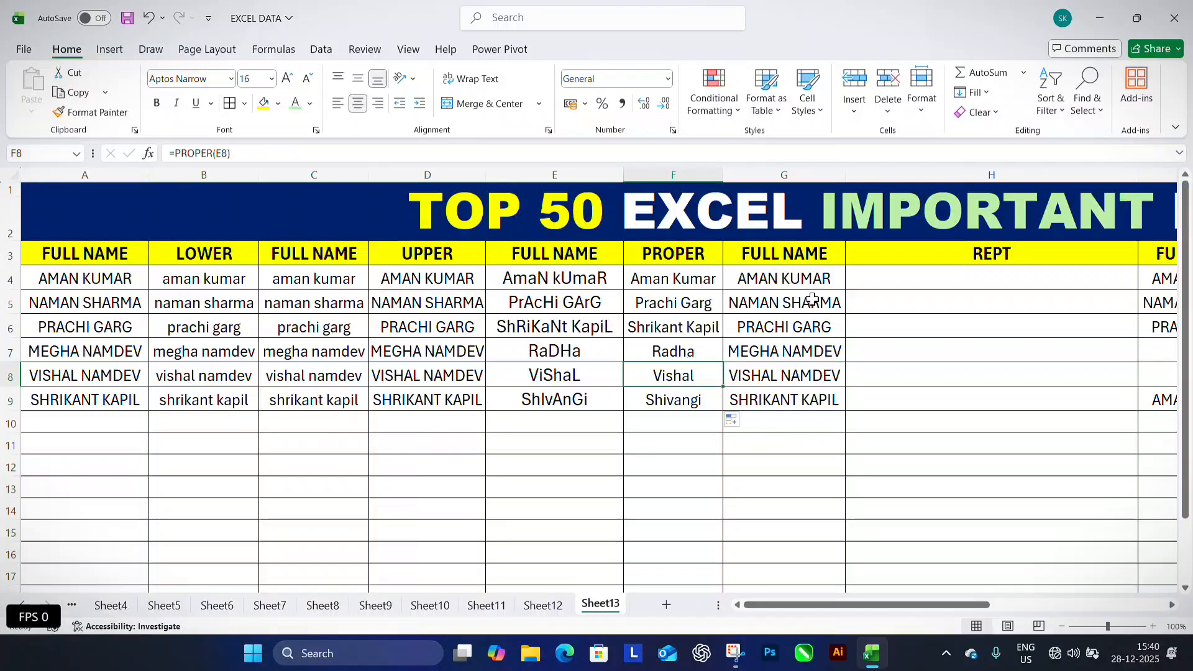
Enter a REPT formula in H4 that repeats the full name in G4 3 times
click(974, 276)
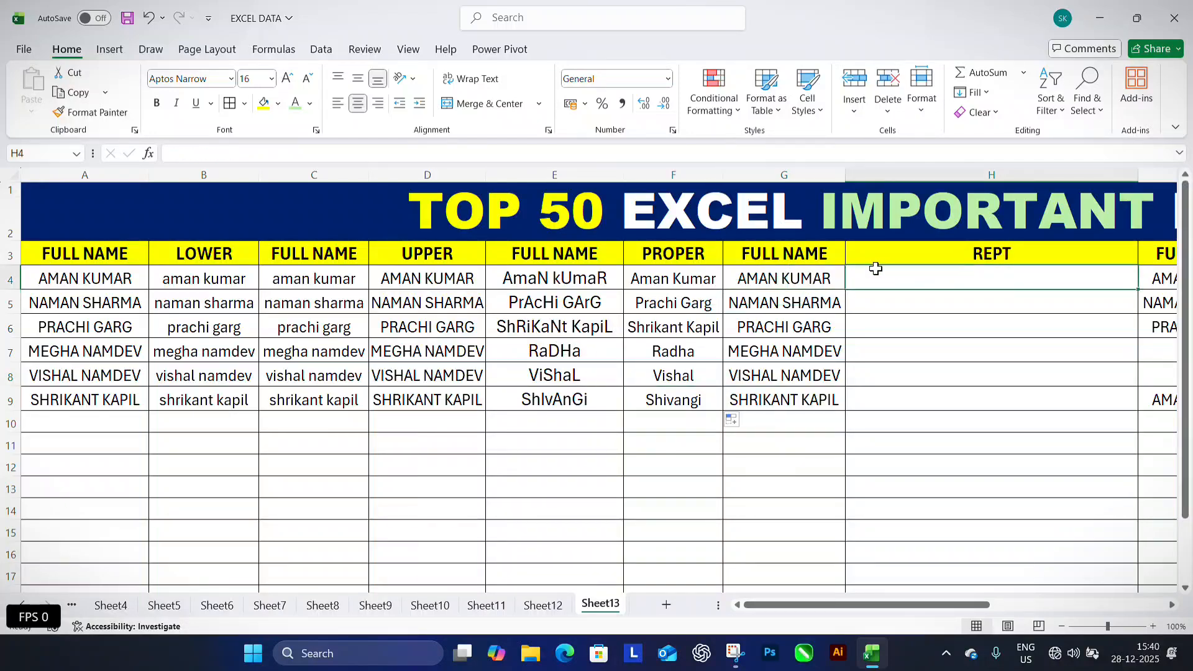
click(799, 277)
key(Down)
key(Down)
key(Down)
key(Down)
key(Down)
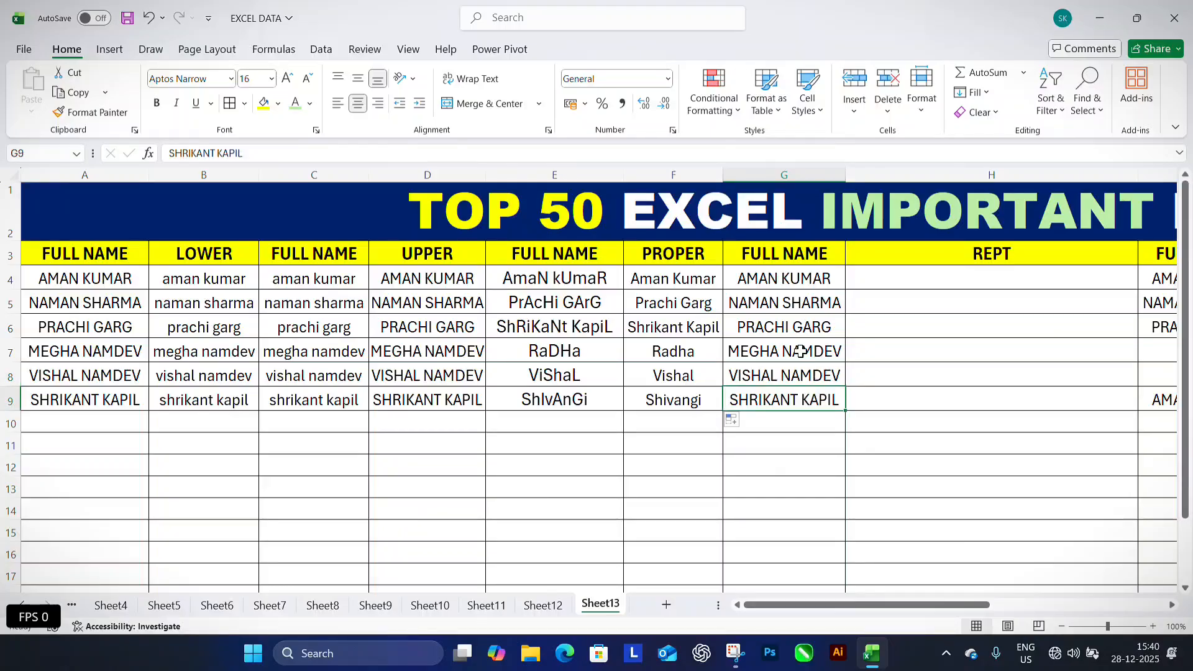
click(995, 284)
text(=RE)
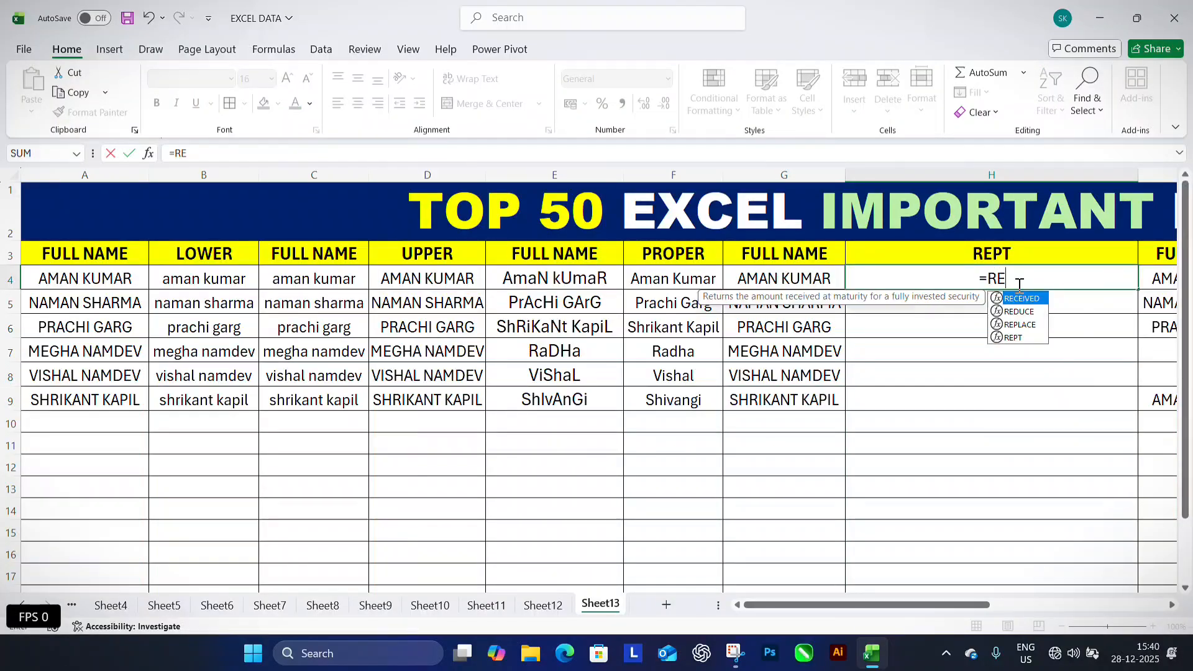
text(P)
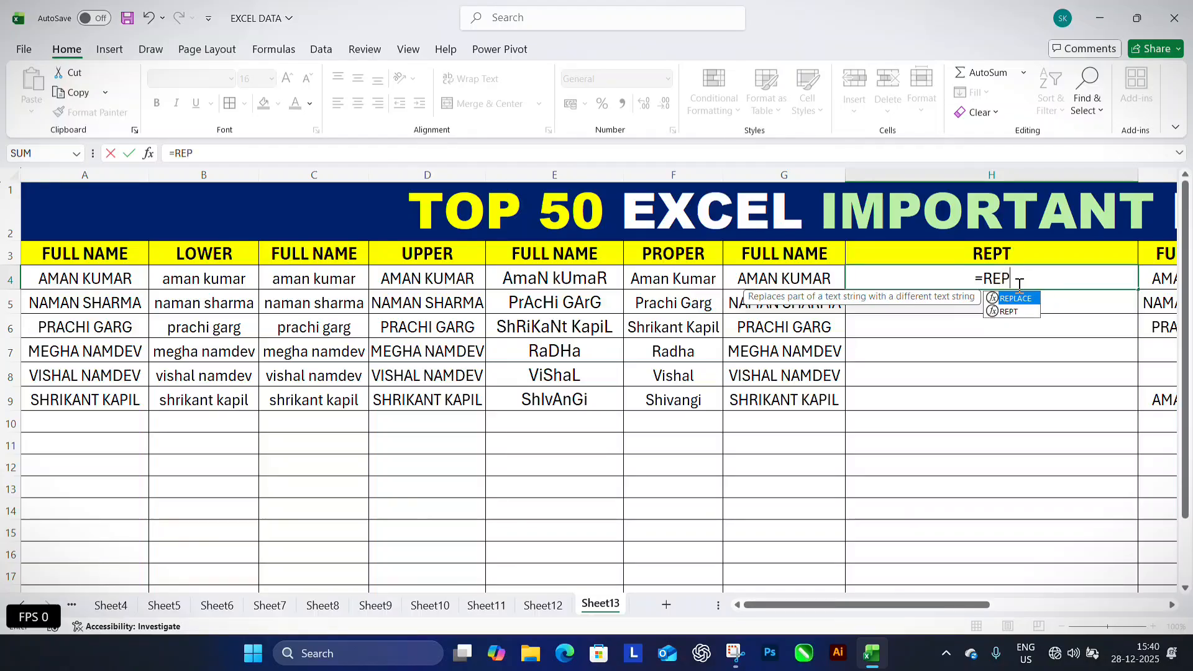
text(T()
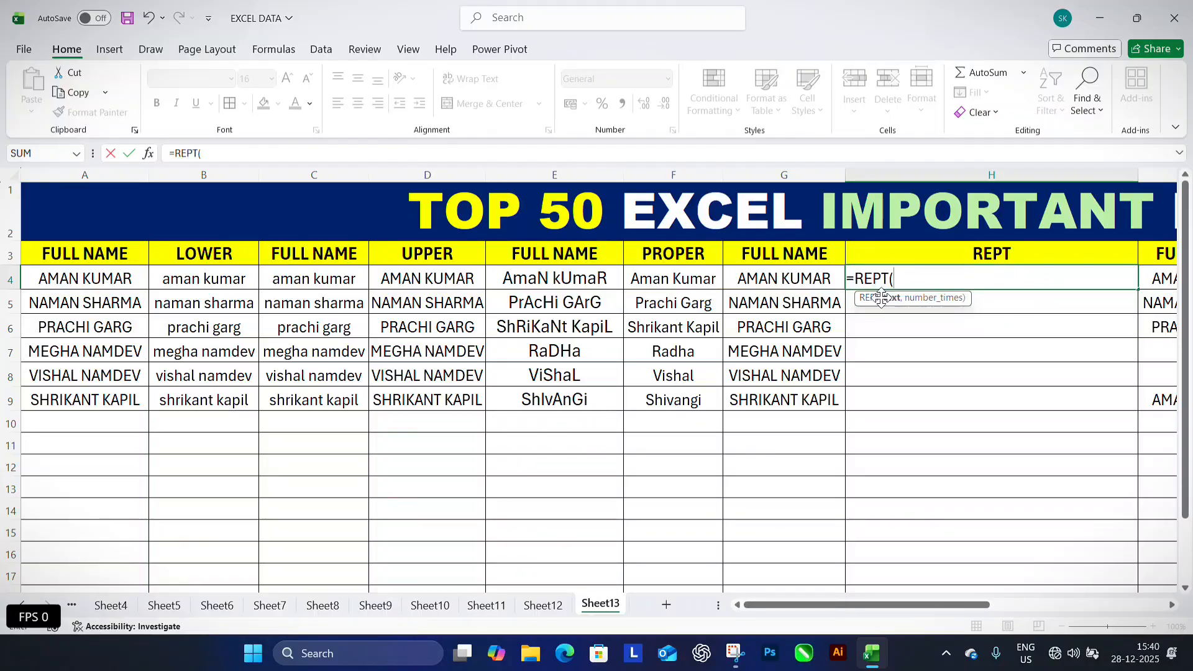
key(Left)
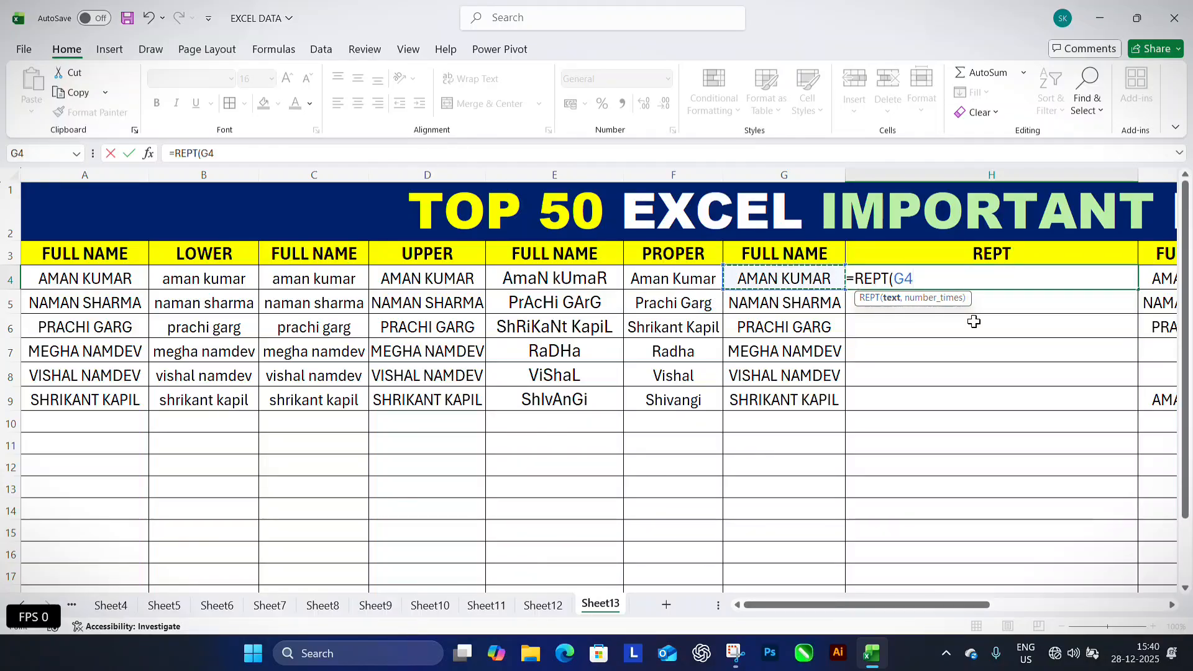
text(,3)
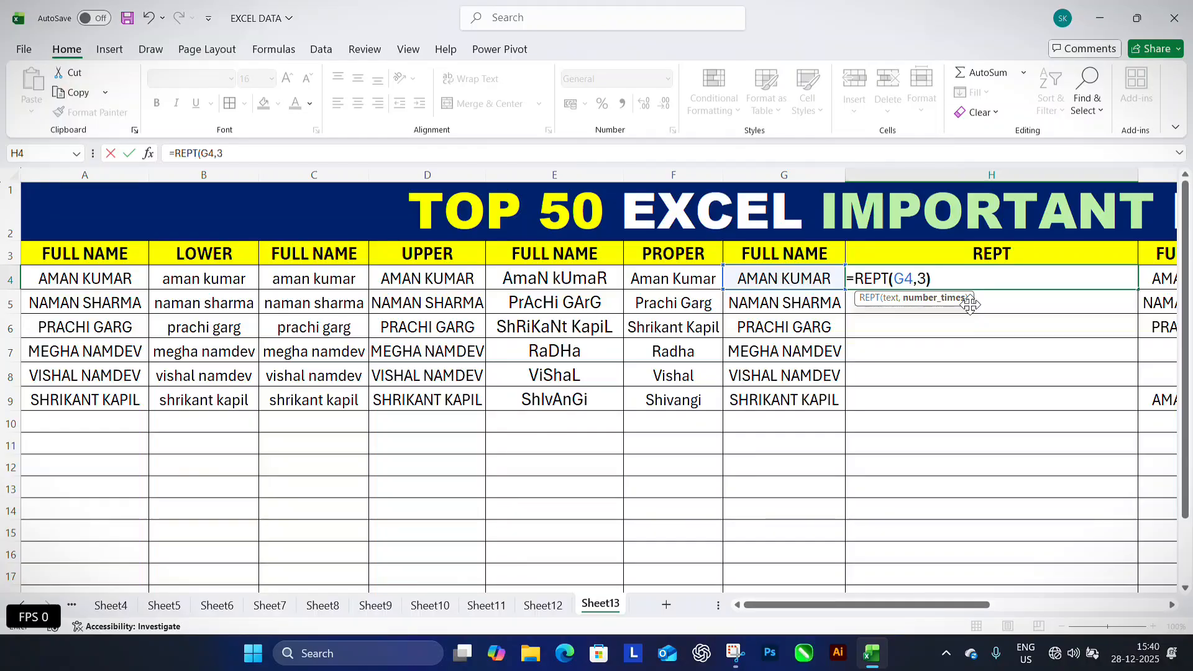
key(Return)
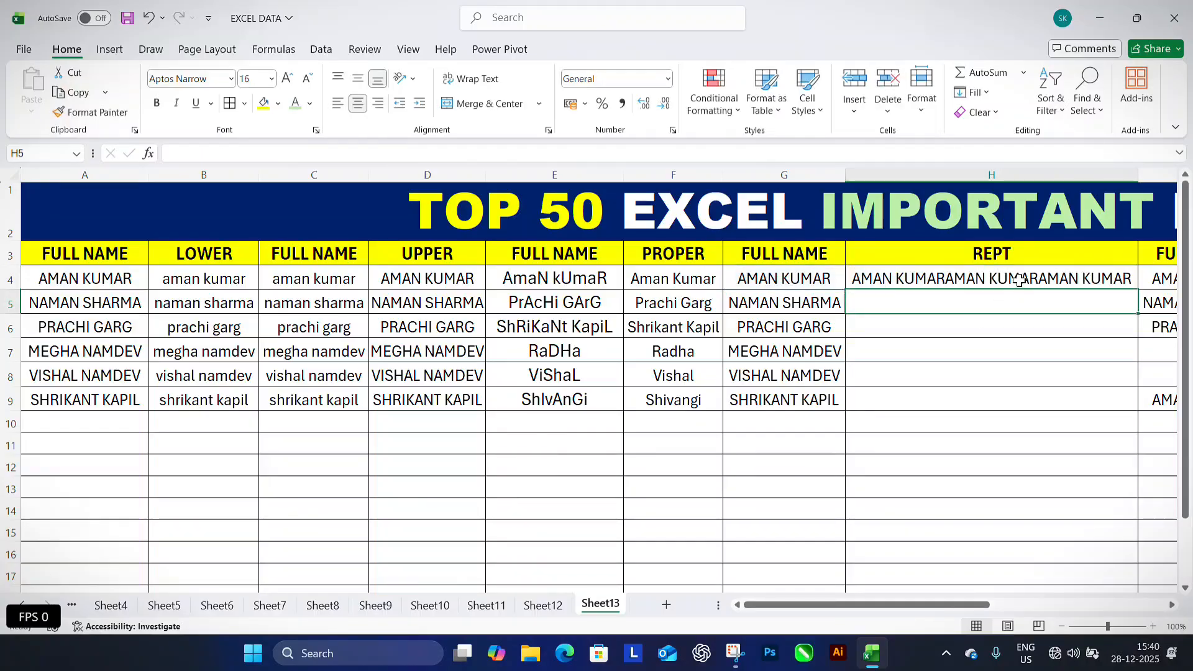
Fill the REPT formula from H4 down to H9 and auto-fit the width of column H
click(1019, 281)
drag(1136, 289, 1137, 403)
click(1045, 425)
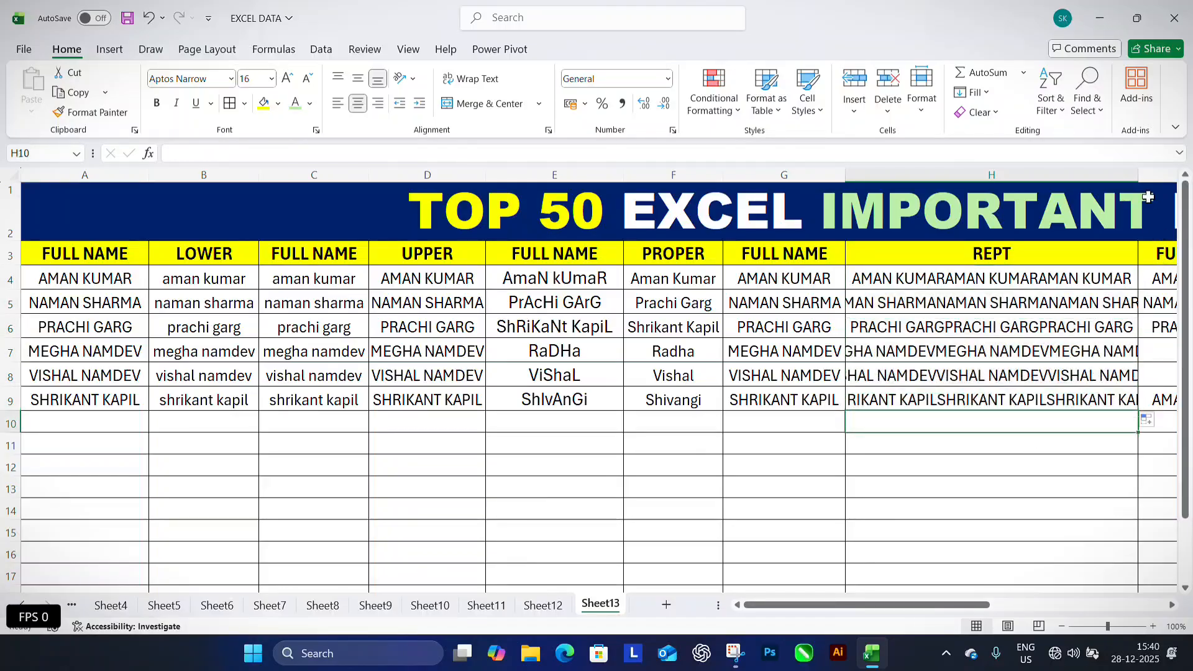
double_click(1138, 175)
click(1050, 464)
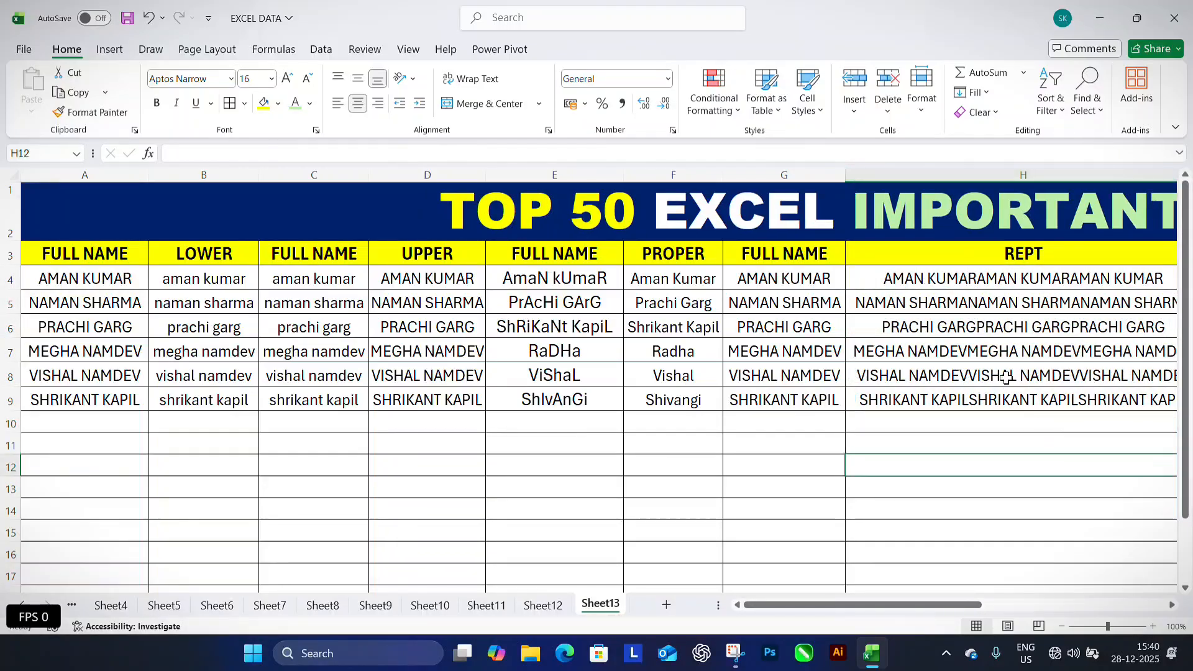
Count the non-empty cells in I4:I11 with a COUNTA formula in J4
drag(973, 605, 1094, 608)
click(813, 281)
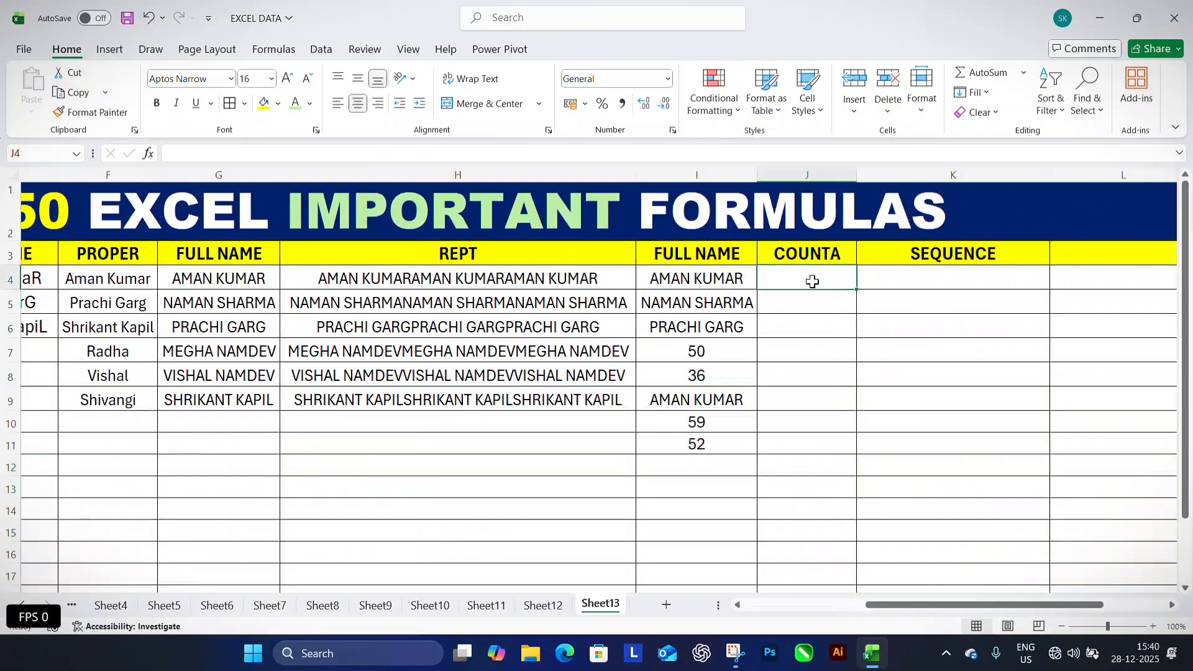
drag(698, 280, 703, 444)
click(709, 374)
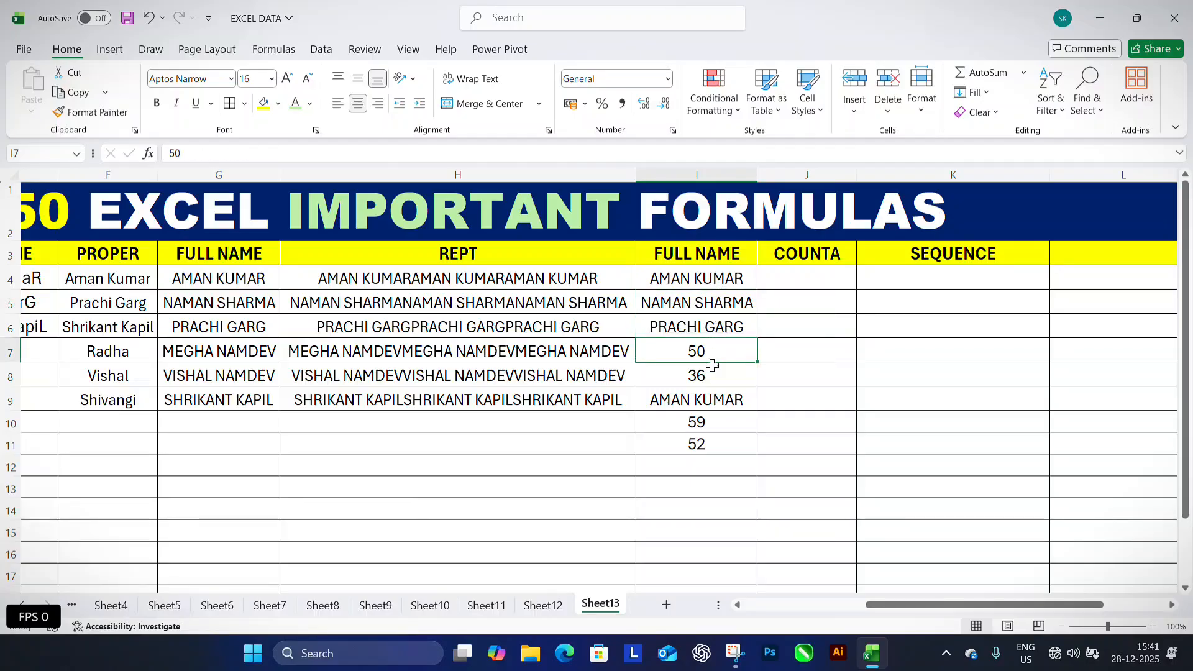
click(823, 275)
text(=)
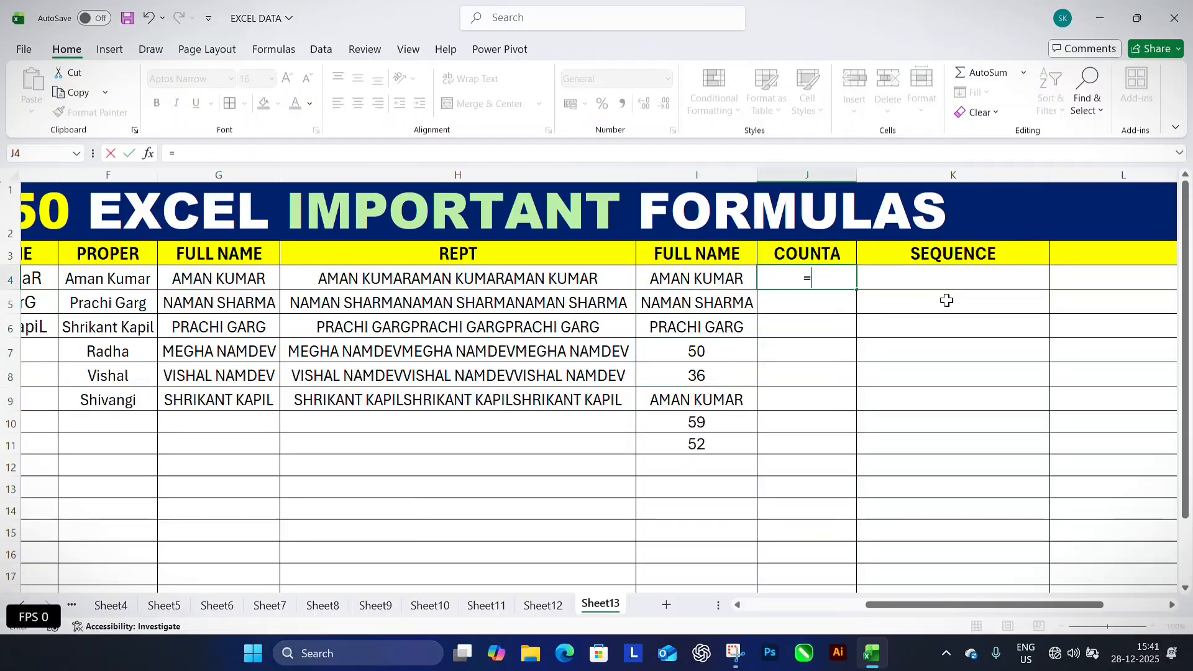
text(COUNTA()
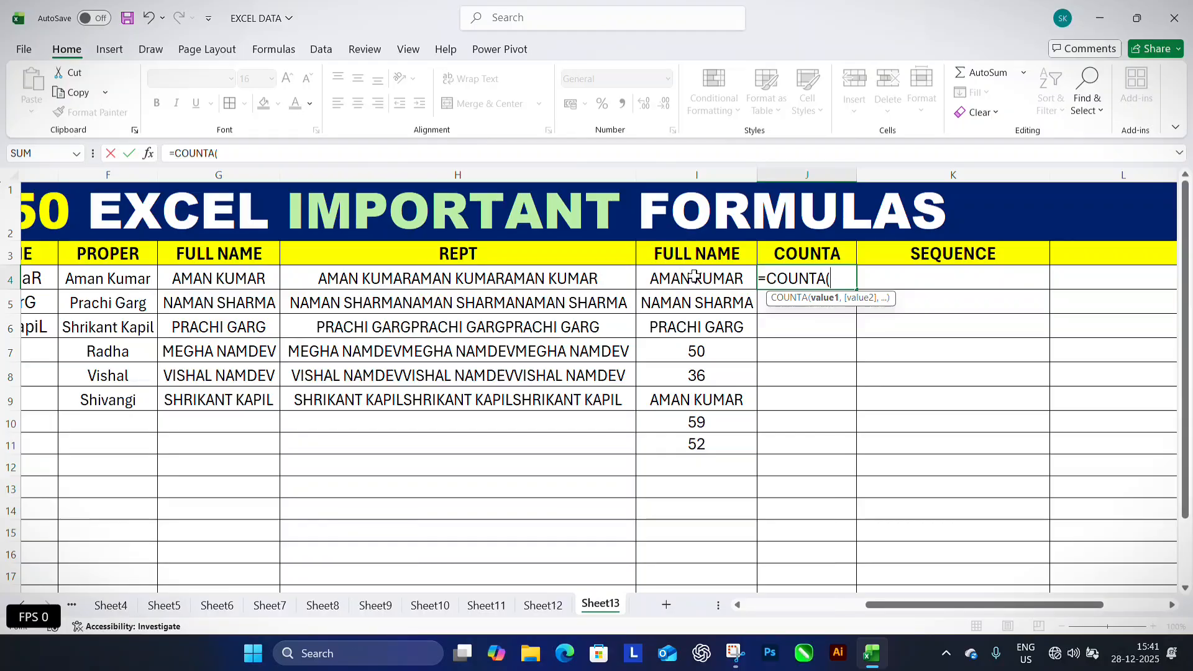
drag(694, 276, 696, 445)
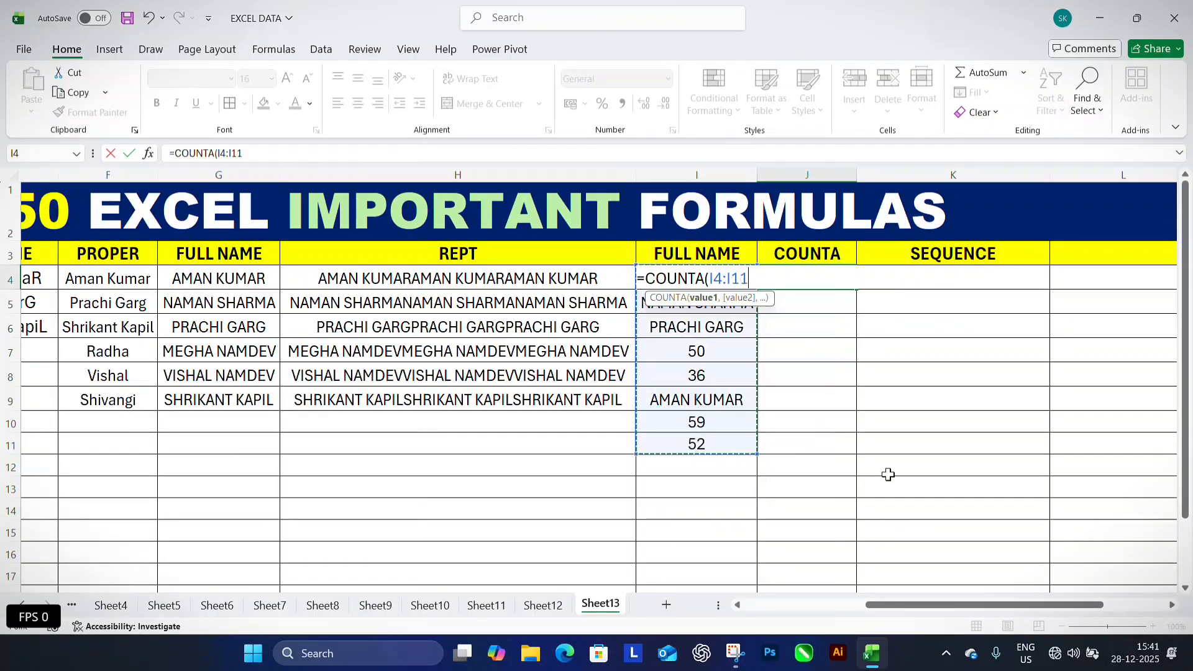
key(Return)
click(819, 274)
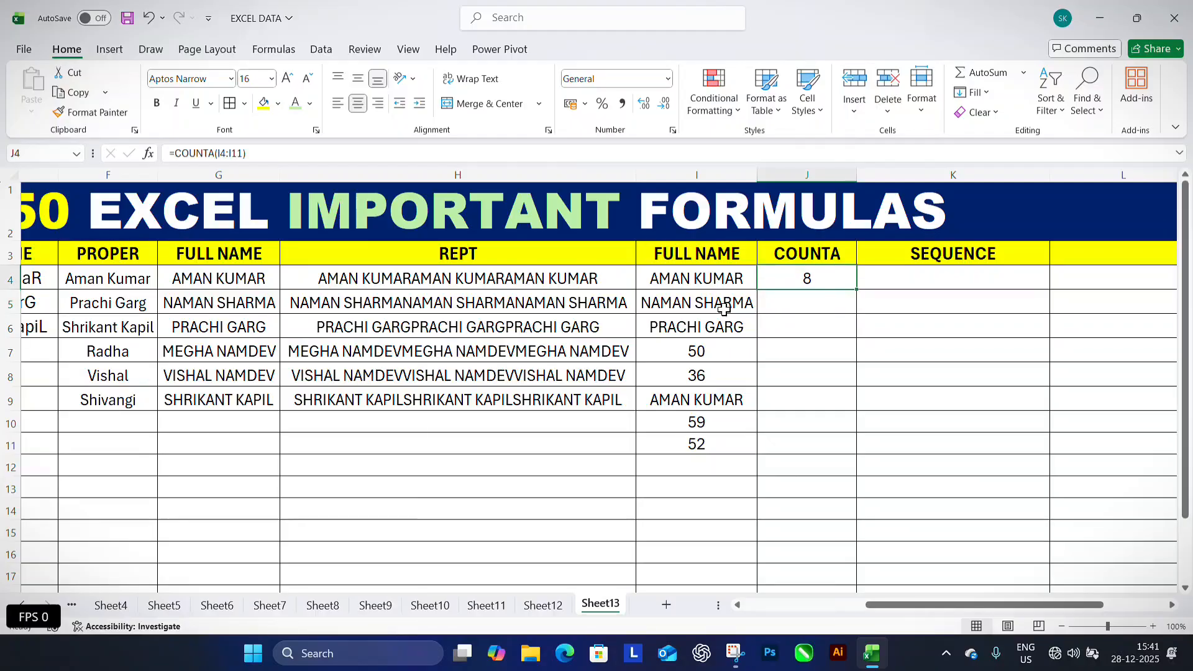
click(697, 352)
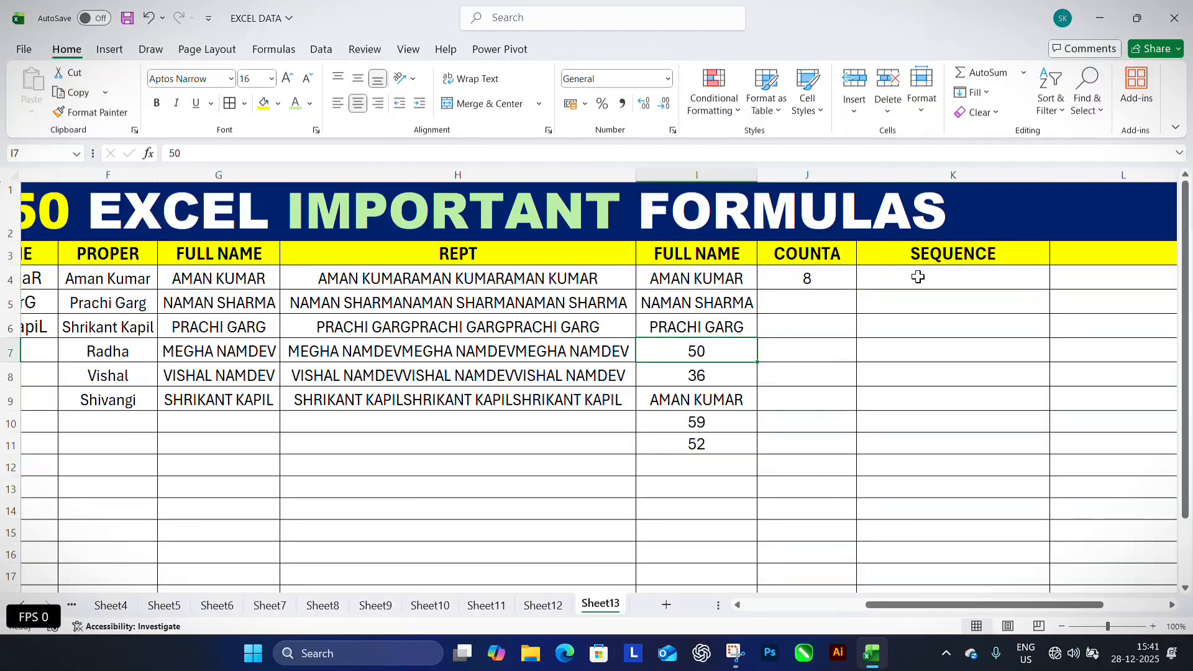
Generate the numbers 1 to 10 down column K with the formula =SEQUENCE(10) in K4
click(951, 274)
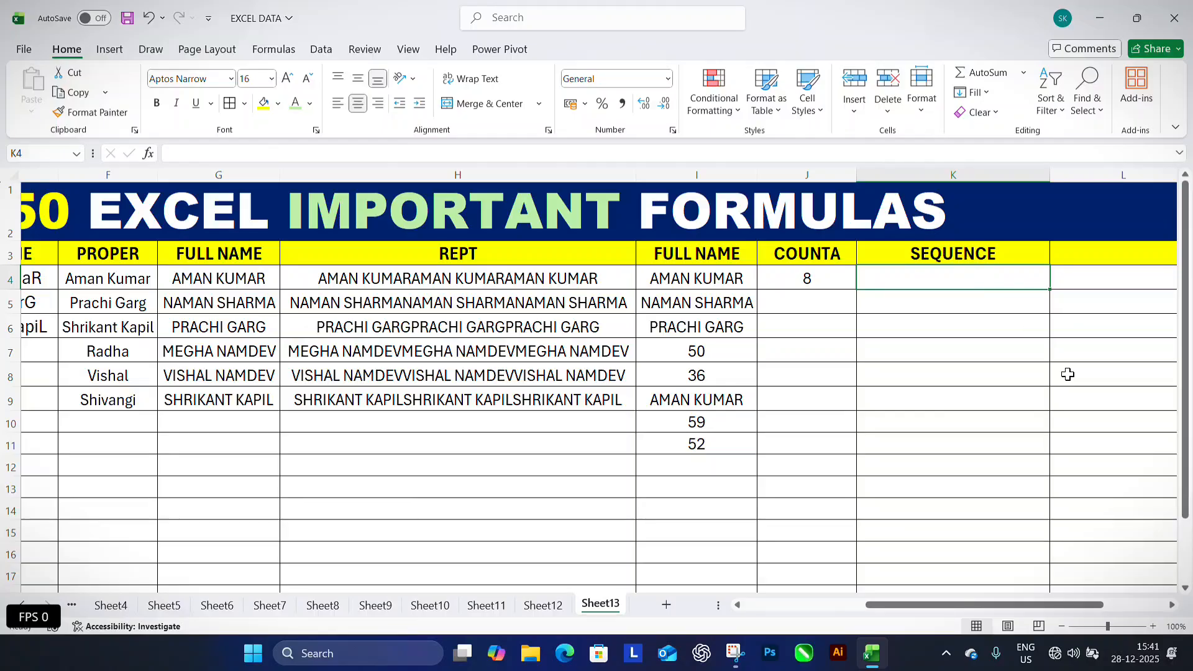
text(=SEQ)
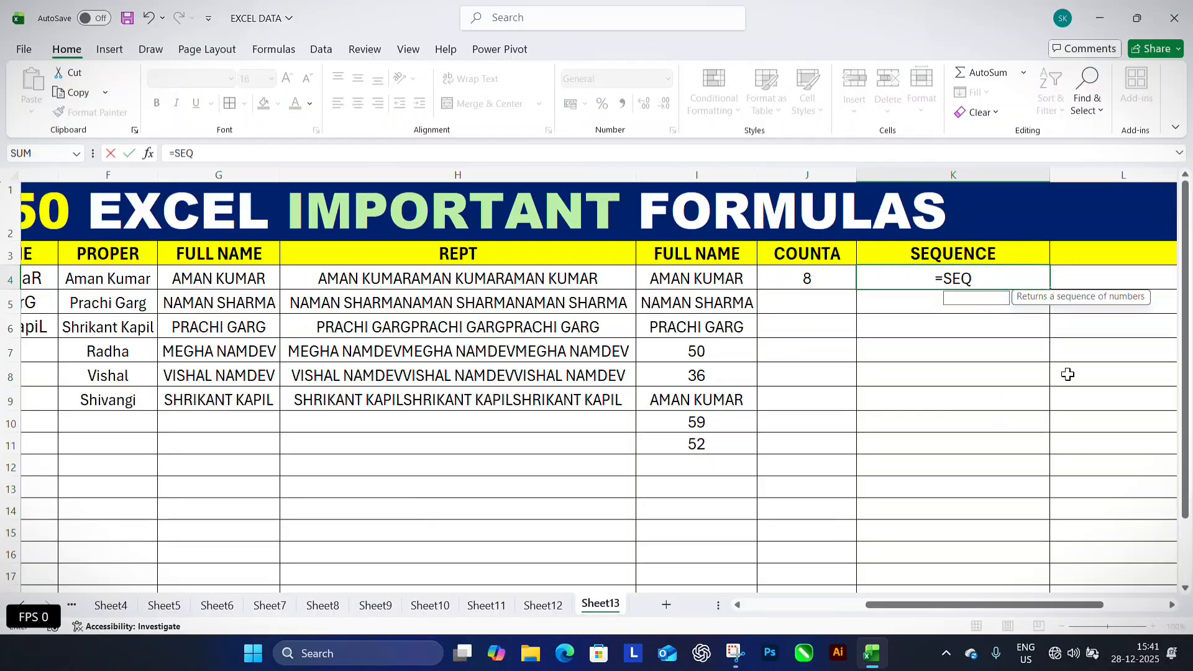
text(UEN)
key(Tab)
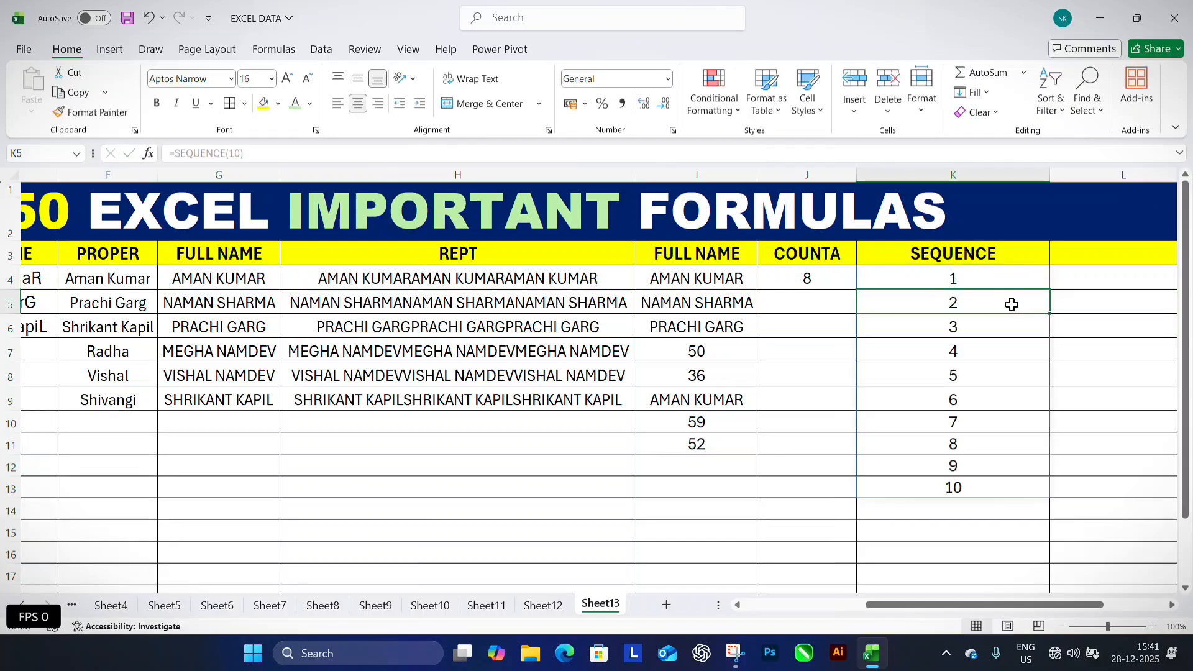
Examine the cells of the generated sequence in K4:K13 and the formula behind them
click(1042, 367)
click(1001, 285)
drag(1000, 397, 1000, 457)
click(991, 396)
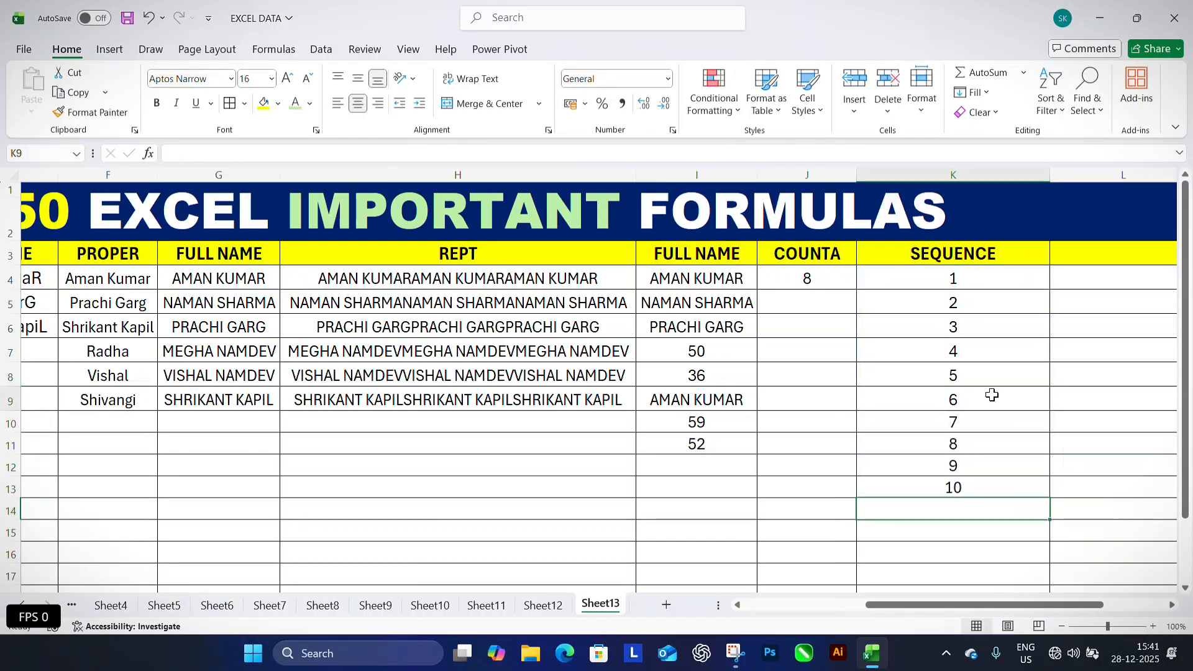
click(989, 298)
click(989, 277)
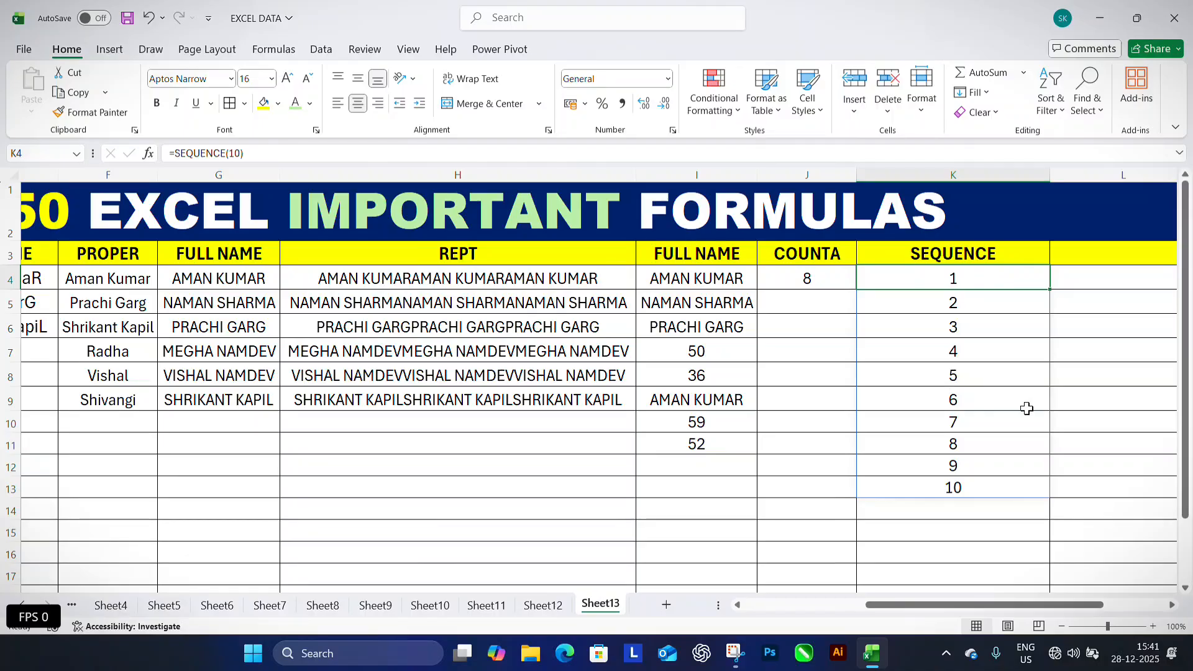
click(968, 402)
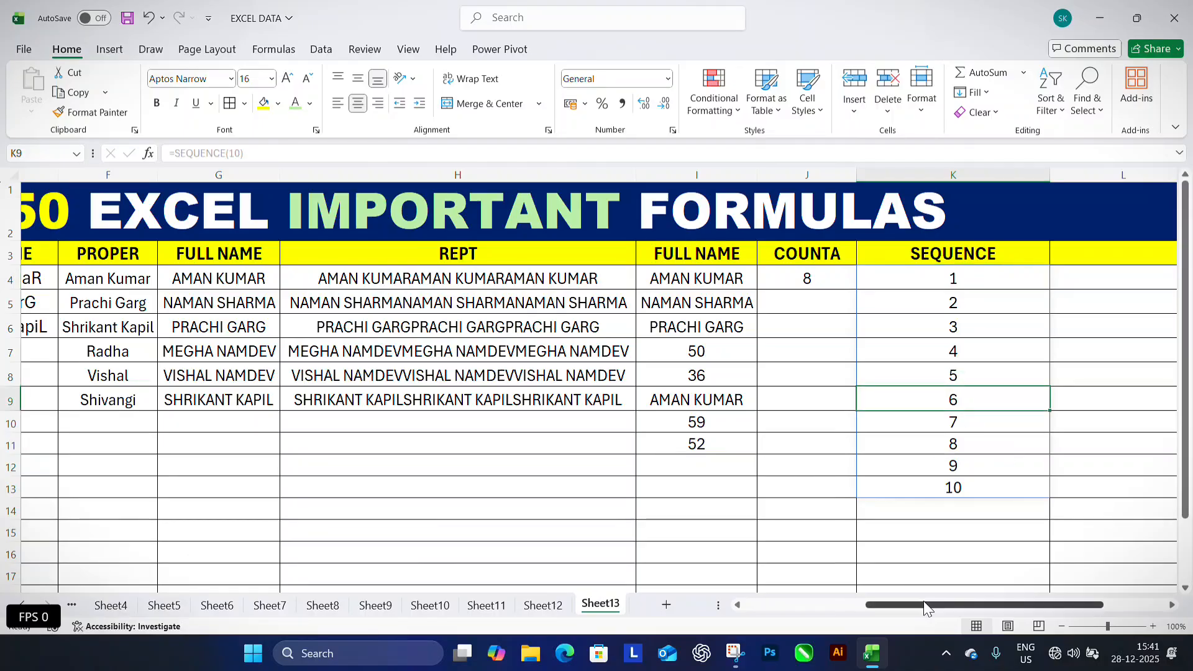
Convert the full names in A4:A9 to lowercase in B4:B9 with a LOWER formula filled down from B4
drag(932, 605, 773, 612)
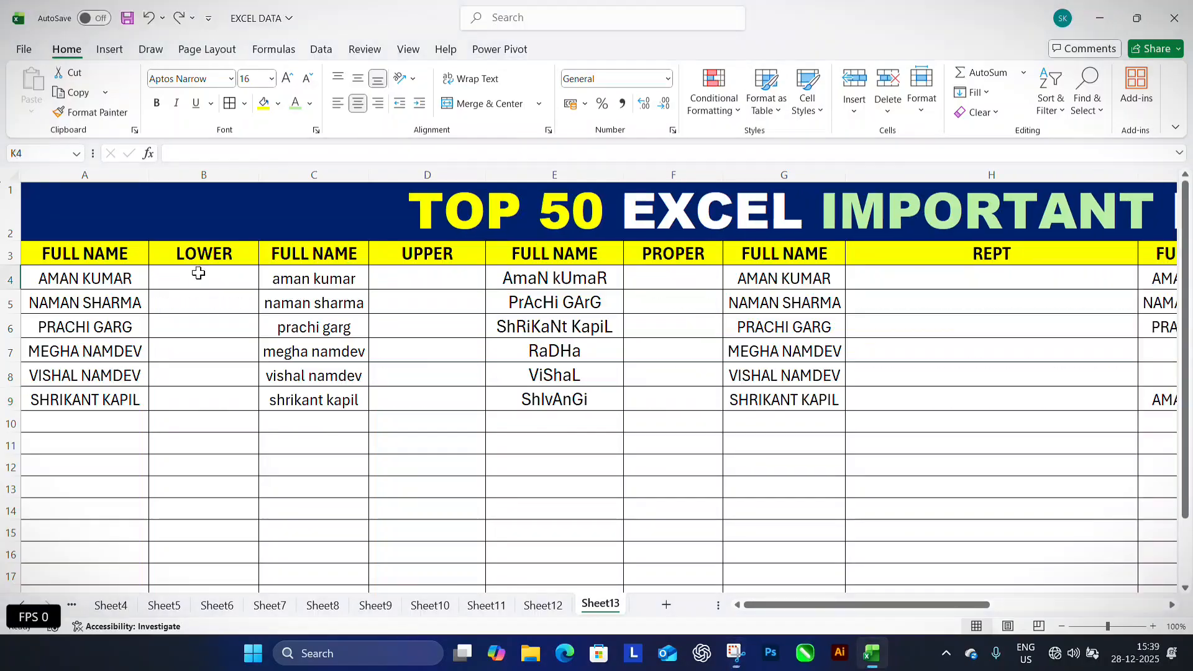
drag(98, 253, 194, 253)
click(202, 259)
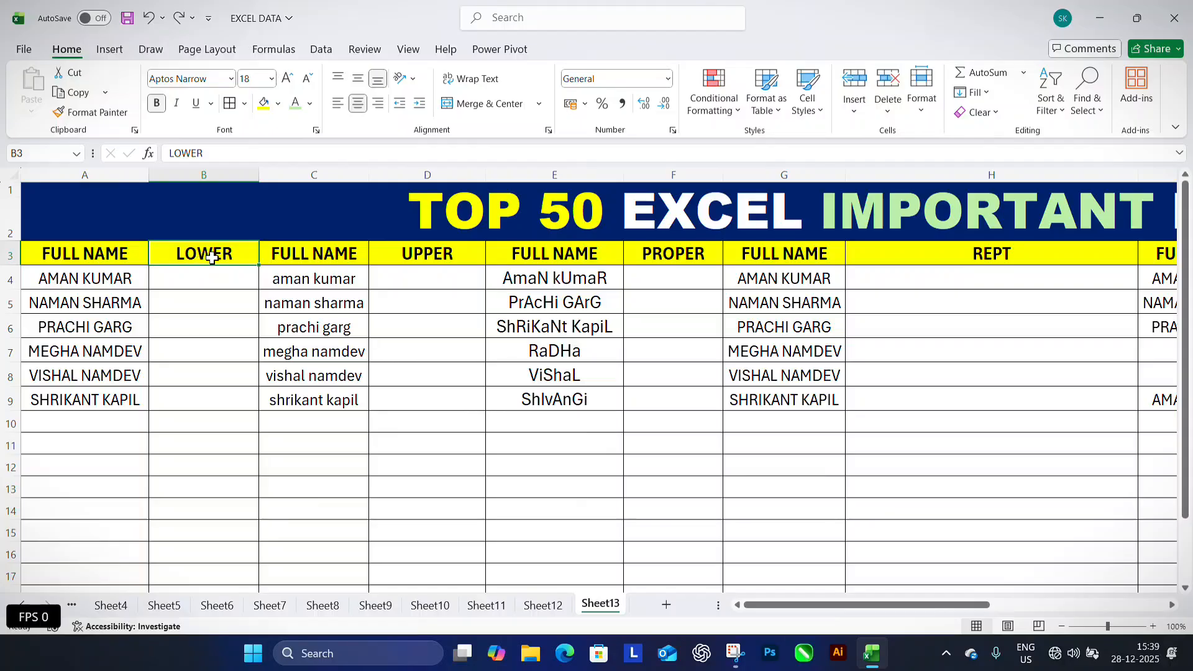
click(199, 275)
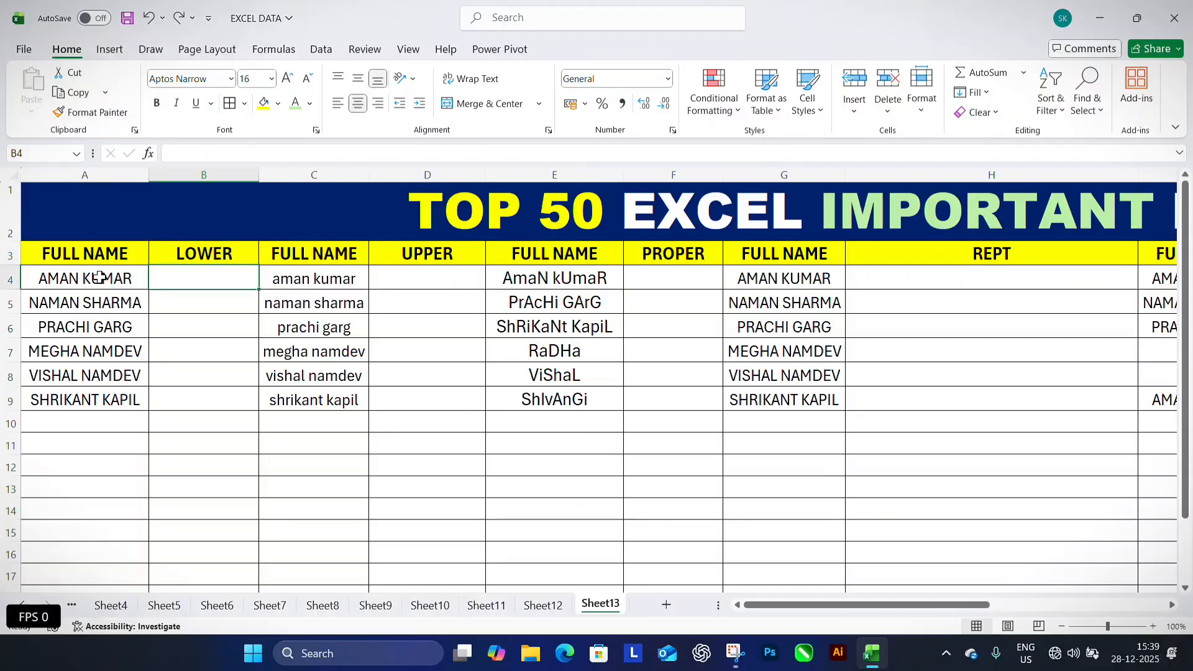
drag(100, 278, 101, 400)
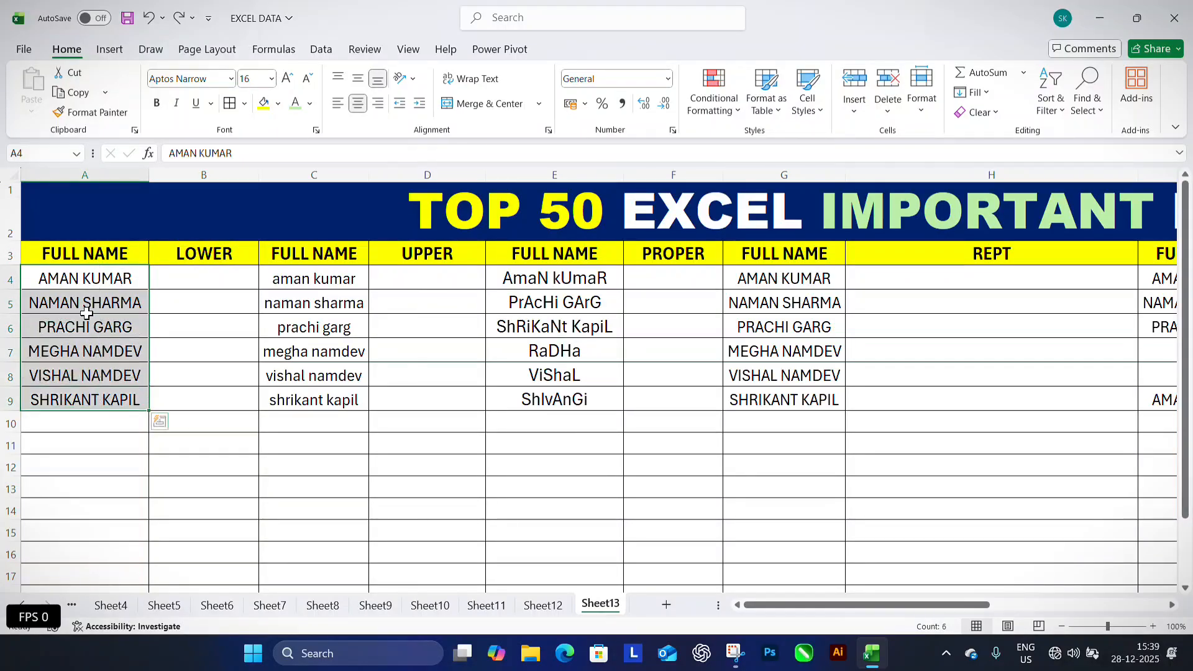
double_click(203, 280)
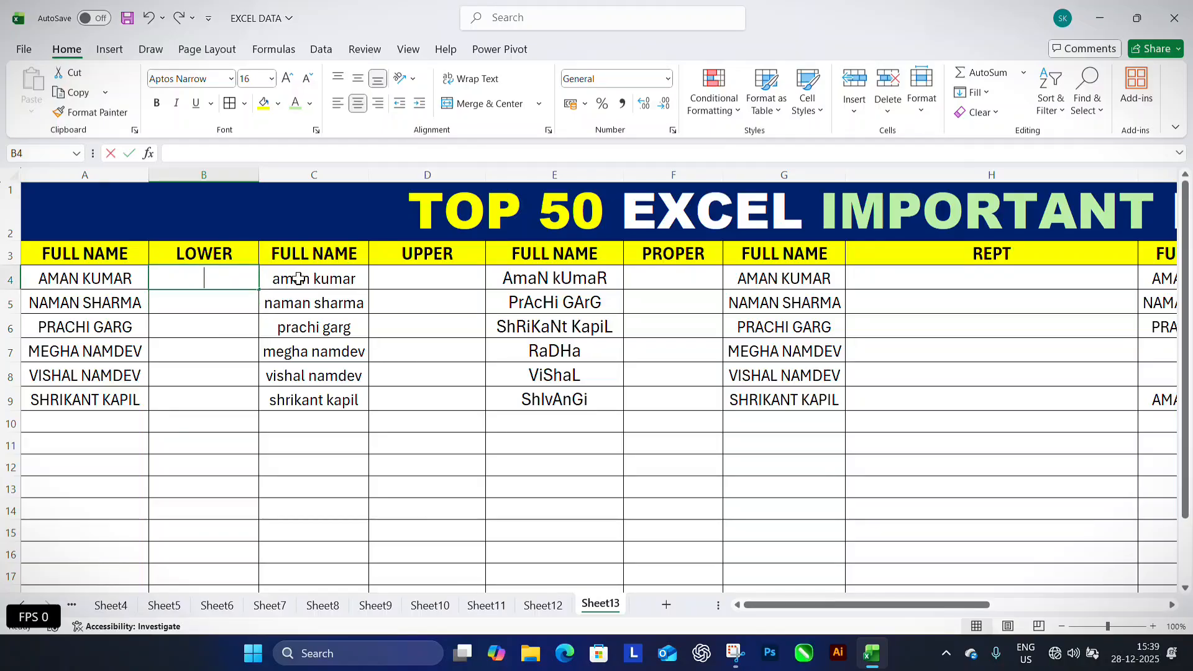
text(=LOWER)
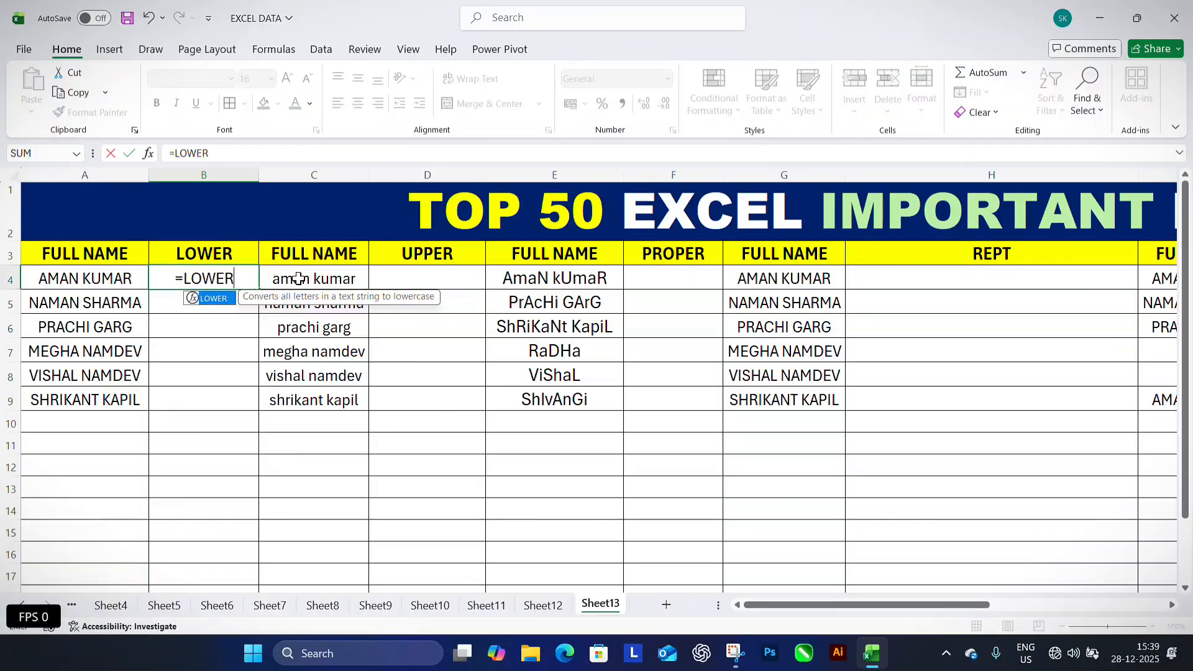
text(()
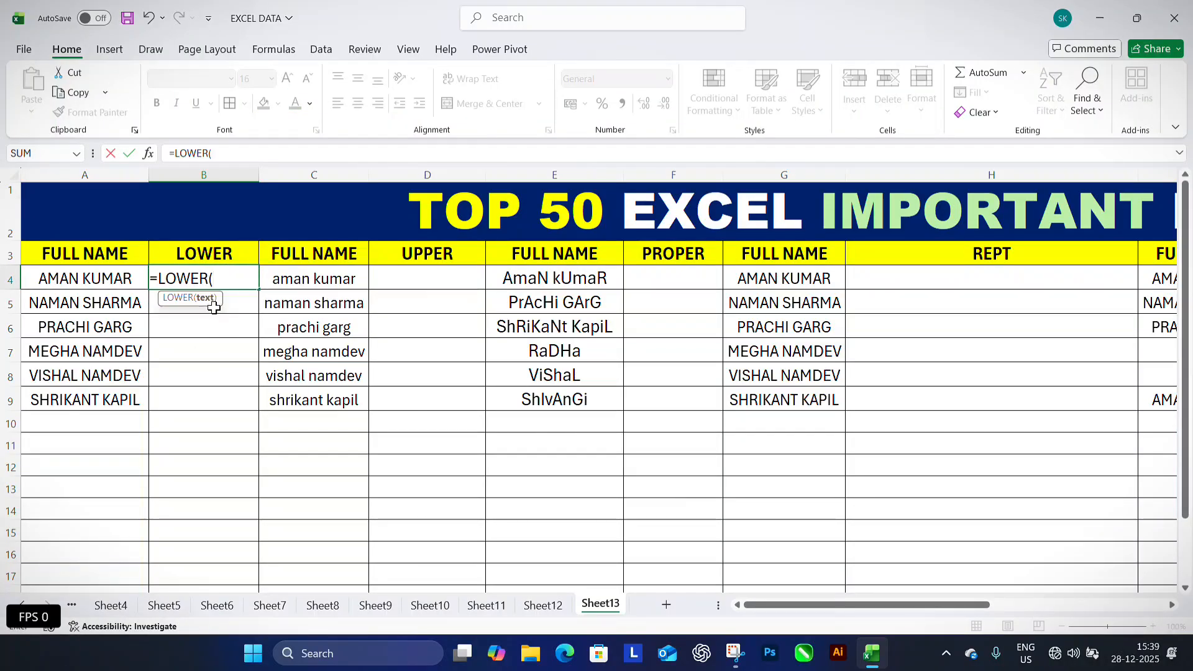
click(97, 283)
key(Return)
click(239, 279)
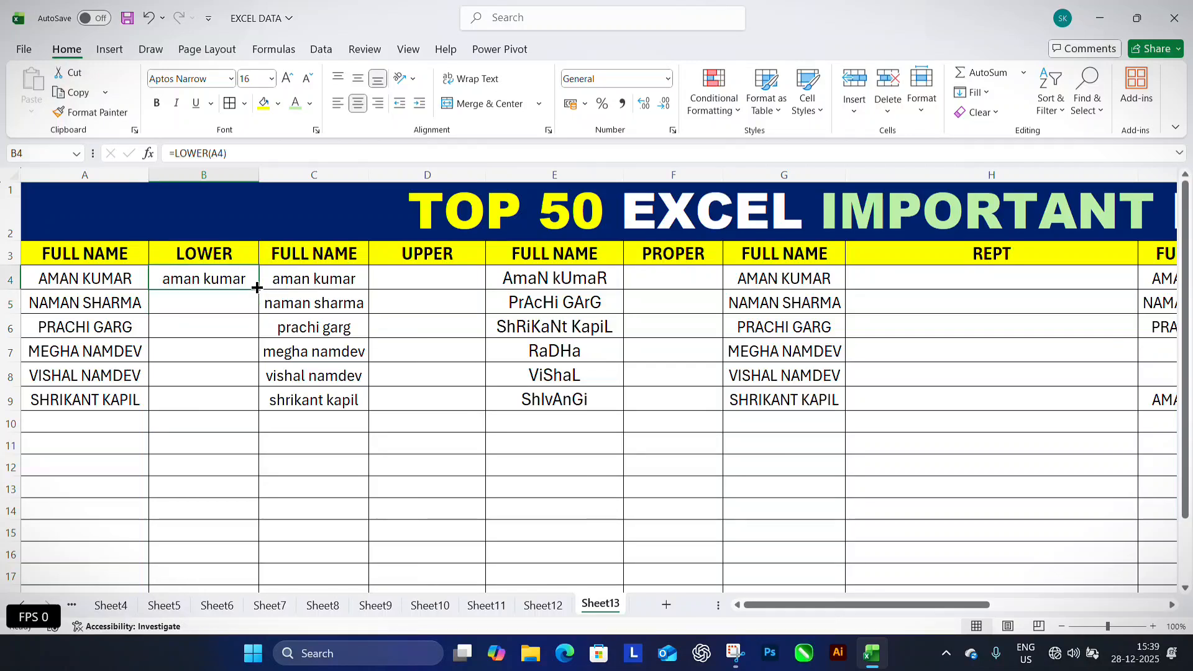
drag(258, 289, 253, 408)
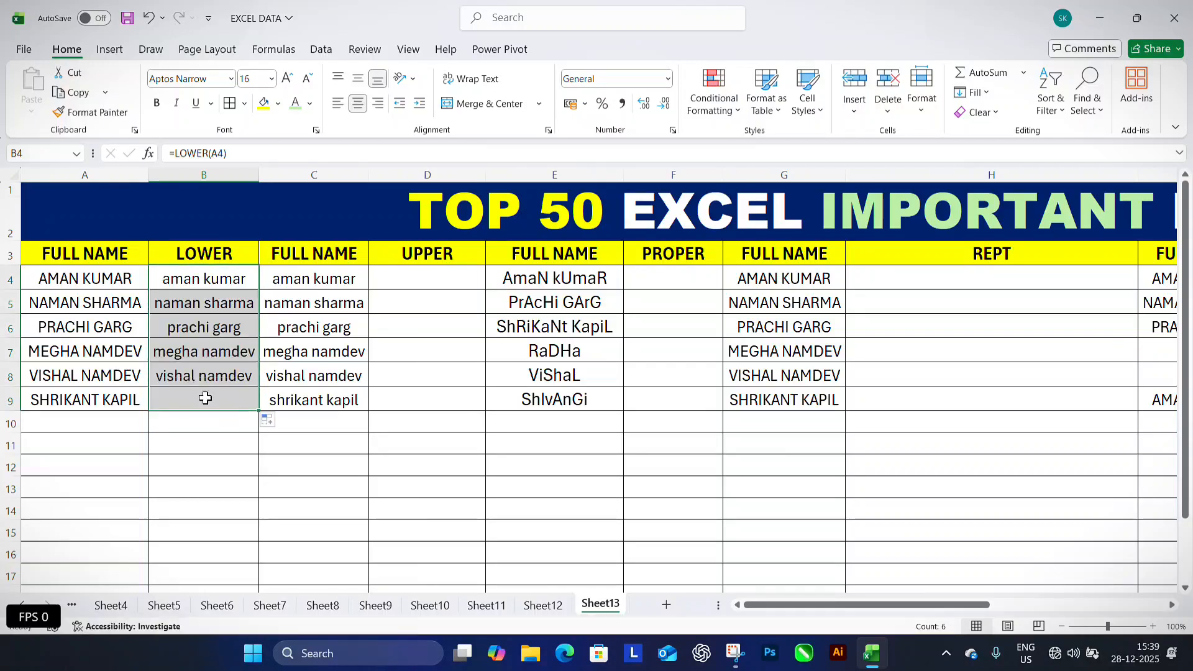
click(234, 376)
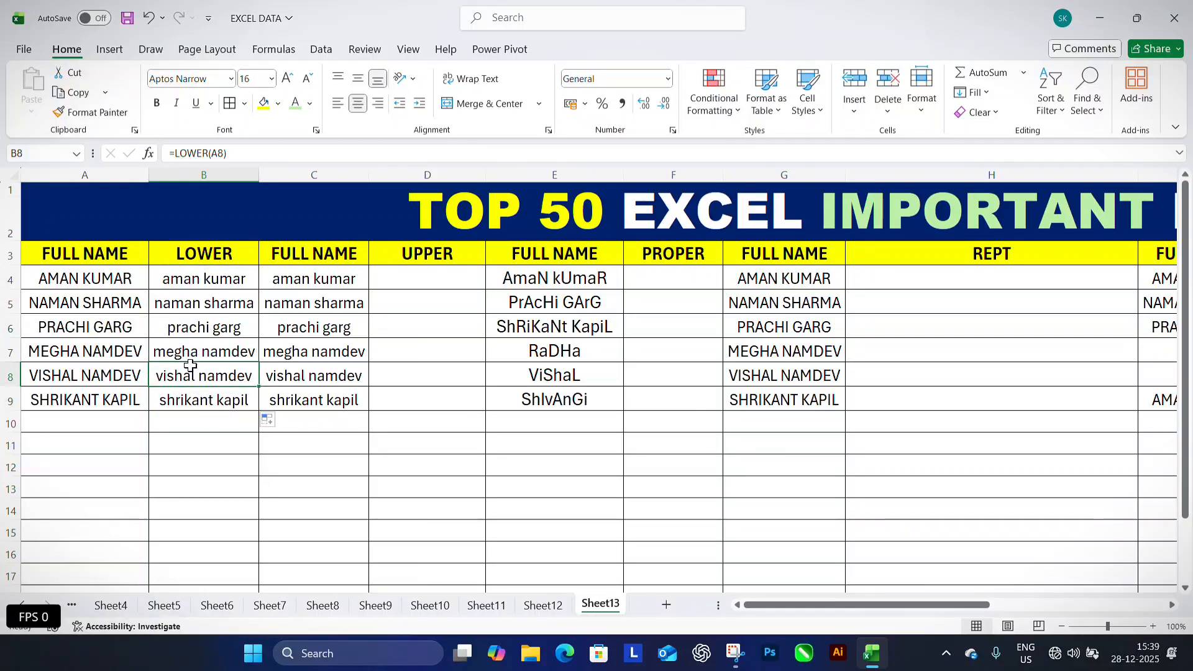
Review the lowercase full names in C4:C9 and select the first empty cell of the UPPER column
drag(309, 255, 314, 398)
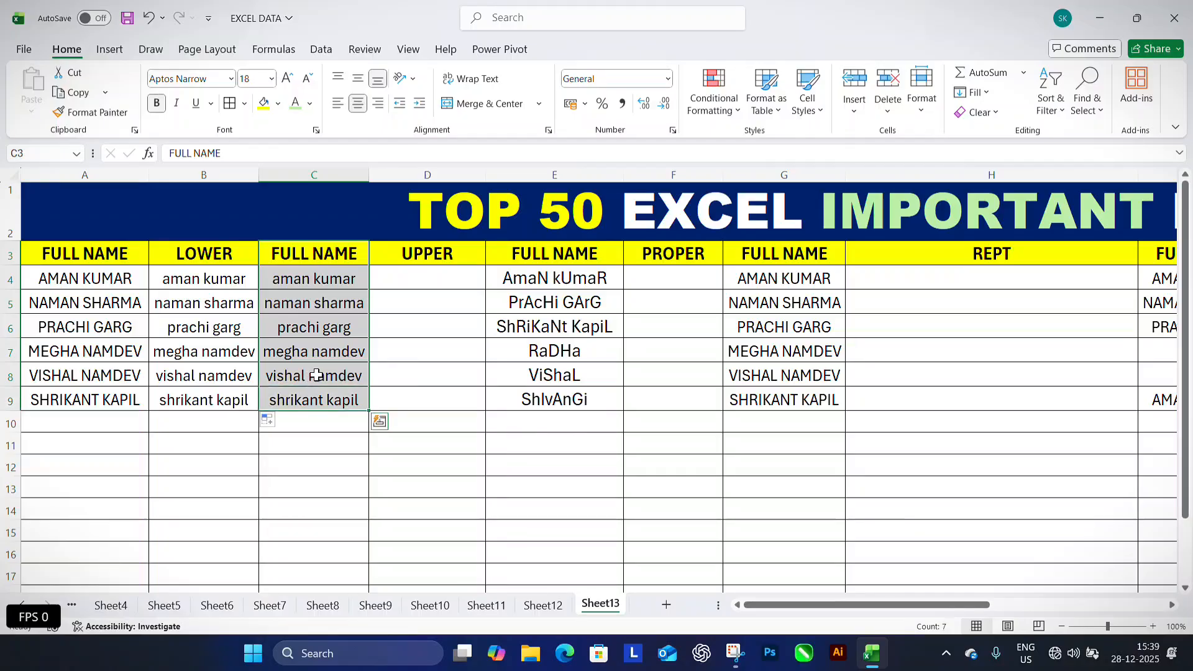
click(306, 323)
click(307, 302)
click(309, 278)
click(311, 325)
click(424, 274)
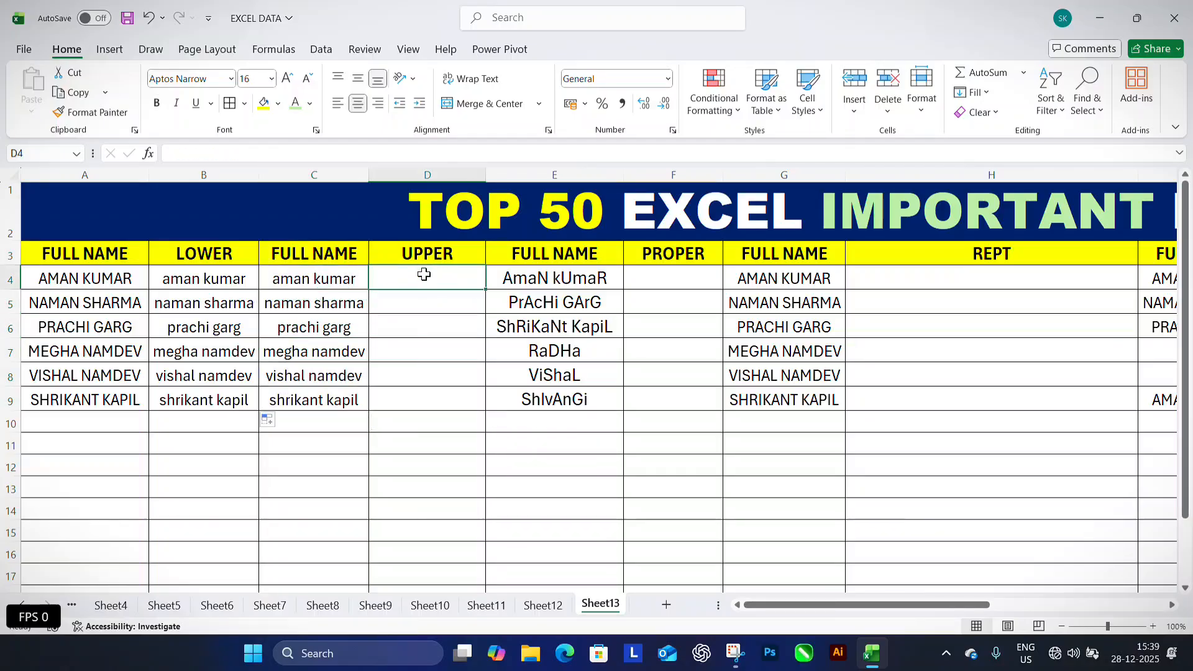